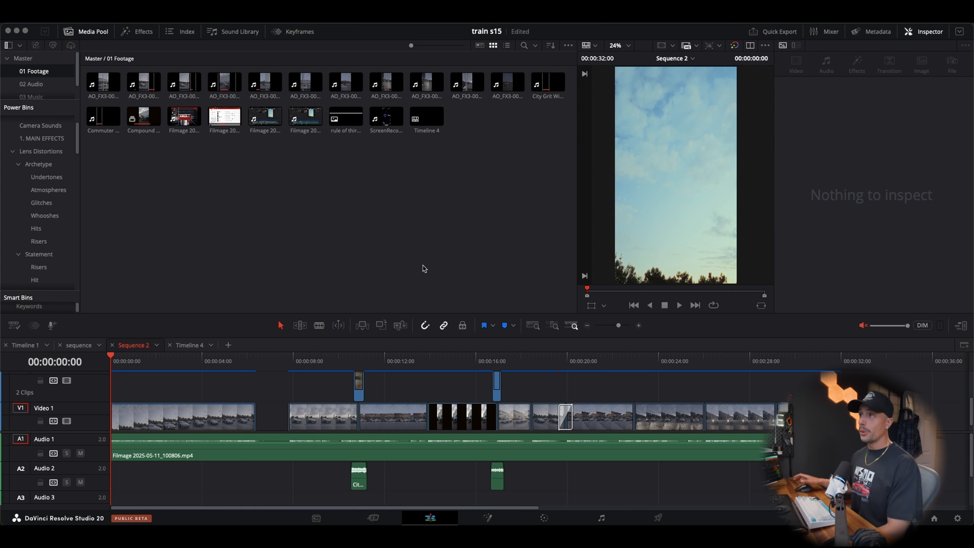
Launch the EssentialSFX workflow integration, then reposition its window and make it narrower over the edit page
click(175, 17)
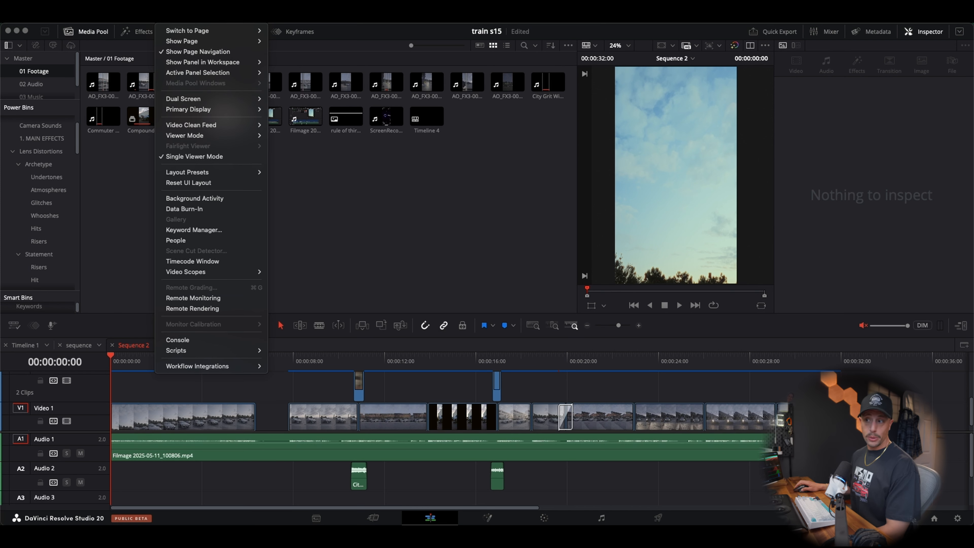
mouse_move(232, 369)
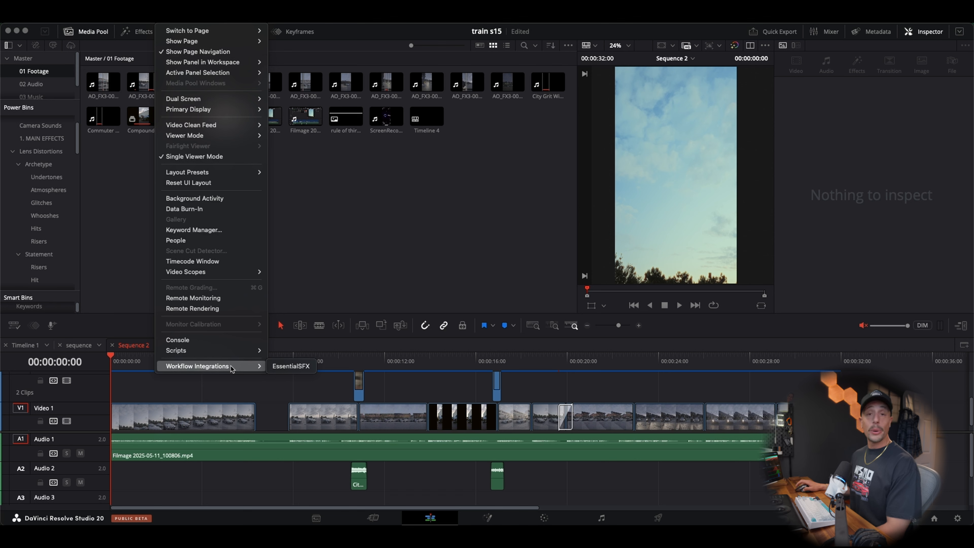
click(291, 366)
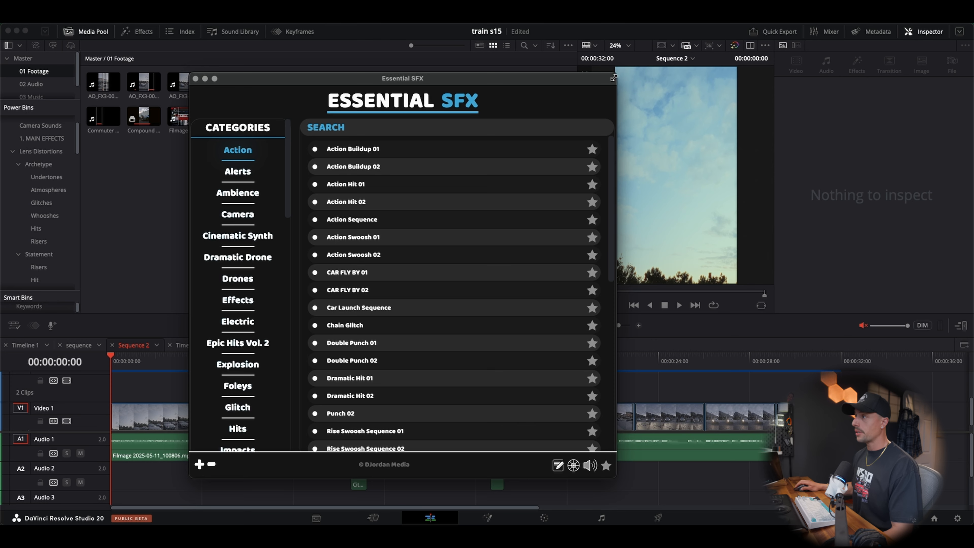
drag(612, 76, 672, 67)
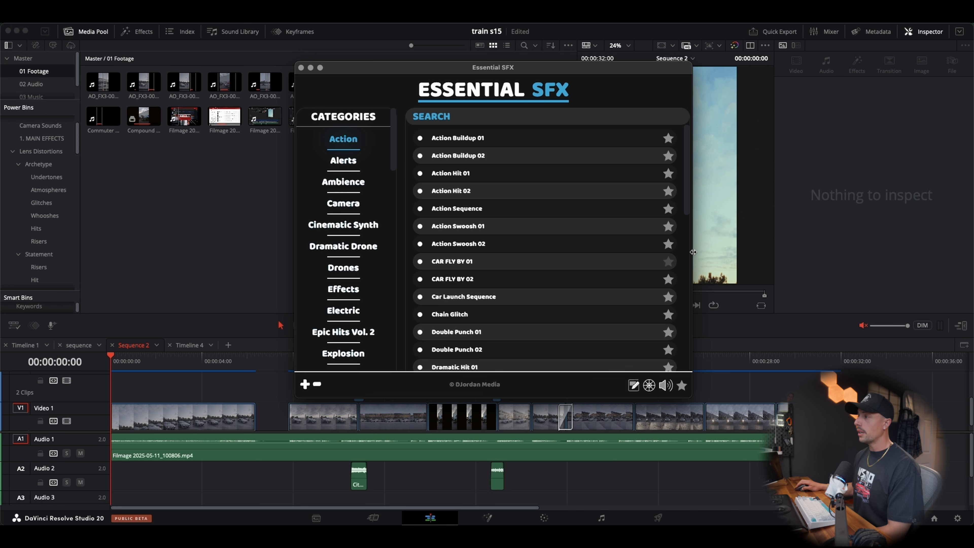
drag(693, 252, 658, 252)
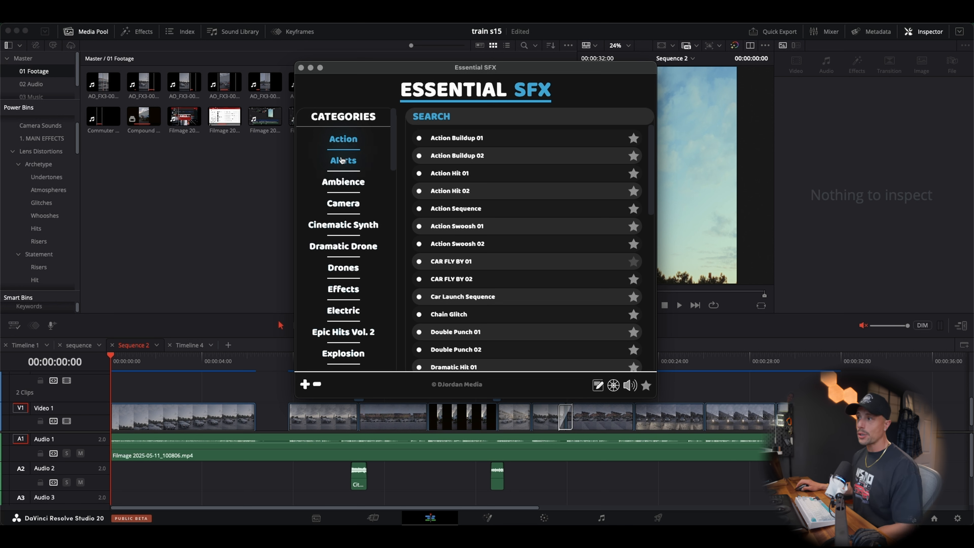
Browse the Alerts, Ambience, Camera, Cinematic Synth and Drones sound categories in Essential SFX
click(341, 160)
click(343, 182)
click(345, 208)
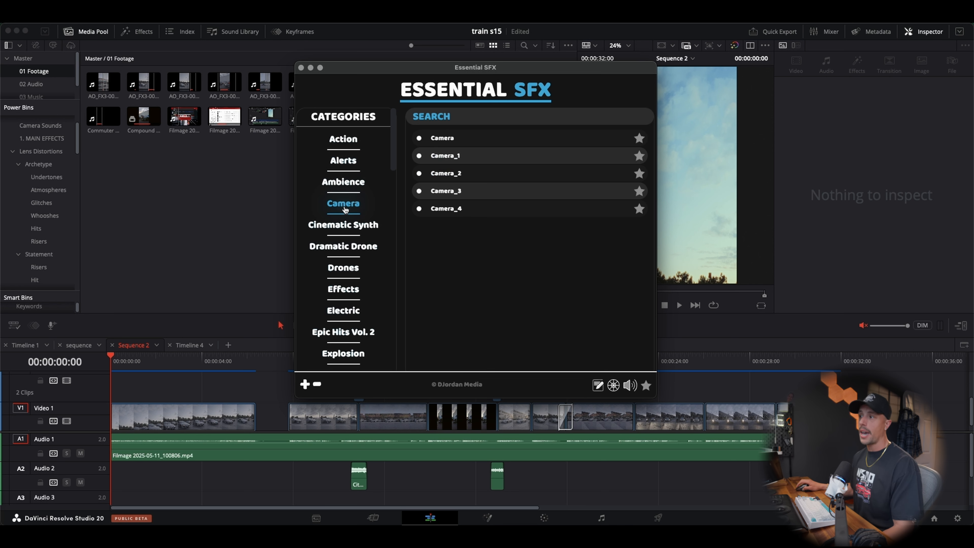
click(346, 226)
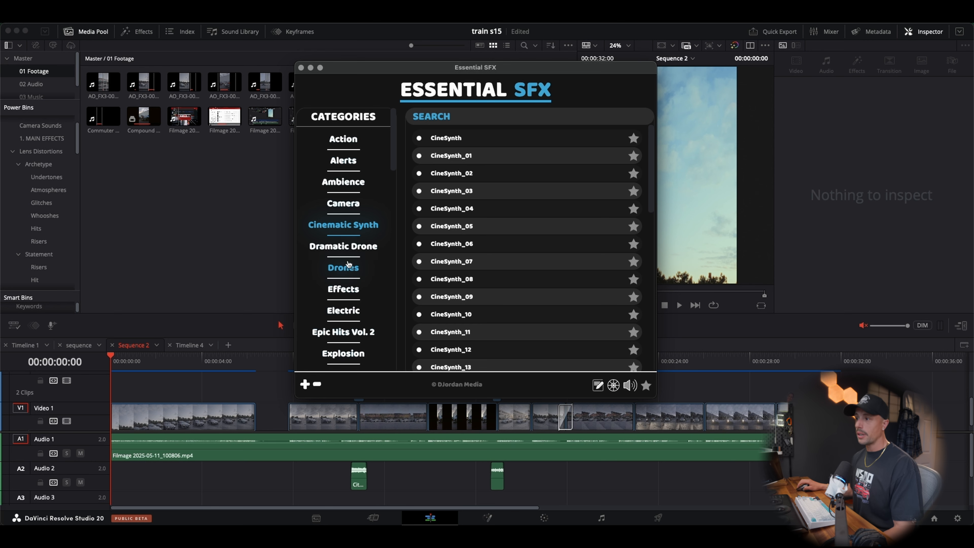
click(344, 267)
Browse the Reverse FX, Risers, Swooshes and Transitions categories, and look through the MP categories
scroll(347, 253, down, 10)
scroll(347, 253, down, 10)
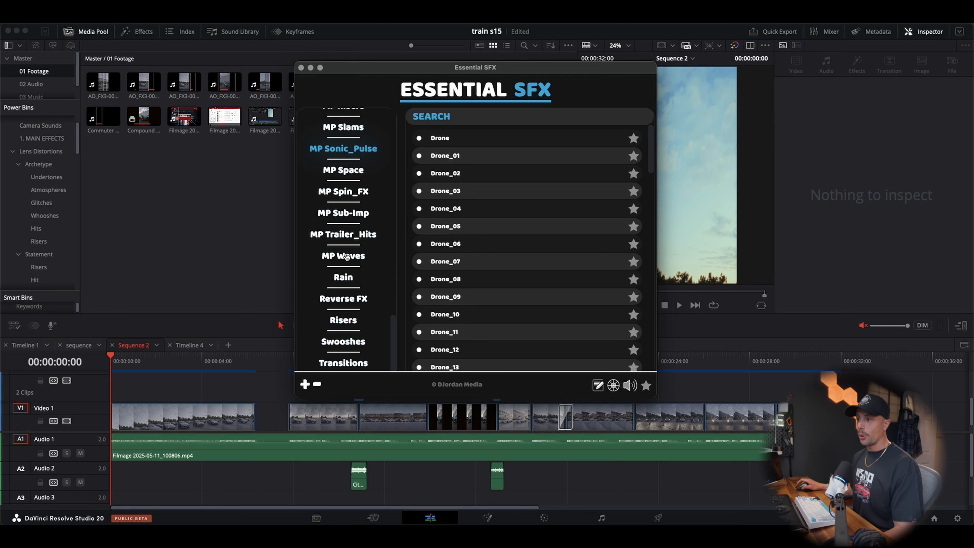
click(343, 307)
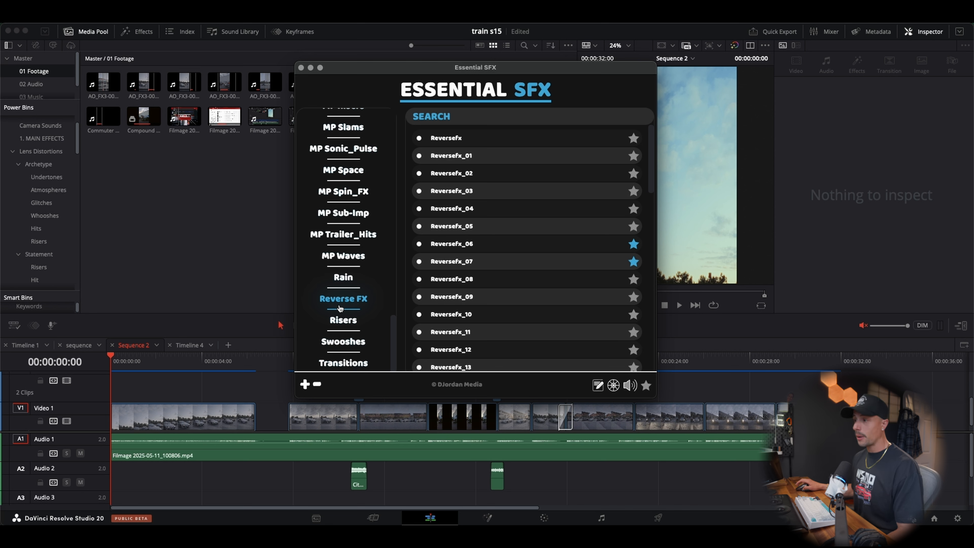
click(345, 322)
click(355, 342)
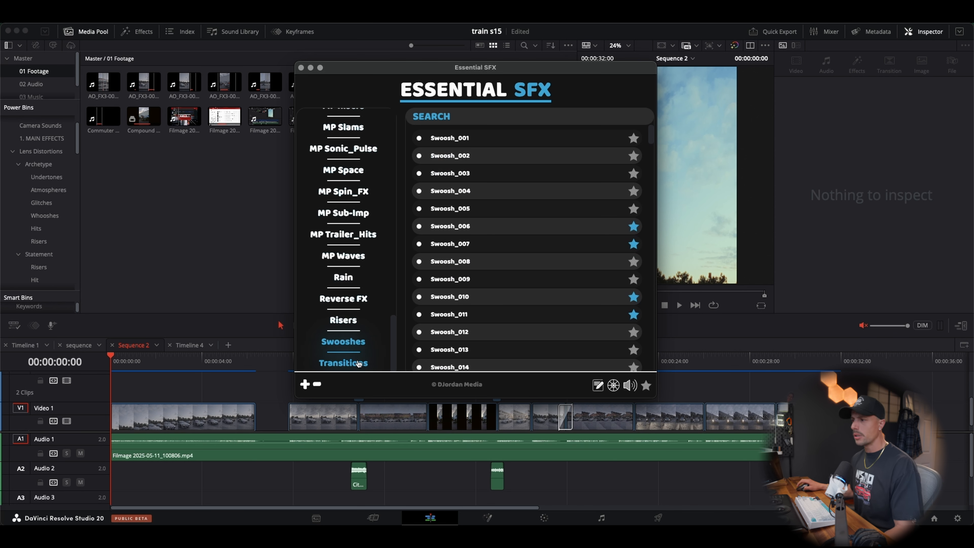
click(358, 363)
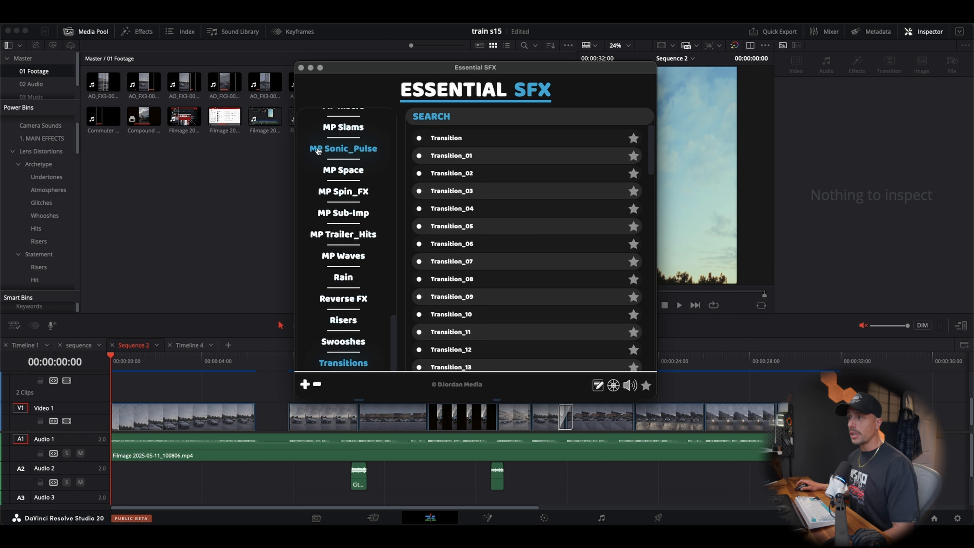
scroll(321, 204, up, 8)
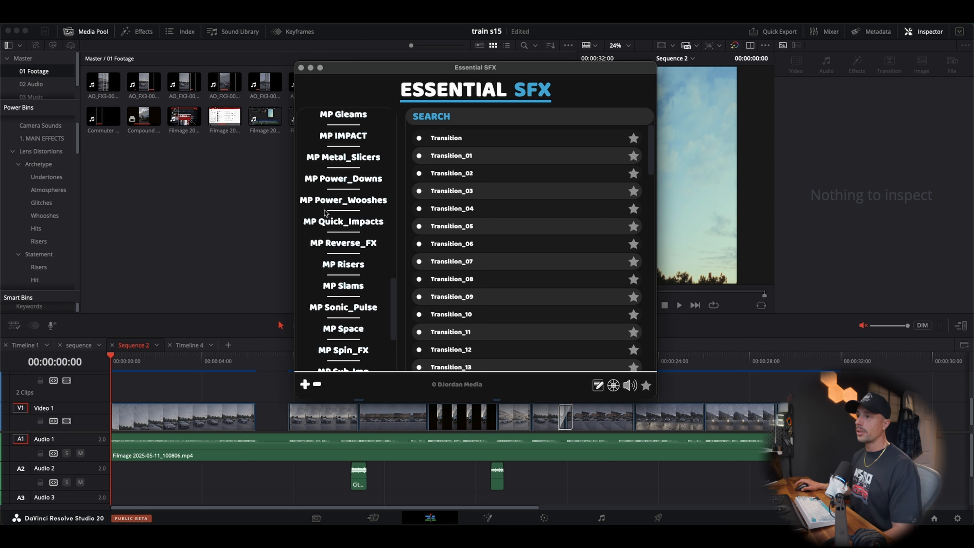
Return to the Lens Distortions power bin, collapse its Archetype and Statement groups, and open the Hit bin inside Statement
click(263, 208)
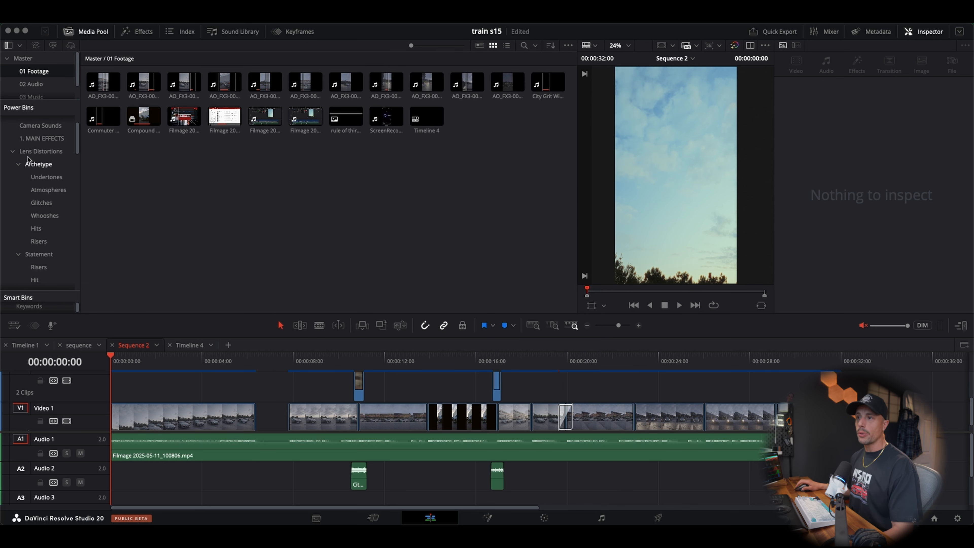
scroll(37, 172, up, 3)
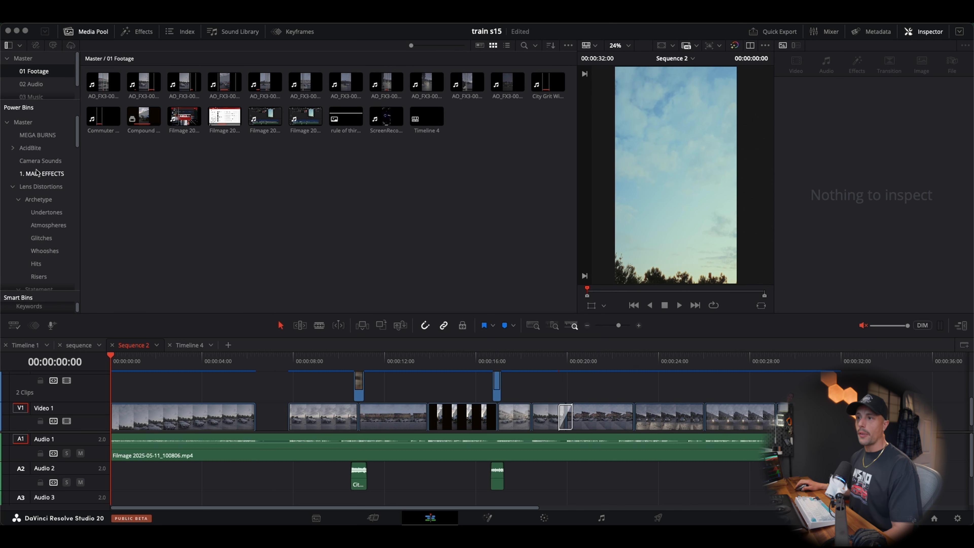
click(18, 200)
click(18, 208)
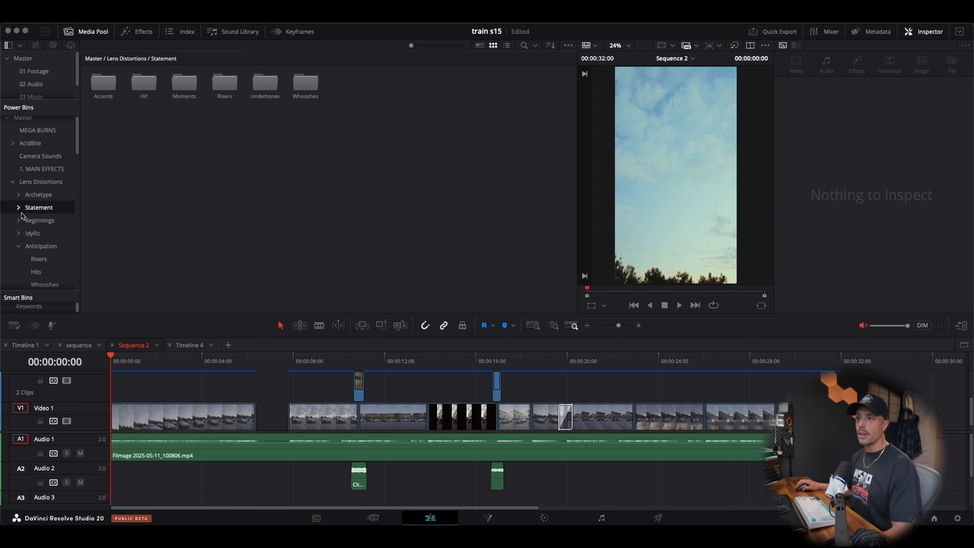
click(36, 196)
click(39, 220)
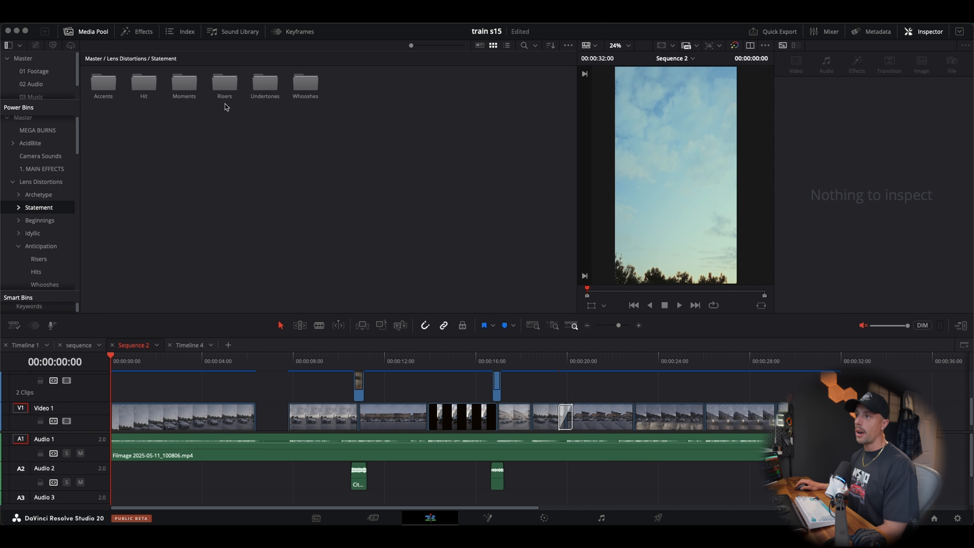
double_click(151, 86)
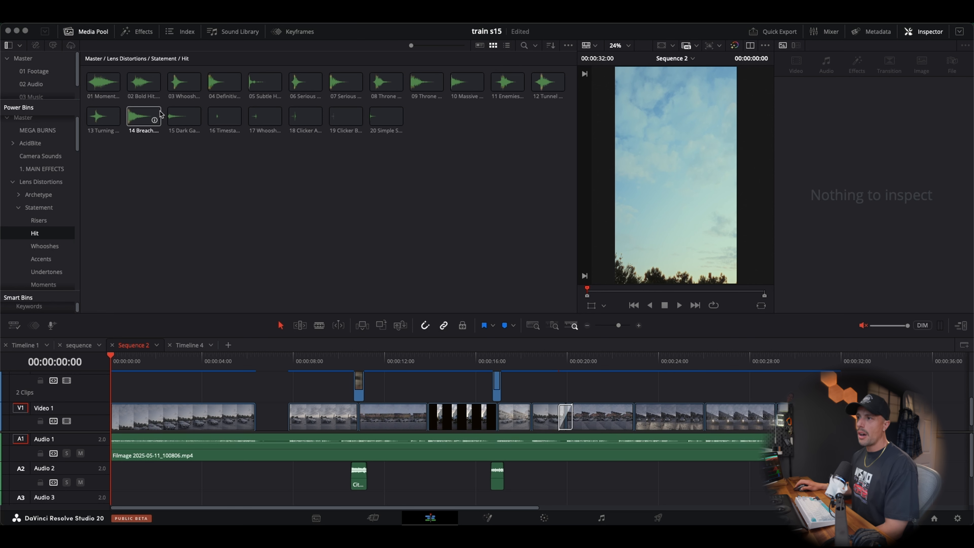
Load the 03 Whoosh Hit.wav clip from the Hit bin and play a preview of it
click(169, 89)
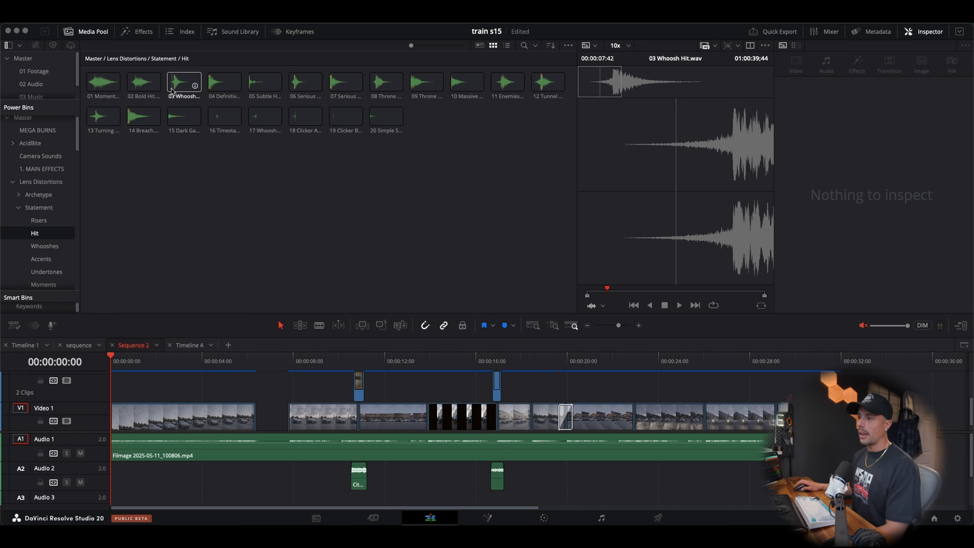
key(space)
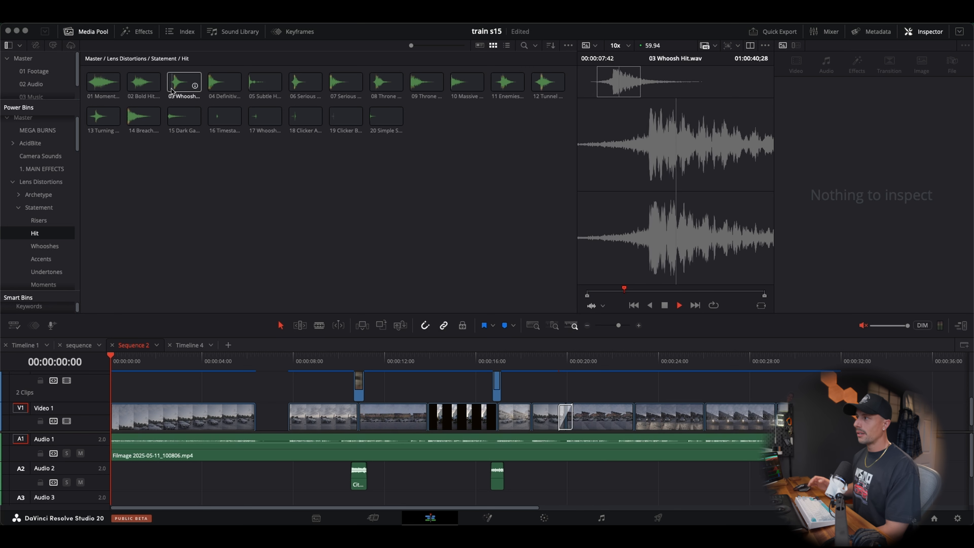
key(space)
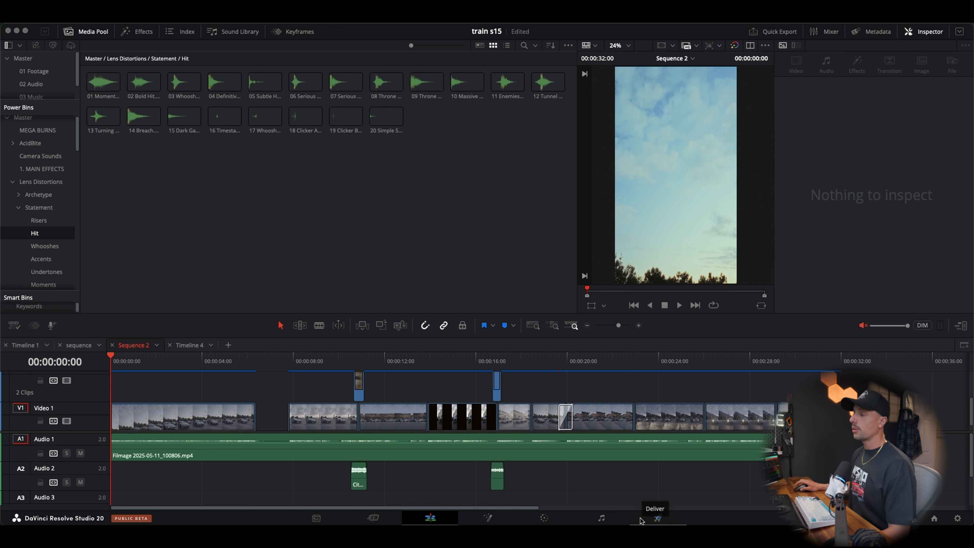
Switch back to the Essential SFX window and open the Ambience category
mouse_move(652, 522)
click(735, 493)
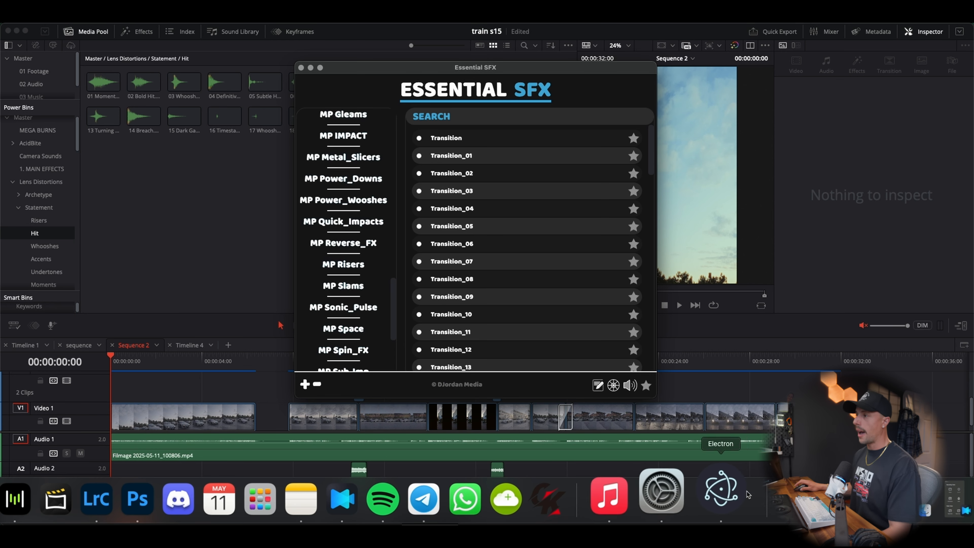
scroll(302, 134, up, 15)
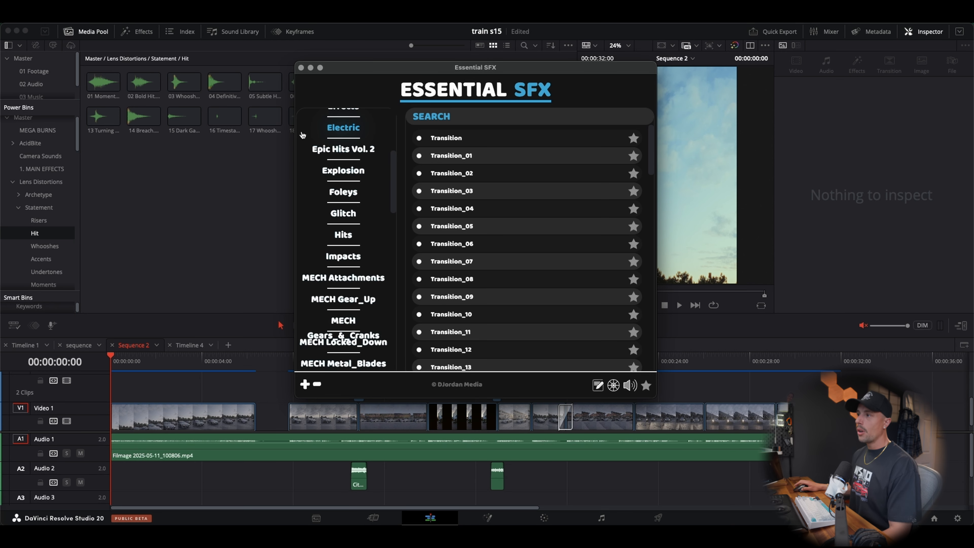
scroll(302, 134, up, 3)
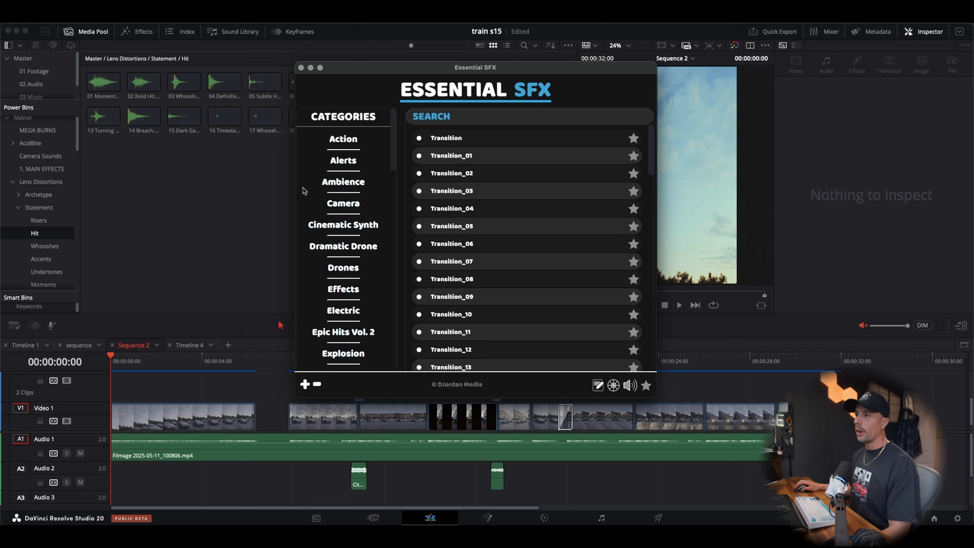
click(327, 187)
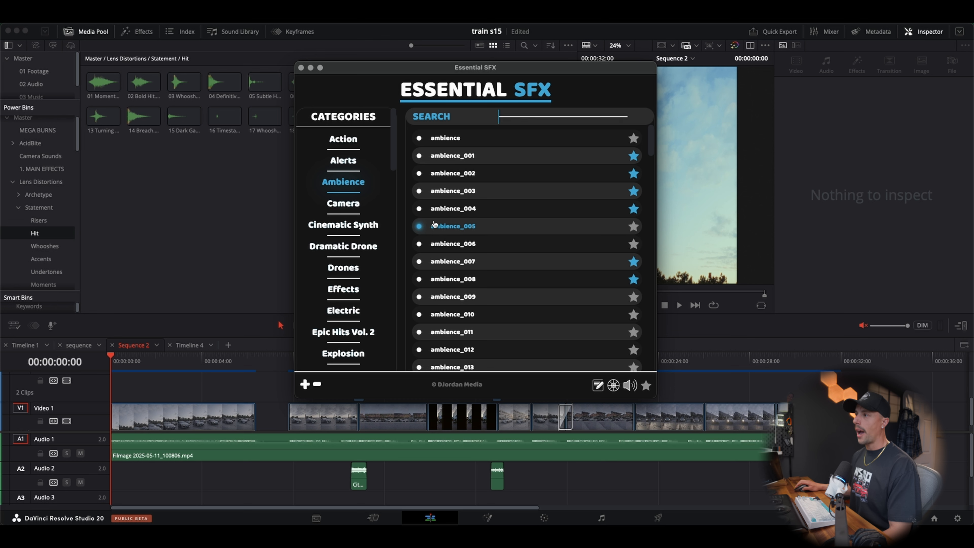
Audition the ambience sounds in turn, including ambience, ambience_001 and ambience_003 through ambience_007
click(442, 158)
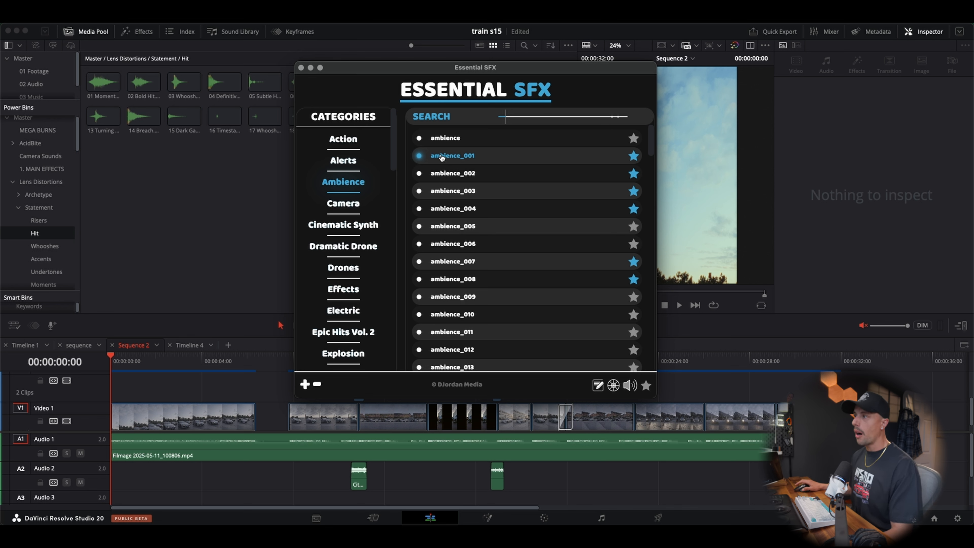
click(457, 139)
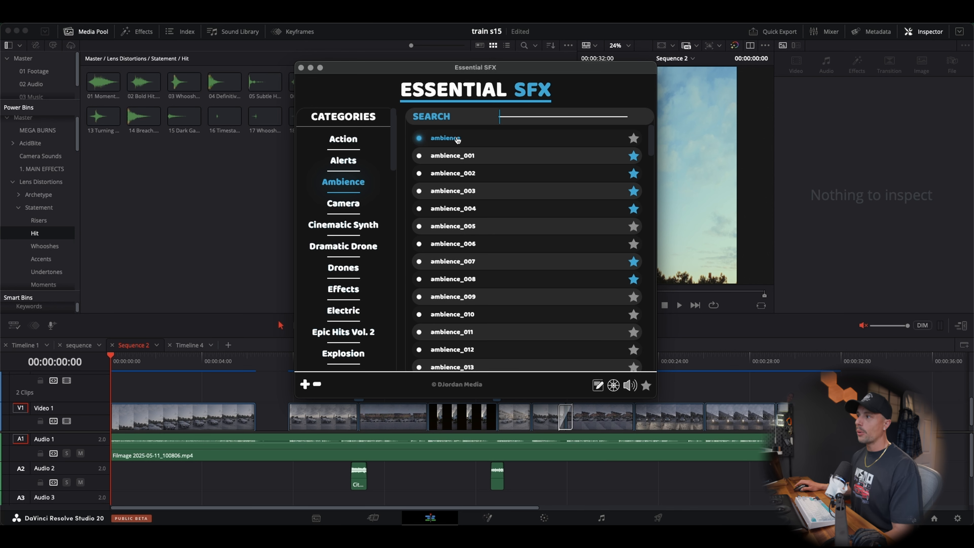
click(460, 189)
click(460, 204)
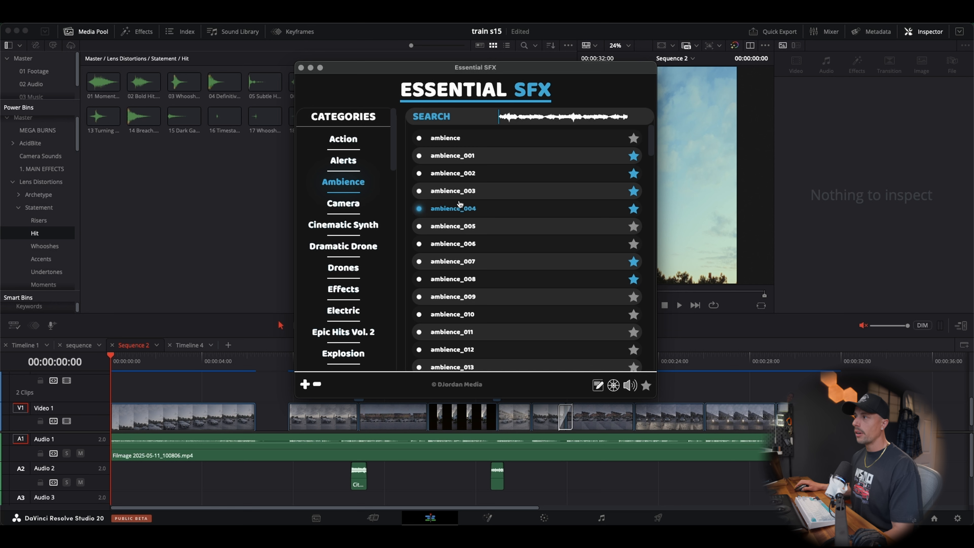
click(456, 225)
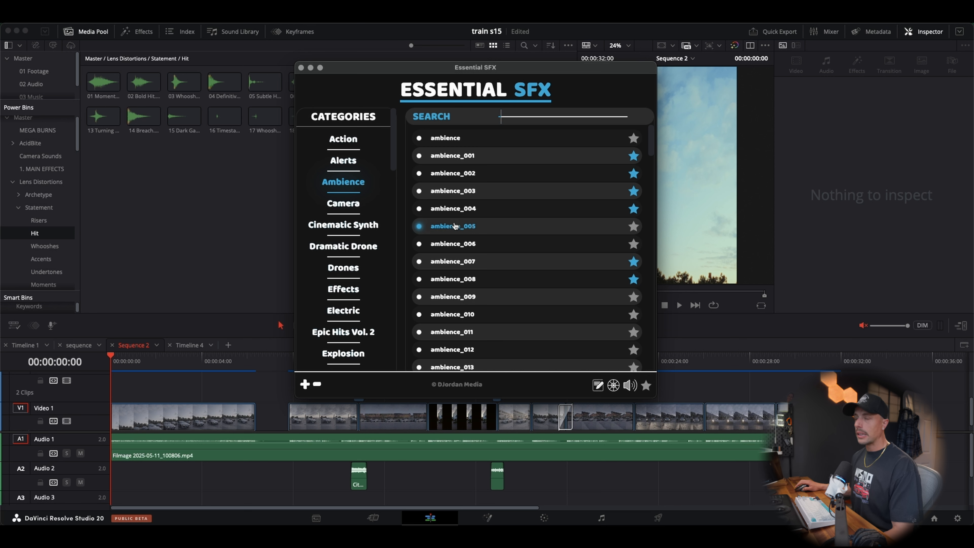
click(456, 242)
click(457, 261)
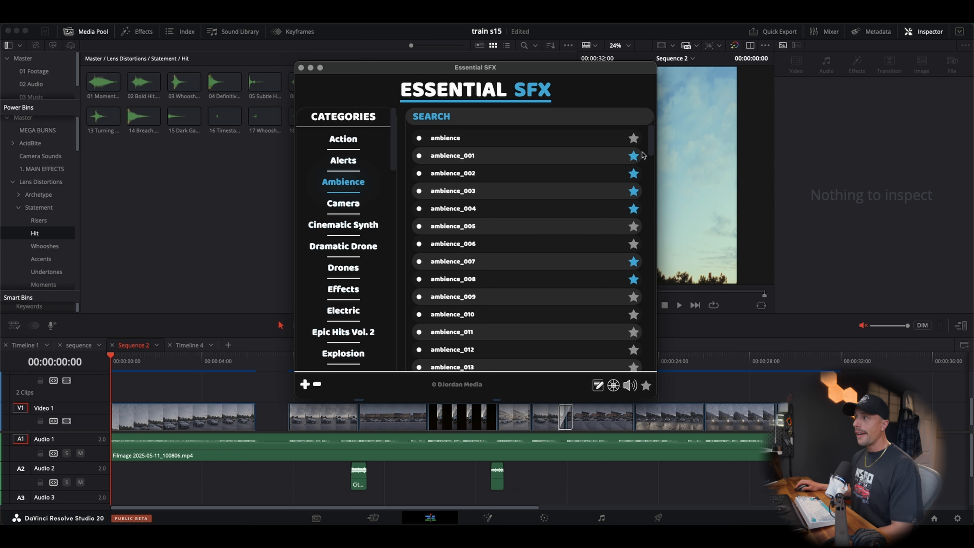
Show only the favorited sound effects, then return to the full category view
click(640, 161)
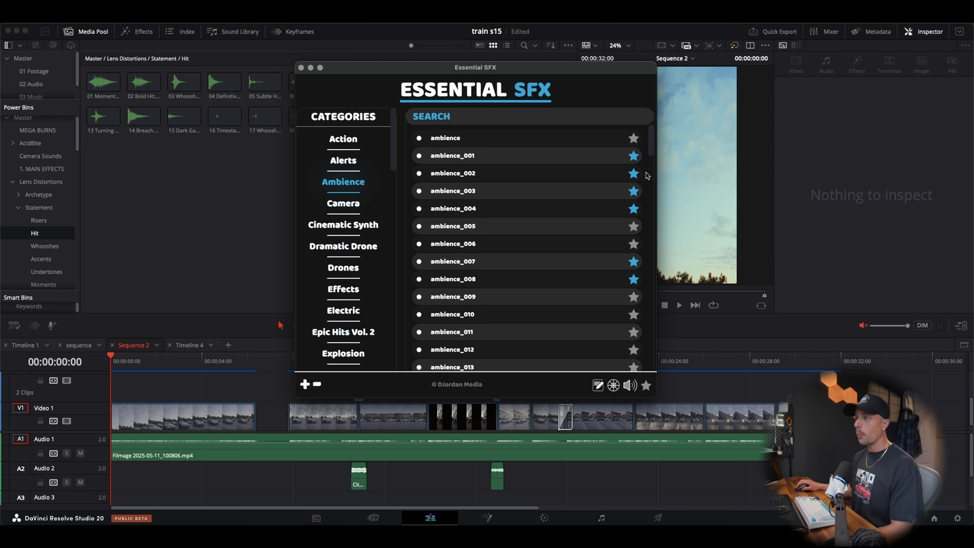
click(646, 386)
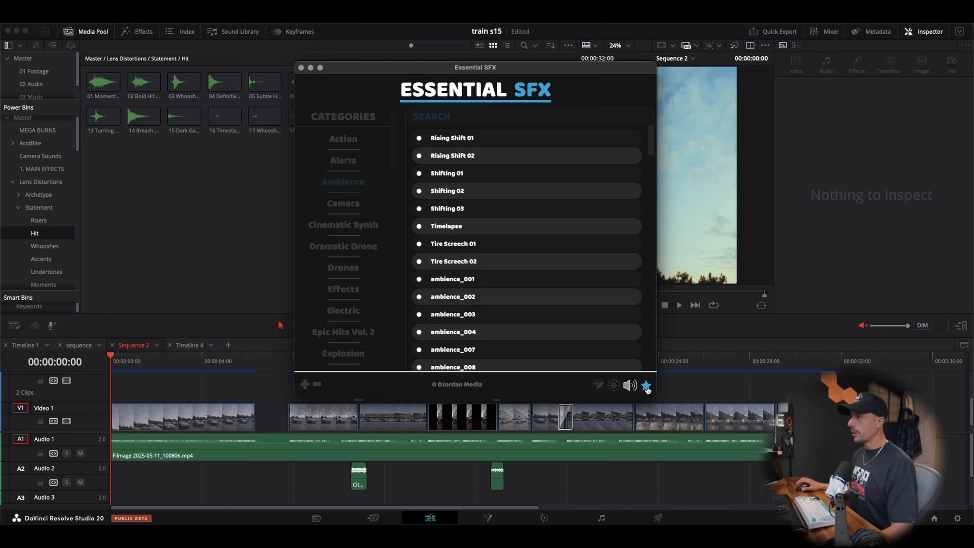
click(647, 387)
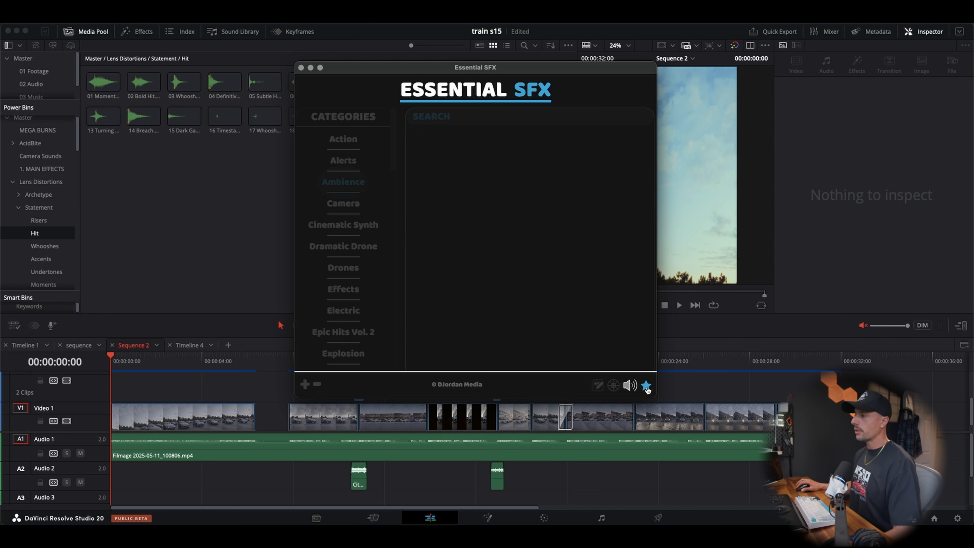
Show the preview volume slider and open the Drones category, cancelling the sound file upload
click(630, 387)
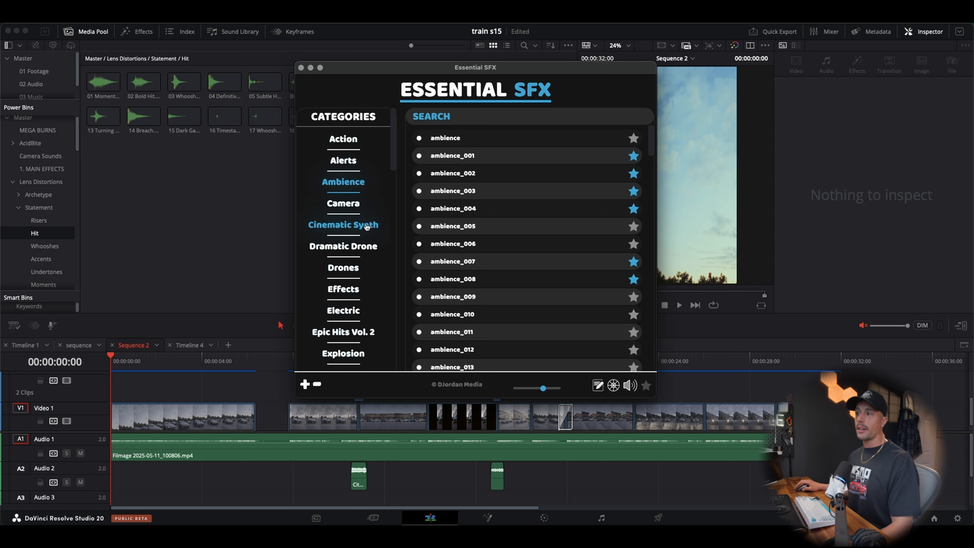
click(340, 270)
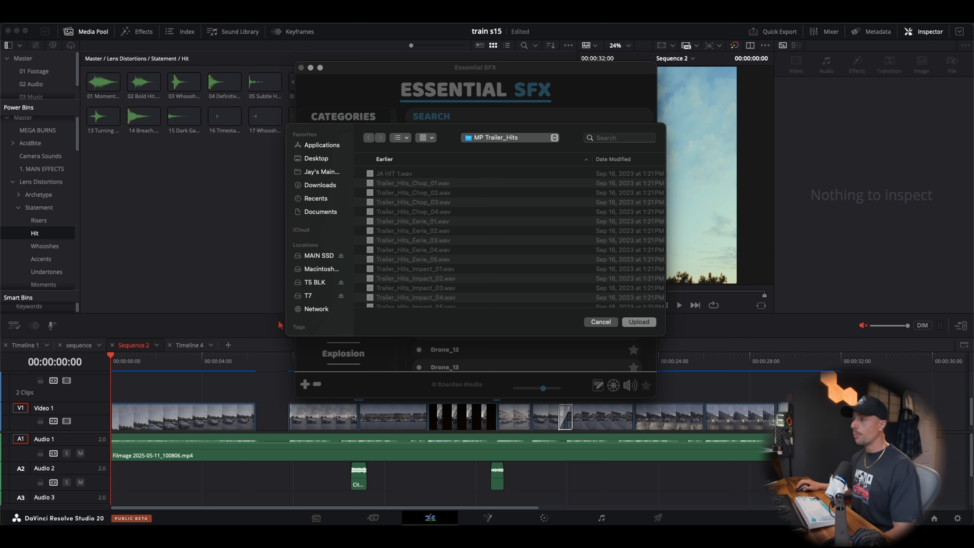
click(609, 323)
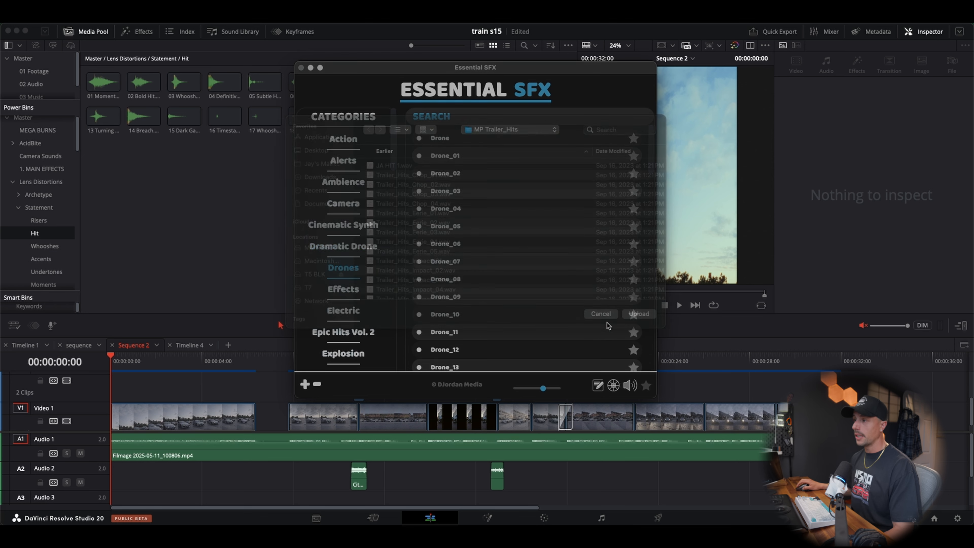
Open the MECH Gears_&_Cranks category and audition sounds further down its list, including Gears_Cranks_Machine_05
scroll(328, 241, down, 10)
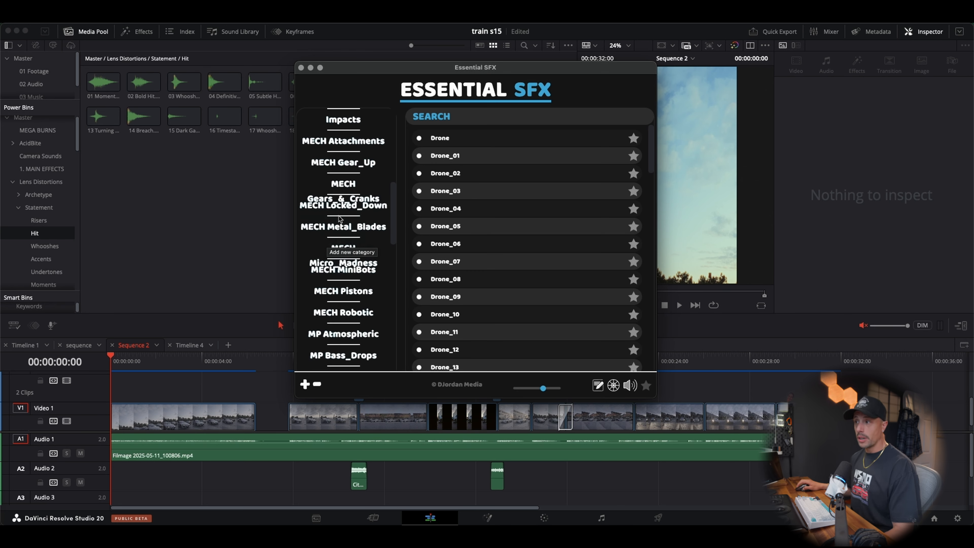
click(335, 204)
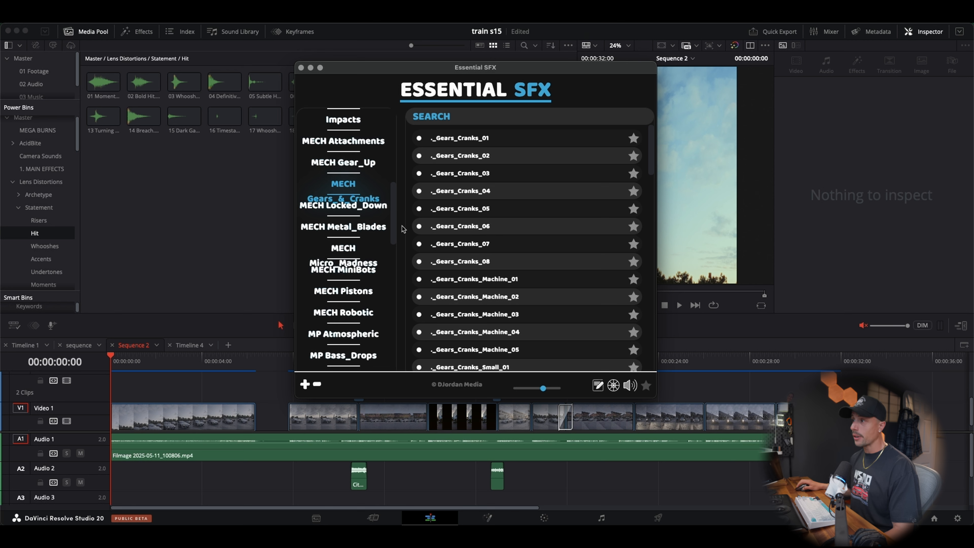
scroll(453, 289, down, 3)
scroll(453, 286, down, 5)
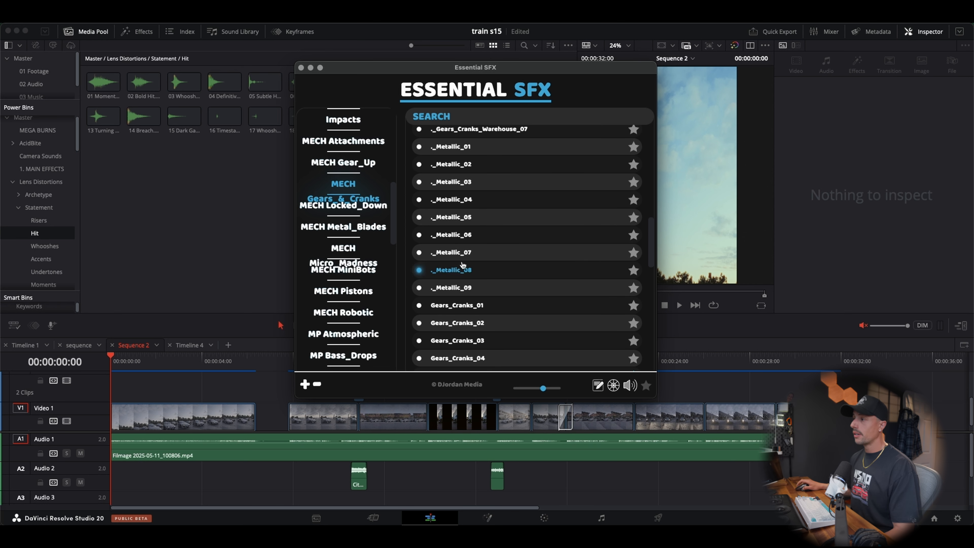
scroll(454, 242, down, 6)
click(447, 255)
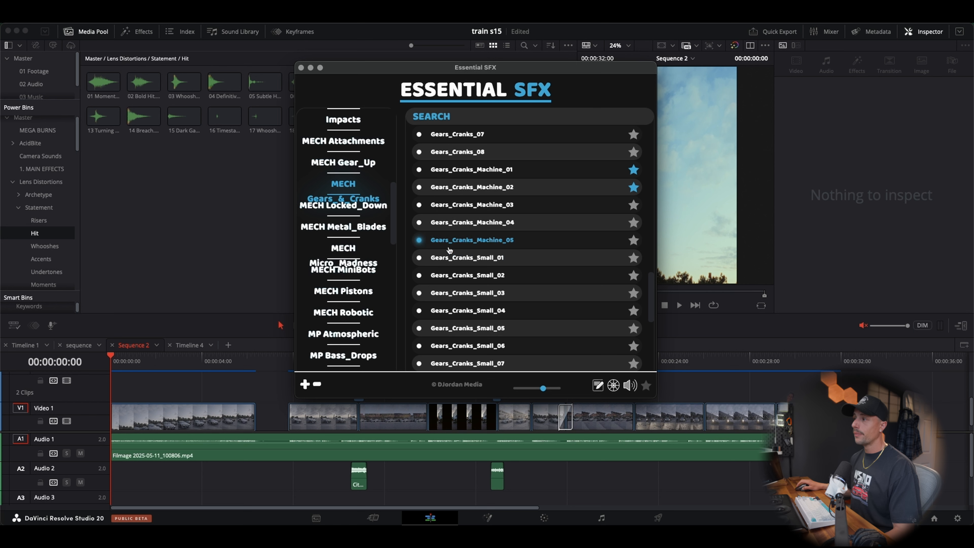
click(449, 241)
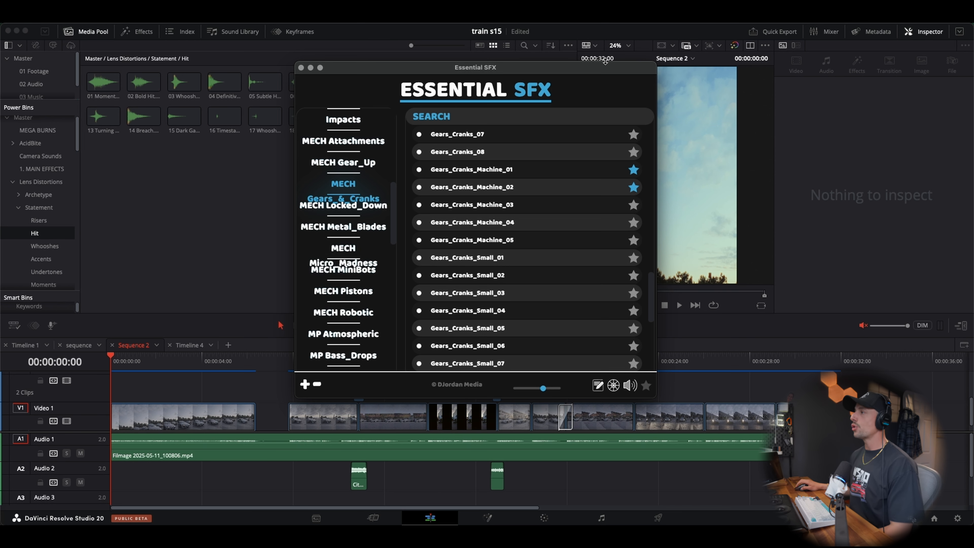
Move the Essential SFX window over the viewer area, then play the start of Sequence 2 and return the playhead to the beginning
drag(602, 67, 878, 77)
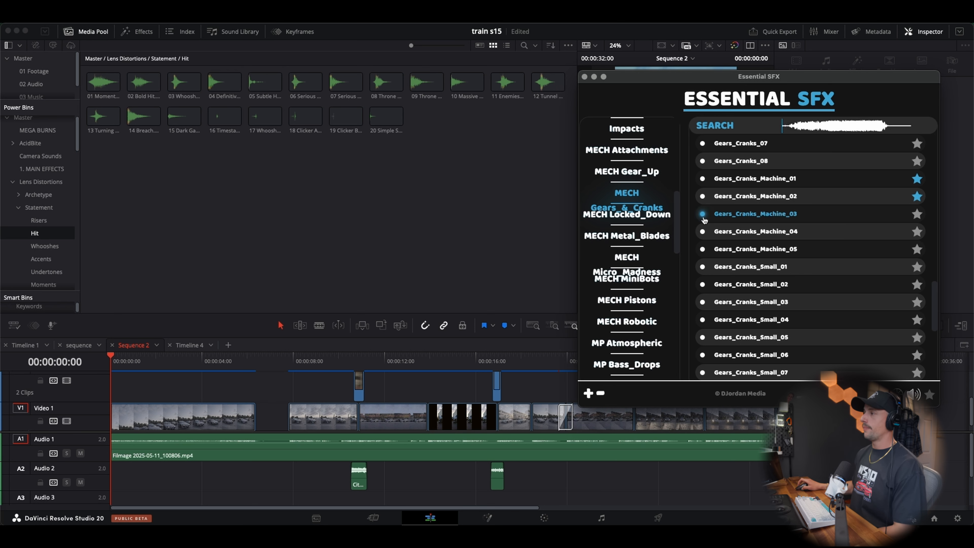
scroll(673, 213, up, 10)
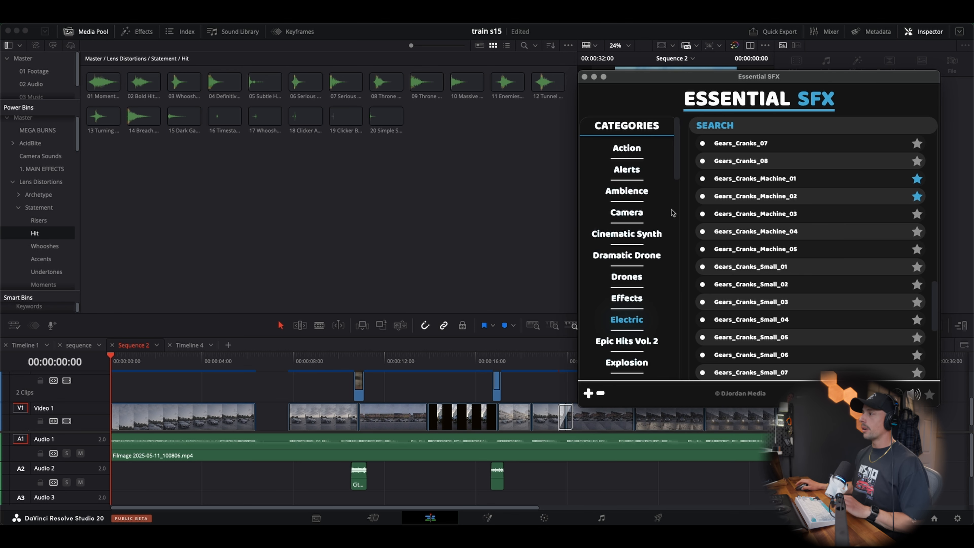
click(213, 375)
click(197, 361)
key(space)
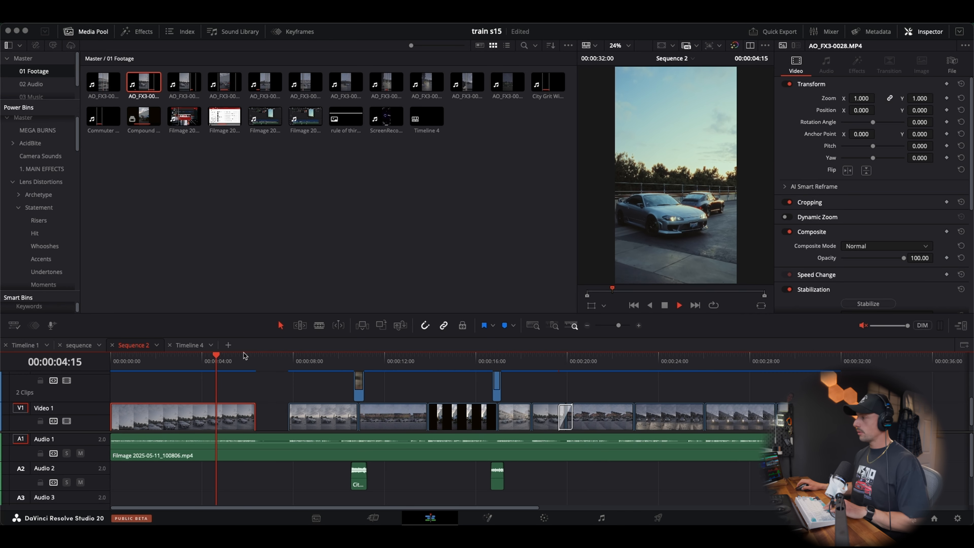
drag(245, 357, 110, 361)
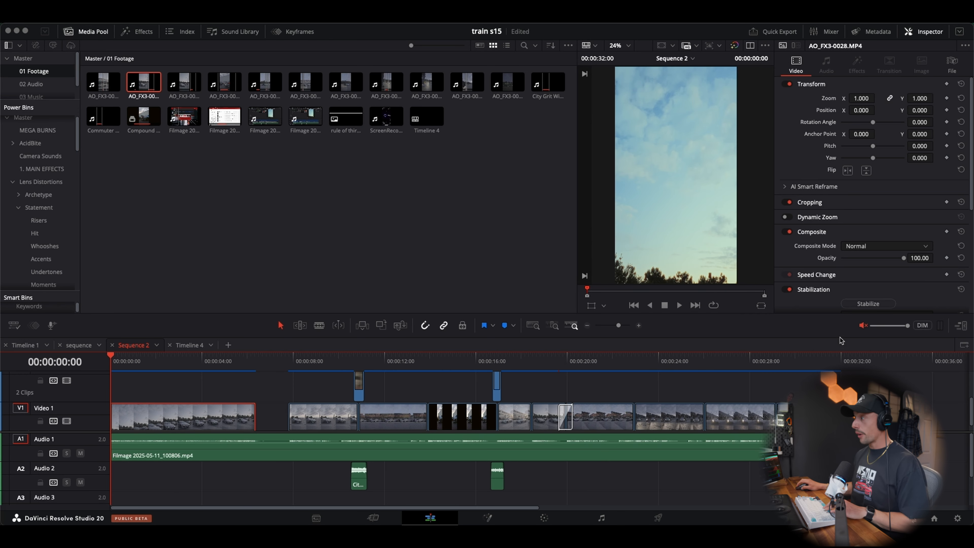
Unmute the timeline audio, play Sequence 2 from the start through the first clip, and return the playhead to the beginning
click(862, 325)
key(space)
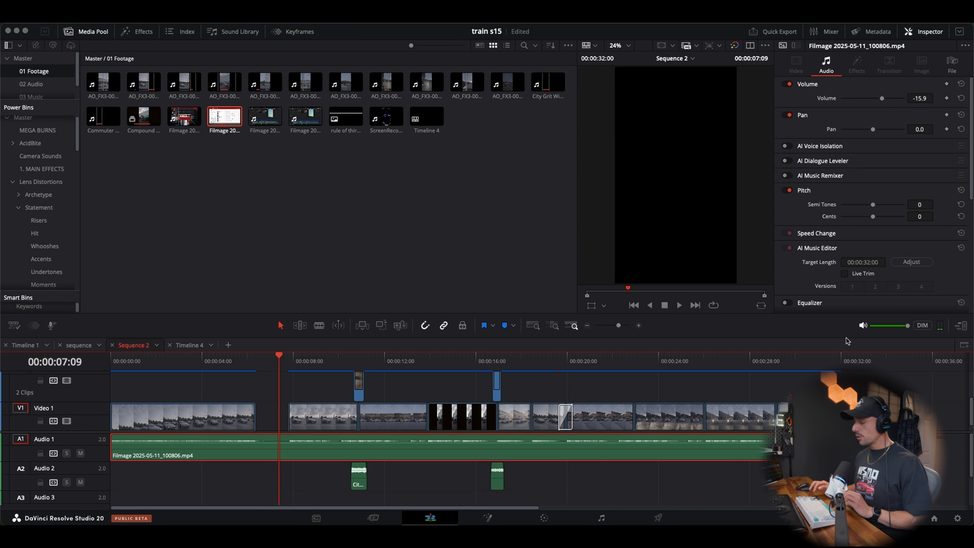
key(Up)
key(Up)
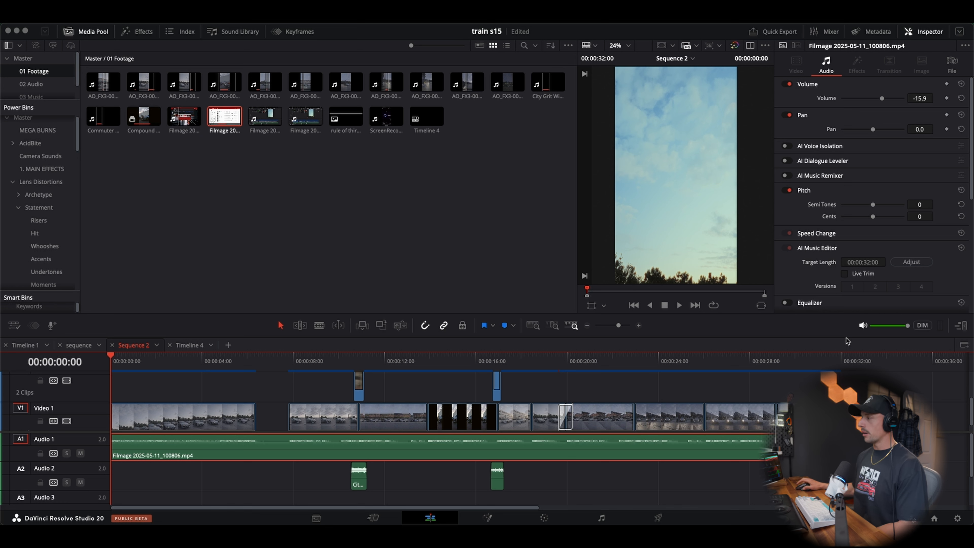
Mute the timeline audio, play Sequence 2 from the start, then stop and return the playhead to the beginning
click(863, 326)
key(space)
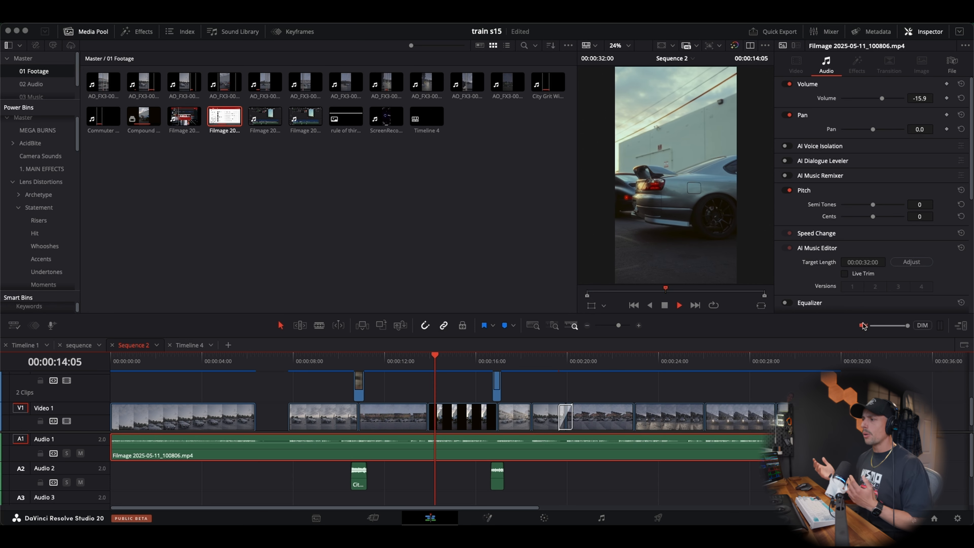
key(space)
key(Up)
key(Up)
key(Up)
key(Up)
key(Up)
key(Up)
key(Up)
key(Up)
key(Up)
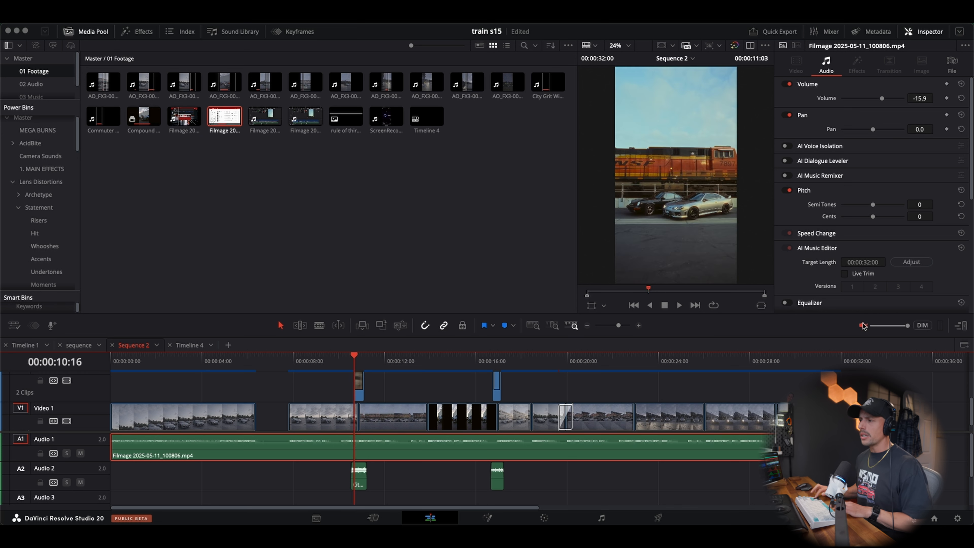
Unmute the timeline audio, bring back the Essential SFX window with the Ambience category open, and move it over the media pool
click(863, 326)
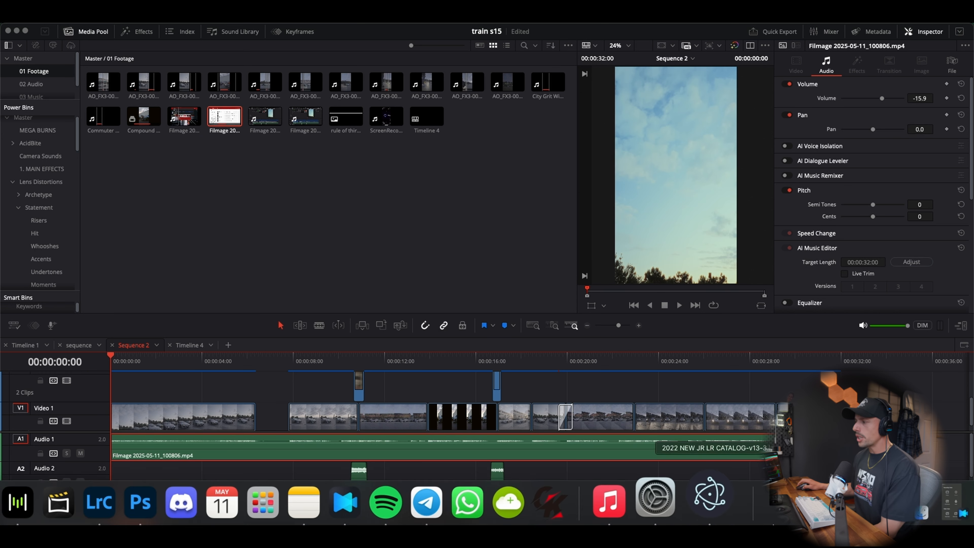
click(731, 495)
click(627, 191)
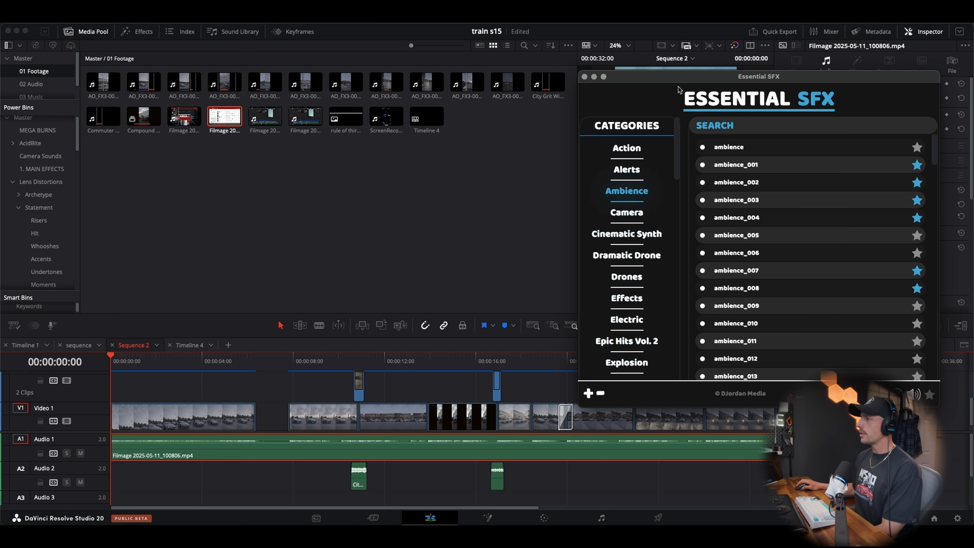
drag(628, 79, 200, 62)
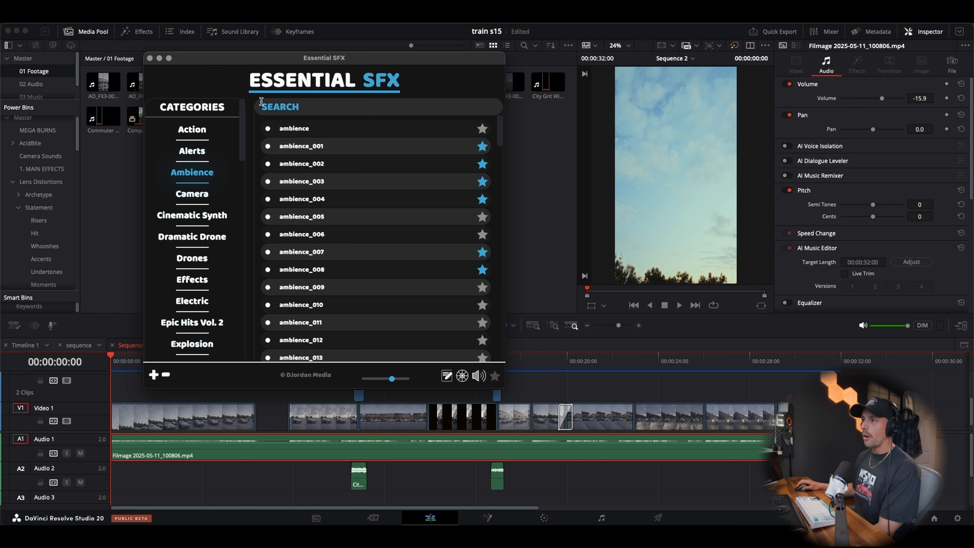
Audition the ambience sounds in turn from ambience_001 through ambience_011
click(292, 148)
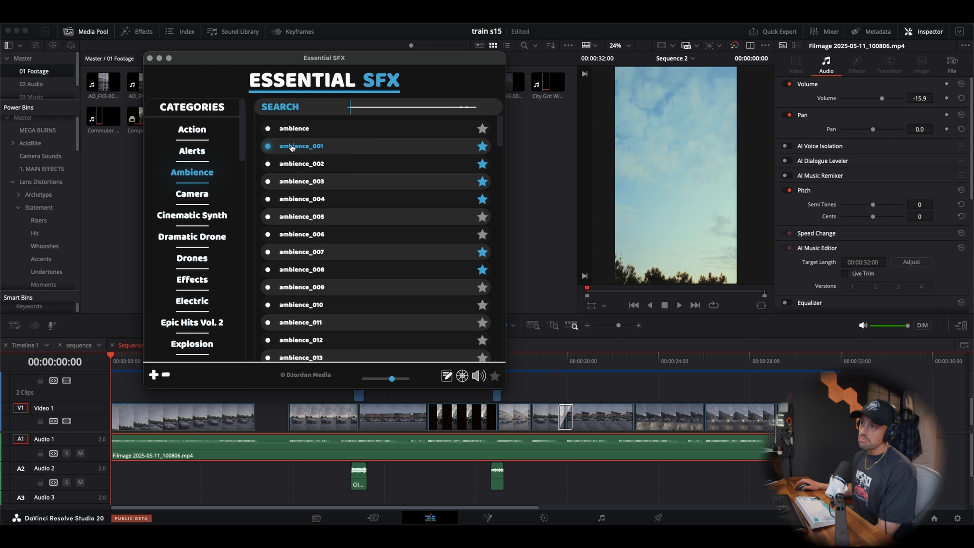
click(301, 164)
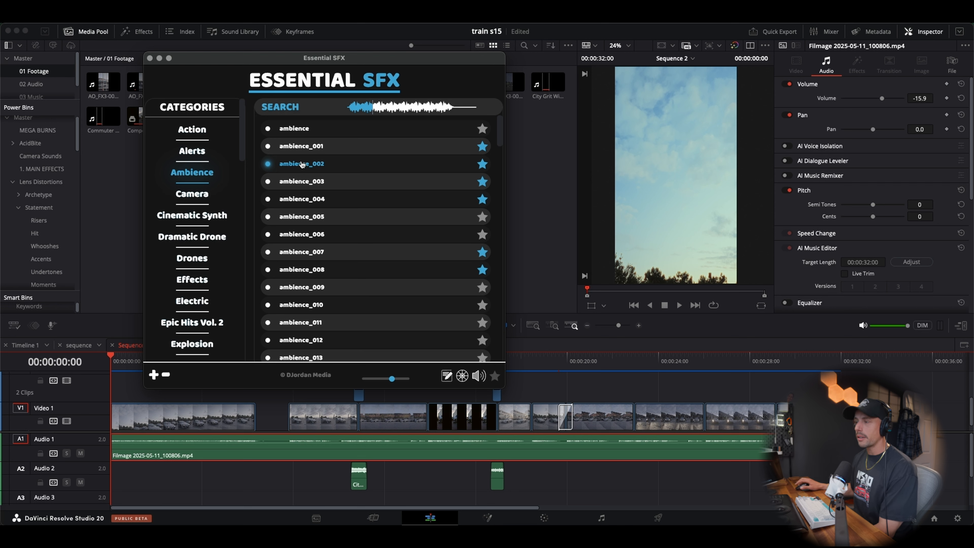
click(301, 176)
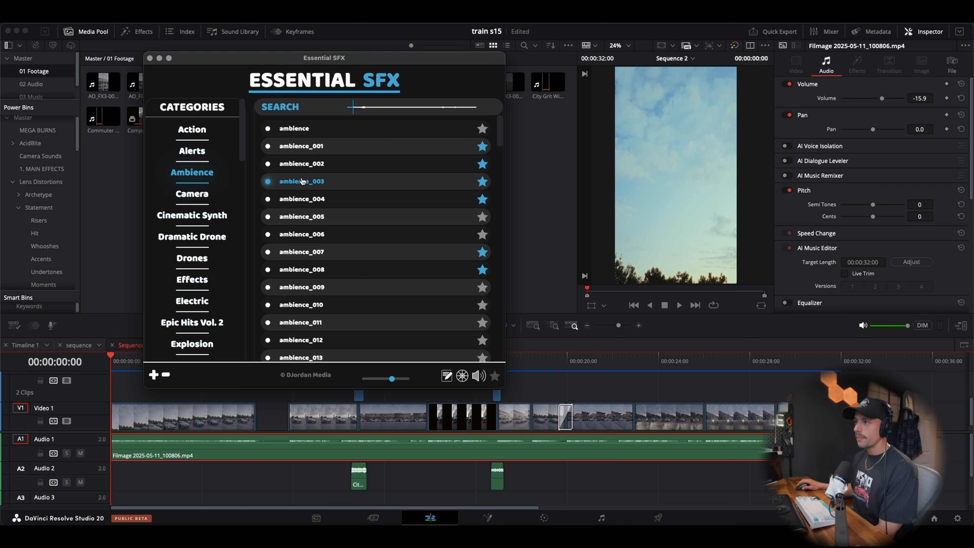
click(304, 205)
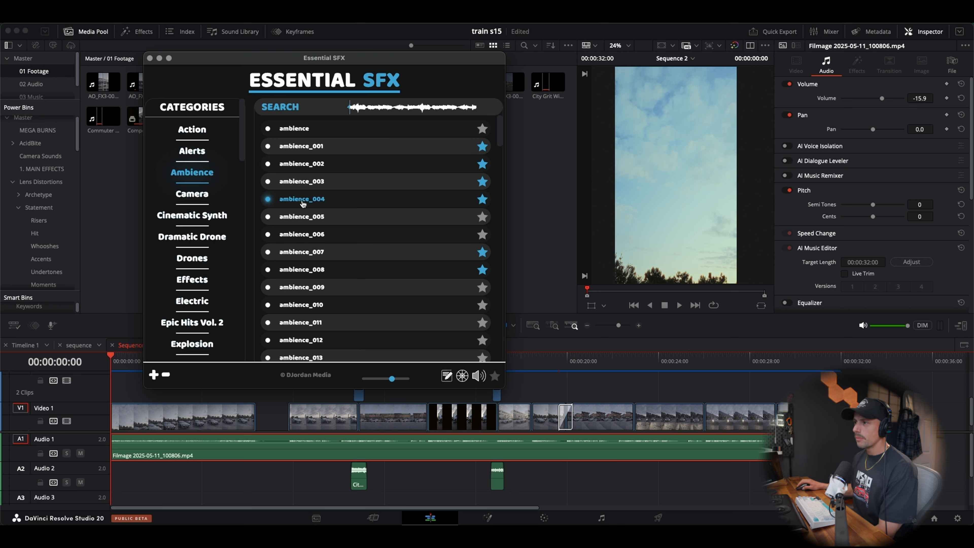
click(305, 215)
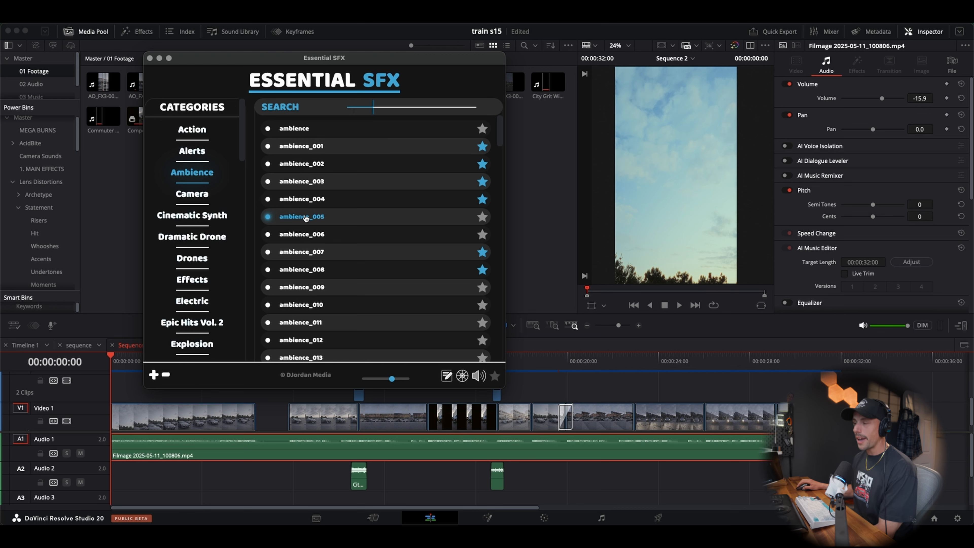
click(310, 234)
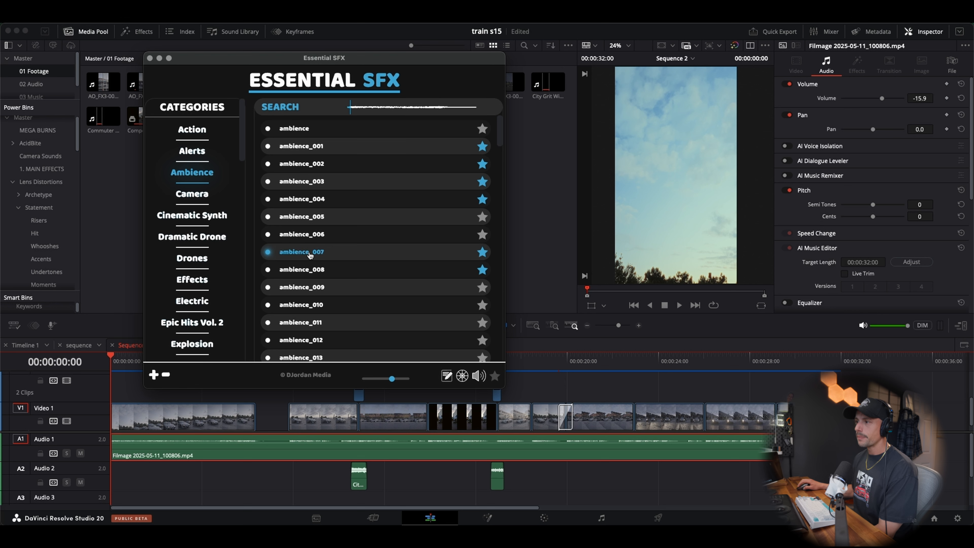
click(312, 270)
click(310, 289)
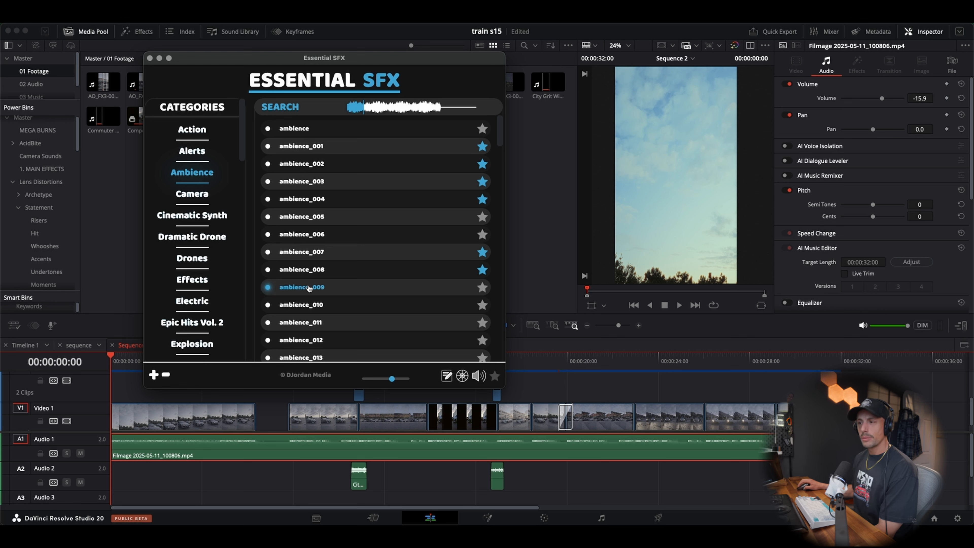
click(315, 304)
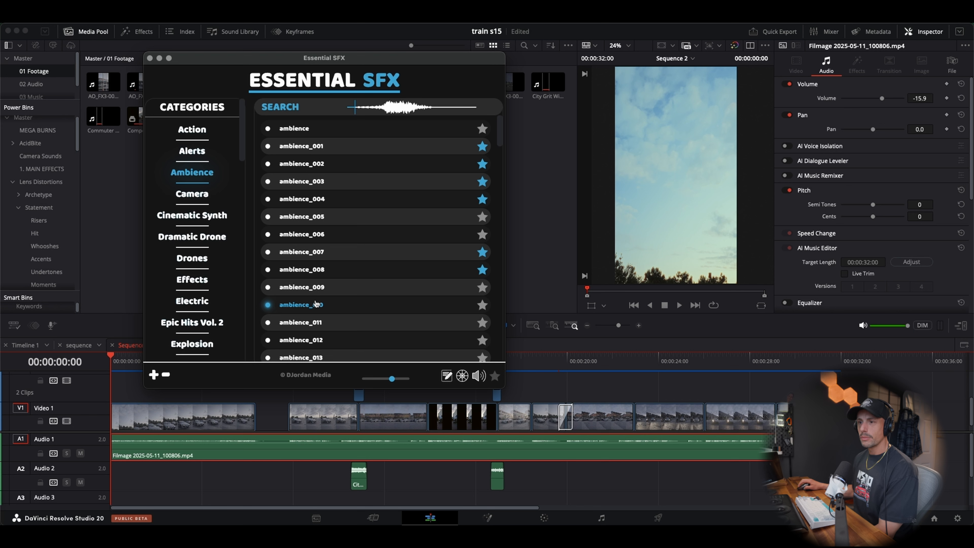
click(315, 323)
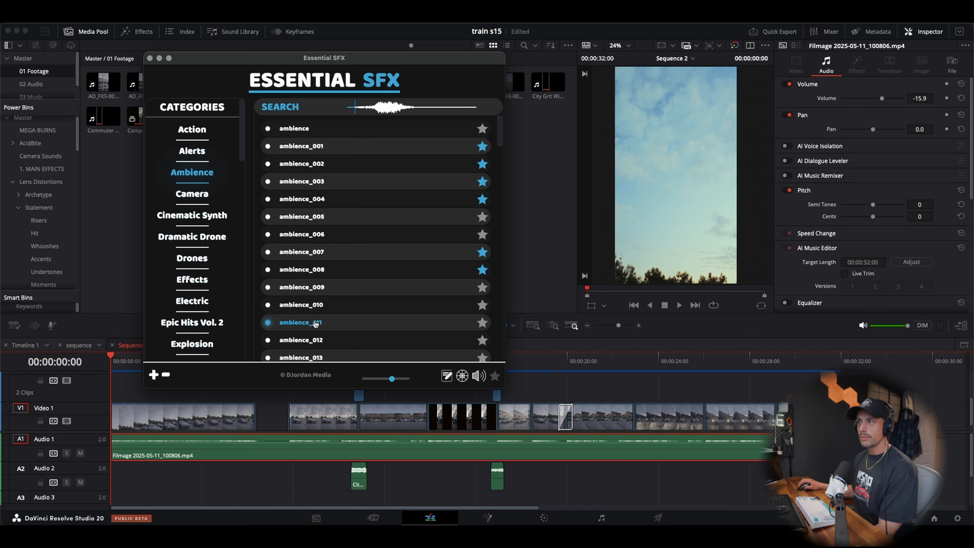
Preview ambience_009 once more and add it to the timeline at the start of Sequence 2
click(315, 288)
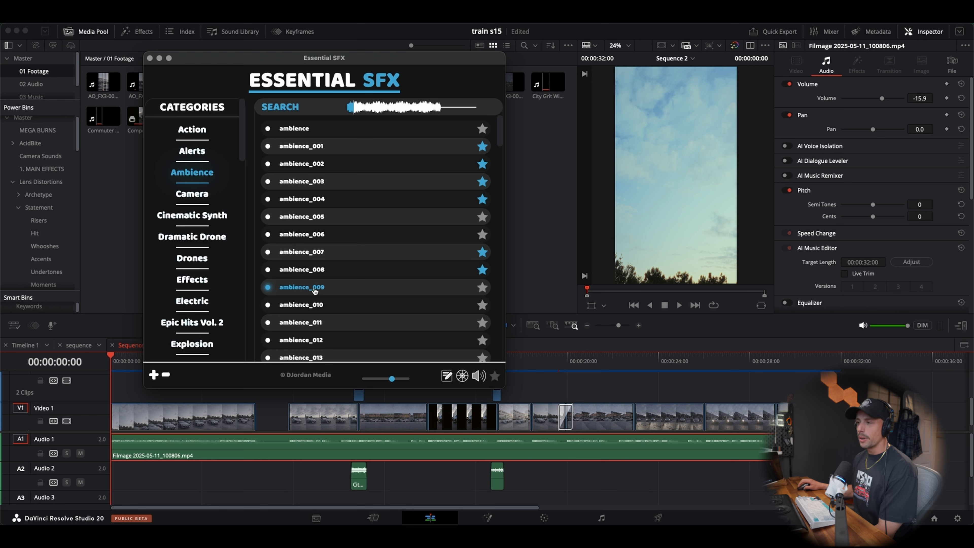
click(294, 291)
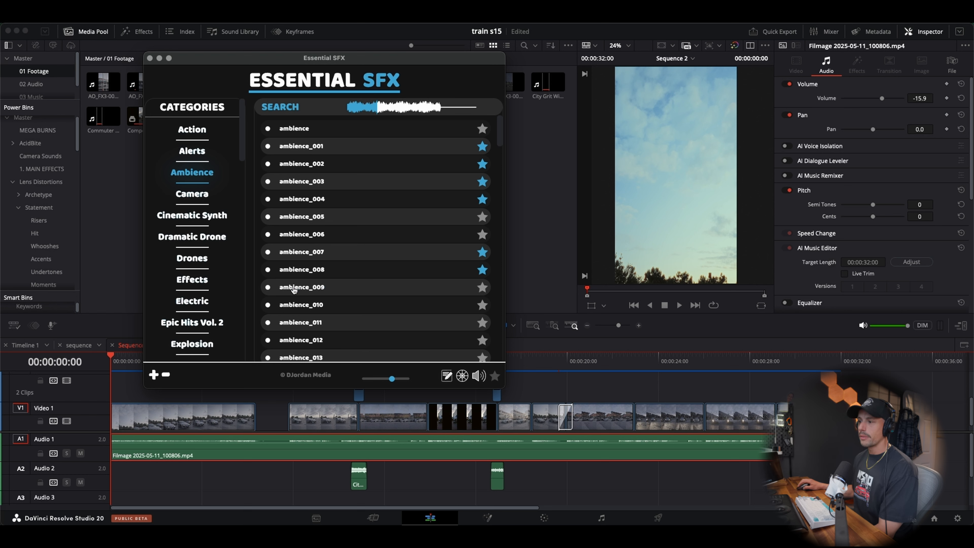
double_click(294, 290)
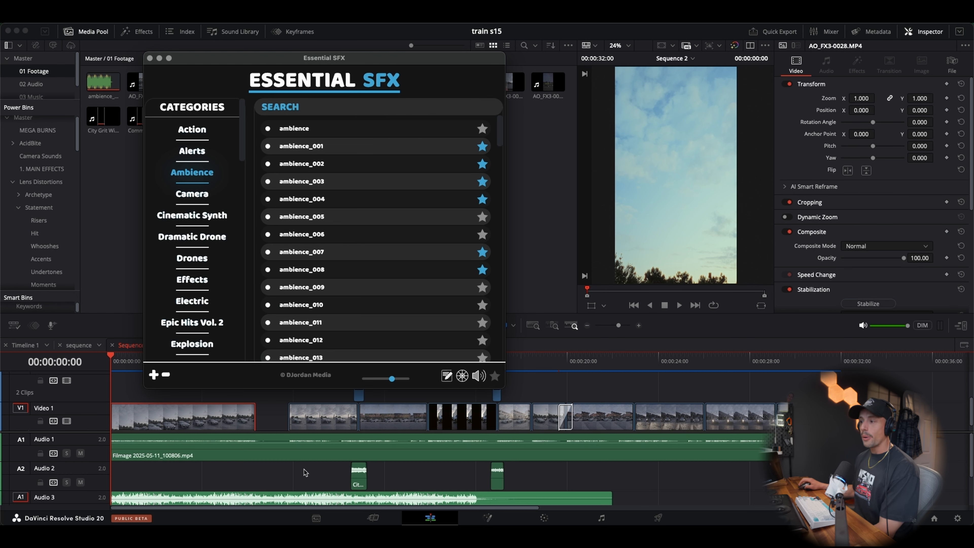
Return to the timeline and lower the volume of the ambience_009.wav clip on Audio 3
click(279, 479)
scroll(272, 476, down, 3)
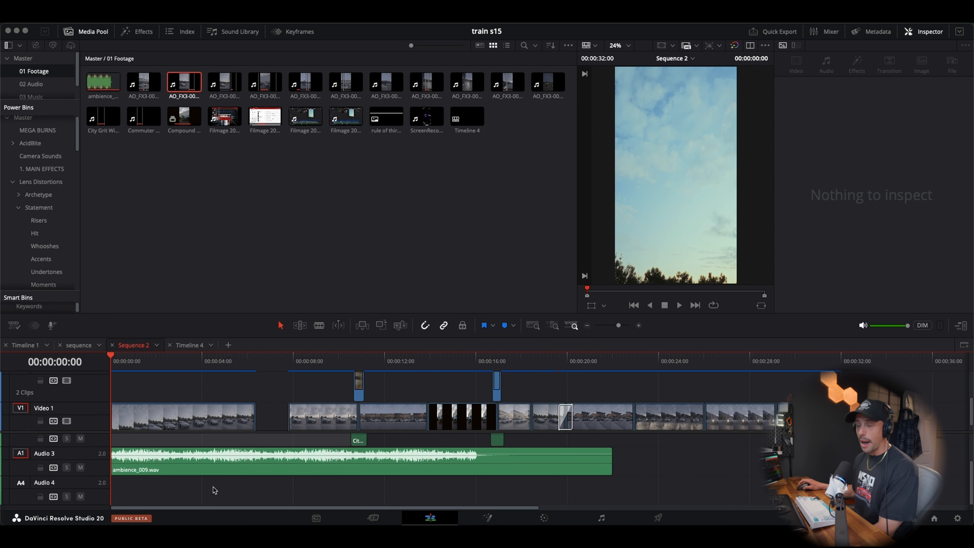
drag(215, 453, 215, 457)
Play the sequence with the ambience sound, solo the Audio 3 track, and listen to it on its own
key(space)
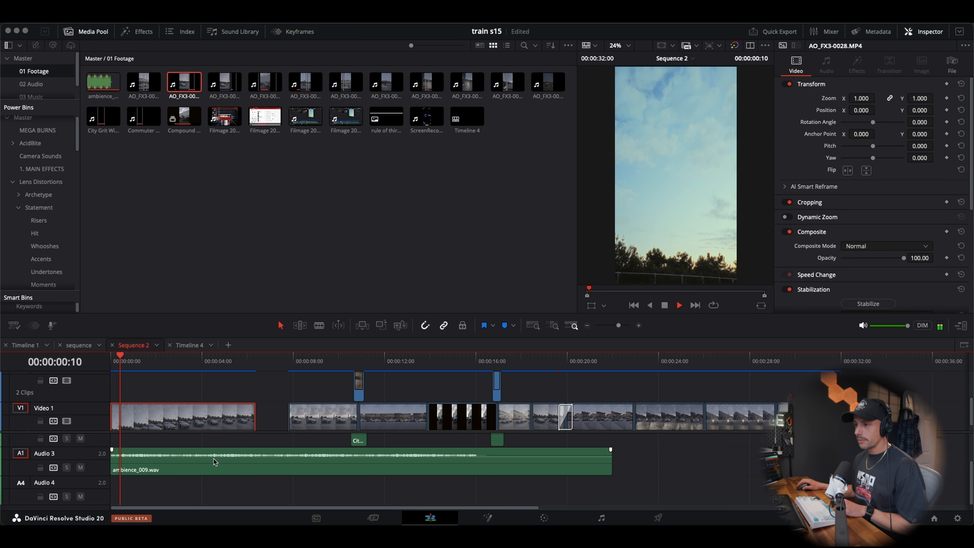
key(space)
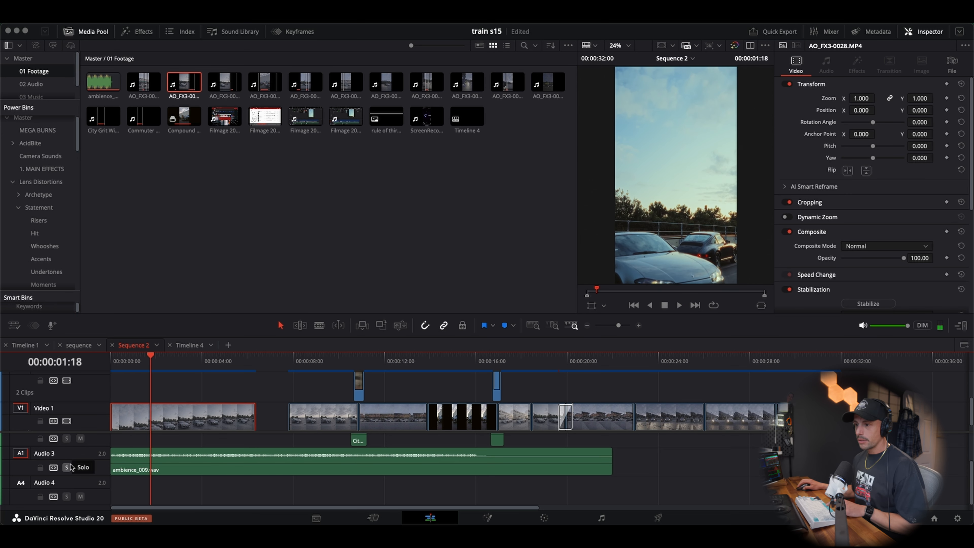
click(67, 467)
key(space)
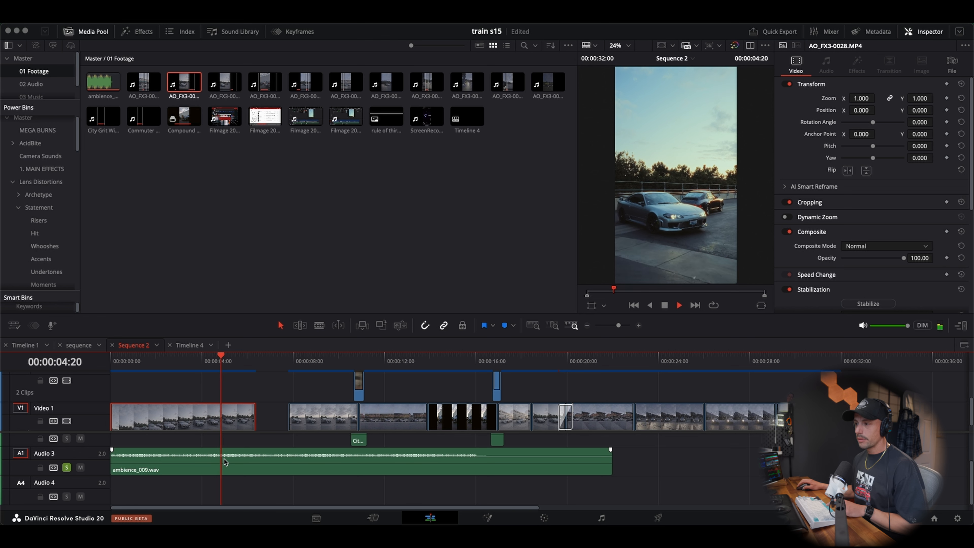
key(space)
Select the music clip on Audio 1, then slightly readjust the volume line of ambience_009.wav on Audio 3
scroll(233, 459, up, 3)
click(234, 457)
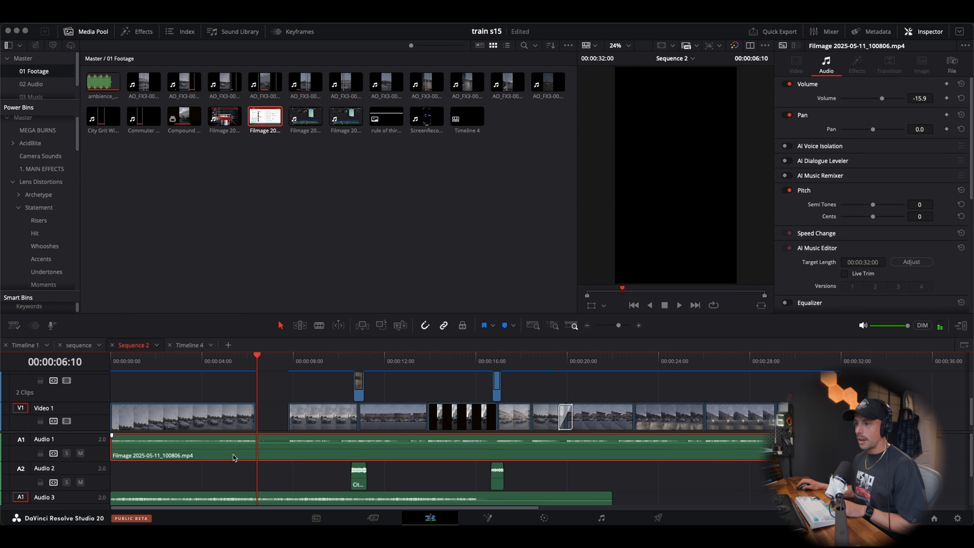
scroll(232, 461, down, 3)
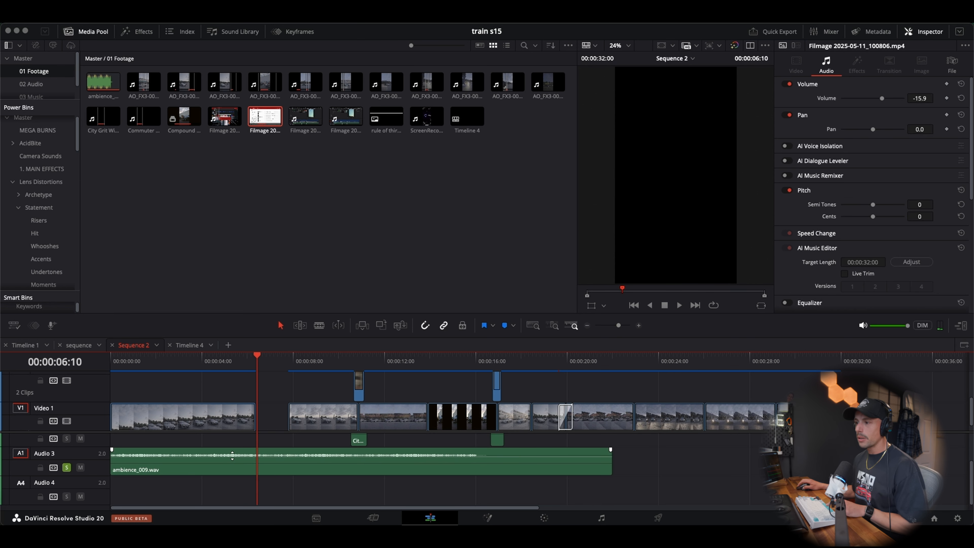
drag(233, 456, 232, 457)
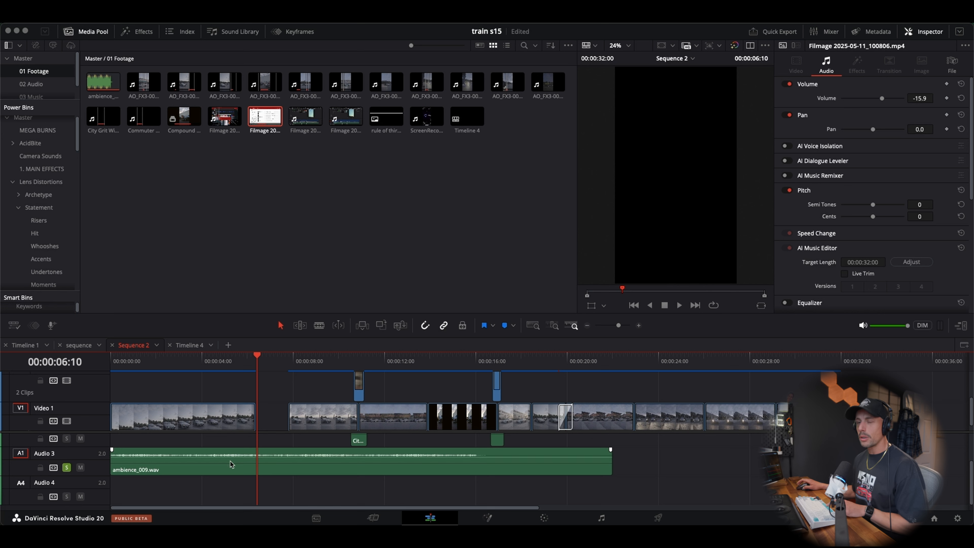
Listen to the soloed ambience, then analyze ambience_009.wav with the AI Music Editor and enable Live Trim
key(space)
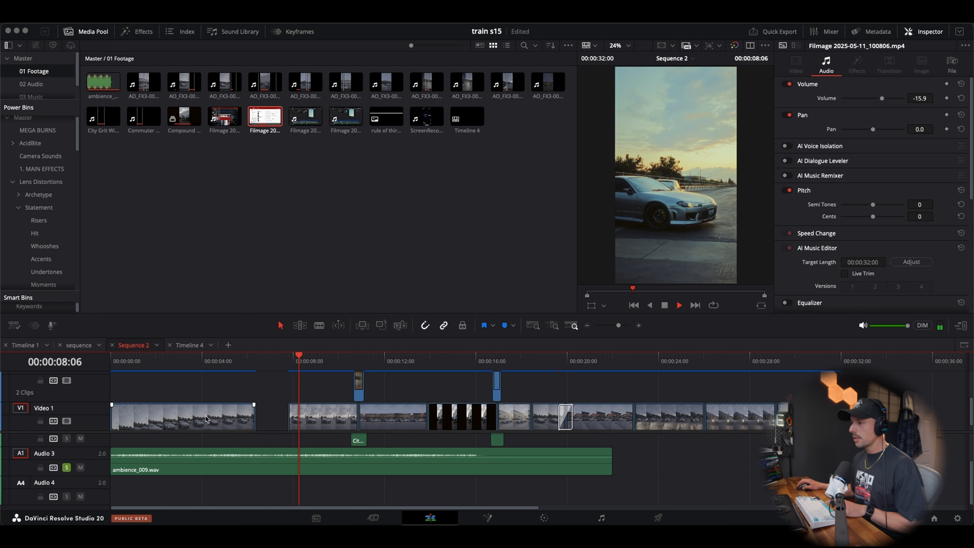
key(space)
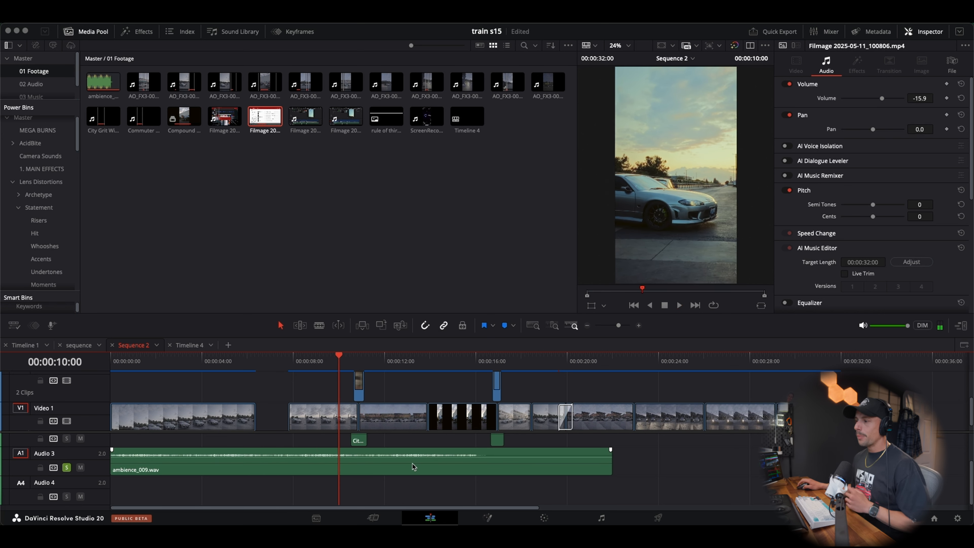
click(413, 463)
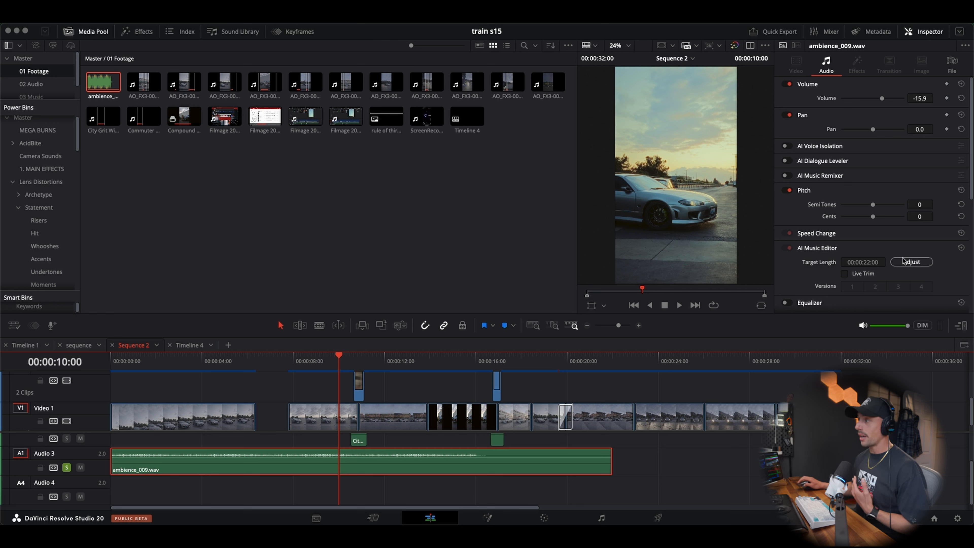
click(905, 266)
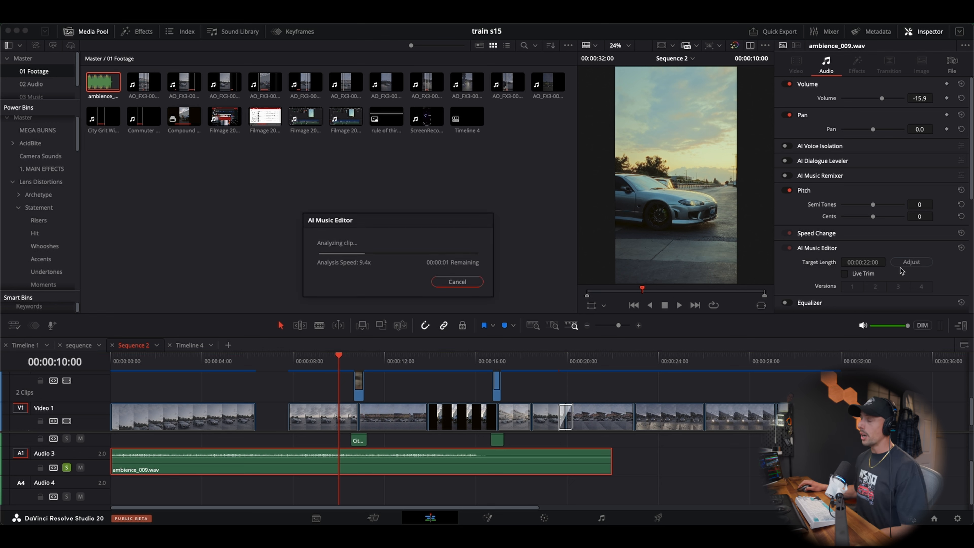
click(844, 273)
Extend the end of ambience_009.wav on Audio 3 past the last video clip
click(610, 461)
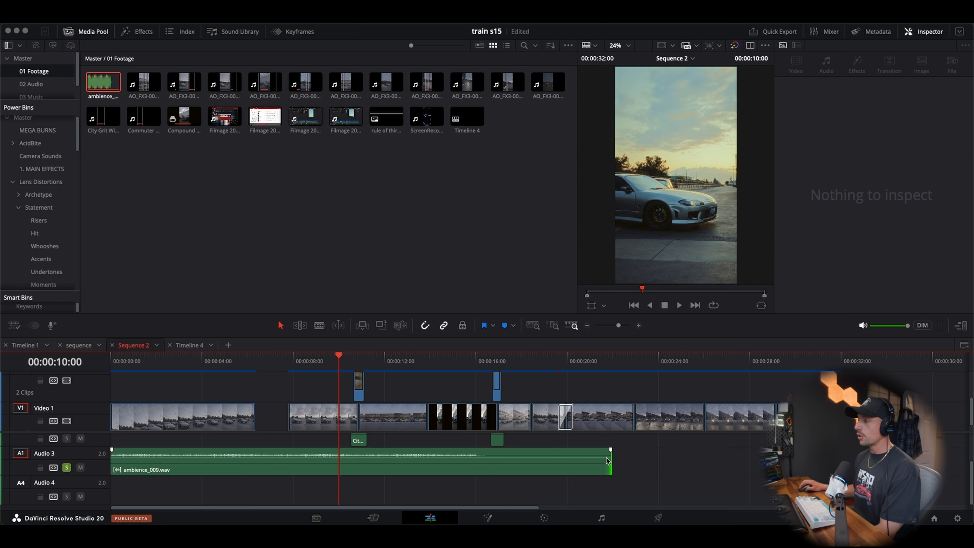
drag(608, 460, 777, 460)
scroll(538, 438, right, 7)
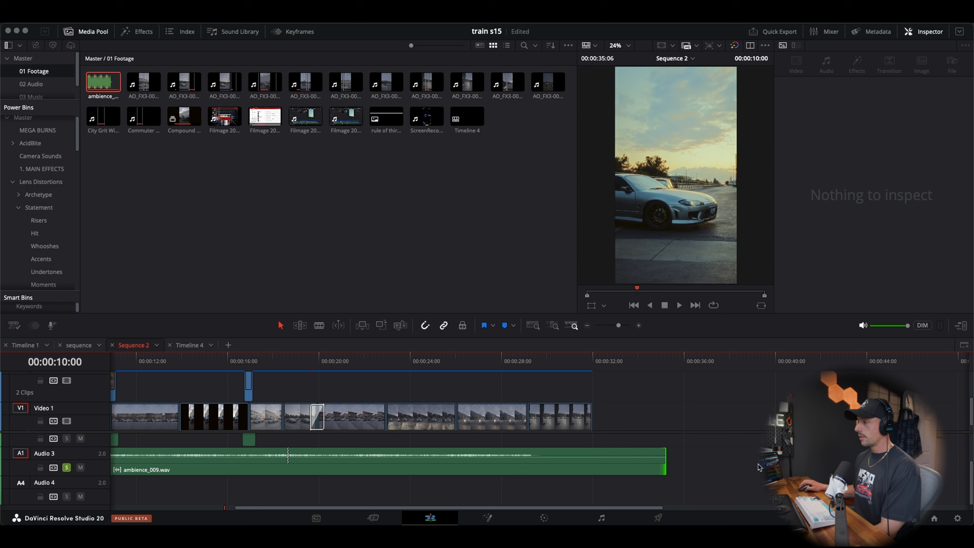
click(651, 466)
Choose AI Music Editor version 3 for ambience_009.wav and, with Live Trim off, trim its end to the end of the video
click(876, 287)
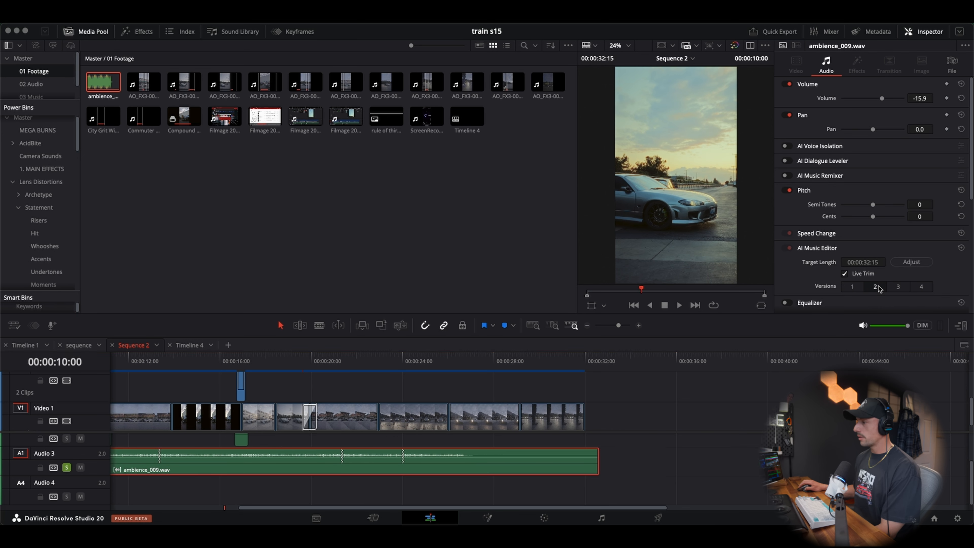
click(895, 288)
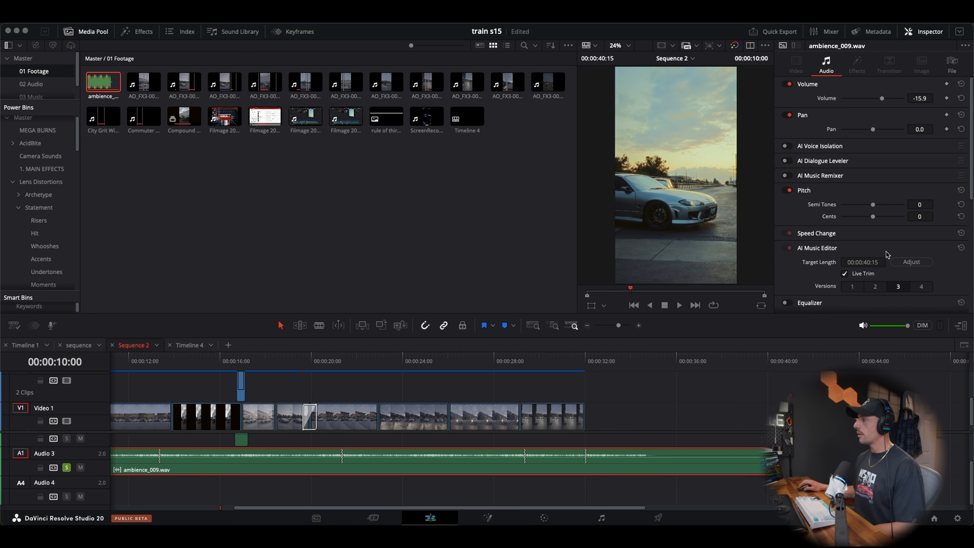
click(845, 273)
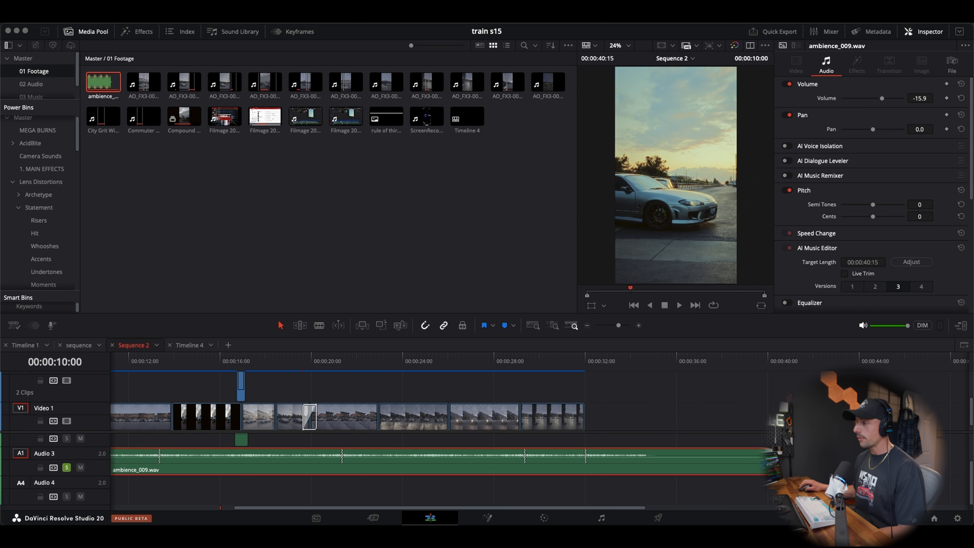
drag(769, 456, 541, 449)
Turn off solo on Audio 3 and play Sequence 2 from the start with all tracks
drag(167, 359, 92, 359)
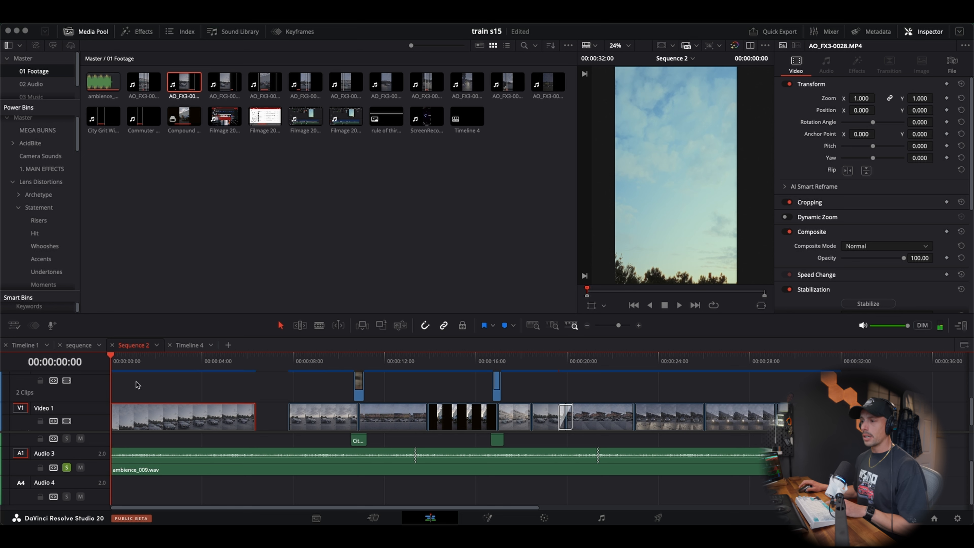
click(67, 468)
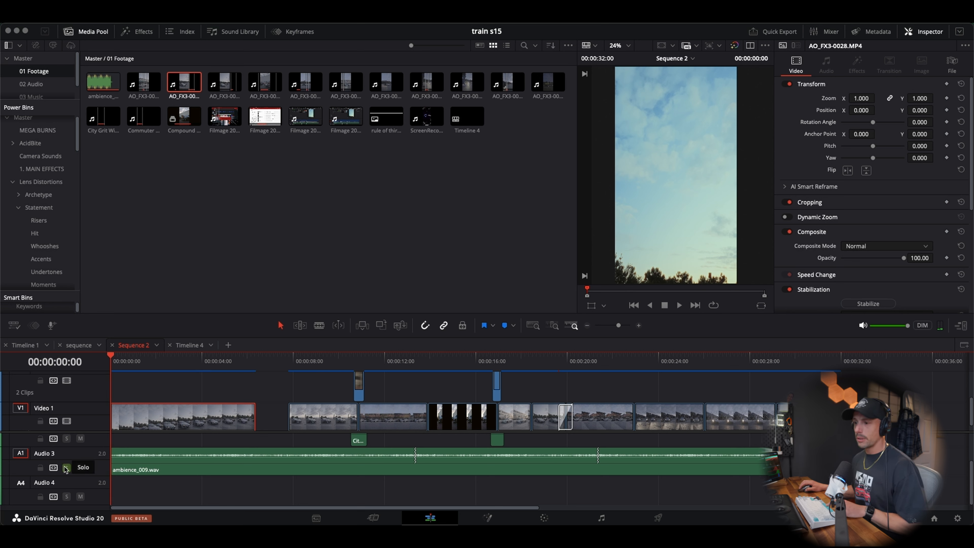
scroll(230, 484, up, 3)
key(space)
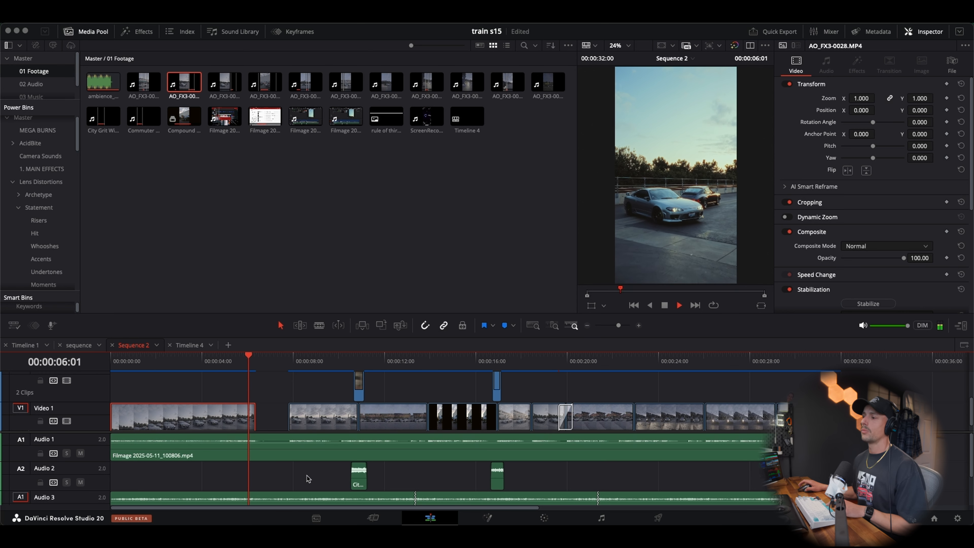
key(space)
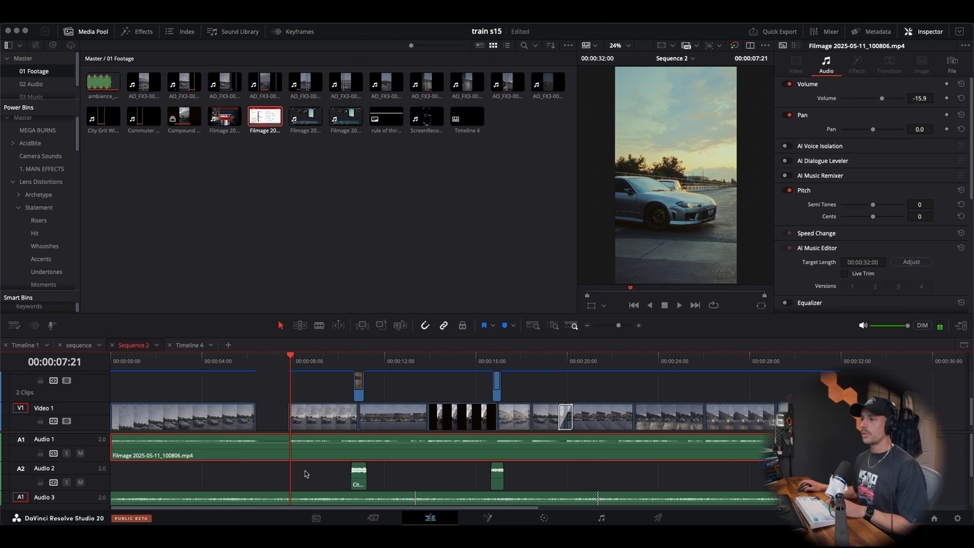
Mute Audio 3 and play the gap after the first video clip without the ambience
click(257, 362)
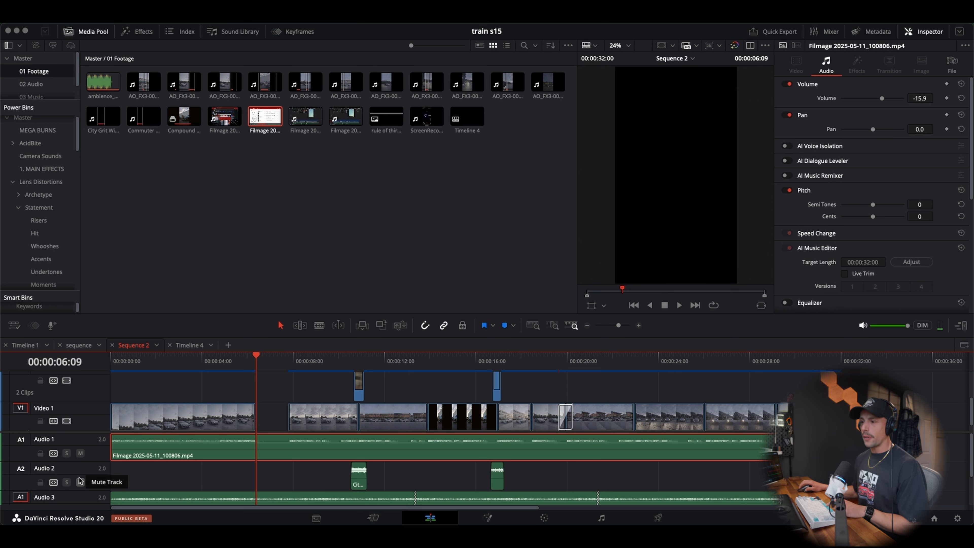
scroll(76, 495, down, 3)
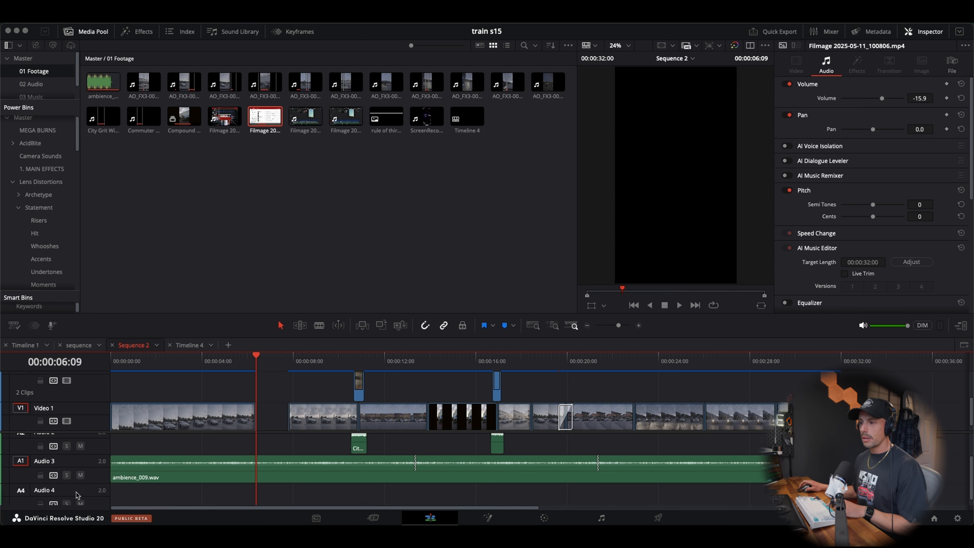
click(80, 475)
key(space)
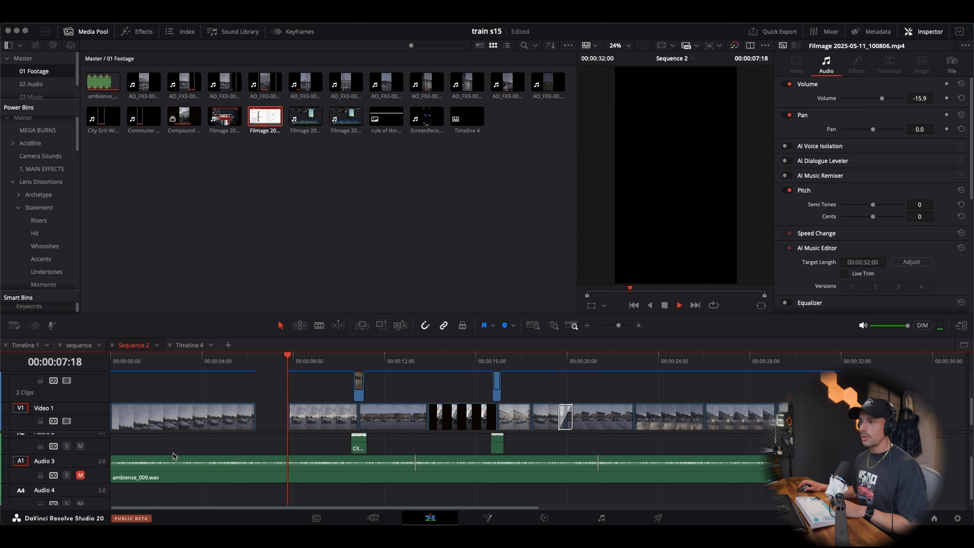
click(215, 362)
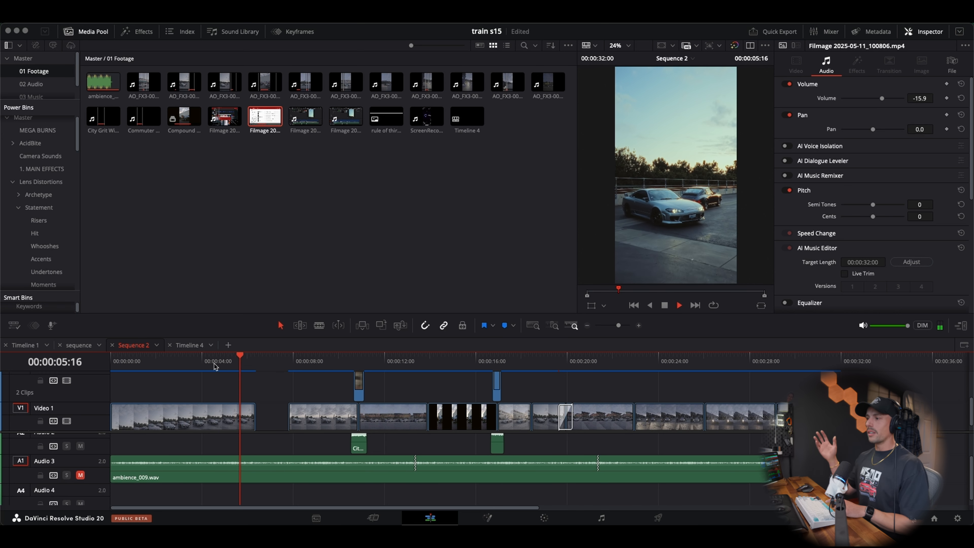
key(space)
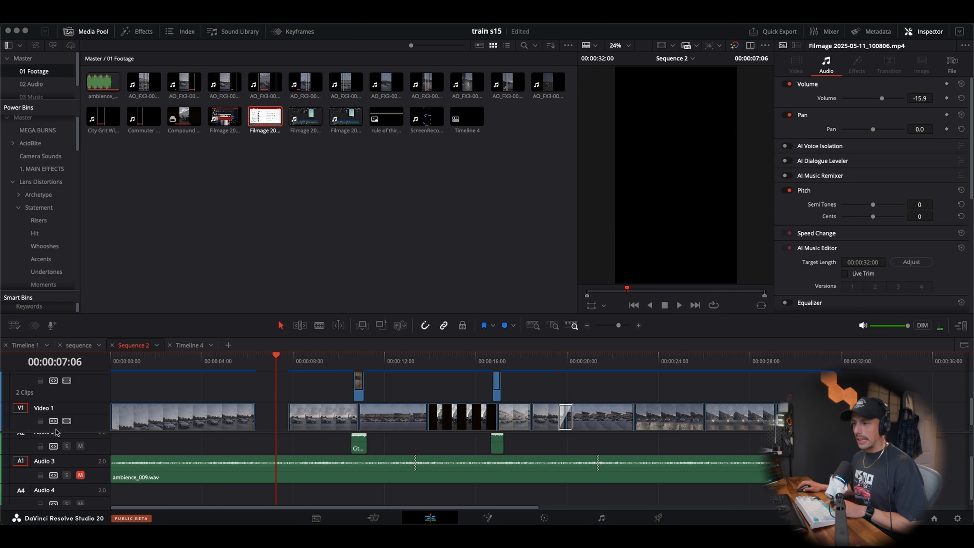
Unmute Audio 3 and replay the same gap with the ambience for comparison
click(80, 475)
click(233, 362)
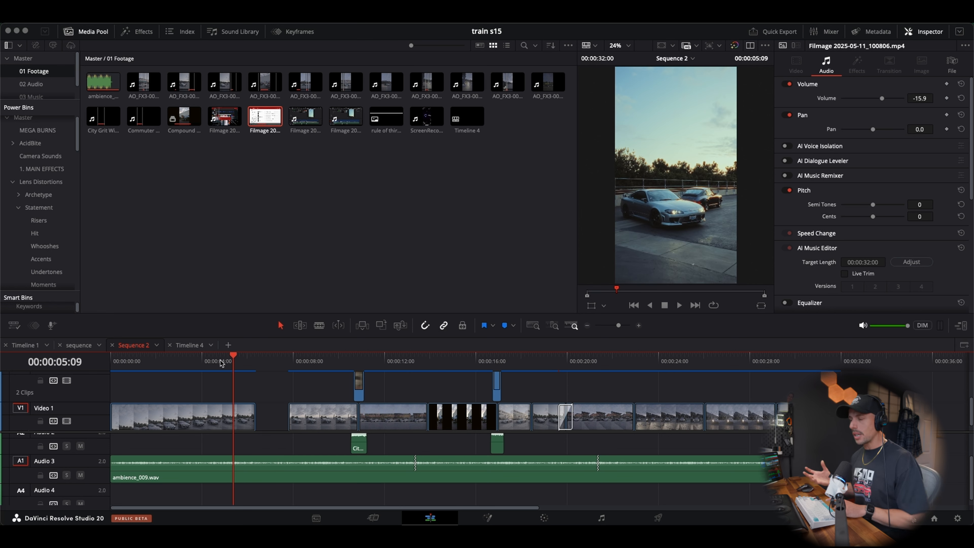
key(space)
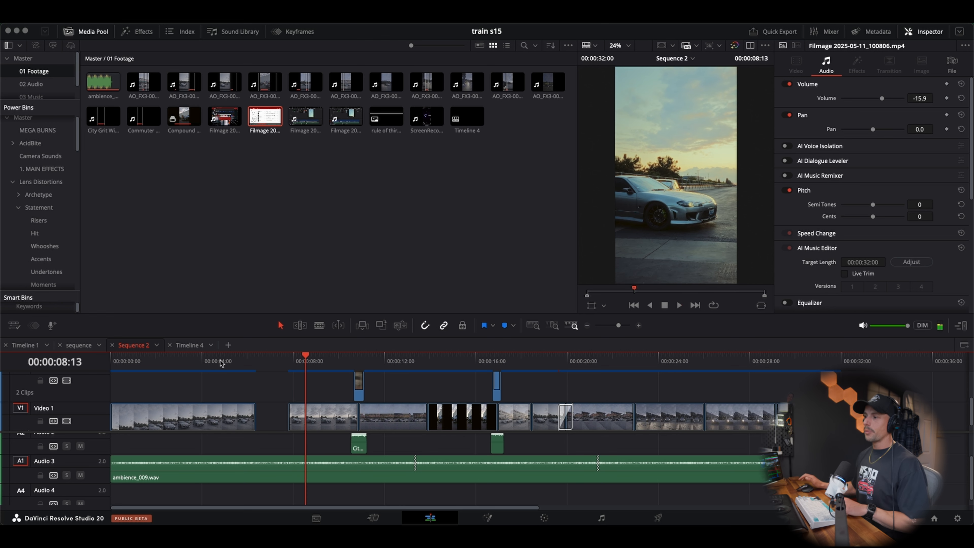
key(space)
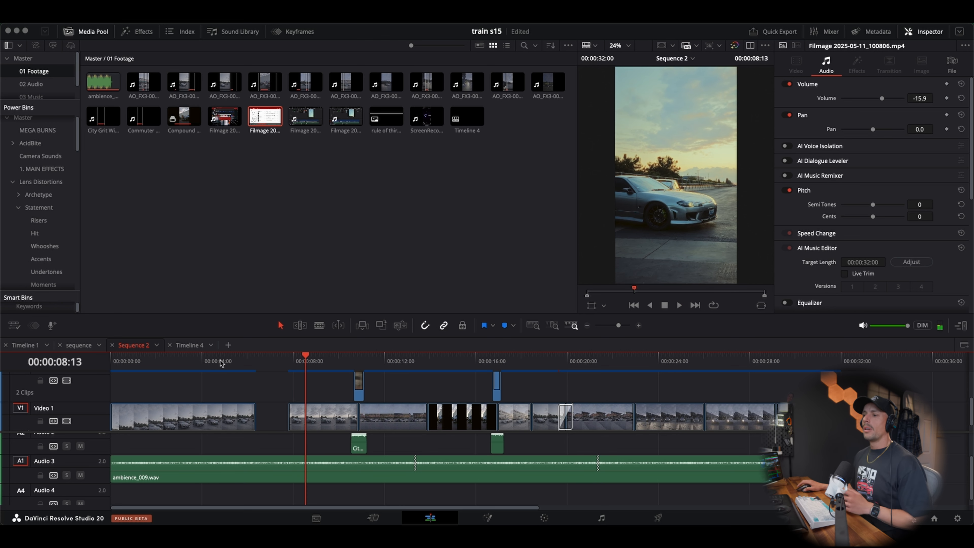
Search the Audio FX effects for "low" and apply AULowpass to ambience_009.wav on Audio 3
click(132, 34)
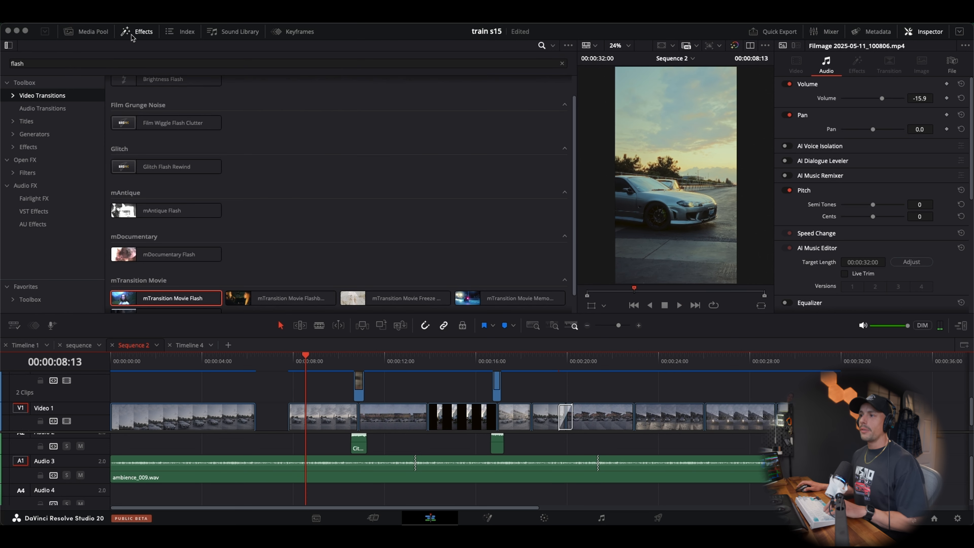
click(37, 163)
click(190, 64)
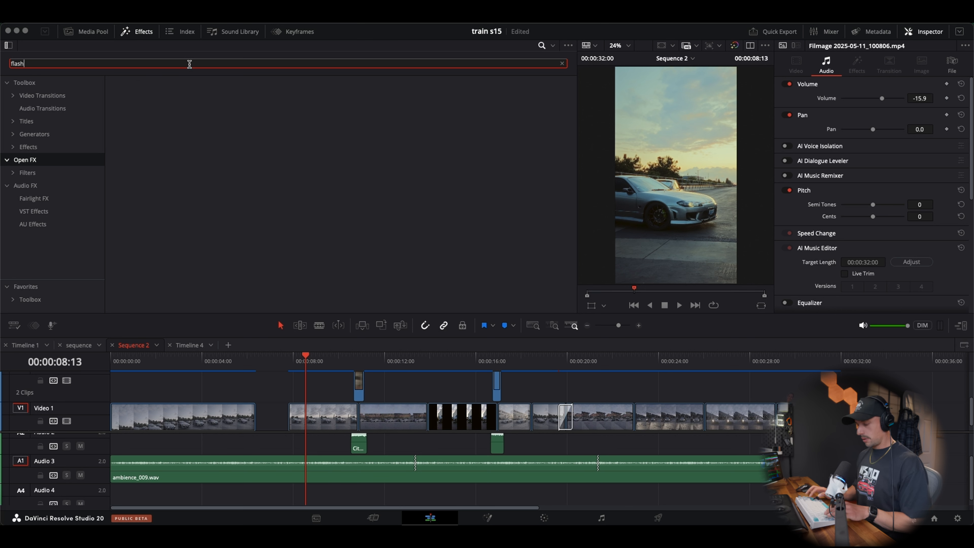
key(super+a)
text(low)
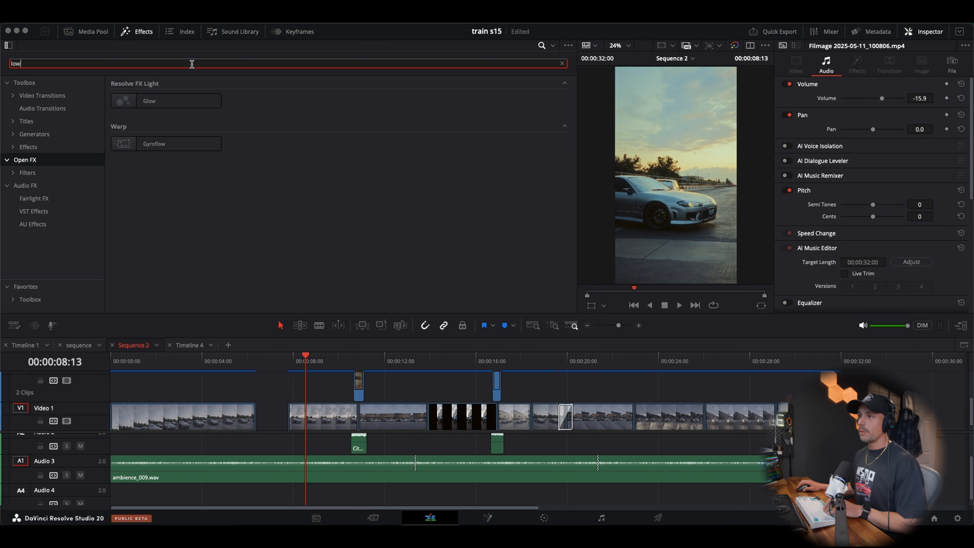
click(20, 186)
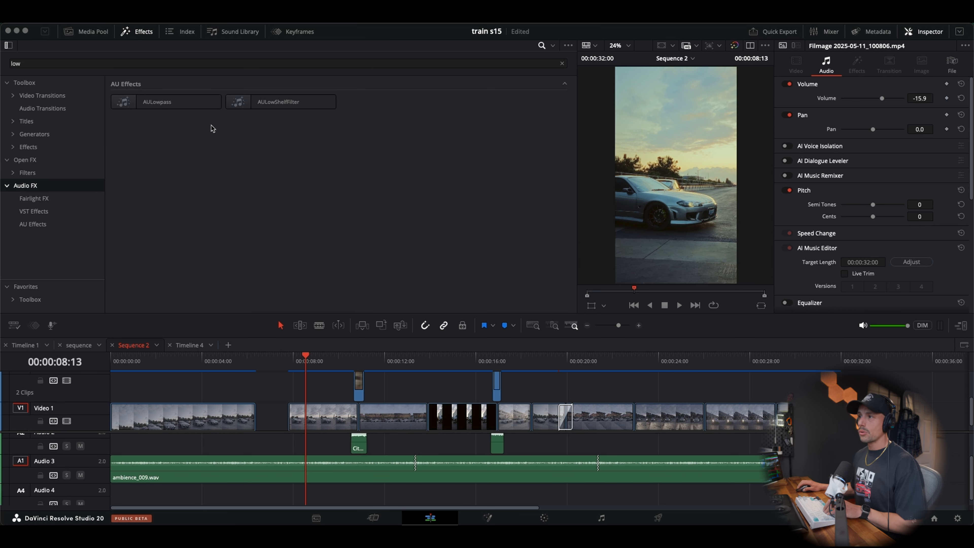
drag(169, 102, 341, 472)
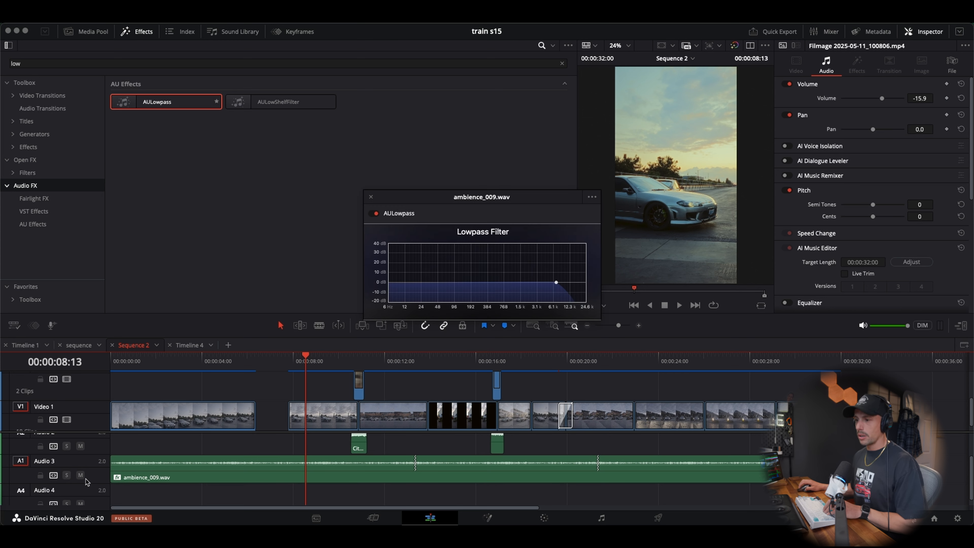
With Audio 3 soloed and playing, set the lowpass filter to about 1808 Hz with 4.85 dB resonance
click(67, 475)
click(203, 357)
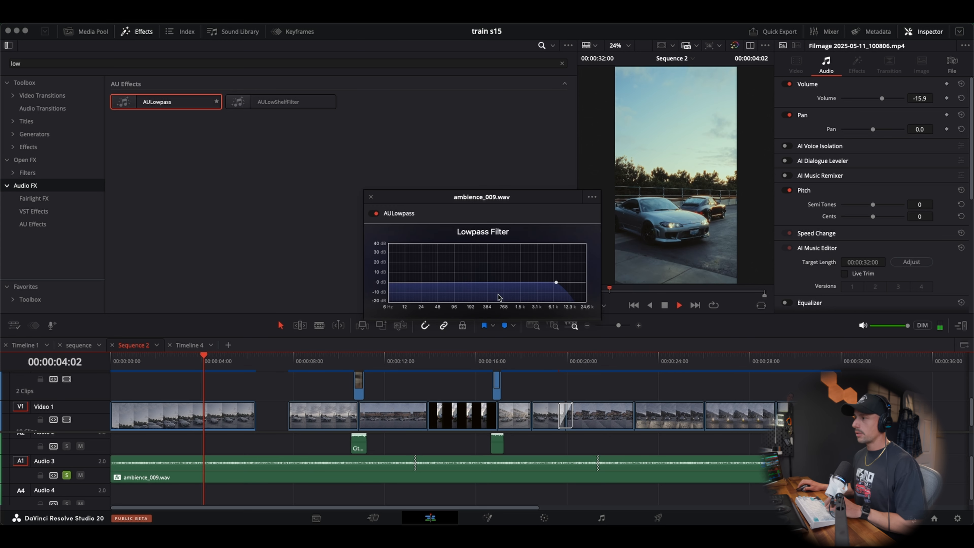
key(space)
drag(556, 282, 524, 277)
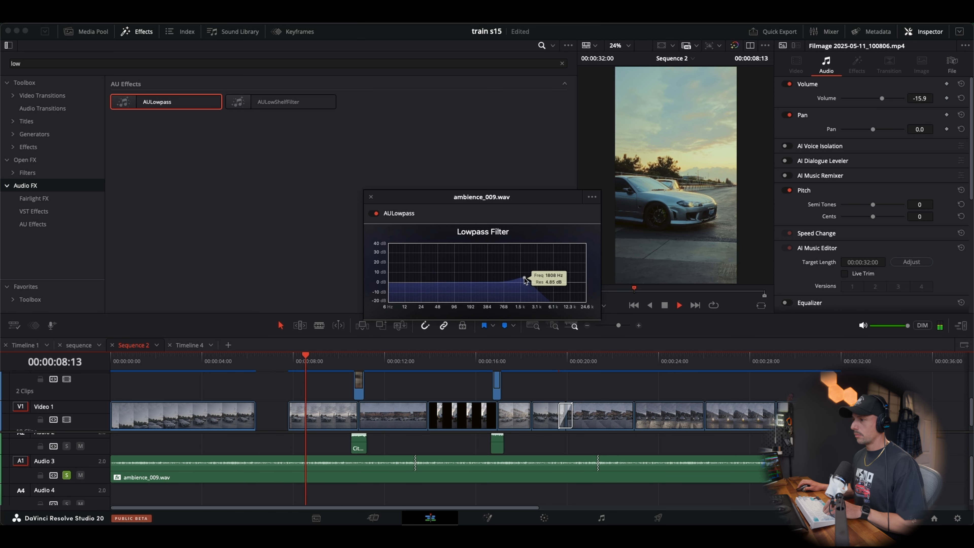
Compare the ambience with the AULowpass filter off and on, leave it enabled, and close its settings
click(374, 214)
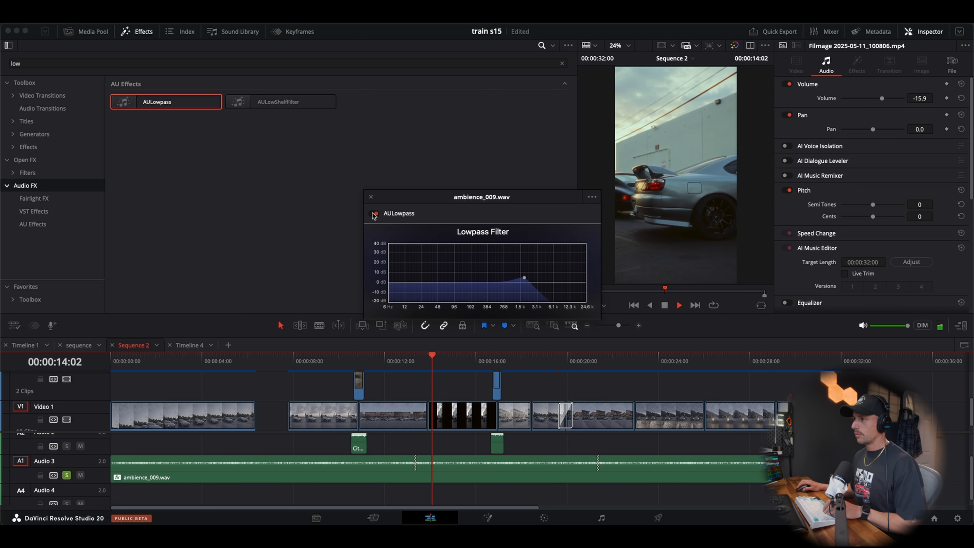
click(374, 214)
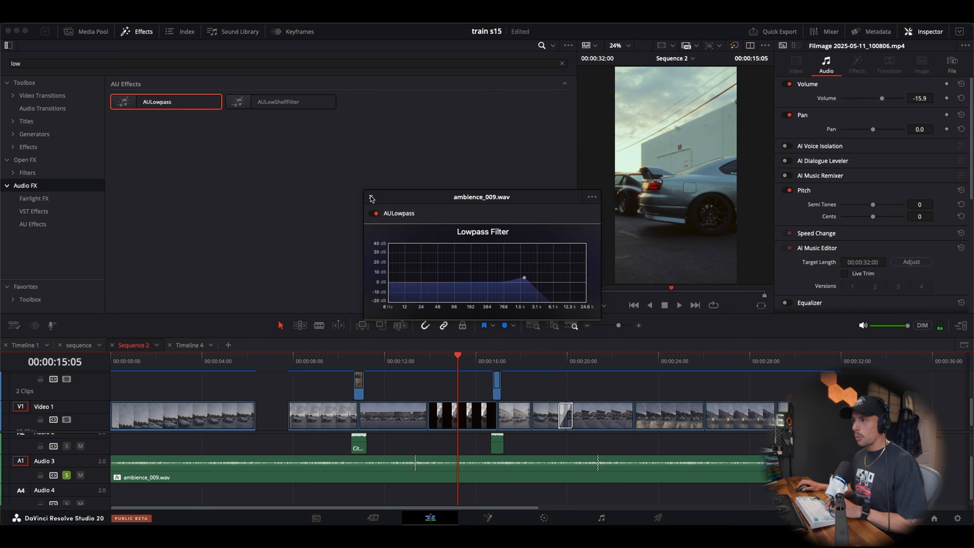
click(371, 197)
Turn off solo on Audio 3 and play the full mix from 00:00:05:05 to hear the filtered ambience
click(67, 475)
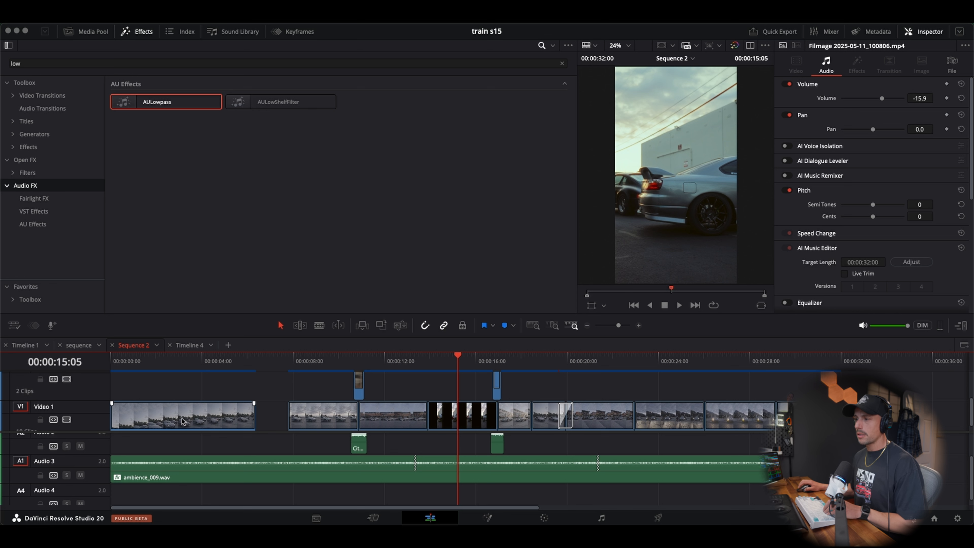
key(Home)
click(229, 363)
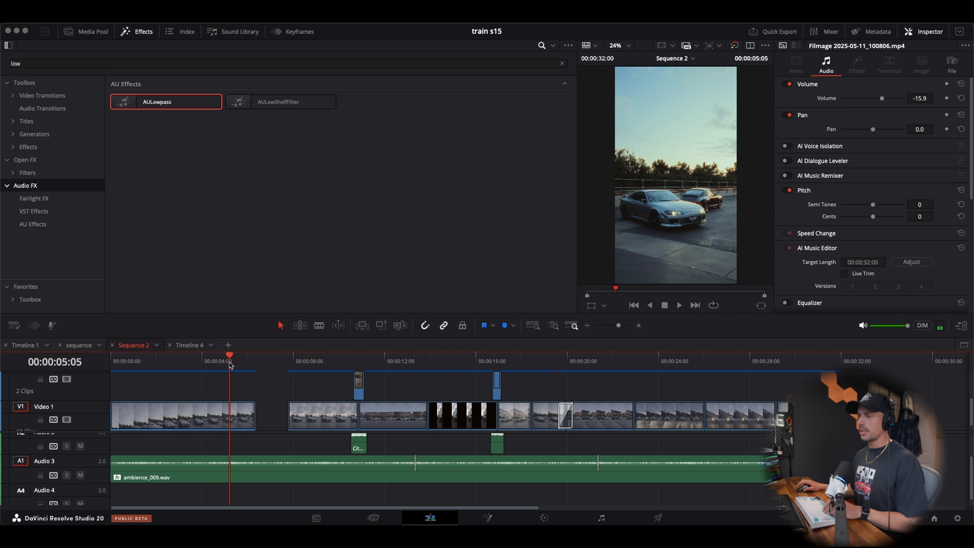
scroll(260, 457, up, 2)
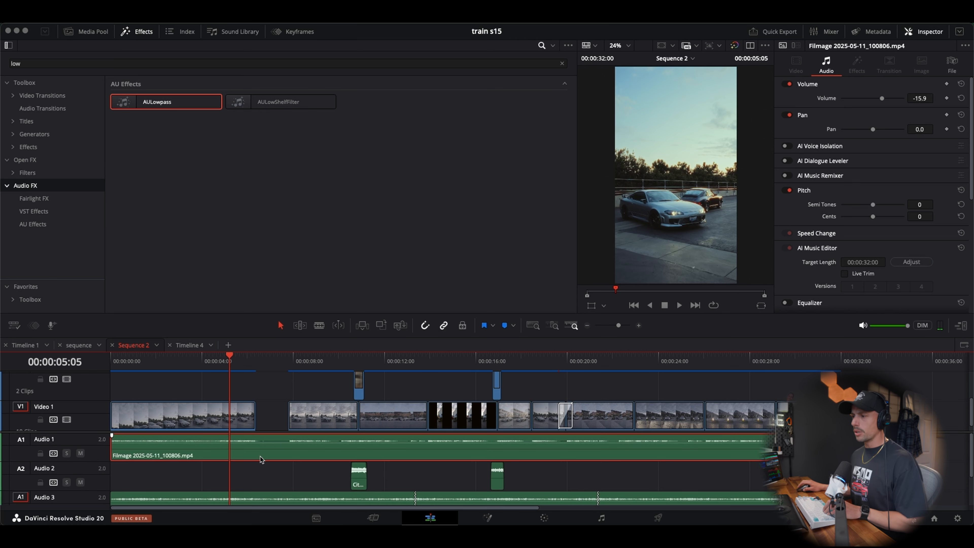
key(space)
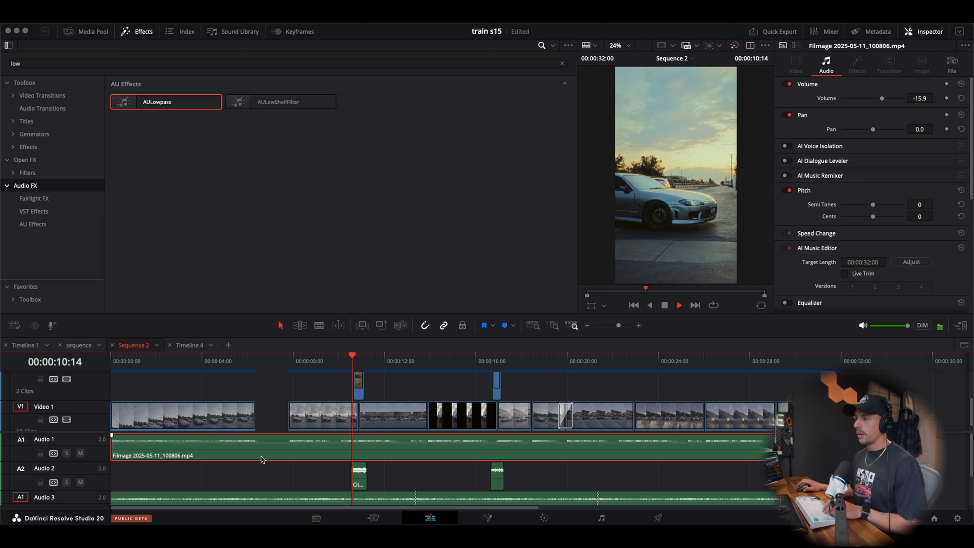
key(space)
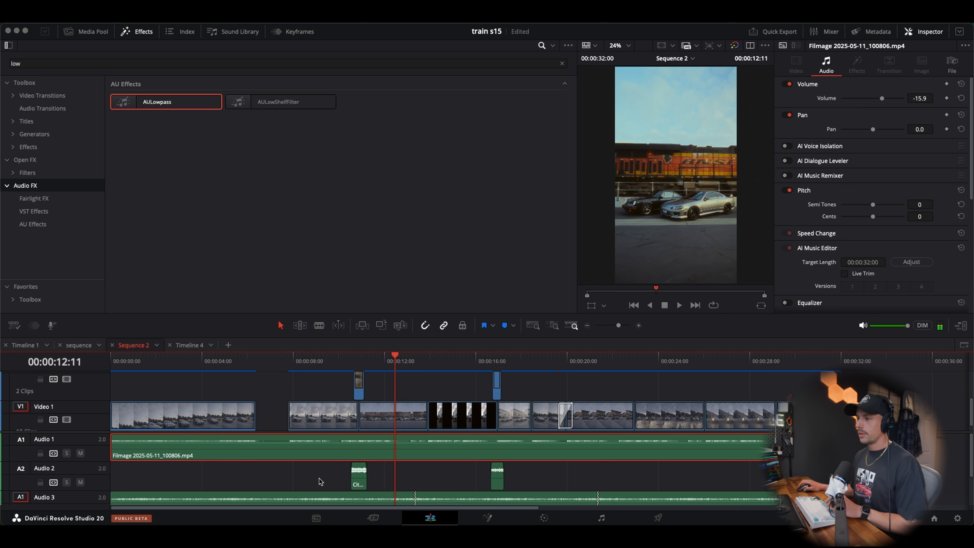
Fine-tune the ambience_009.wav clip's volume on Audio 3 to about -18.18 dB
scroll(317, 462, down, 2)
drag(318, 456, 318, 458)
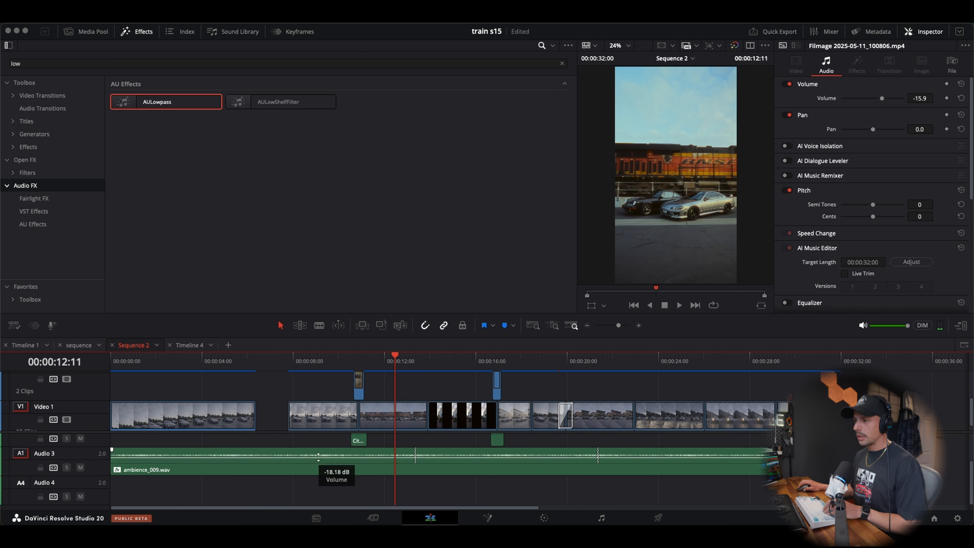
scroll(318, 476, up, 2)
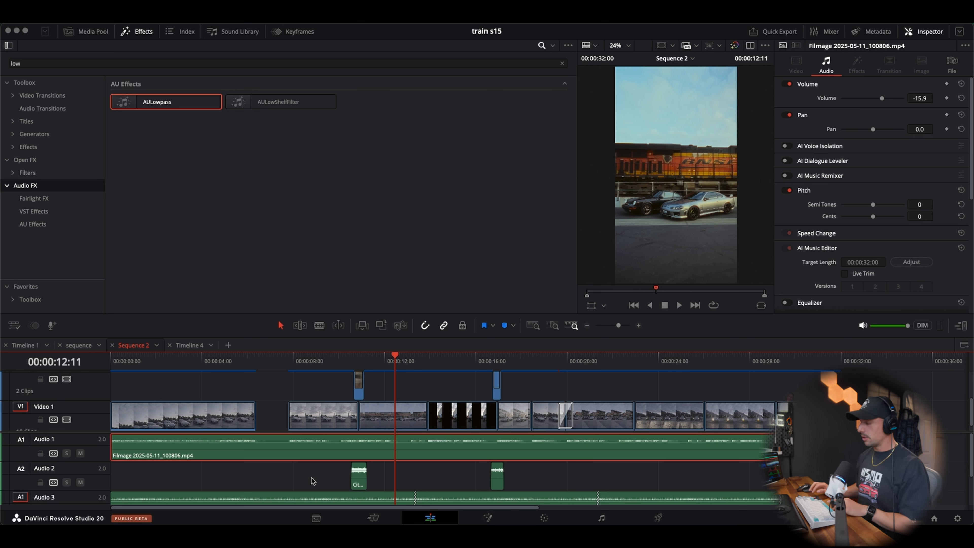
Play the mix repeatedly across the end of the first video clip to hear the cut into the black gap
click(183, 359)
key(space)
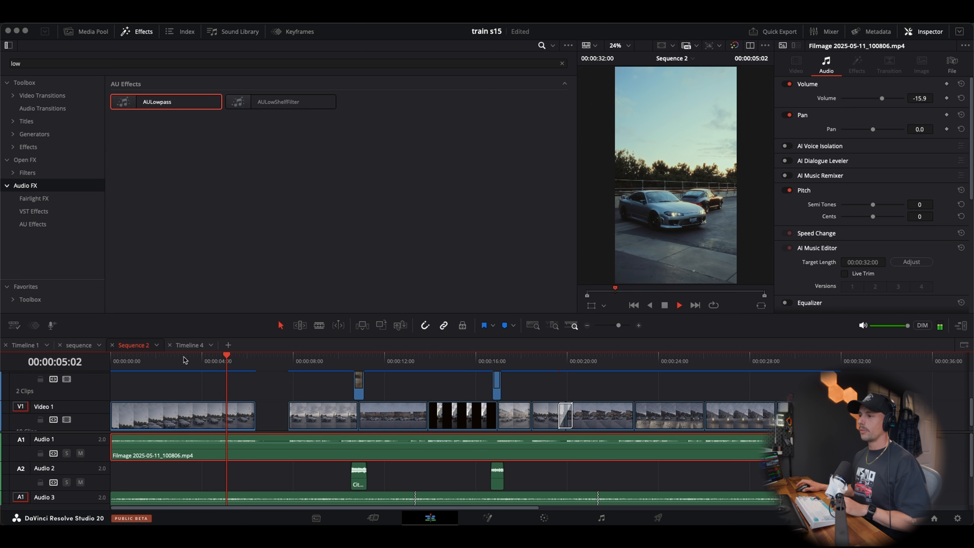
key(space)
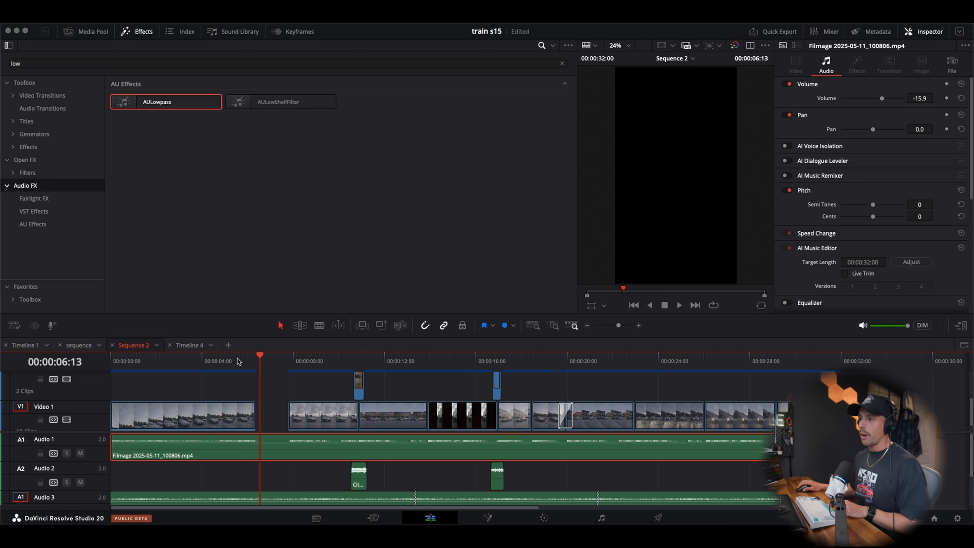
click(228, 360)
key(space)
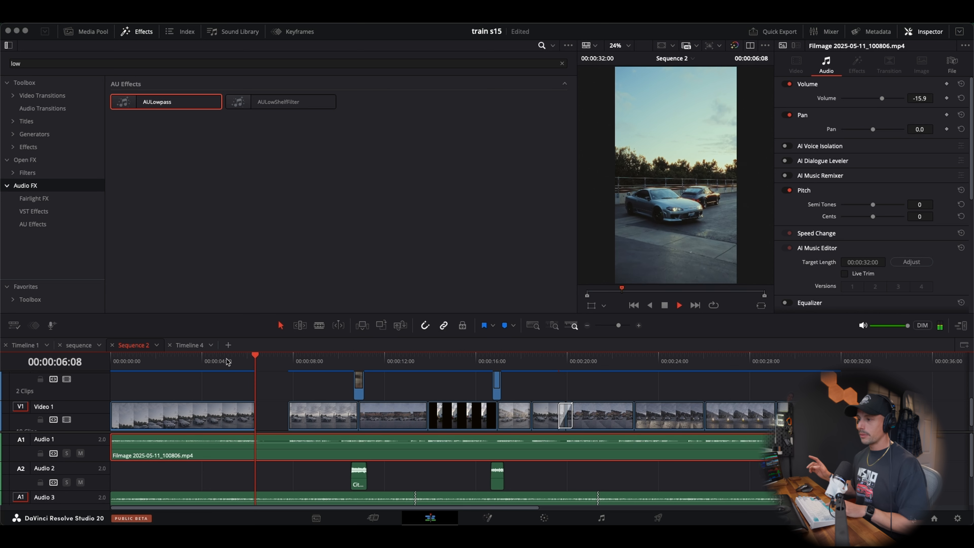
key(space)
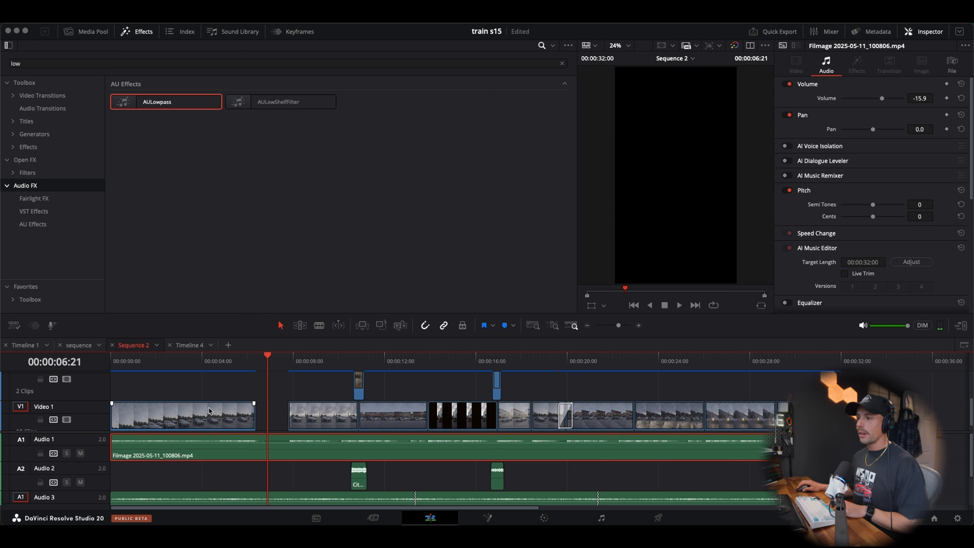
click(244, 362)
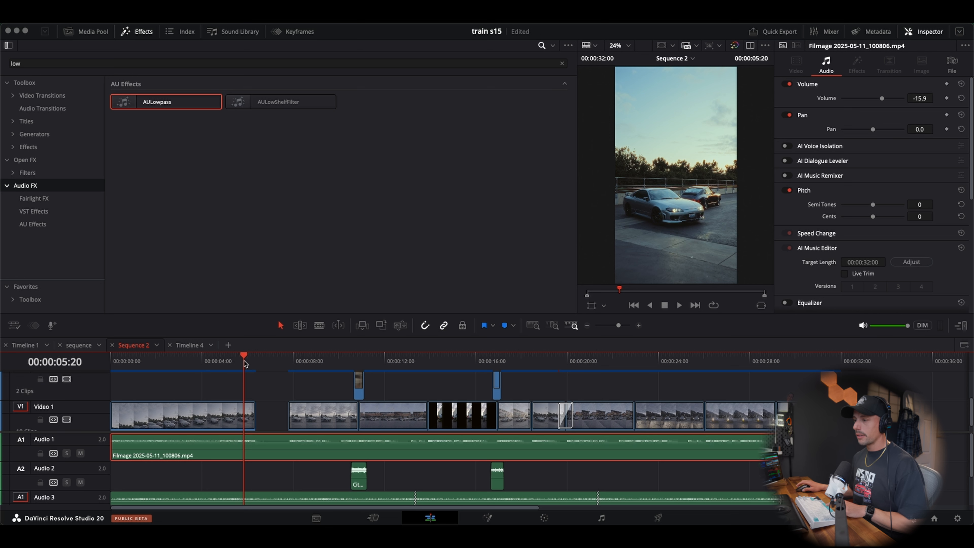
key(space)
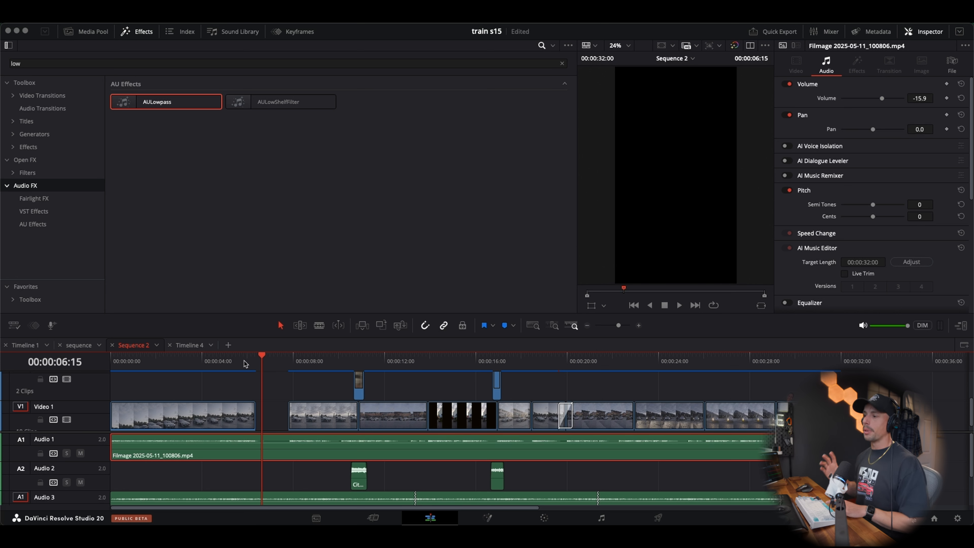
Park the playhead at 00:00:06:09, where the first video clip ends
key(Left)
key(Left)
key(Left)
key(Left)
key(Left)
key(Left)
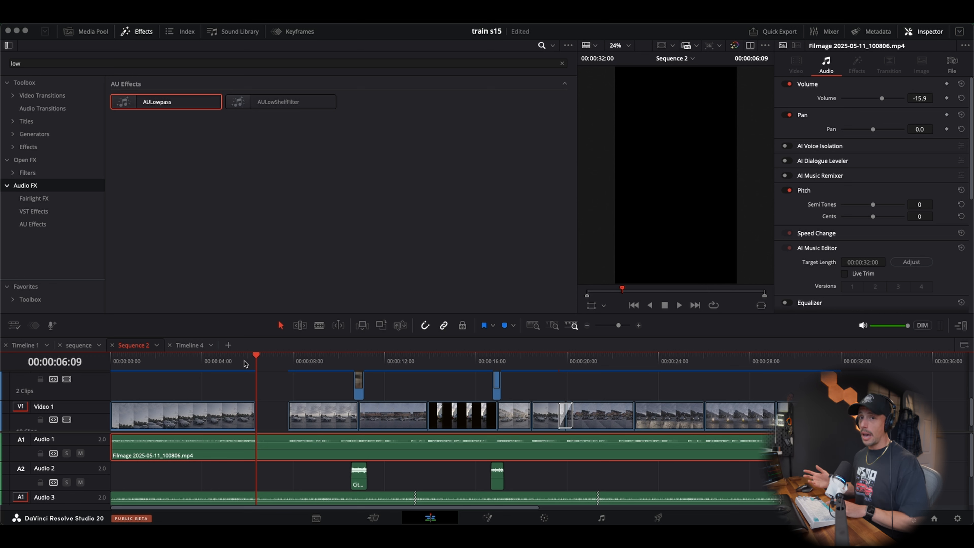
Switch to Essential SFX and show the sounds in the Reverse FX category
mouse_move(381, 499)
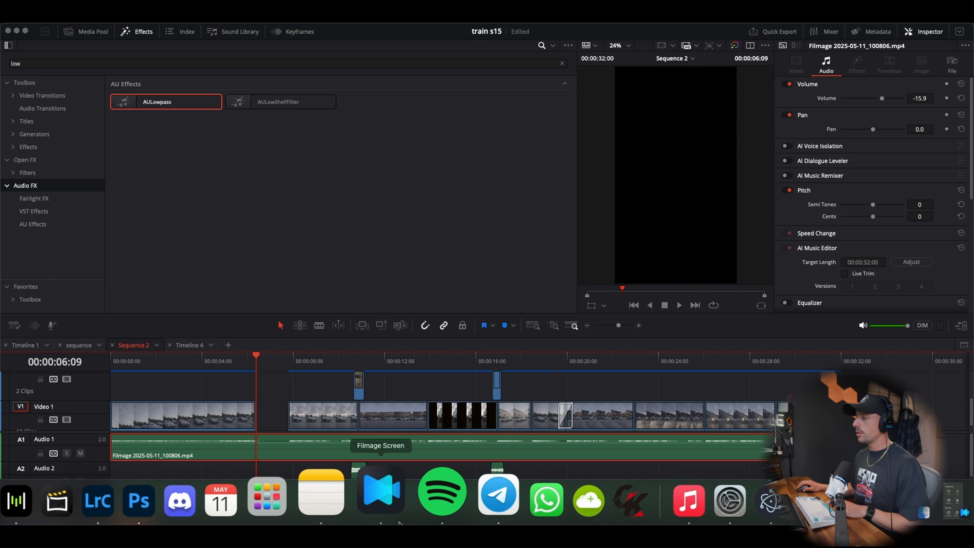
click(741, 497)
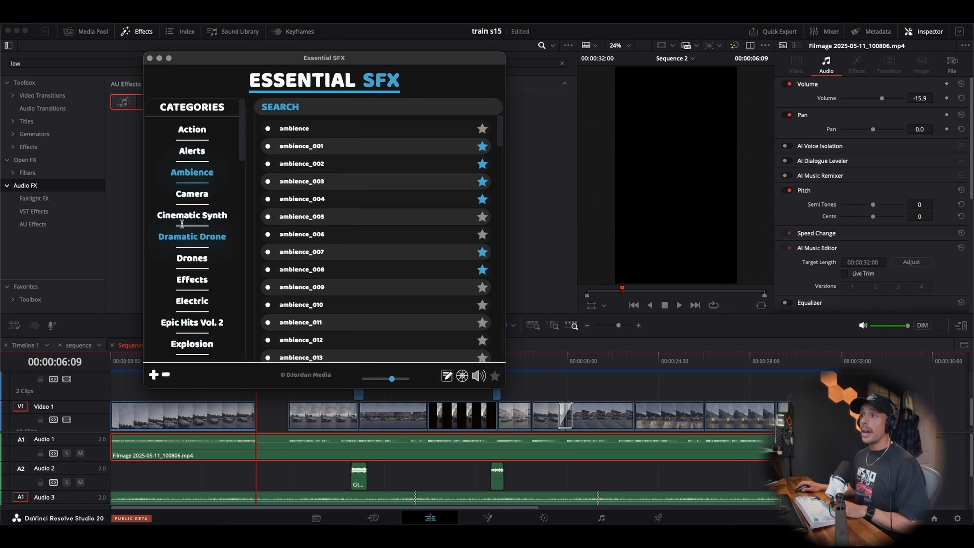
scroll(190, 205, down, 5)
scroll(191, 205, down, 10)
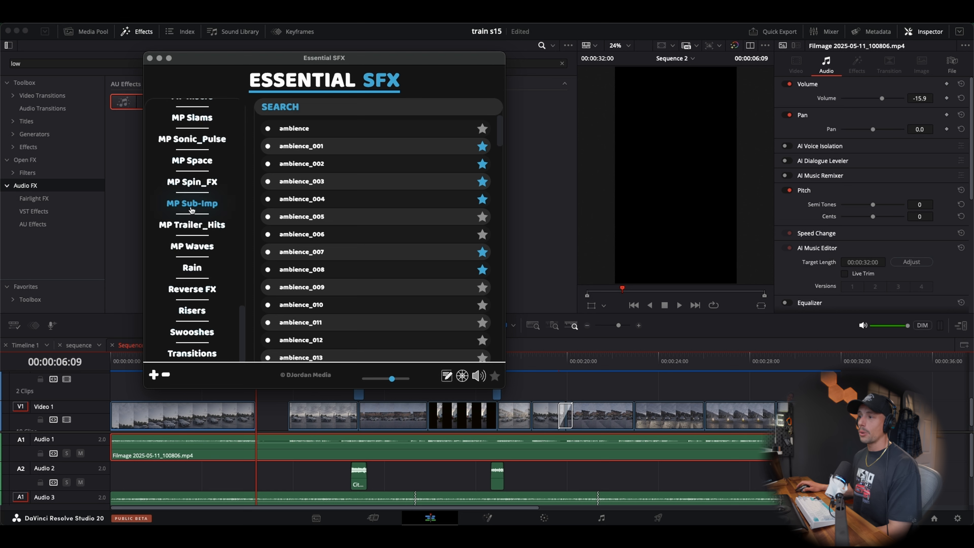
click(202, 295)
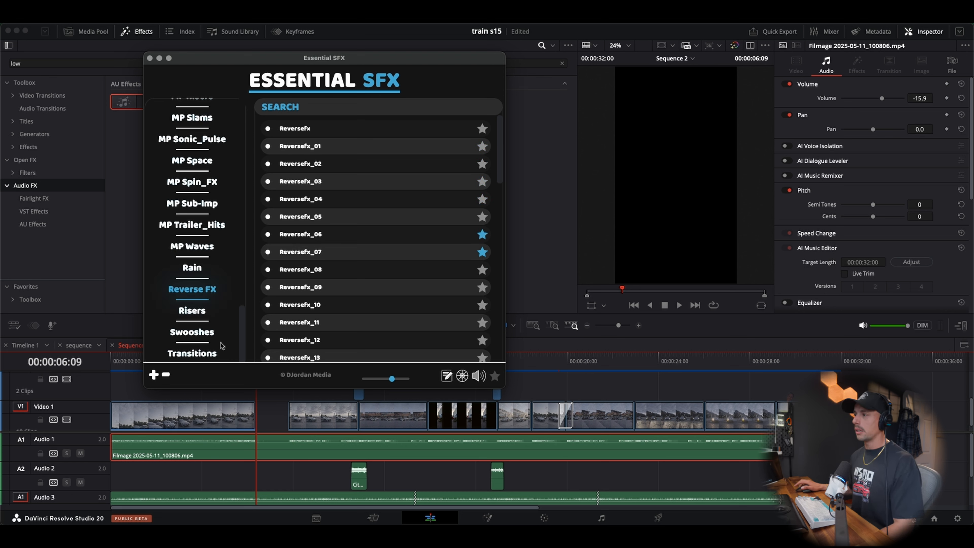
Audition Reverse FX sounds through the list, including Reversefx_09 and Reversefx_33, comparing Reversefx_43 with Reversefx_44
click(267, 287)
scroll(267, 282, down, 5)
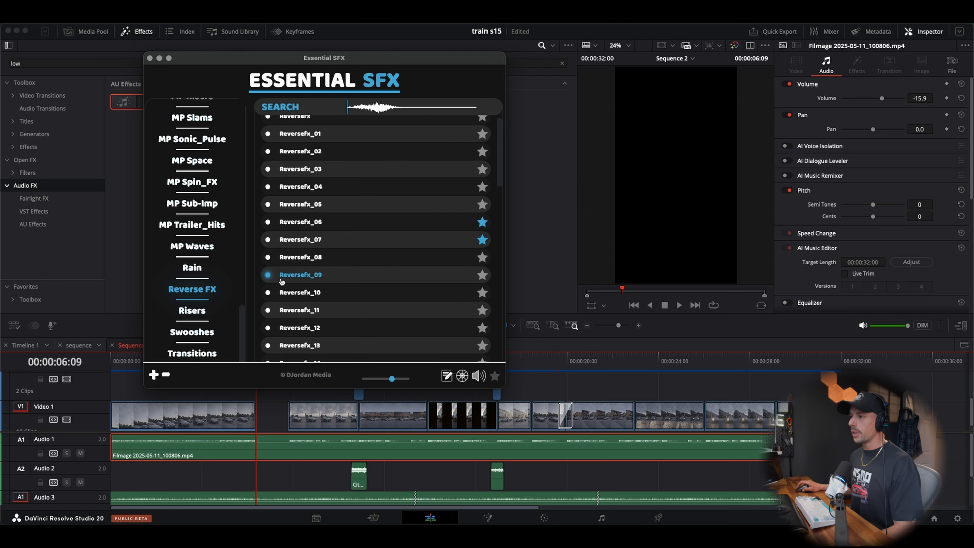
click(269, 224)
click(270, 192)
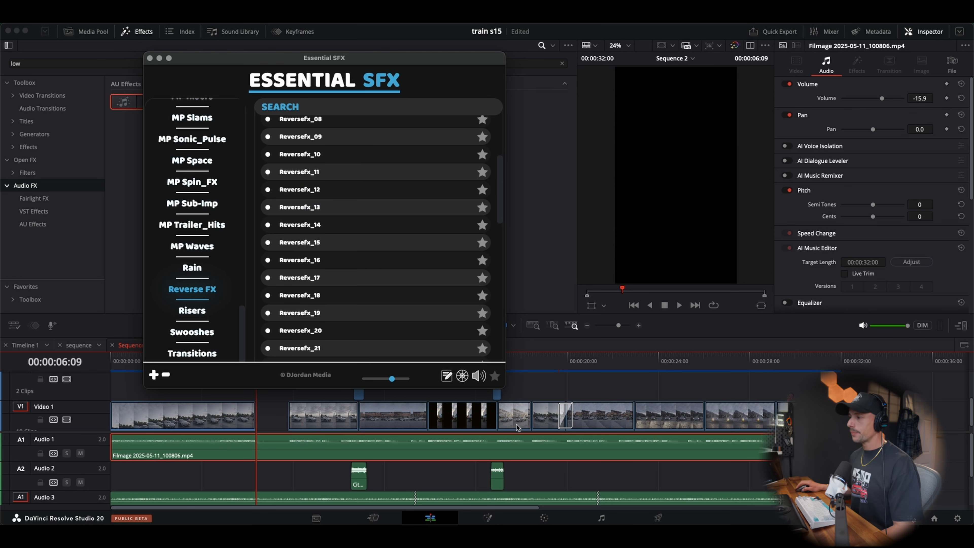
scroll(299, 246, down, 3)
click(306, 281)
scroll(307, 281, down, 5)
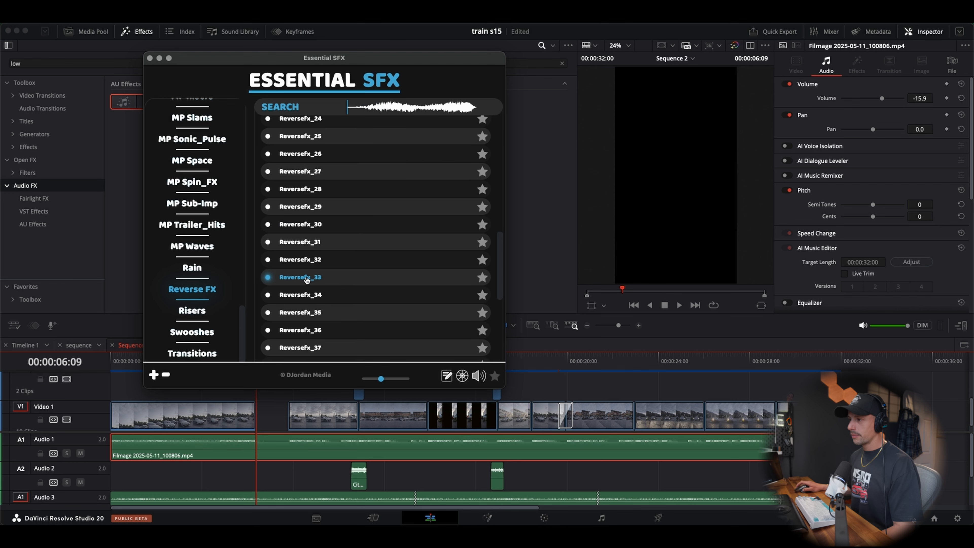
click(309, 294)
scroll(308, 294, down, 4)
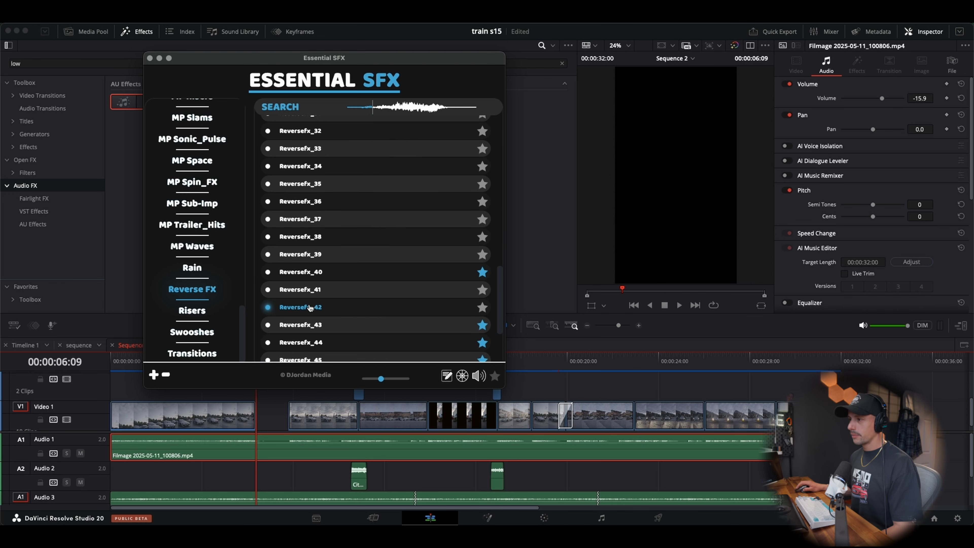
click(310, 308)
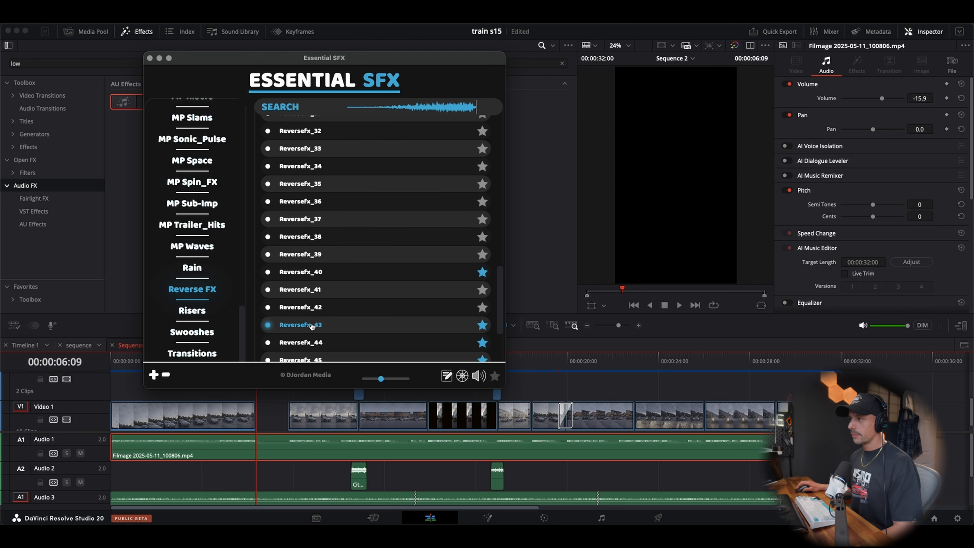
click(312, 342)
click(310, 326)
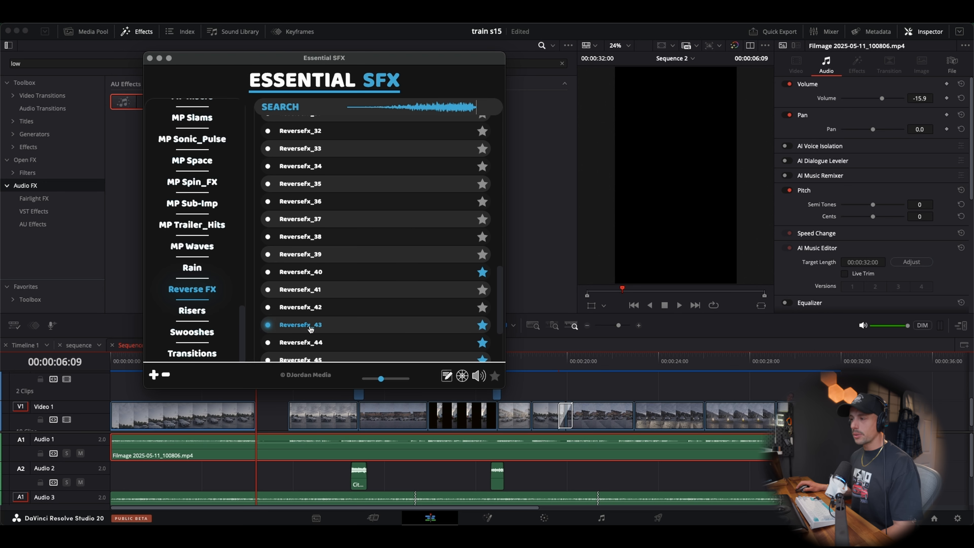
Add Reversefx_43 to Audio 2 in DaVinci Resolve, extend it to 13 frames and align its end with the playhead at 00:00:06:09
drag(311, 326, 252, 475)
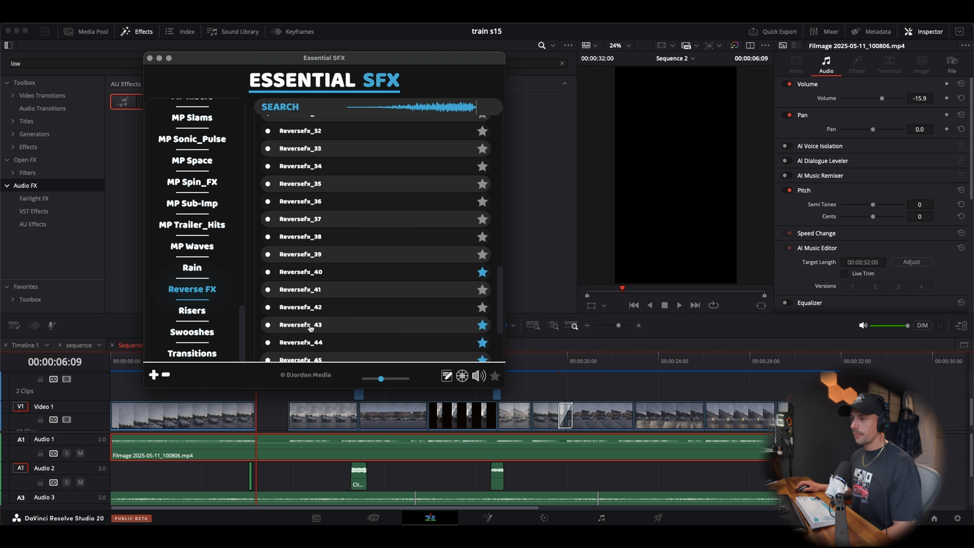
click(291, 462)
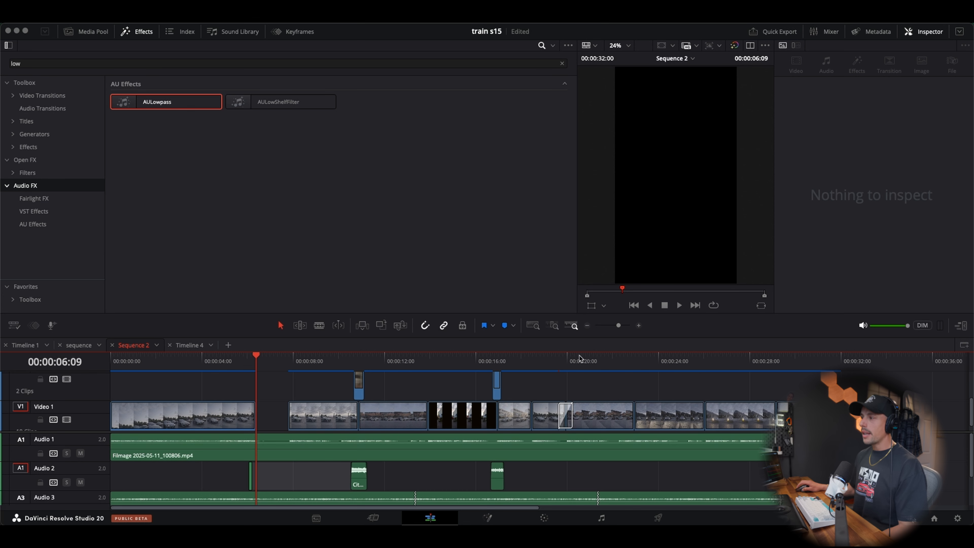
click(638, 326)
click(639, 325)
click(638, 326)
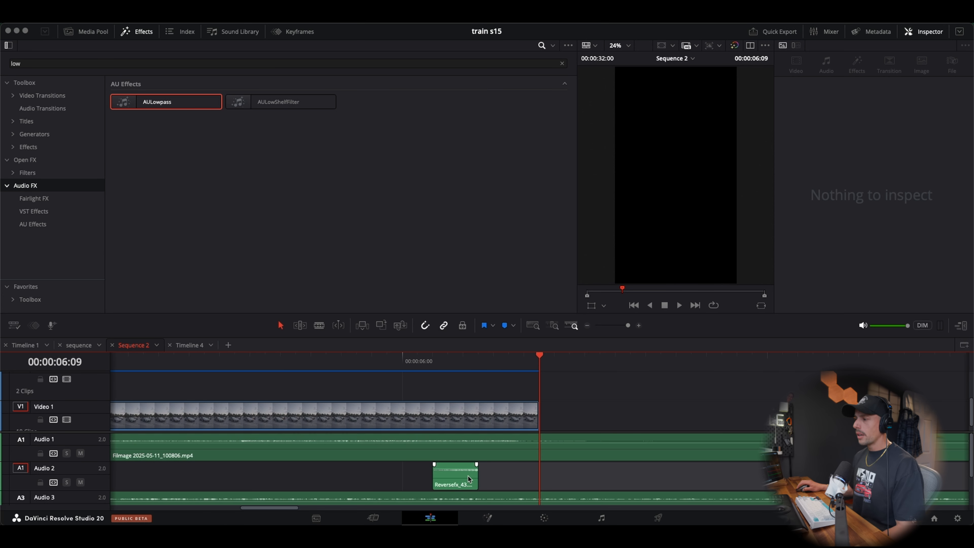
drag(478, 476, 501, 477)
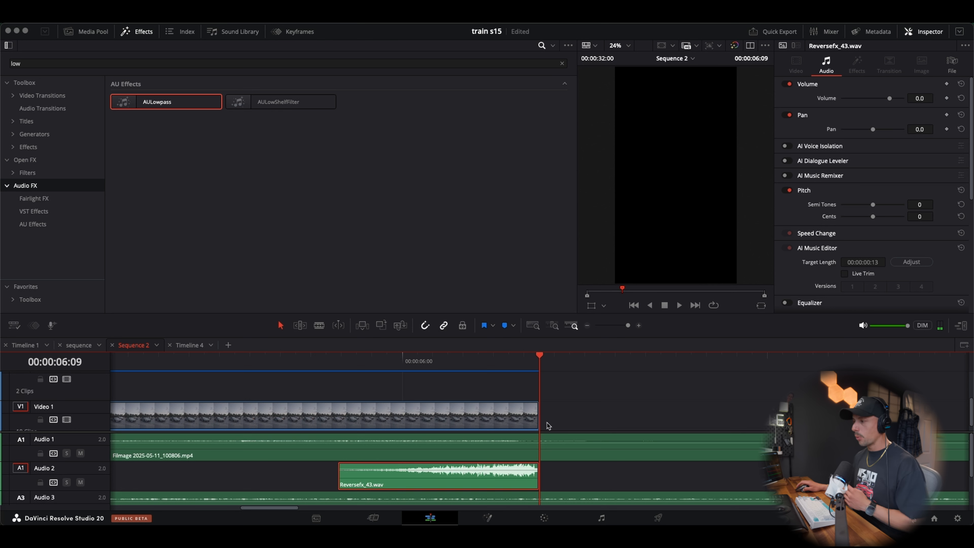
Set Reversefx_43.wav's volume to -6.8 dB and shift the clip slightly earlier so it ends just before the first video clip does
scroll(569, 409, down, 1)
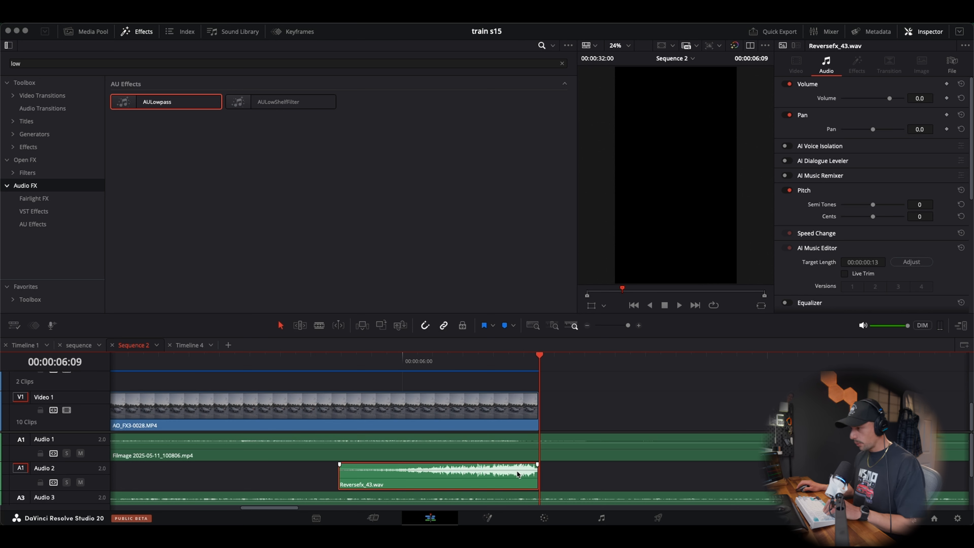
drag(517, 474, 518, 484)
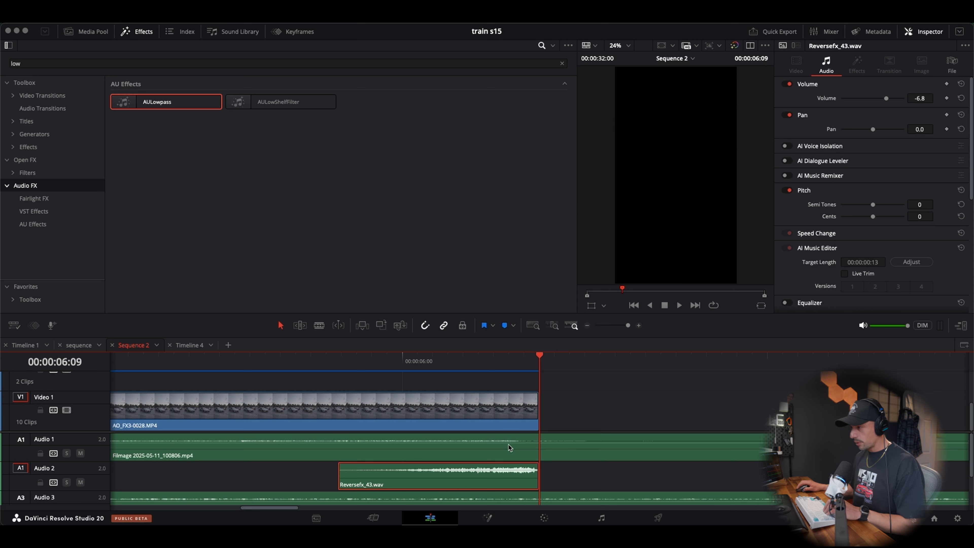
drag(507, 478, 502, 477)
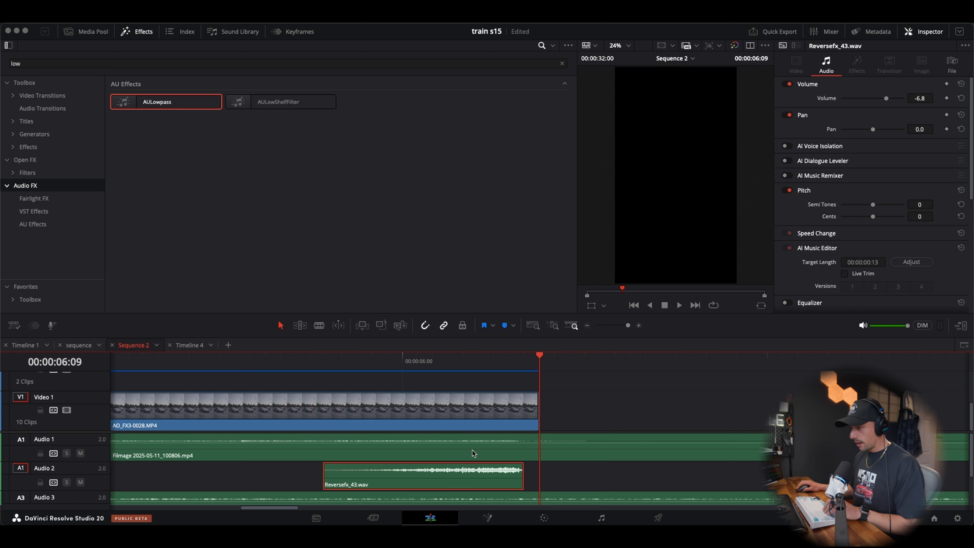
Play the reverse sound against the cut and lower Reversefx_43.wav's volume slightly further
click(177, 366)
key(space)
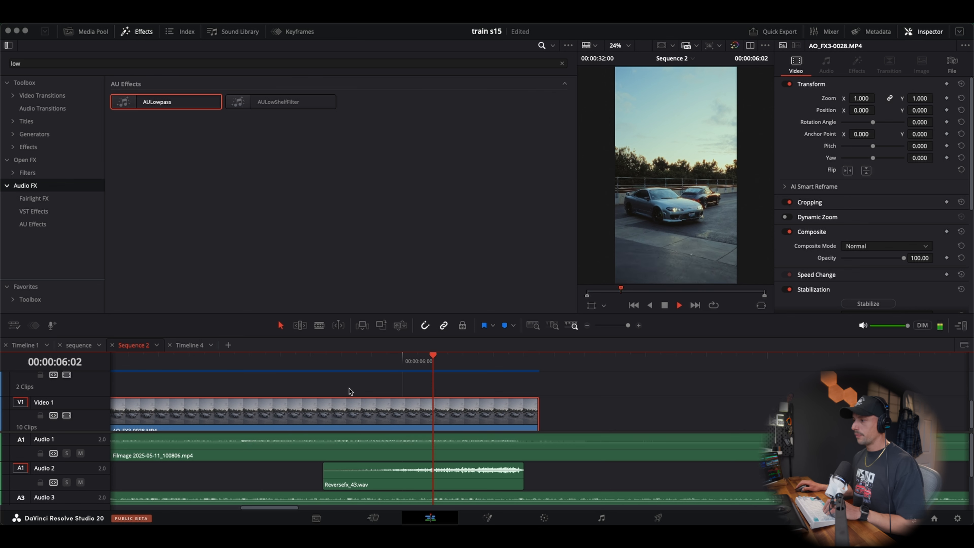
click(342, 365)
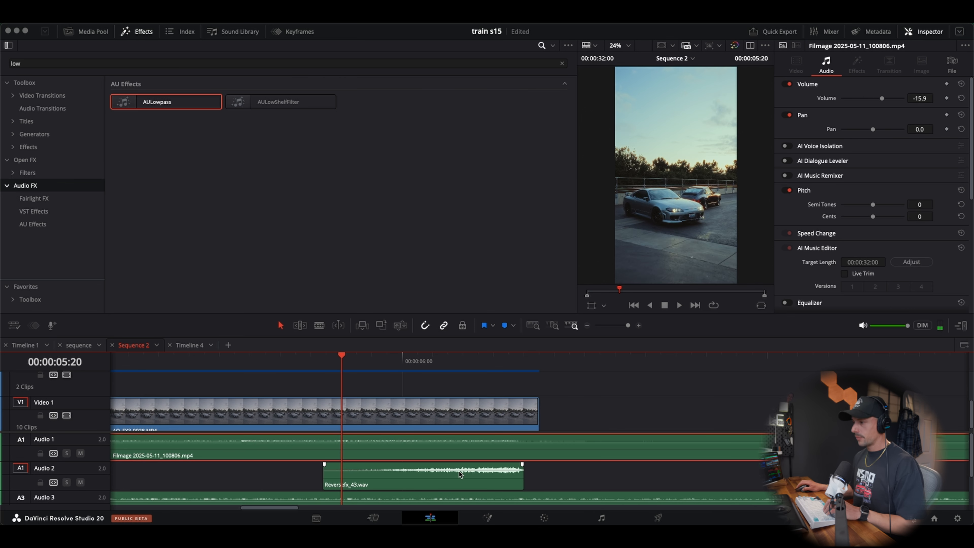
drag(461, 467, 460, 470)
key(space)
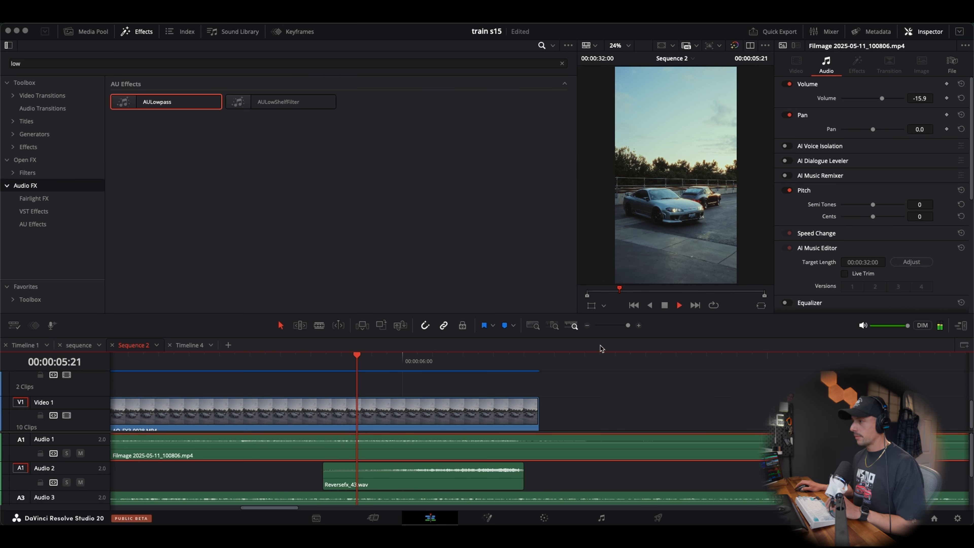
key(space)
Replay the end of the first video clip several times to hear how the reverse sound leads into the black gap
click(587, 325)
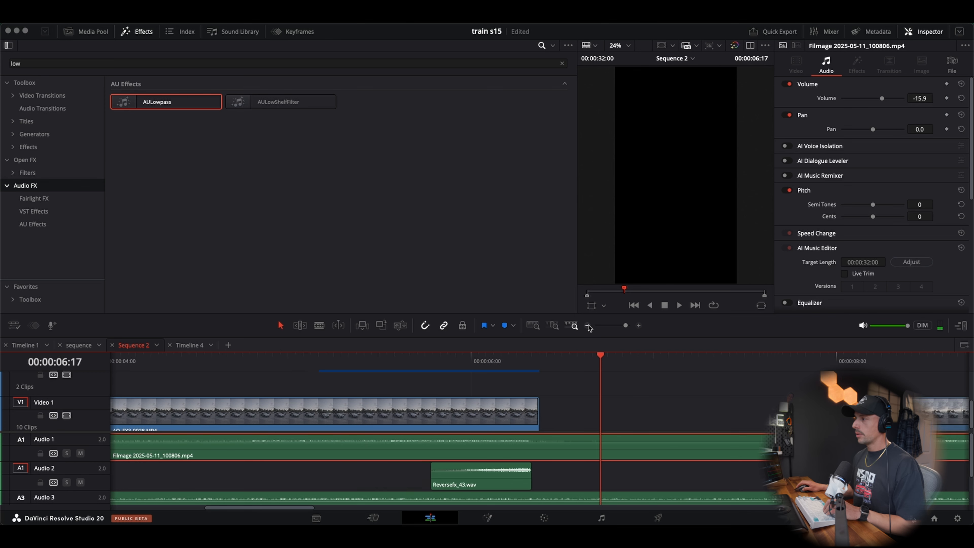
click(587, 325)
click(377, 360)
key(space)
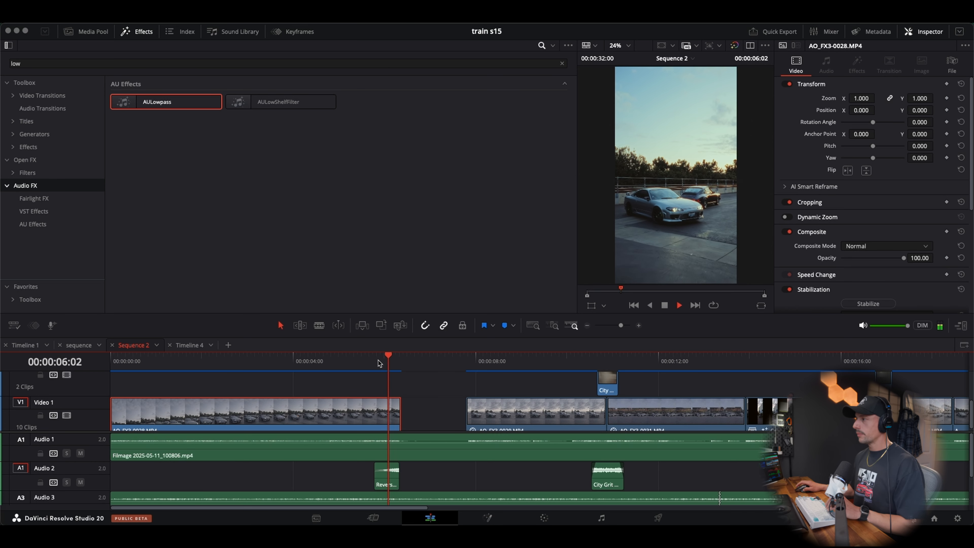
click(379, 360)
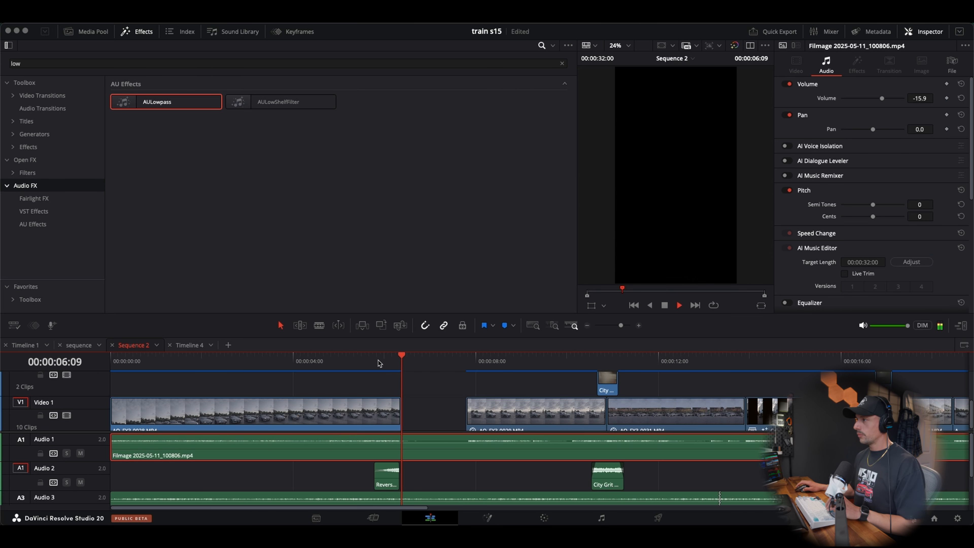
click(379, 360)
key(space)
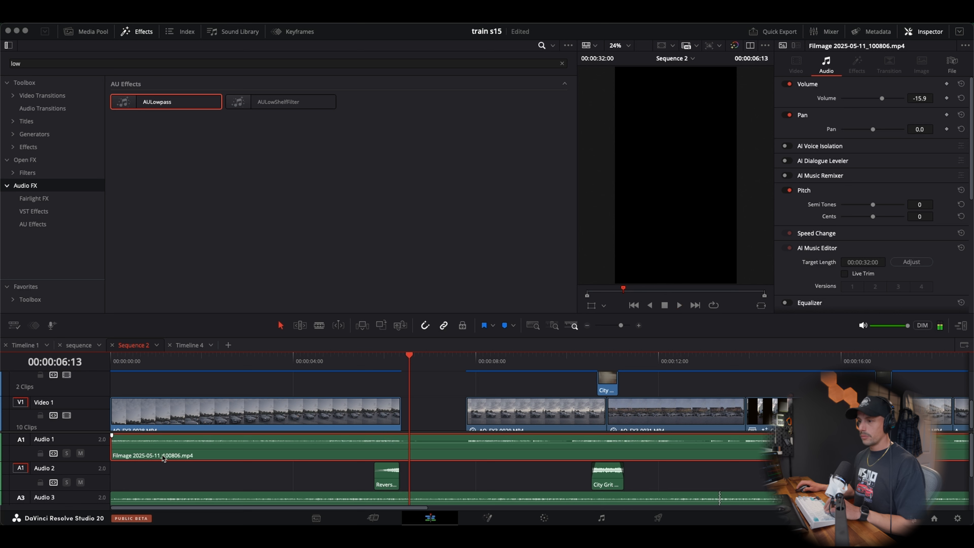
Mute Audio 2 and replay the cut into the black gap without the reverse sound
click(80, 481)
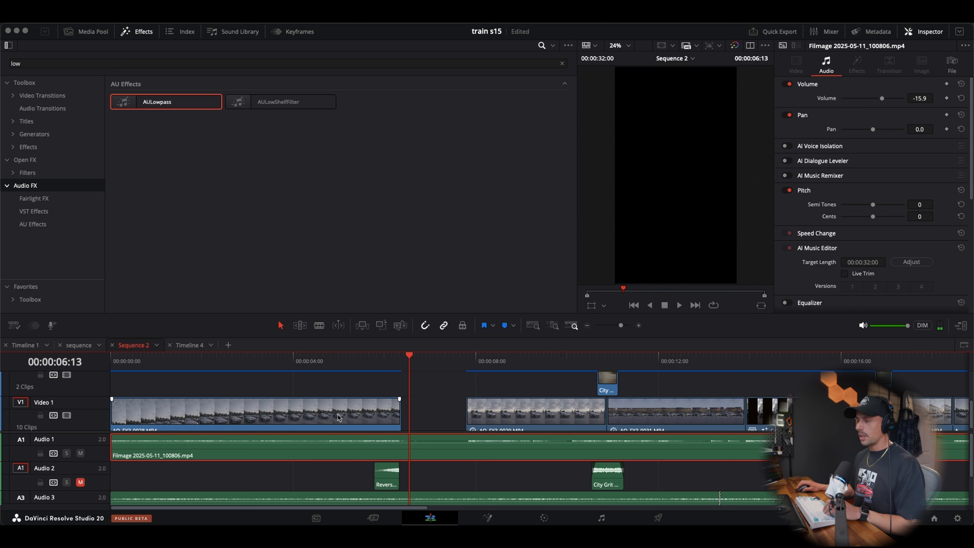
click(375, 370)
key(space)
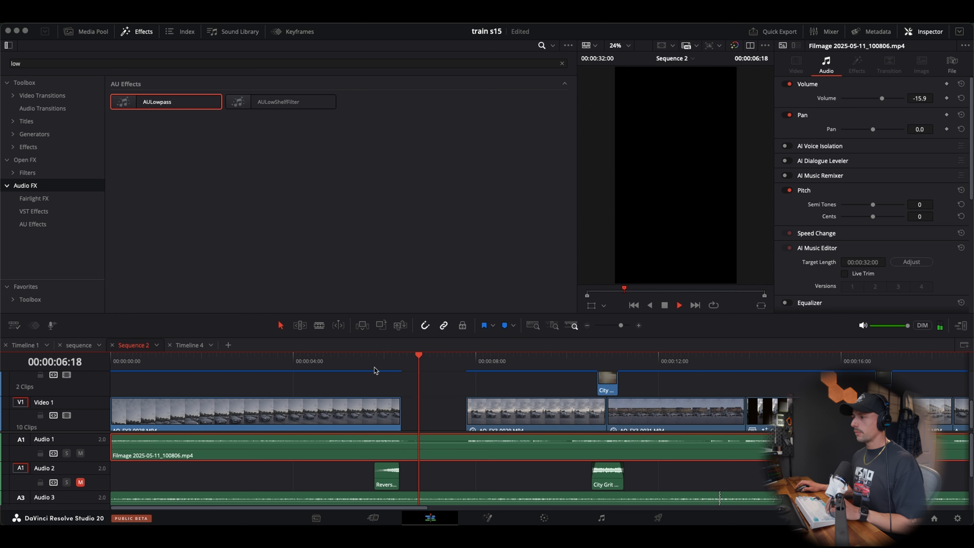
Replay the cut into the black gap without the reverse sound, and unmute Audio 2 to compare it with the sound
click(375, 370)
click(375, 369)
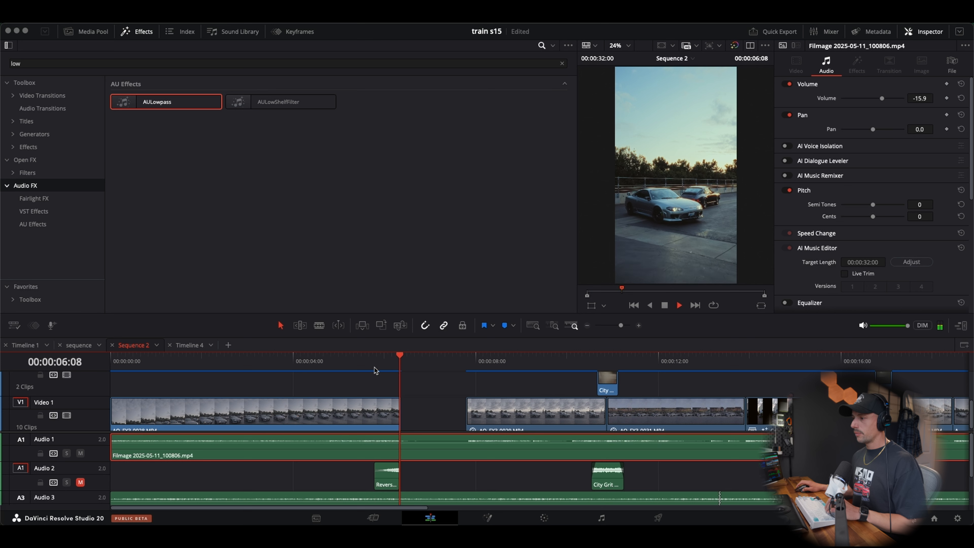
click(375, 369)
key(space)
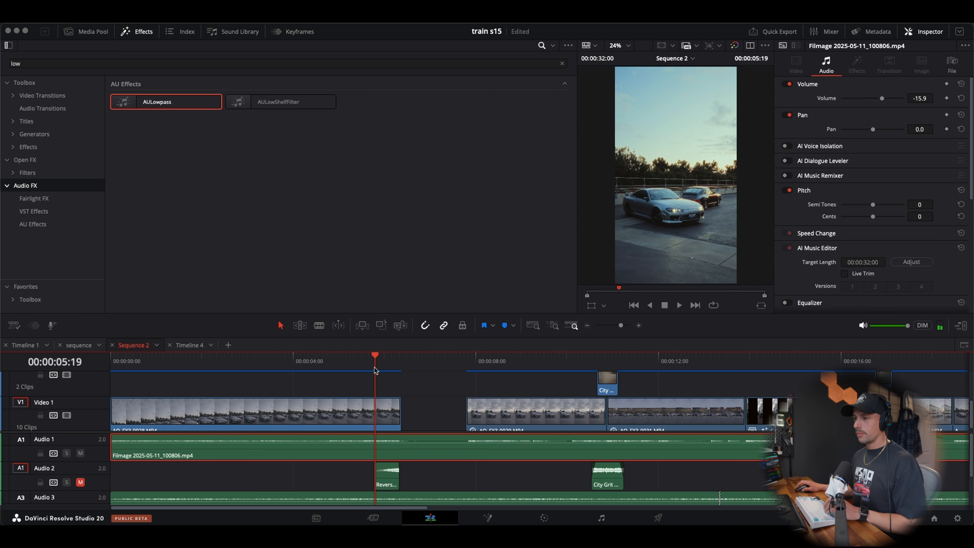
click(80, 483)
key(space)
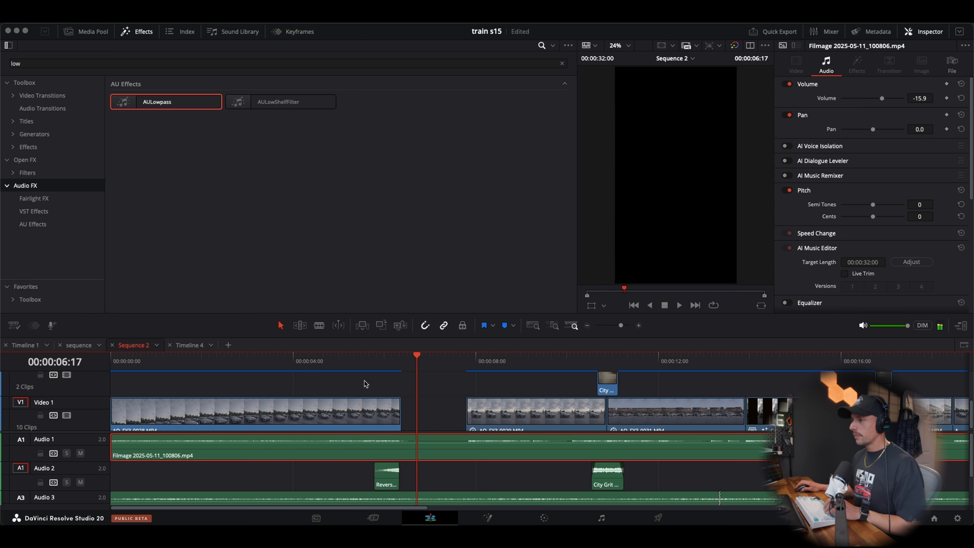
Lower Reversefx_43.wav's volume to -15.9 dB and replay the end of the first video clip
click(383, 369)
click(390, 477)
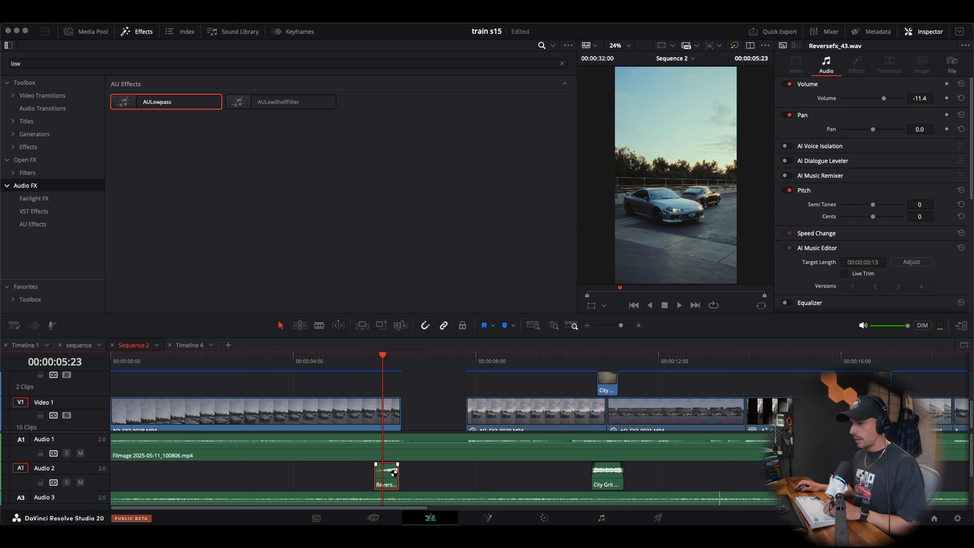
drag(394, 473, 391, 473)
click(380, 403)
click(359, 371)
key(space)
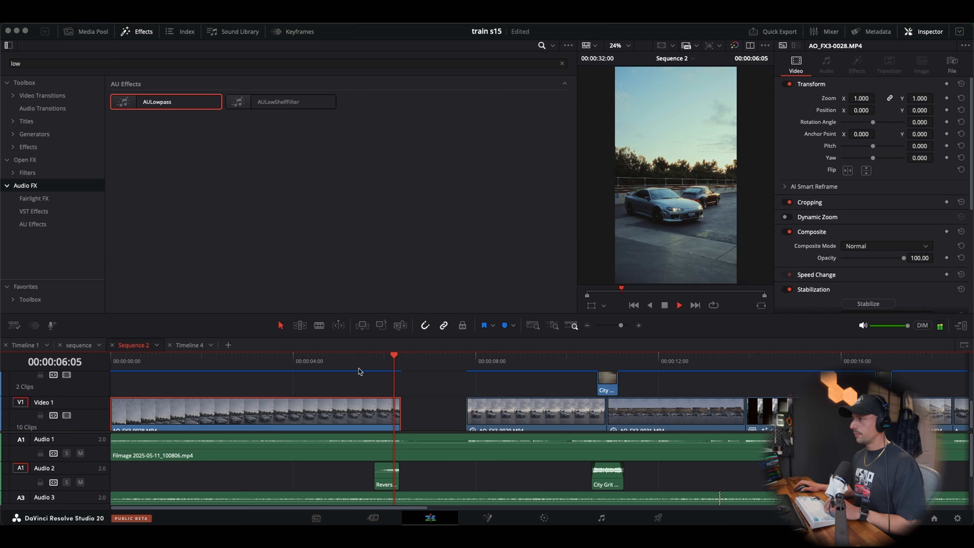
click(361, 367)
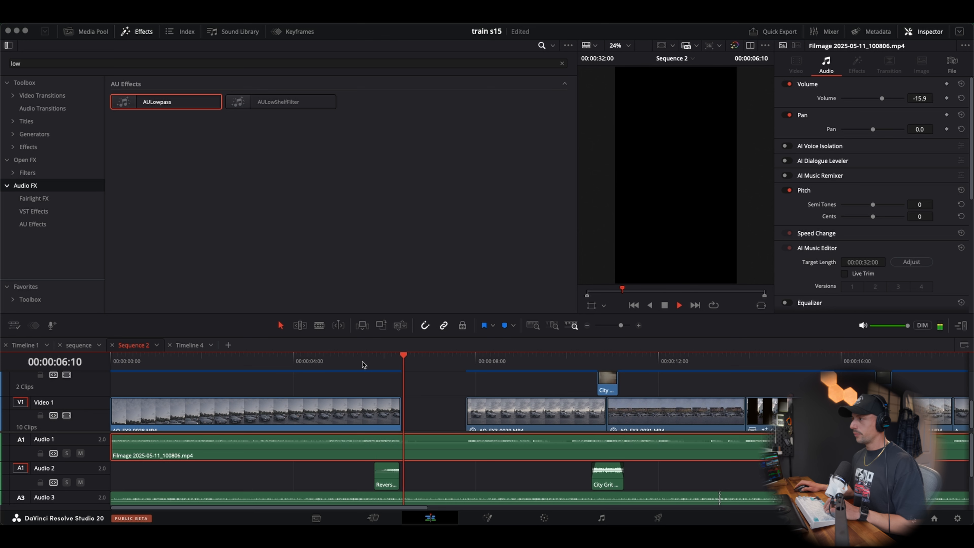
Move Reversefx_43.wav slightly later so it ends exactly where the first video clip ends, and play the cut
click(401, 364)
click(400, 364)
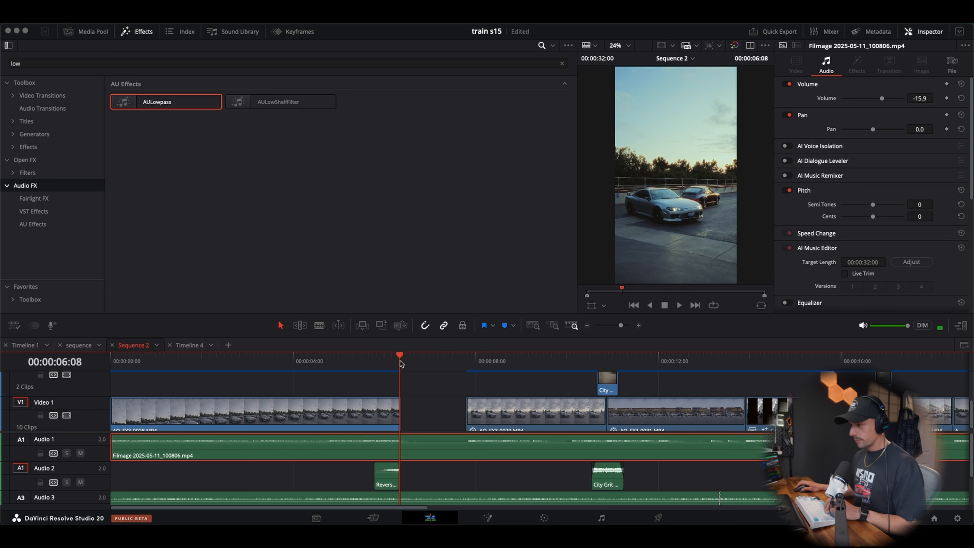
click(640, 325)
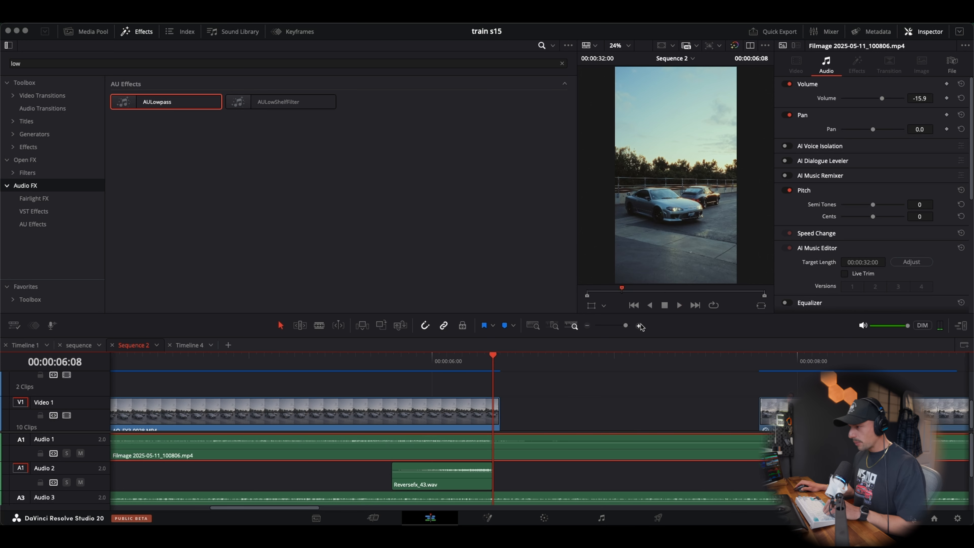
click(640, 325)
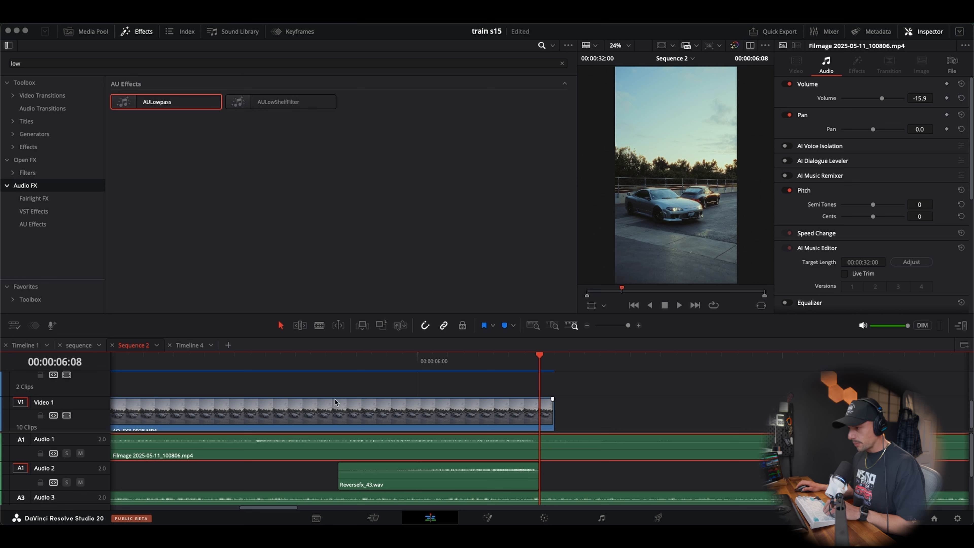
drag(436, 463, 451, 477)
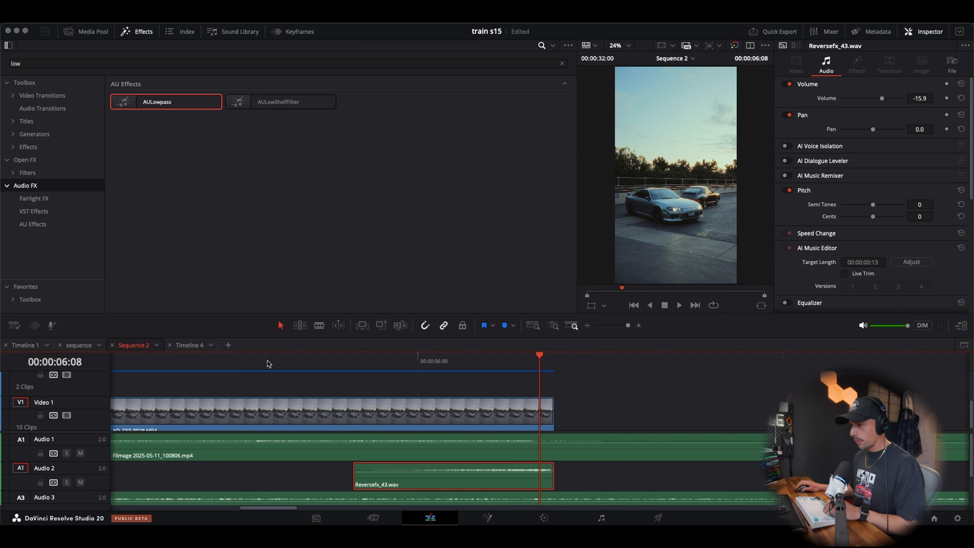
click(236, 360)
key(space)
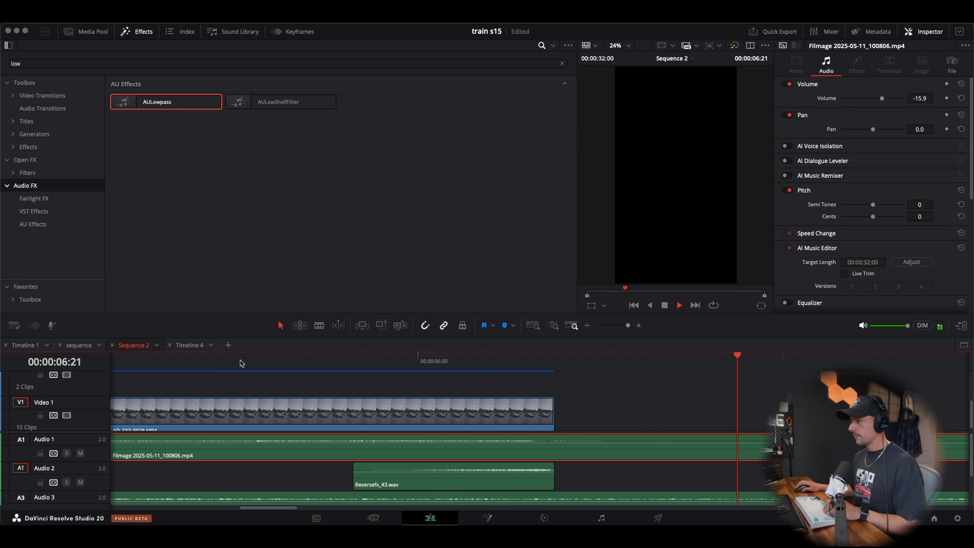
Replay from about 4 seconds through the black gap to judge the reverse sound in context
click(589, 325)
click(589, 326)
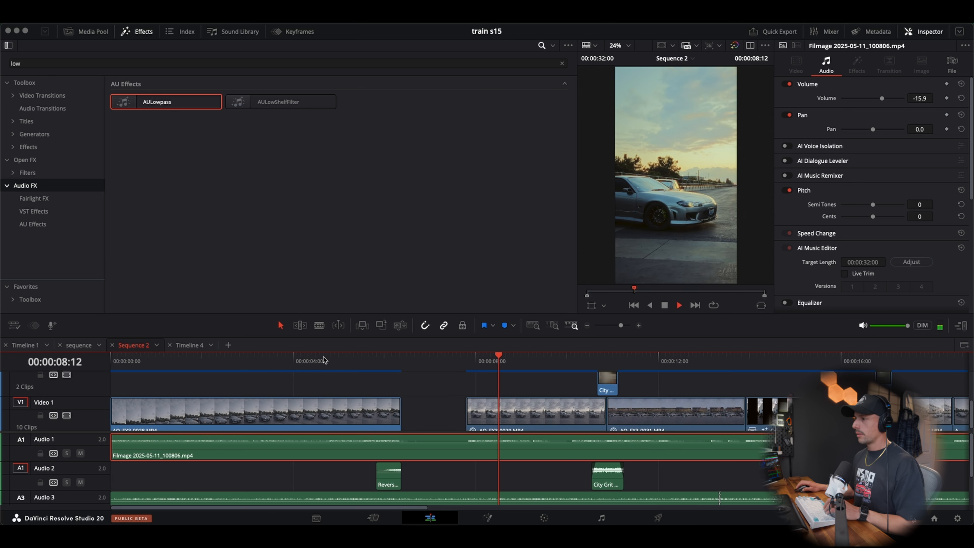
click(311, 363)
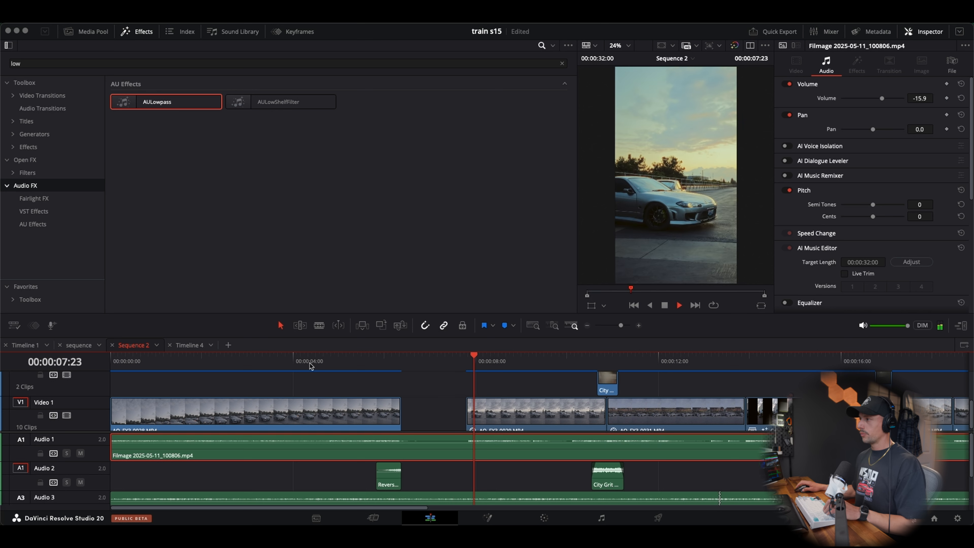
click(311, 363)
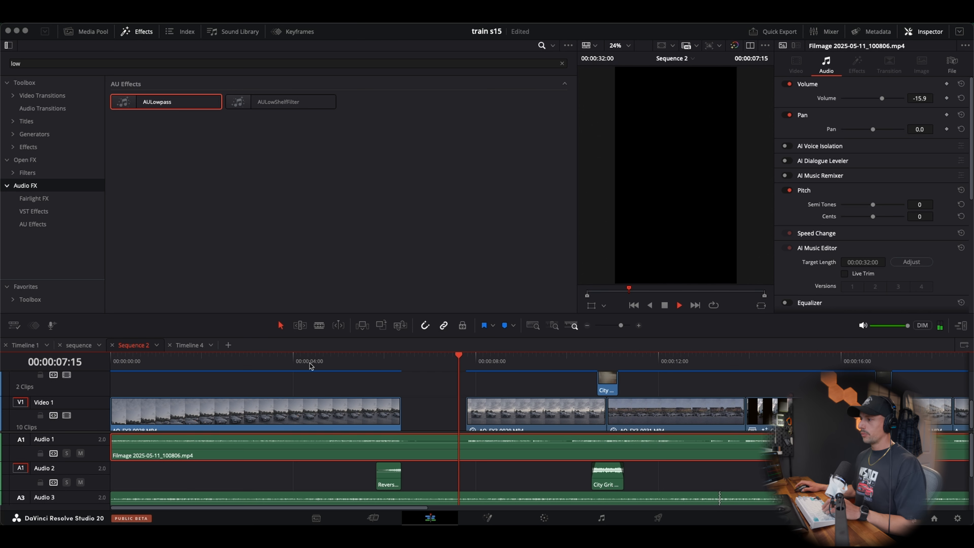
click(311, 364)
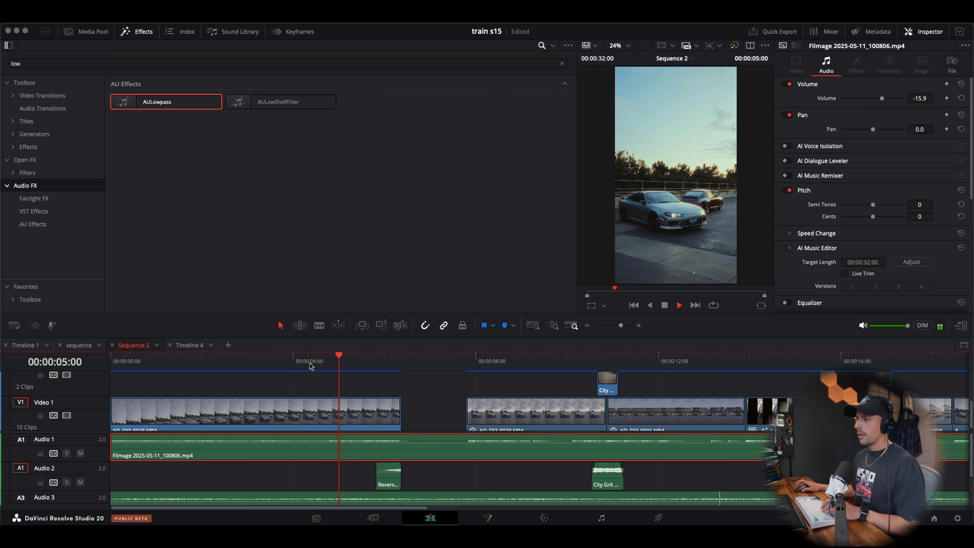
key(space)
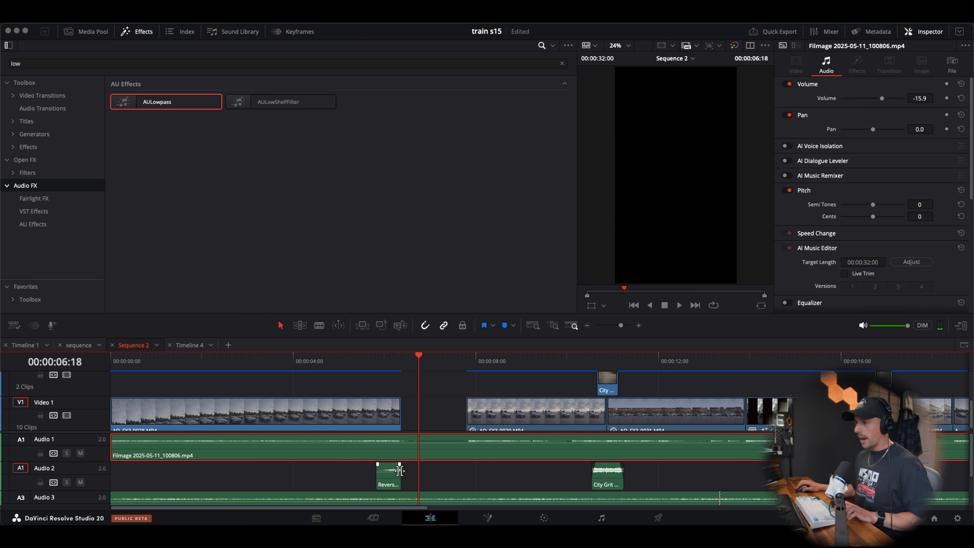
Duplicate Reversefx_43.wav on Audio 2 and align the copy's end with 00:00:07:20, one frame after the second video clip begins
drag(389, 482, 454, 484)
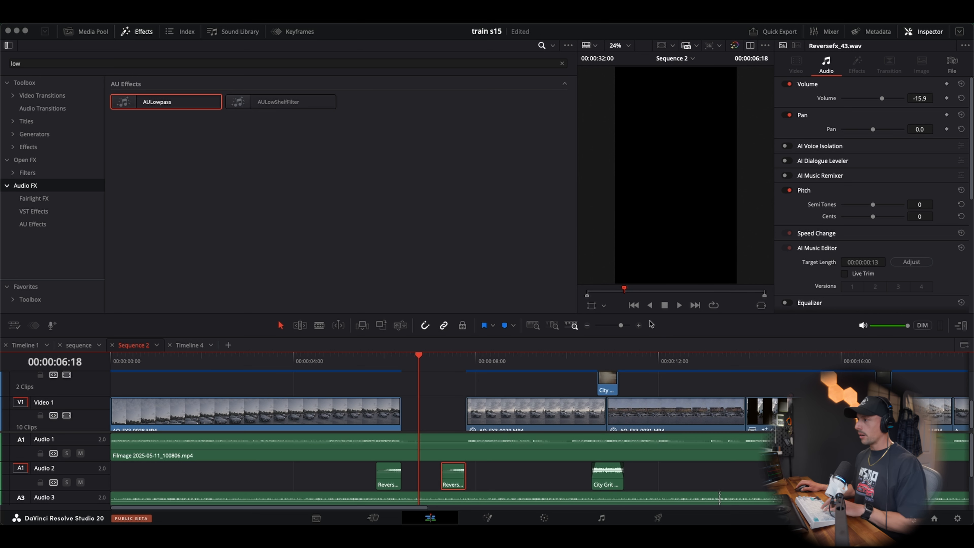
click(639, 326)
scroll(511, 365, right, 5)
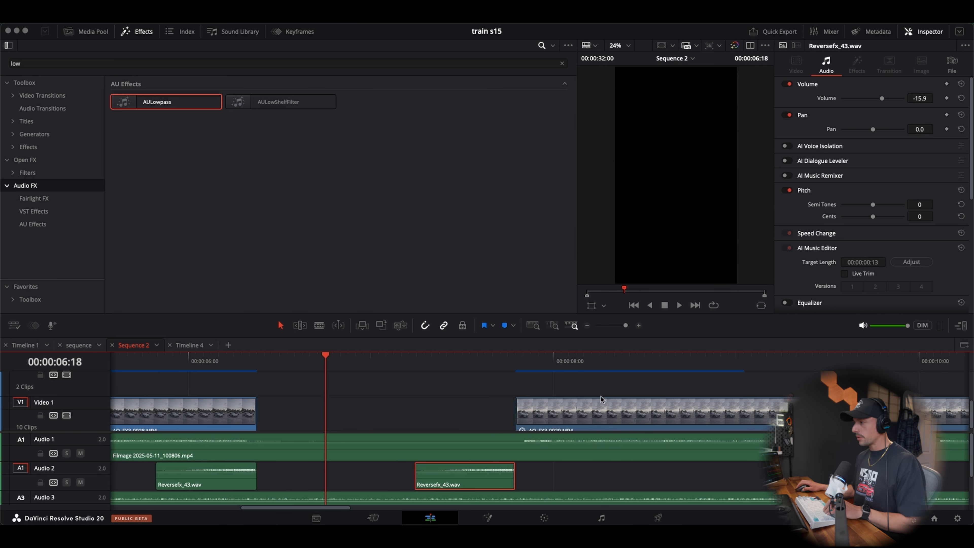
click(510, 364)
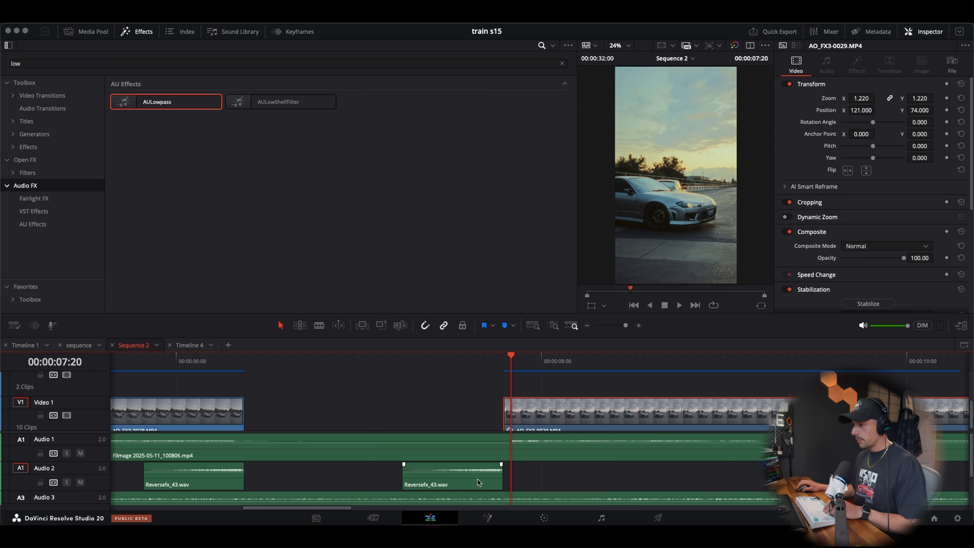
drag(478, 482, 488, 484)
Play from the first video clip through the black gap into the second clip to hear both reverse sounds
click(261, 361)
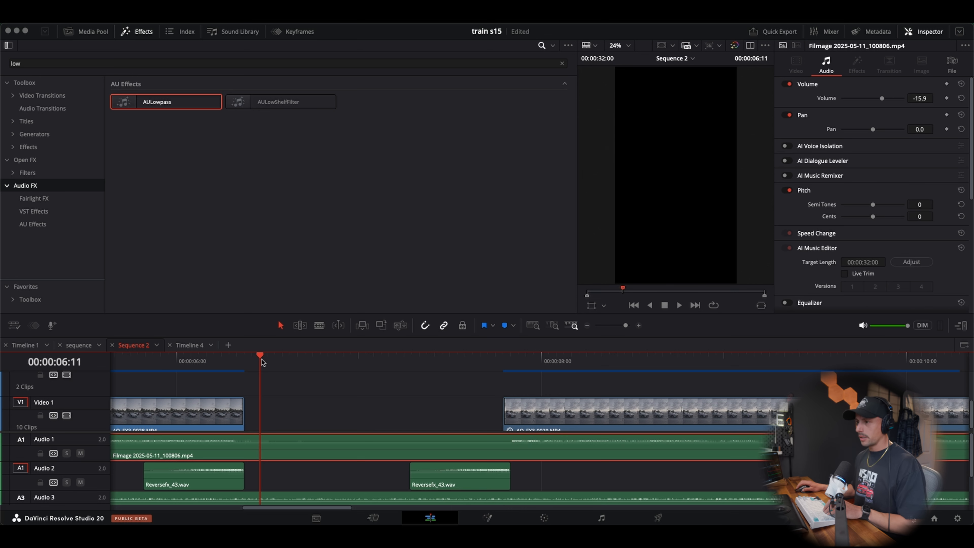
click(138, 364)
key(space)
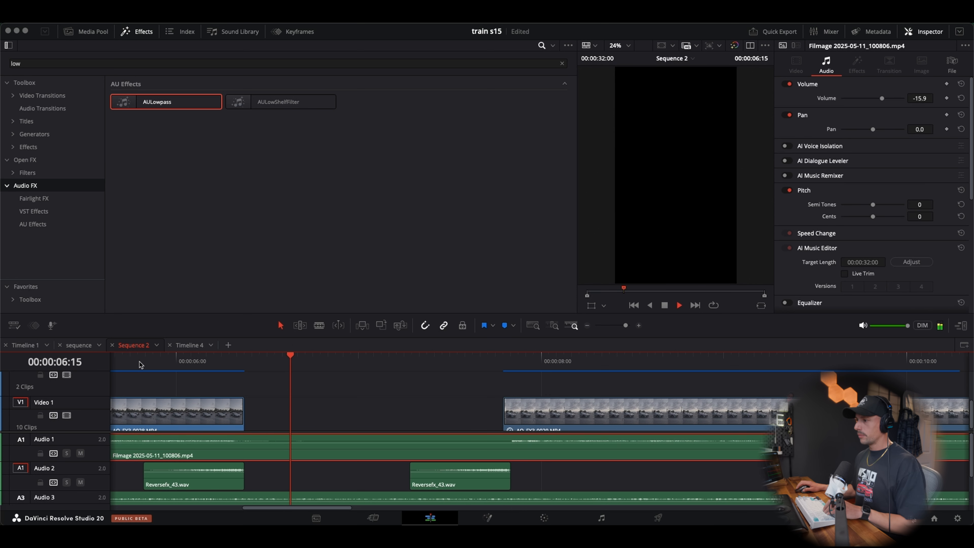
click(587, 325)
click(298, 365)
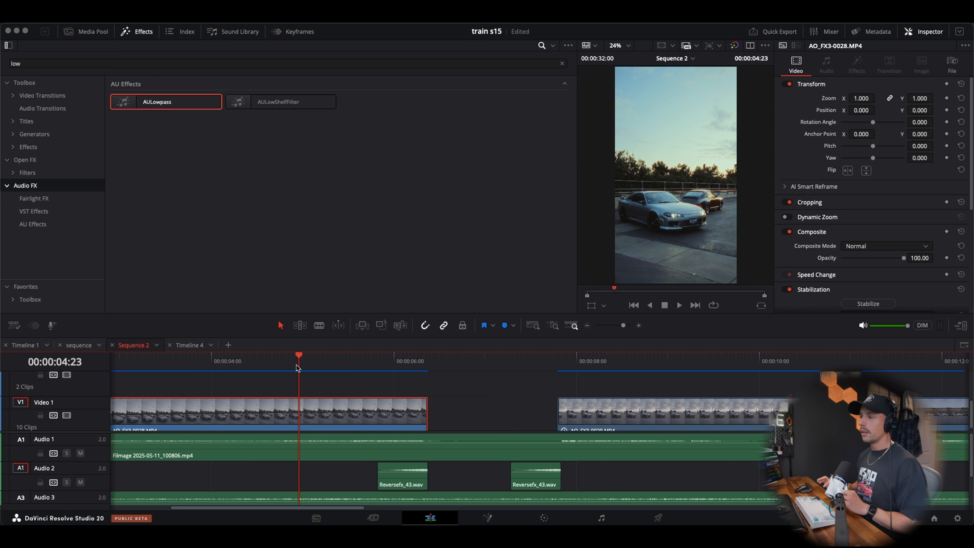
key(space)
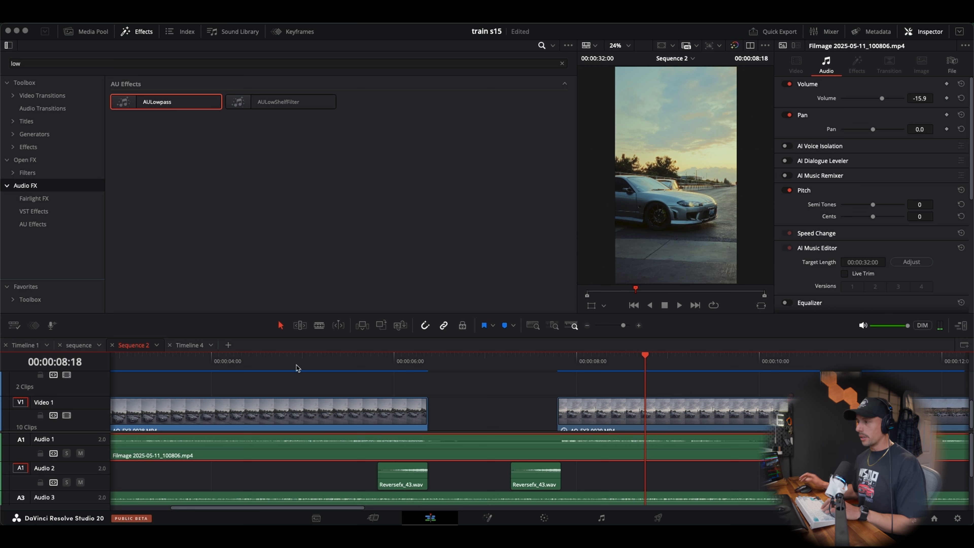
Review the transition out of the black gap by playing the second reverse sound into the second video clip
click(557, 368)
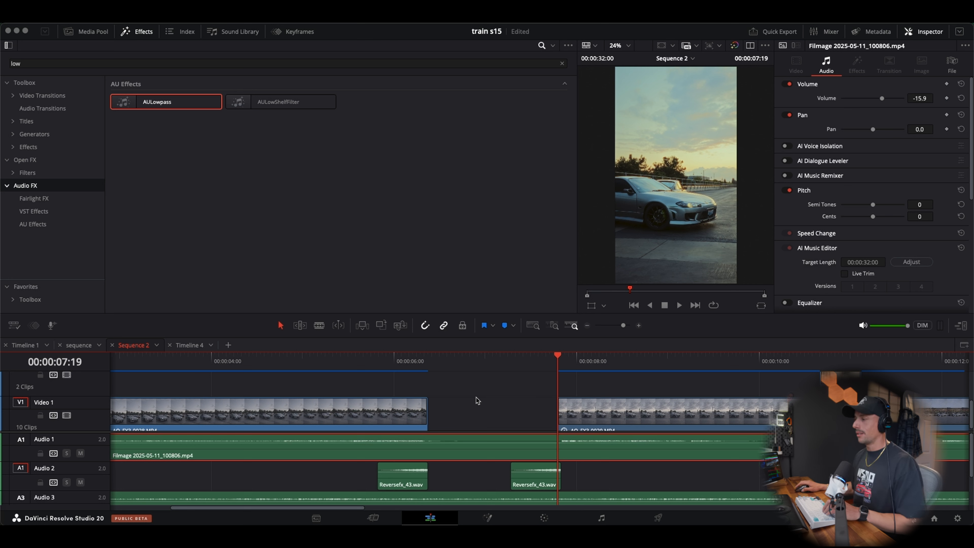
scroll(477, 397, down, 1)
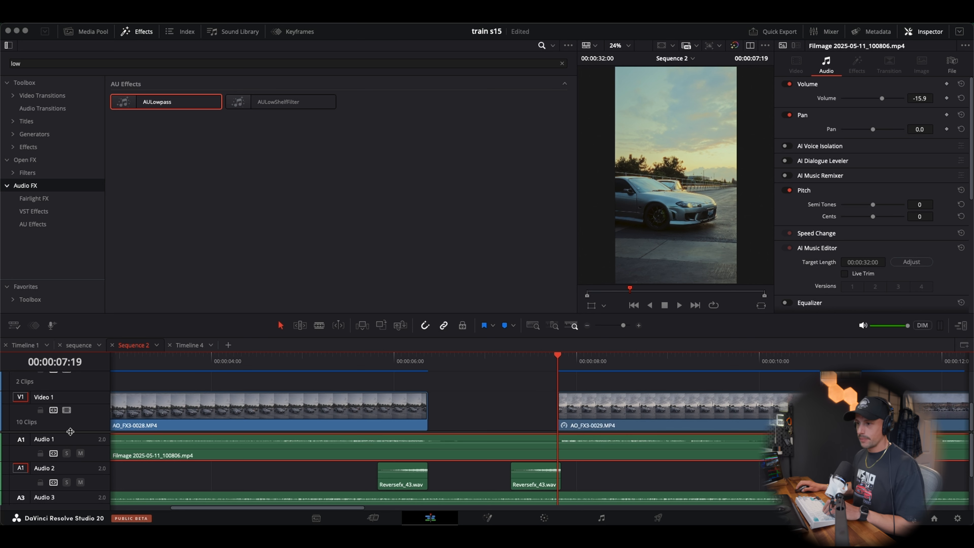
scroll(70, 431, down, 3)
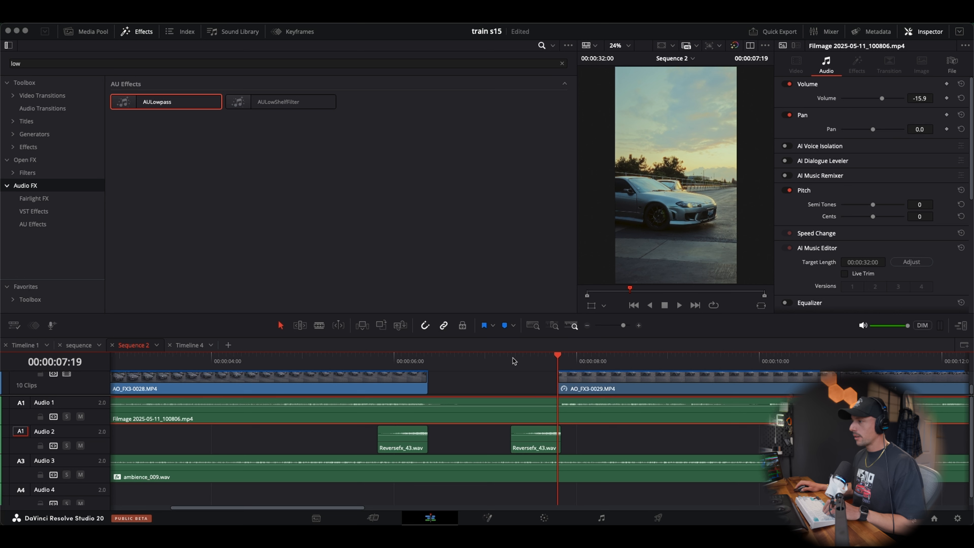
click(510, 359)
key(space)
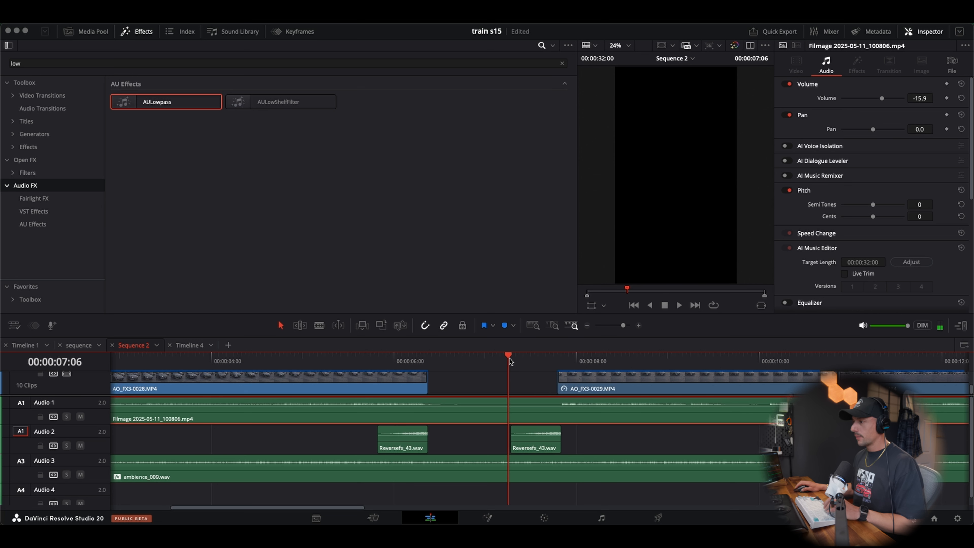
click(557, 357)
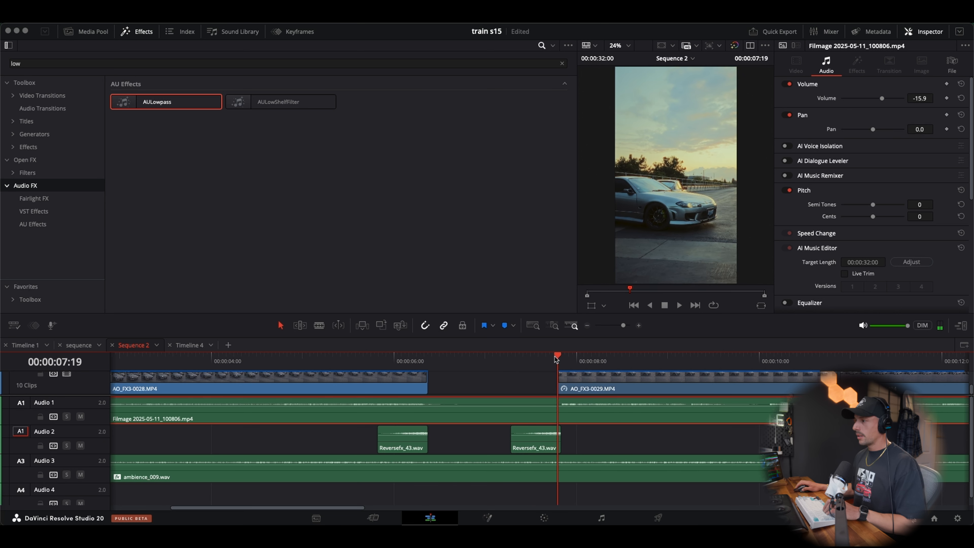
Solo Audio 1, listen to it alone across the start of the second video clip, and turn the solo off
click(67, 416)
click(504, 359)
key(space)
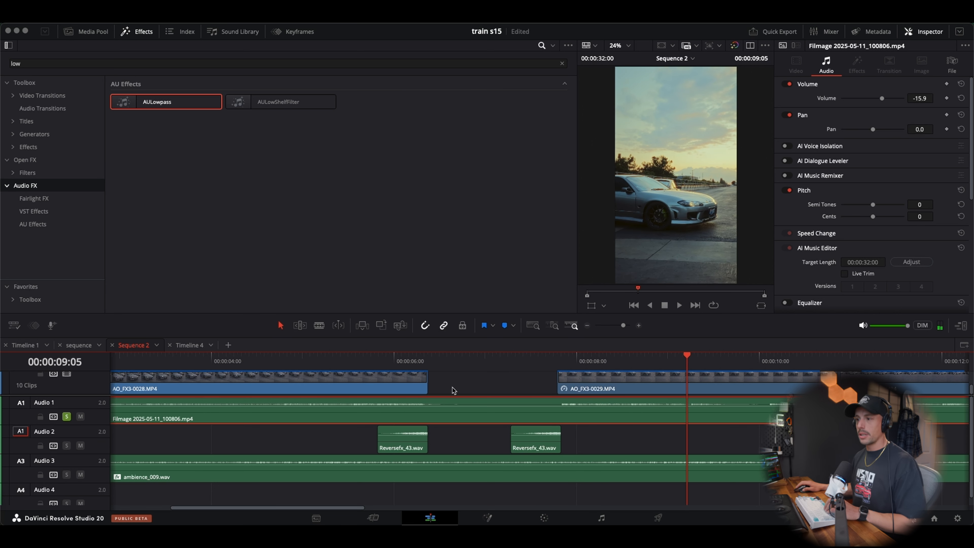
click(67, 418)
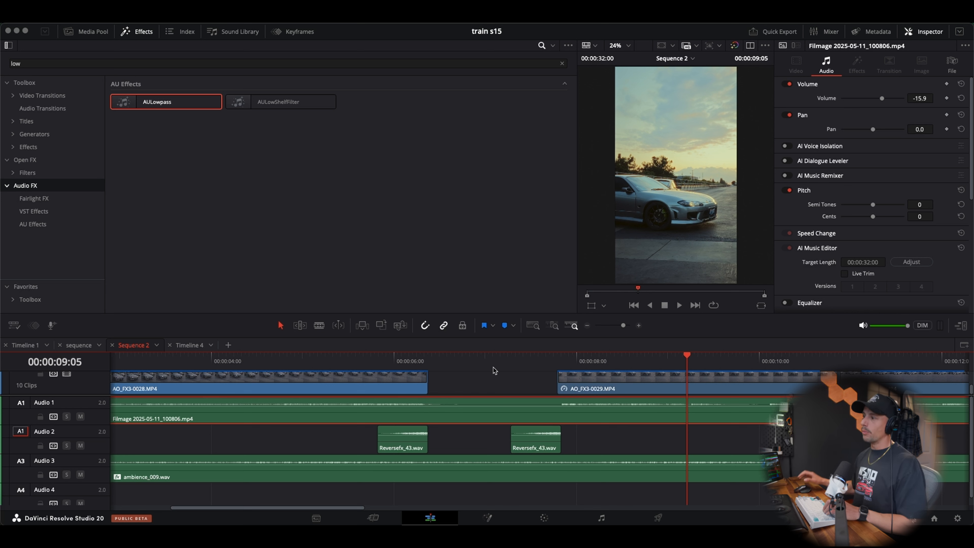
Place the playhead at 00:00:07:20, switch to Essential SFX and open the Hits category
click(560, 360)
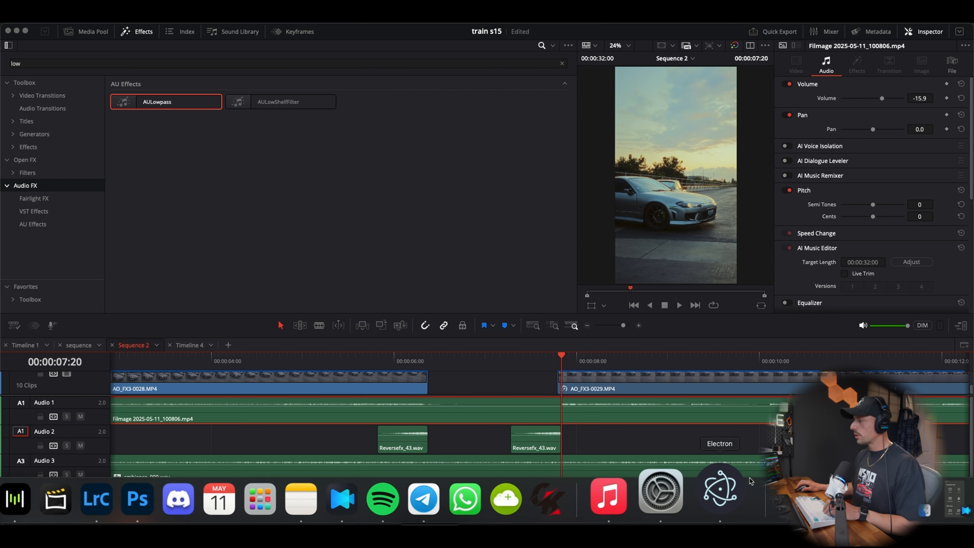
click(726, 499)
scroll(193, 238, up, 20)
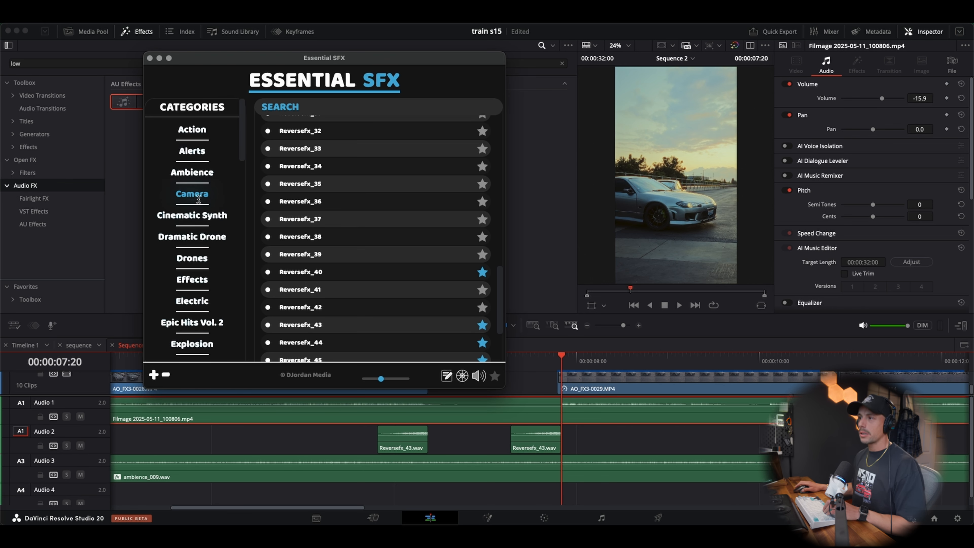
scroll(215, 223, down, 5)
click(195, 282)
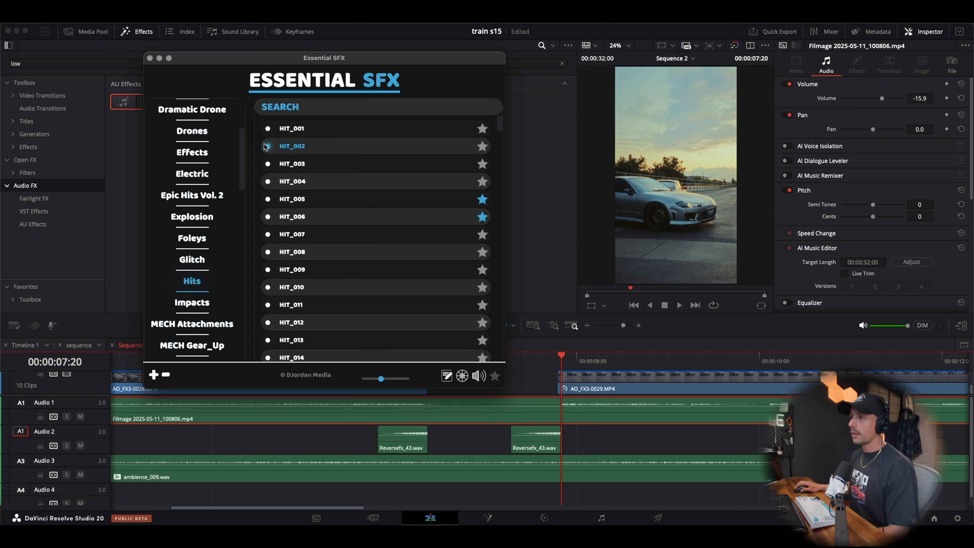
Audition the hit sounds from HIT_001 through HIT_013 in the Hits category
click(286, 149)
click(289, 131)
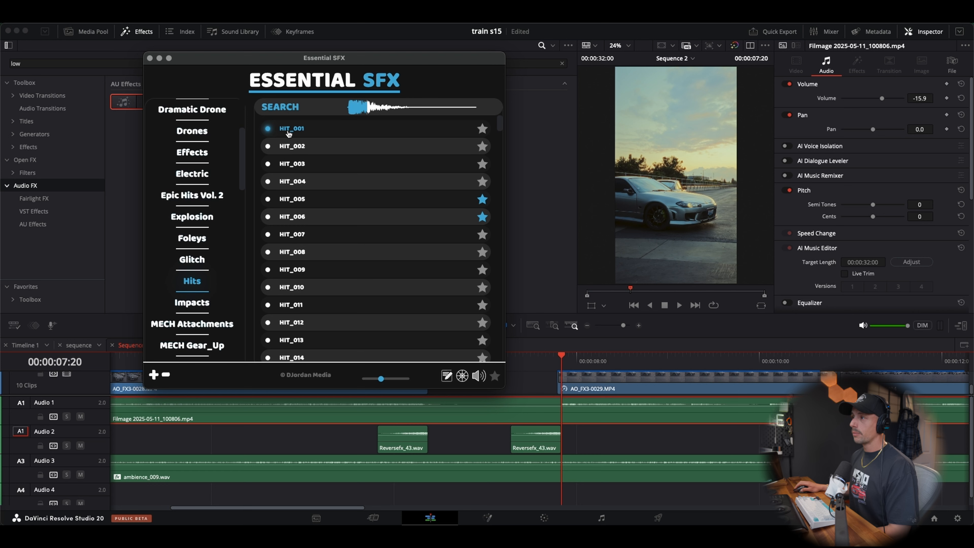
click(292, 148)
click(295, 164)
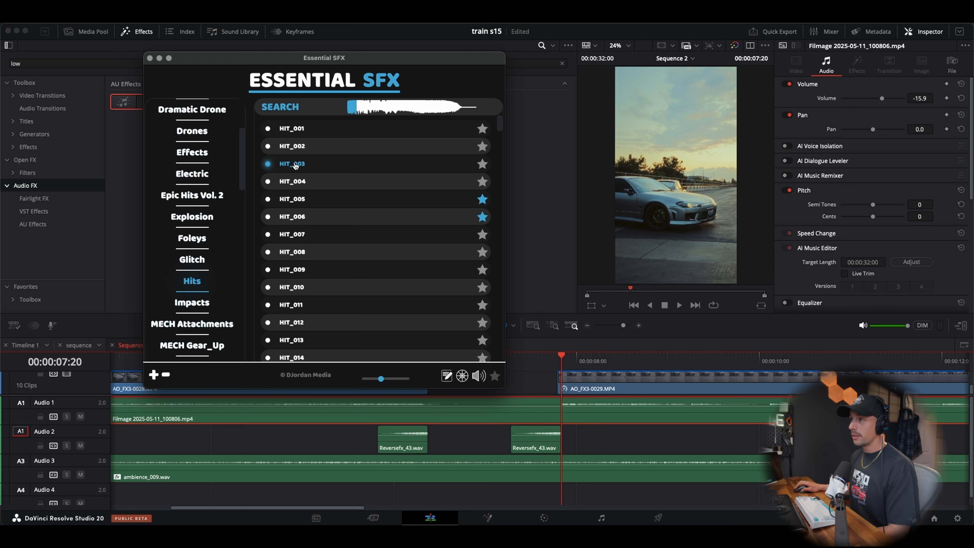
click(297, 178)
click(298, 200)
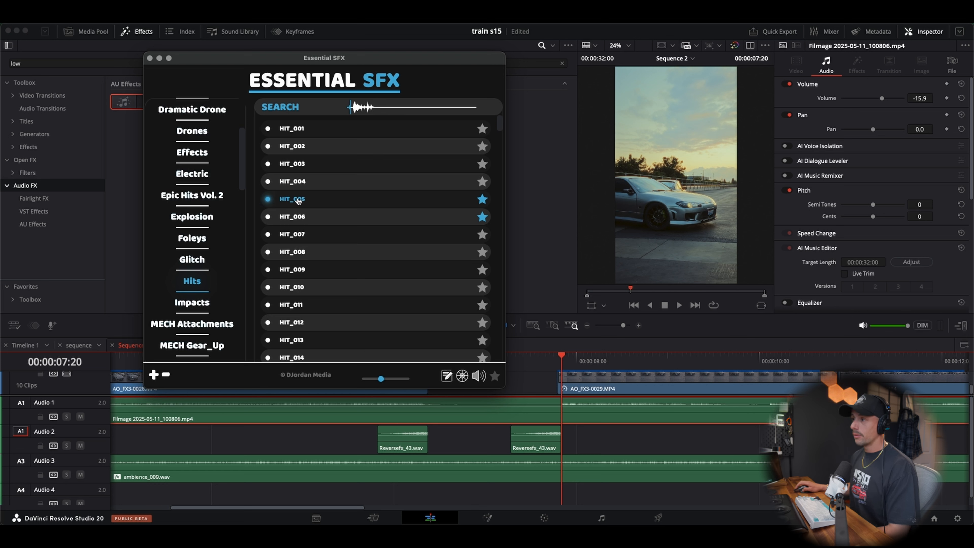
click(299, 217)
click(300, 235)
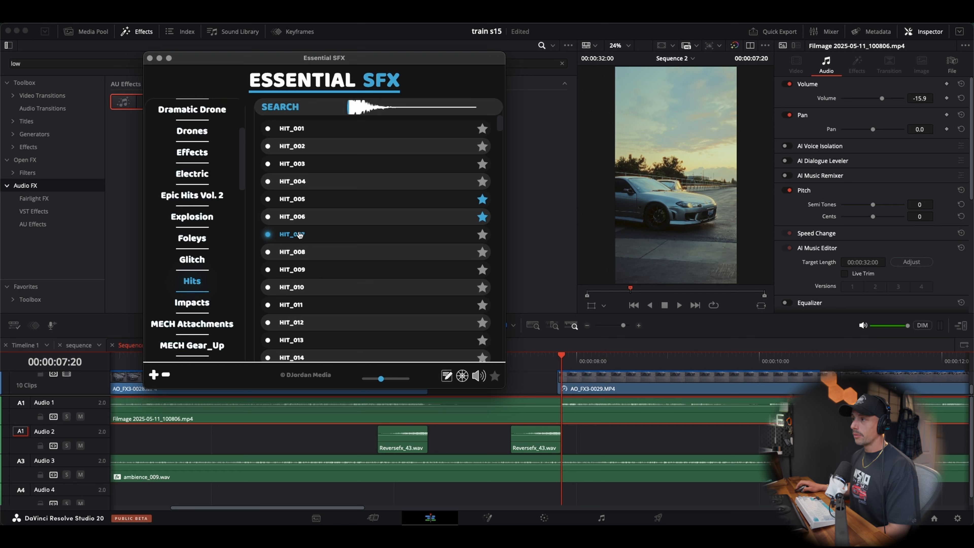
click(303, 252)
click(301, 271)
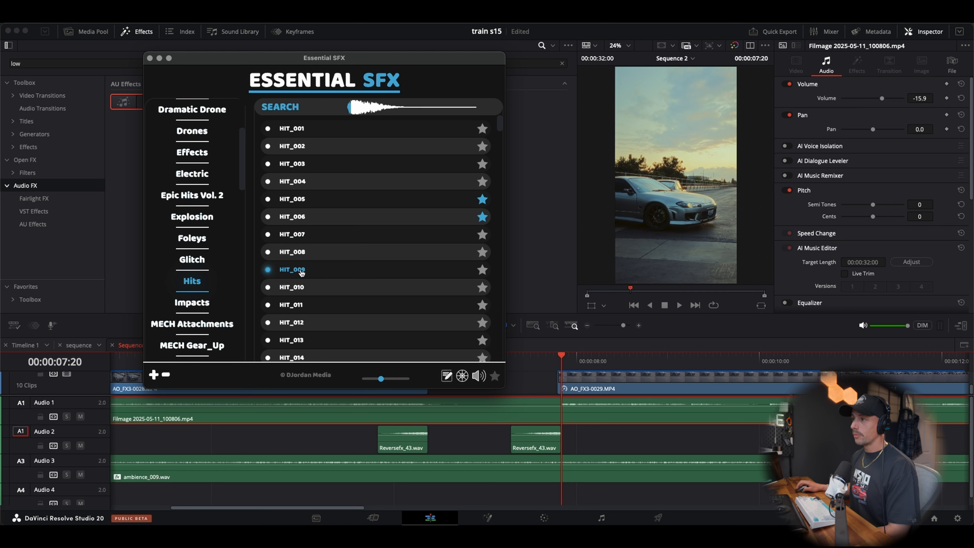
click(302, 305)
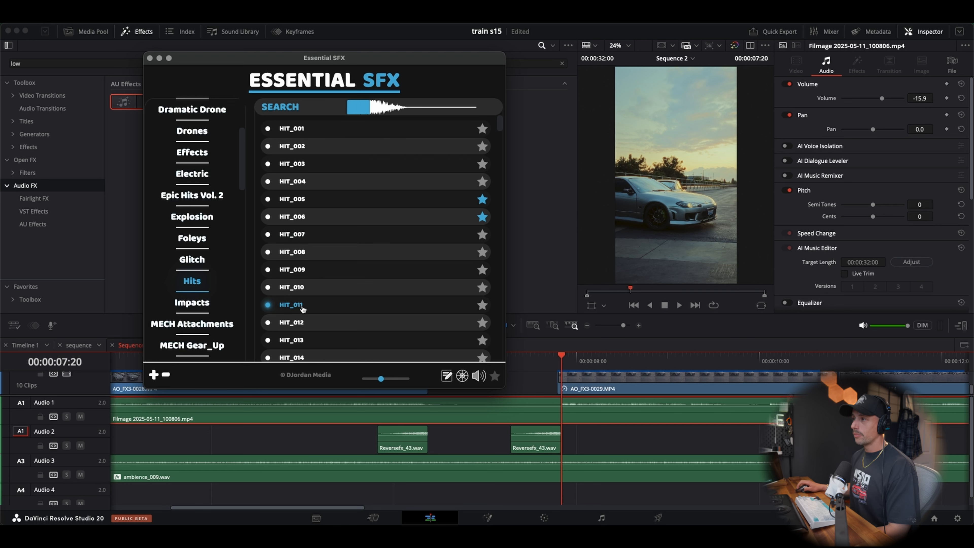
click(303, 322)
click(304, 340)
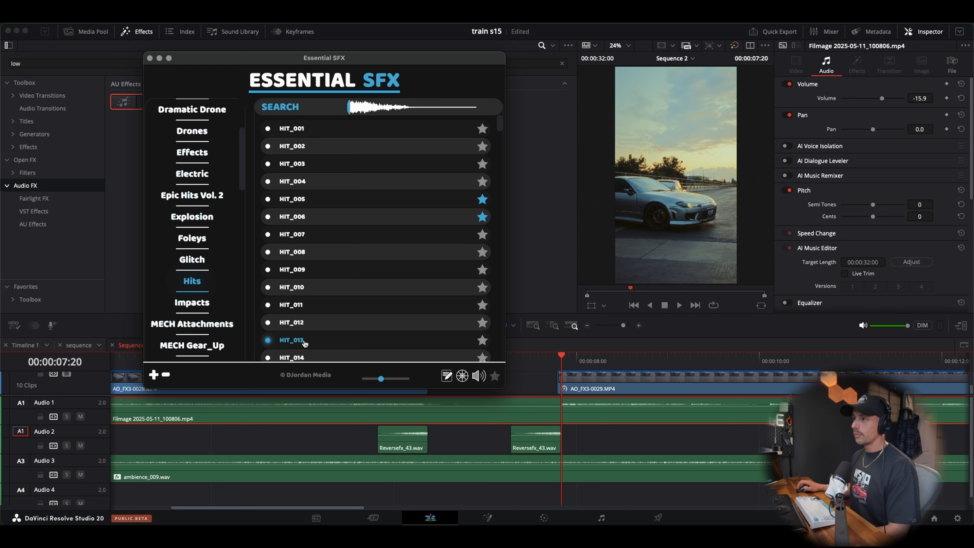
scroll(303, 330, down, 3)
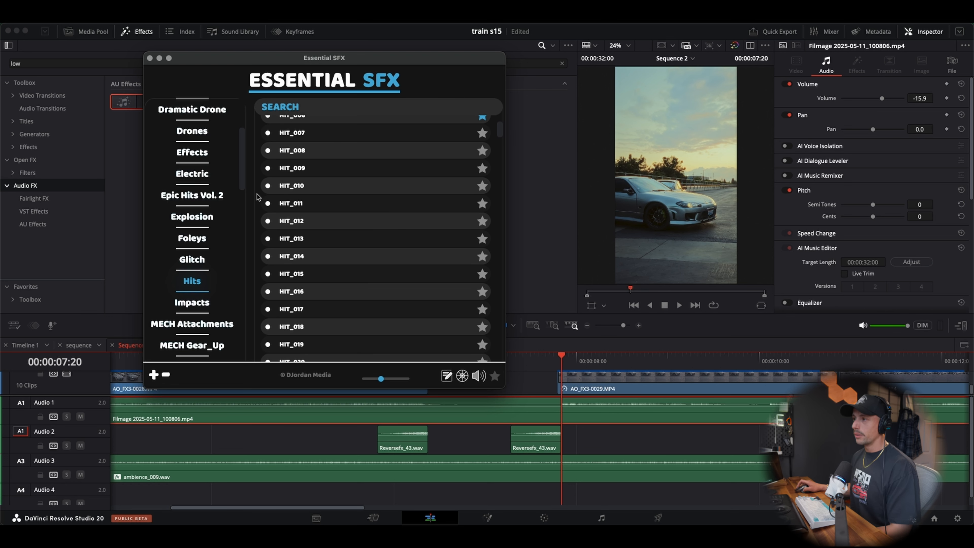
scroll(249, 203, up, 3)
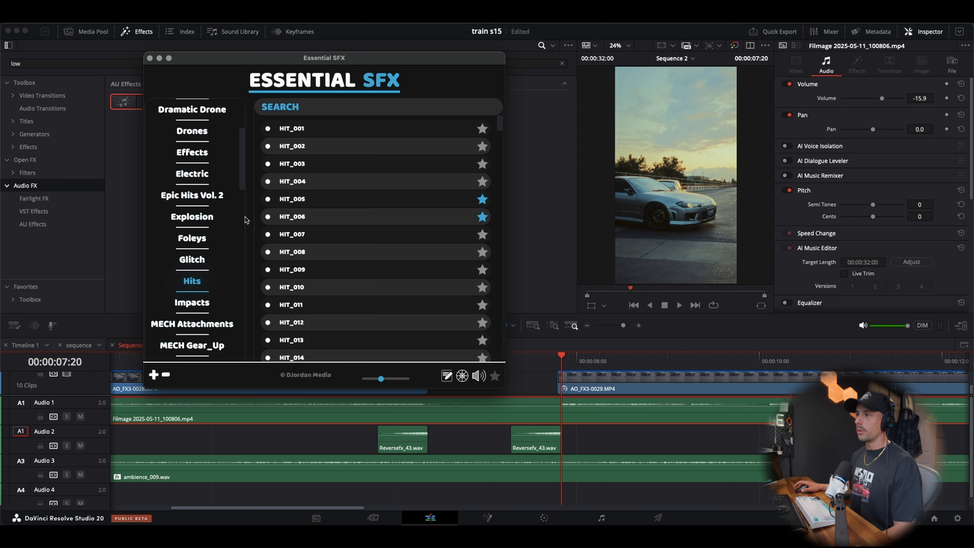
Place HIT_001 on Audio 4, align its start with the second video clip after the black gap, and lower its volume
mouse_move(296, 128)
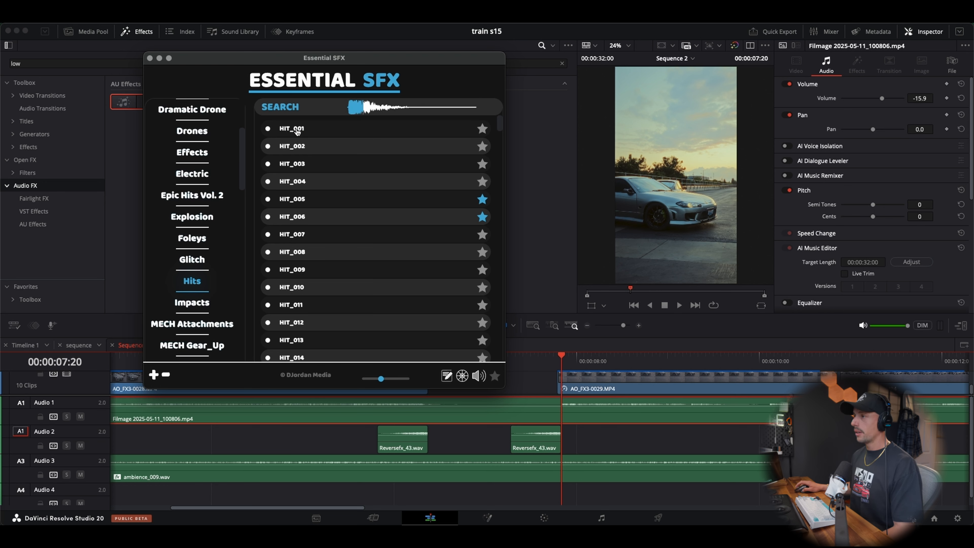
drag(297, 132, 594, 484)
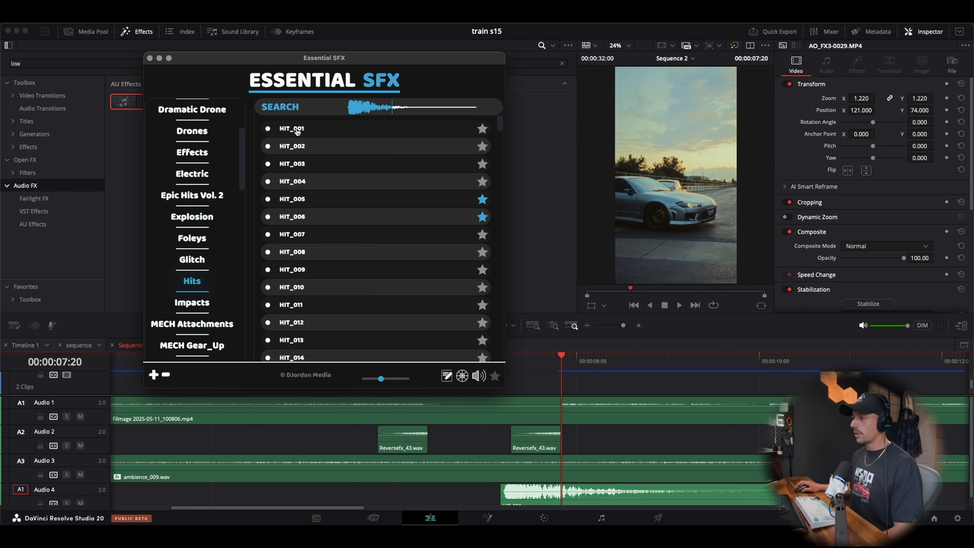
click(600, 437)
scroll(498, 449, right, 5)
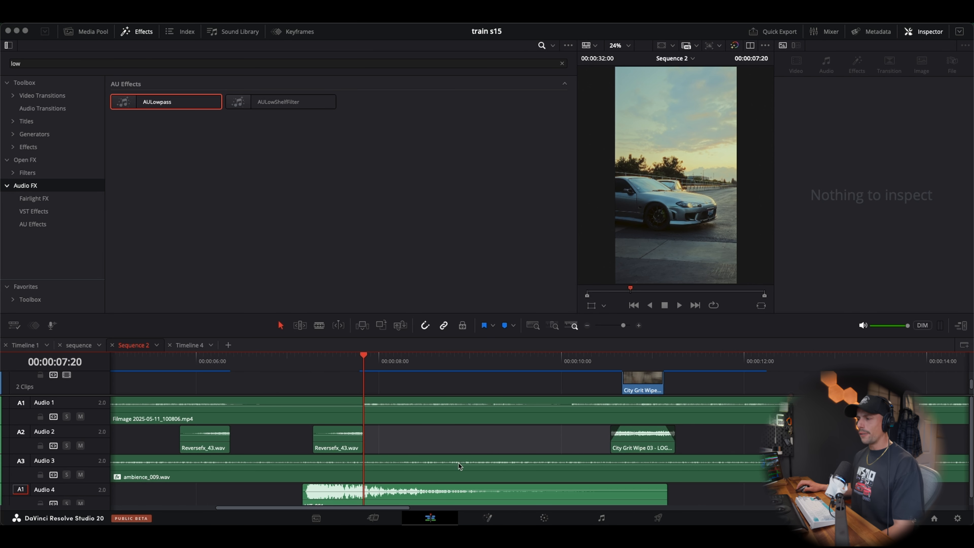
drag(374, 497, 438, 502)
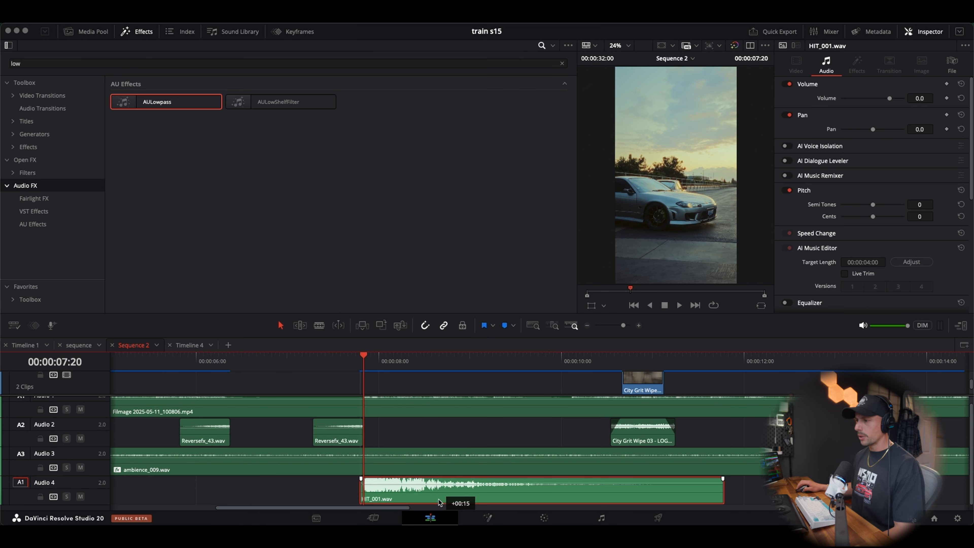
drag(376, 482, 377, 482)
Play from the first reverse sound through the black gap, then replay the gap to judge the hit sound
click(180, 361)
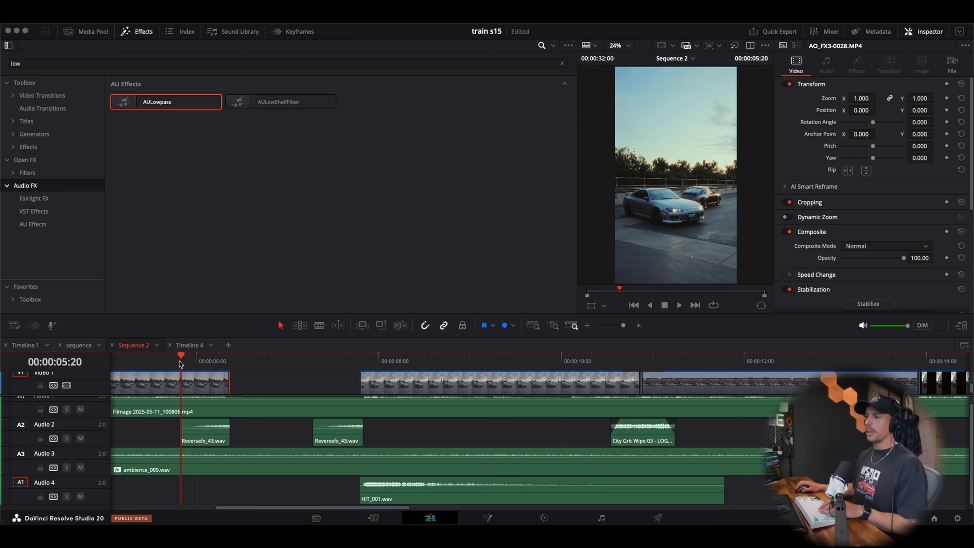
key(space)
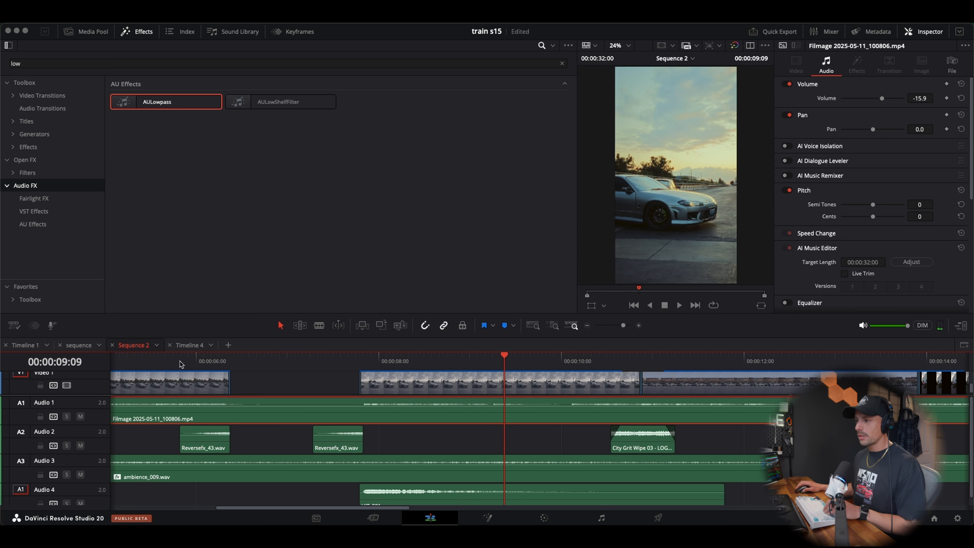
click(255, 360)
key(space)
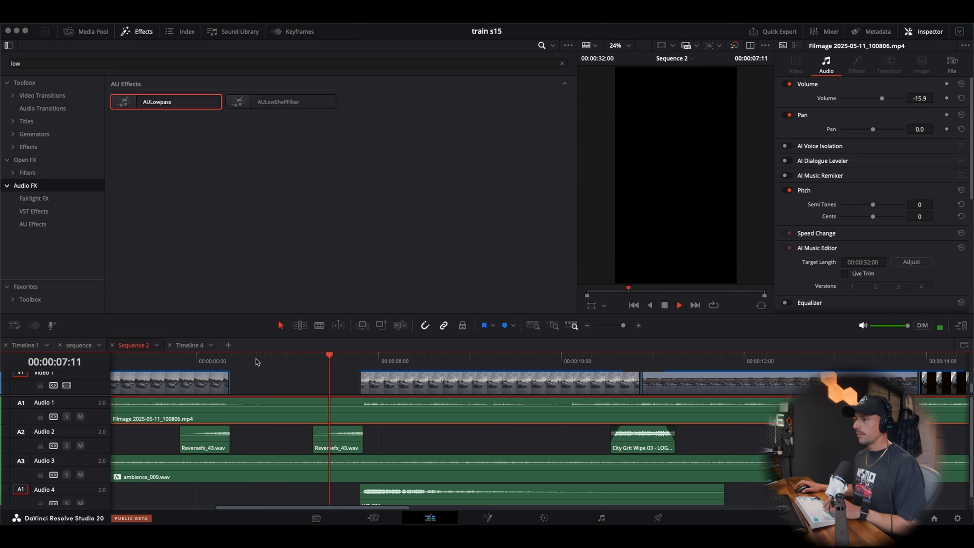
click(261, 359)
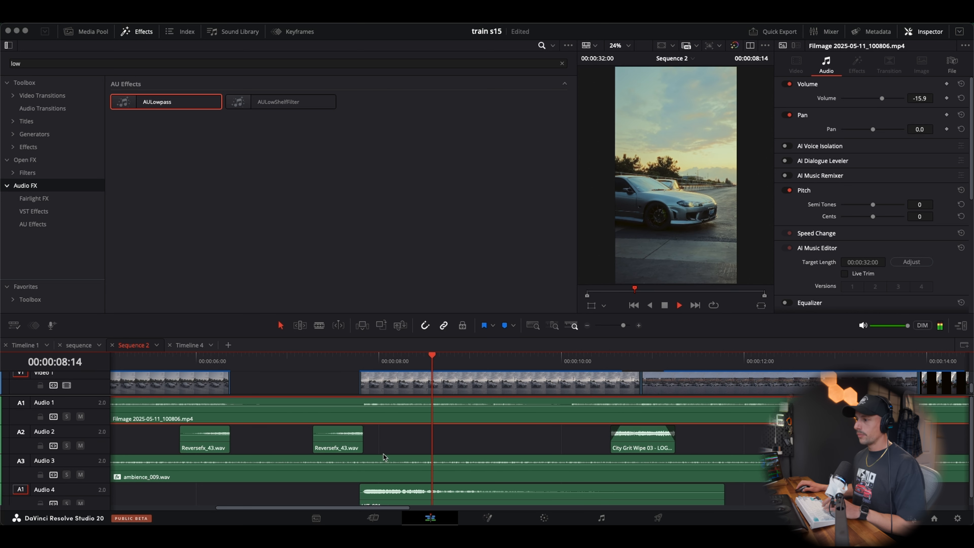
Set the HIT_001 clip's volume to about -11.36 dB and replay the transition into the second video clip
drag(377, 492, 377, 493)
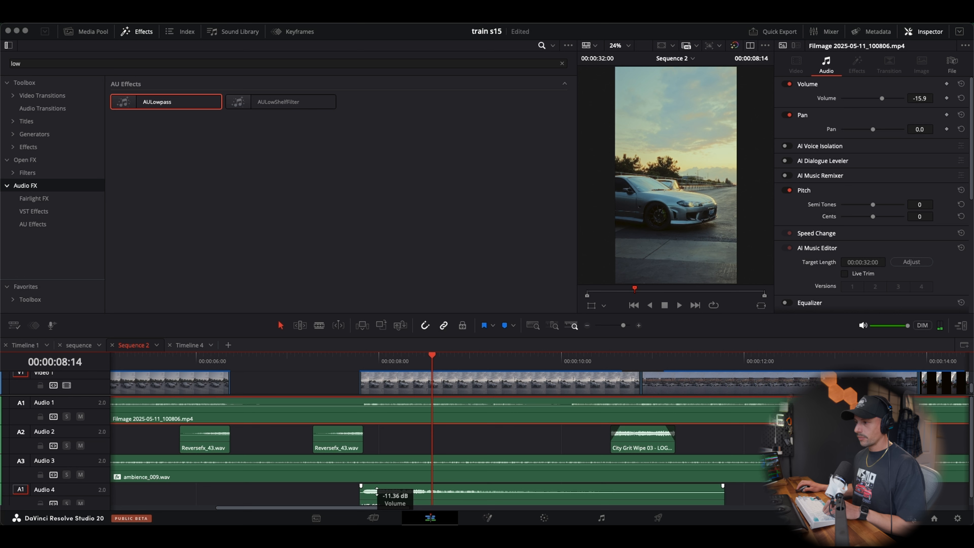
click(283, 360)
key(space)
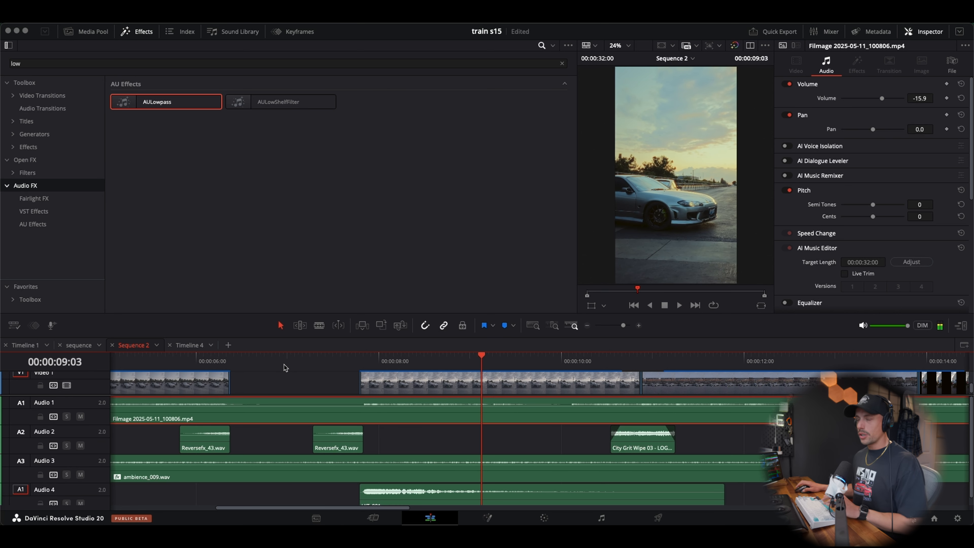
Mute Audio 2 and Audio 4, play the black-gap transition without their effects, and unmute both tracks
click(80, 445)
click(81, 503)
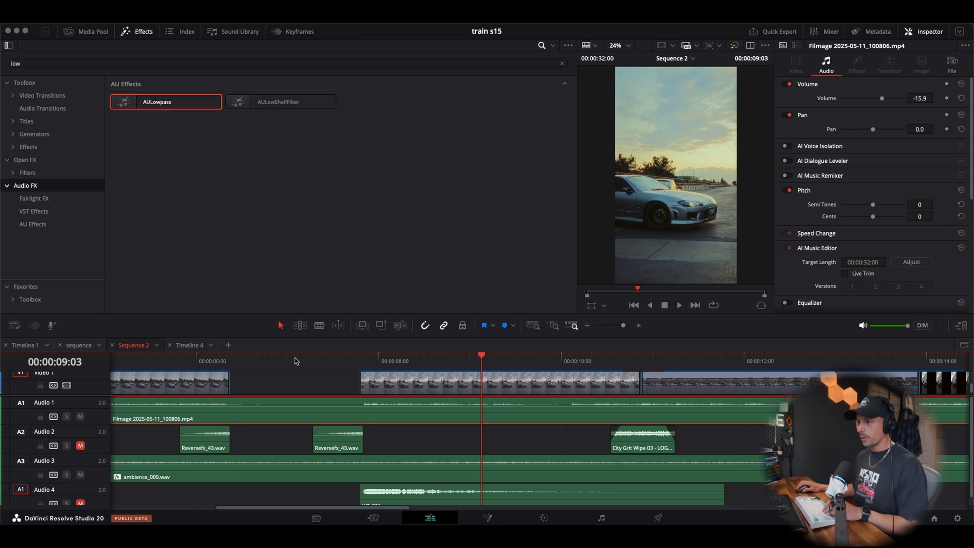
click(278, 358)
key(space)
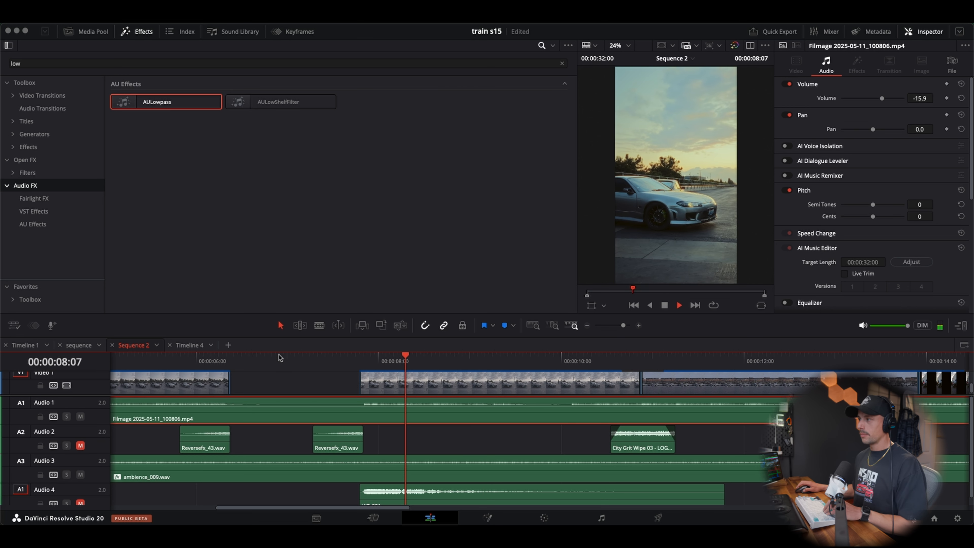
click(278, 358)
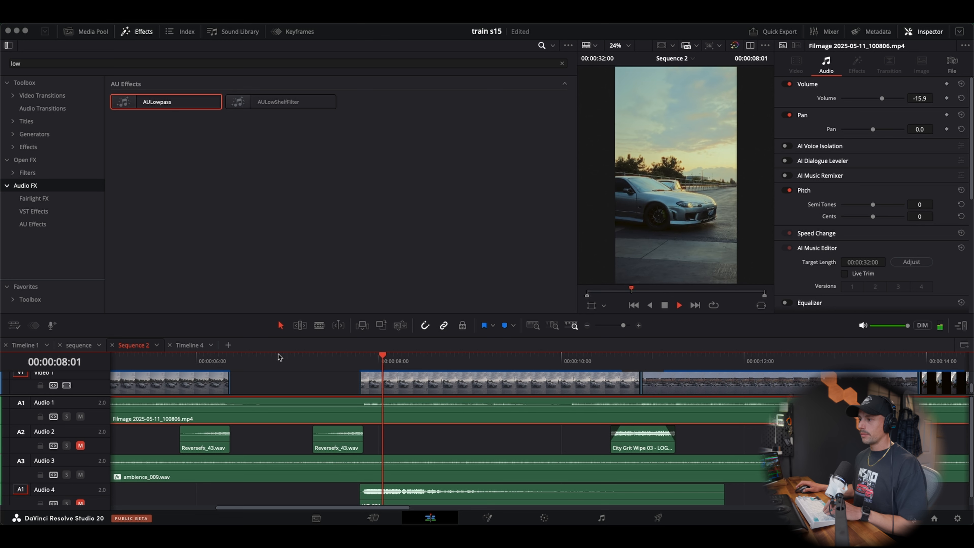
key(space)
click(81, 445)
click(80, 503)
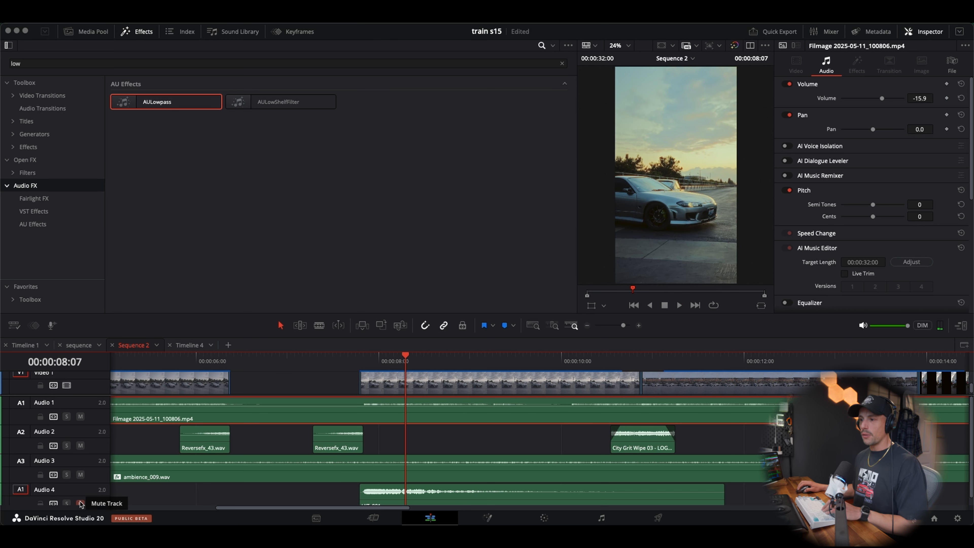
Play the black-gap transition with the reverse and hit sounds active for comparison
click(244, 361)
key(space)
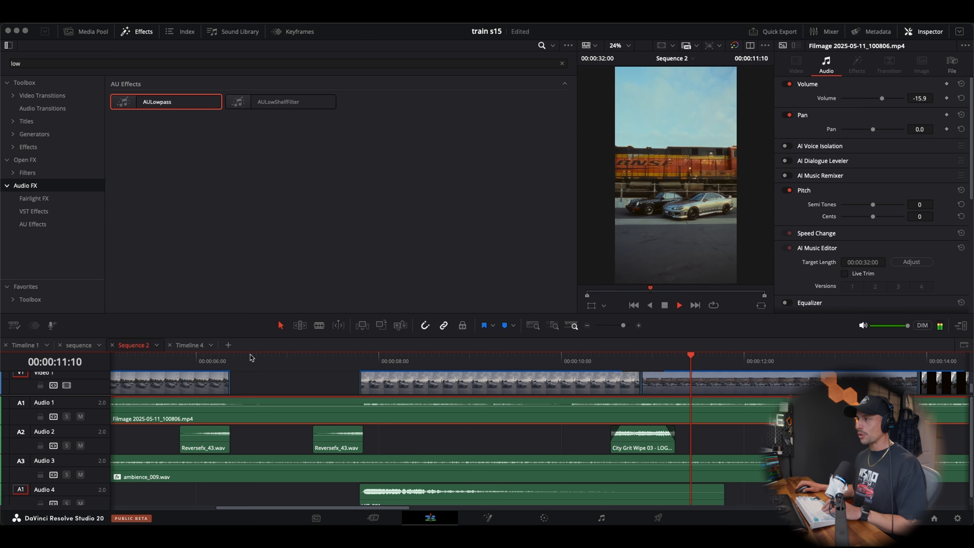
click(249, 357)
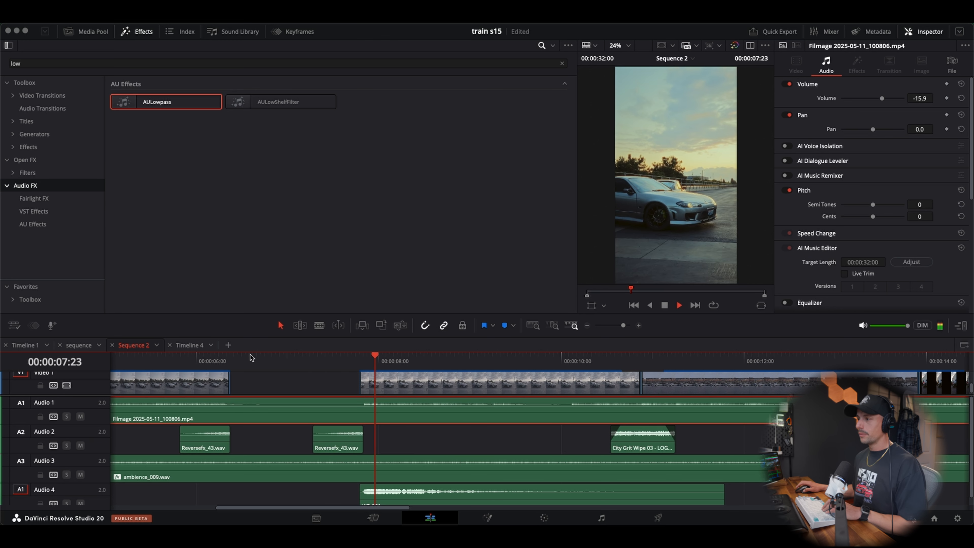
Review Sequence 2 from its beginning, then check the portion after the second effects group and the section around 00:00:12
drag(250, 356, 79, 349)
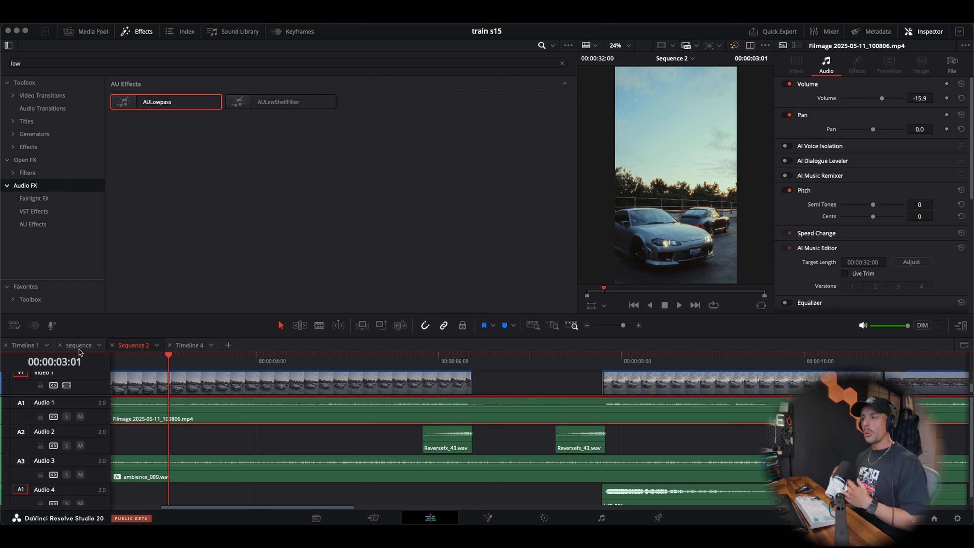
key(Home)
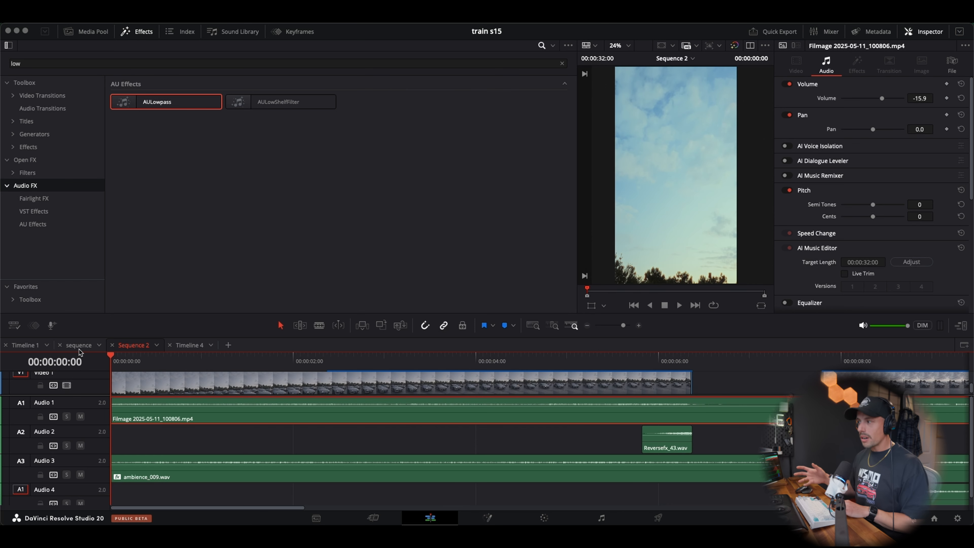
key(space)
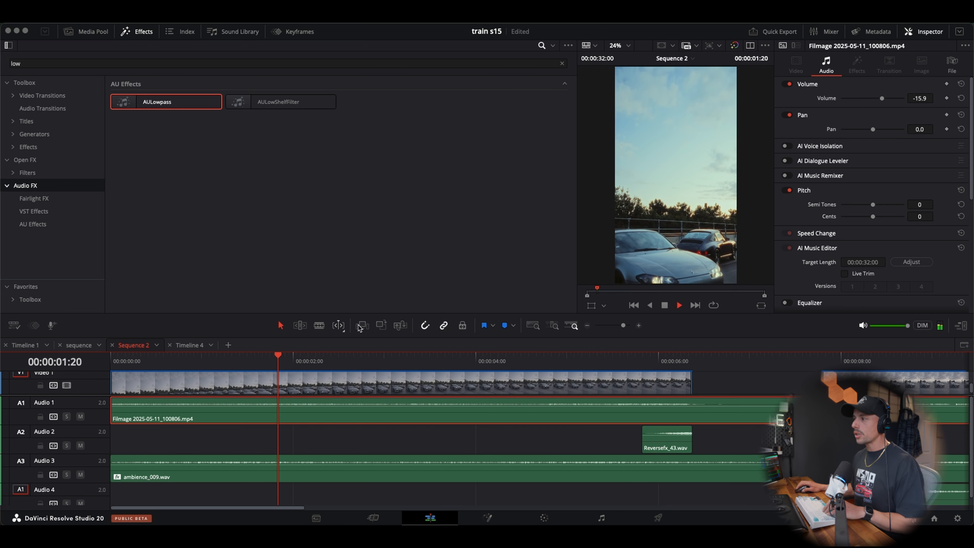
click(587, 326)
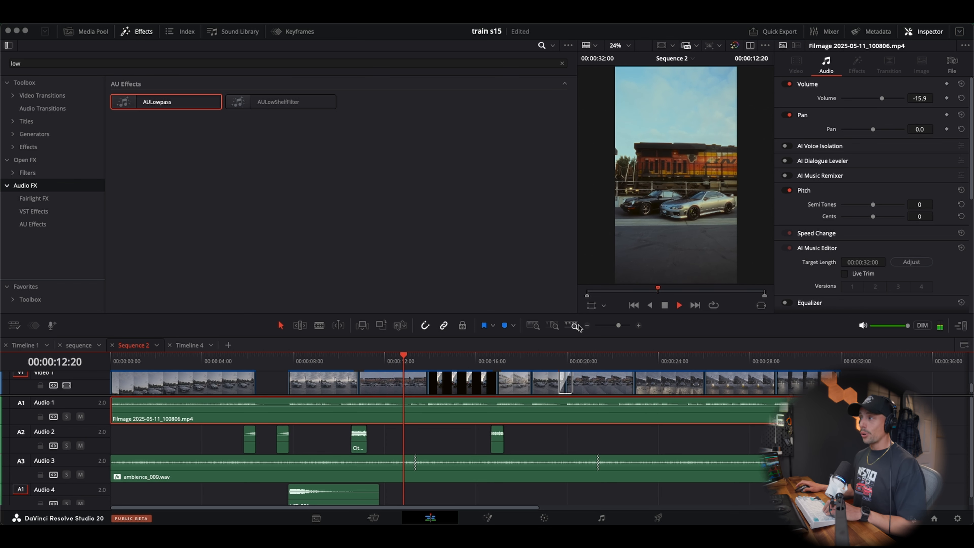
key(space)
click(514, 357)
key(space)
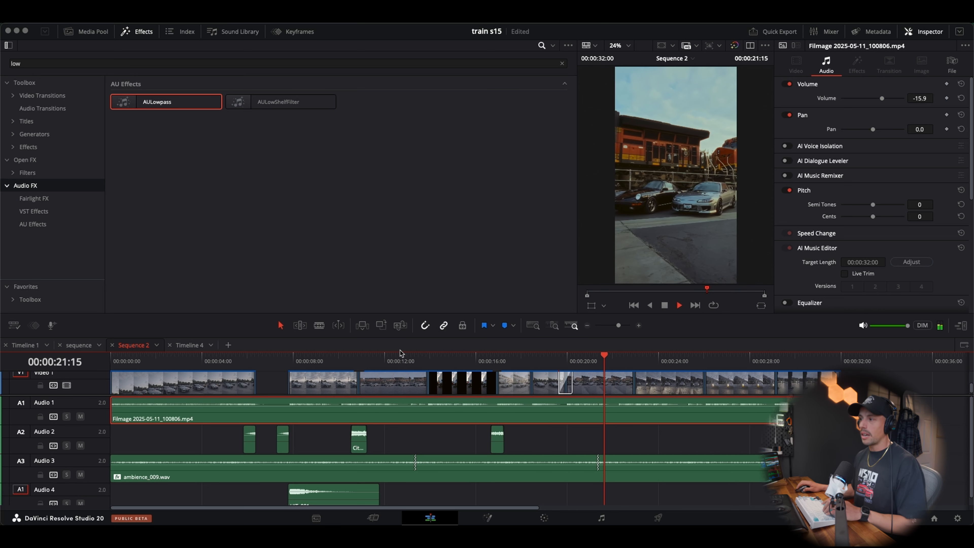
click(388, 358)
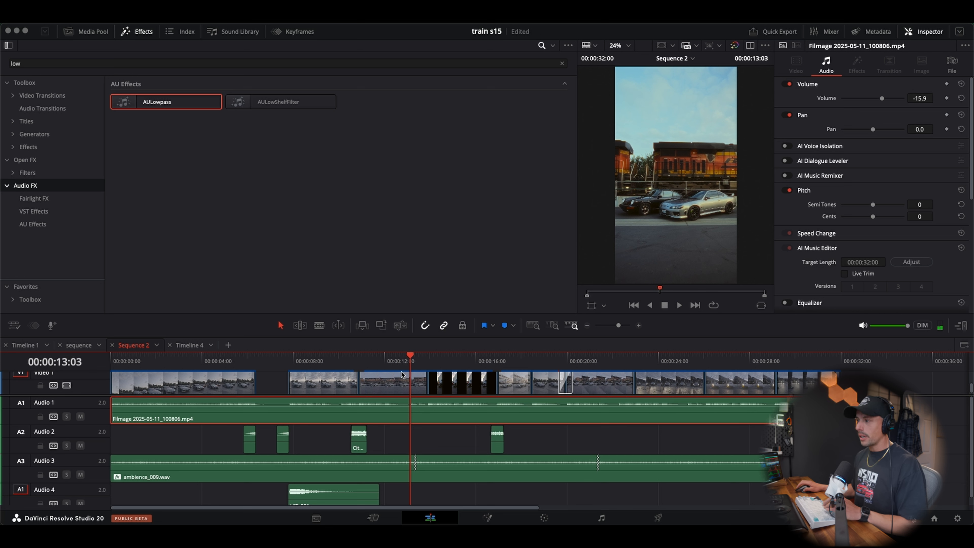
Switch to Essential SFX and audition several Ambience sounds from ambience_006 through ambience_017
mouse_move(683, 525)
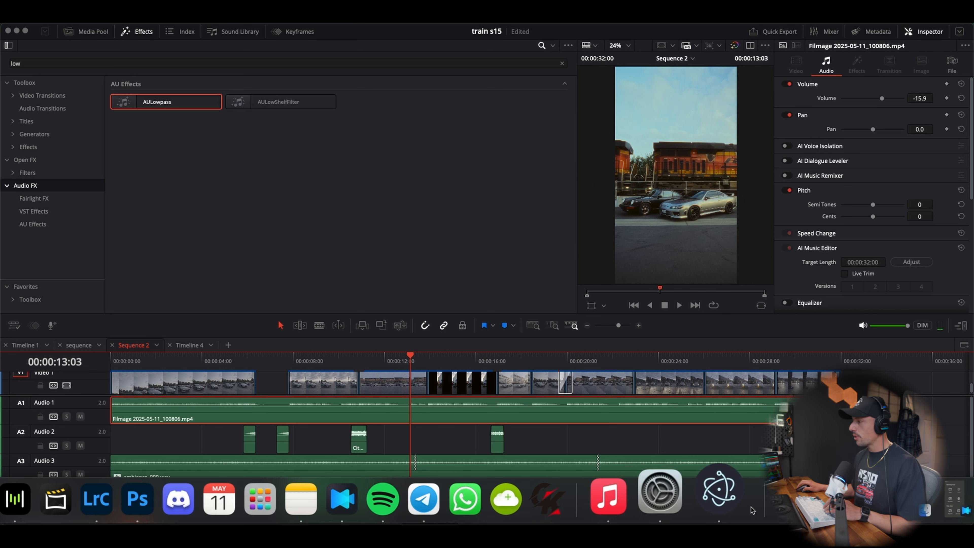
click(721, 493)
scroll(195, 236, up, 5)
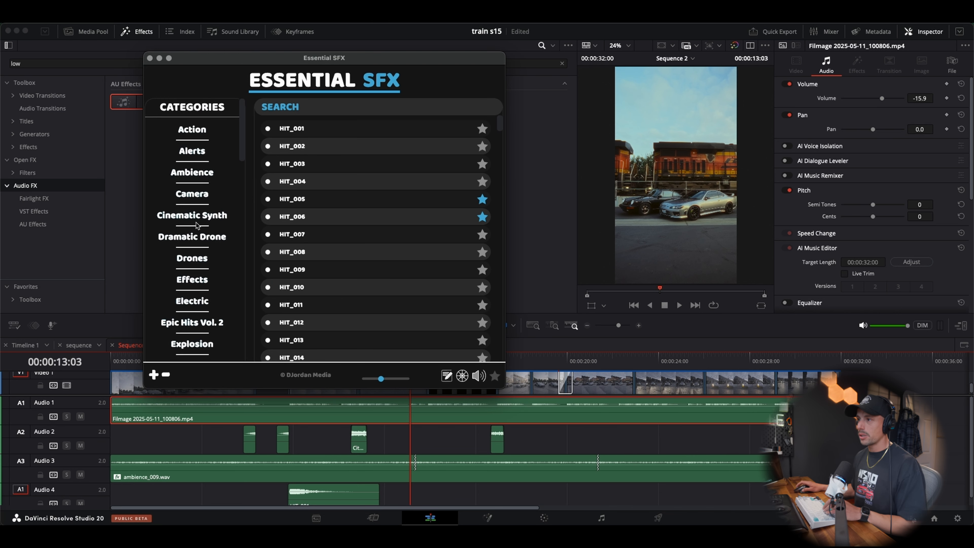
click(196, 173)
click(279, 187)
click(291, 200)
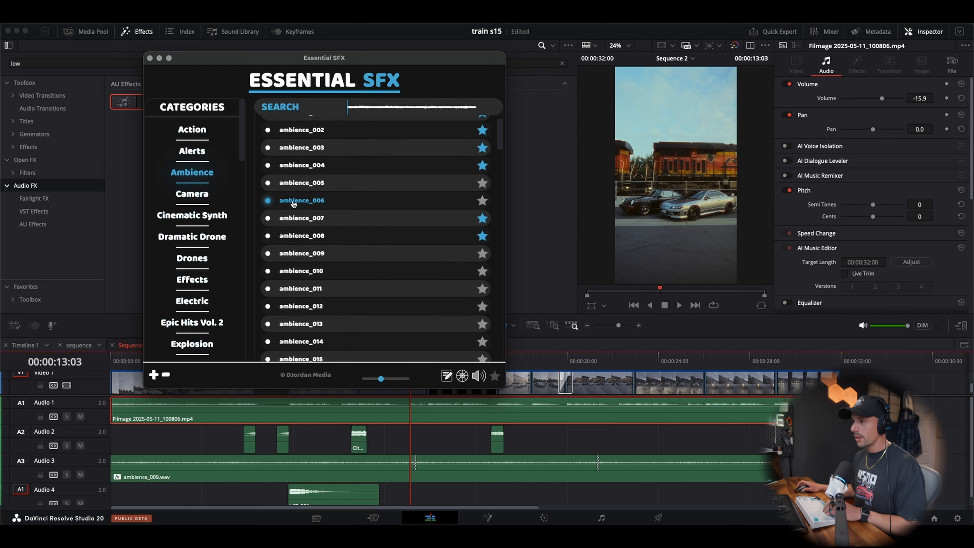
scroll(292, 202, down, 3)
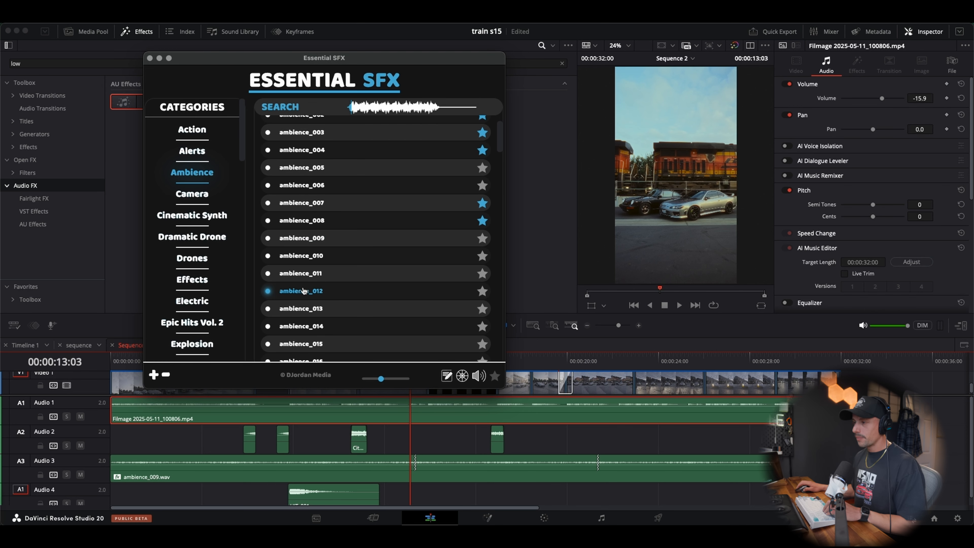
click(308, 310)
click(311, 324)
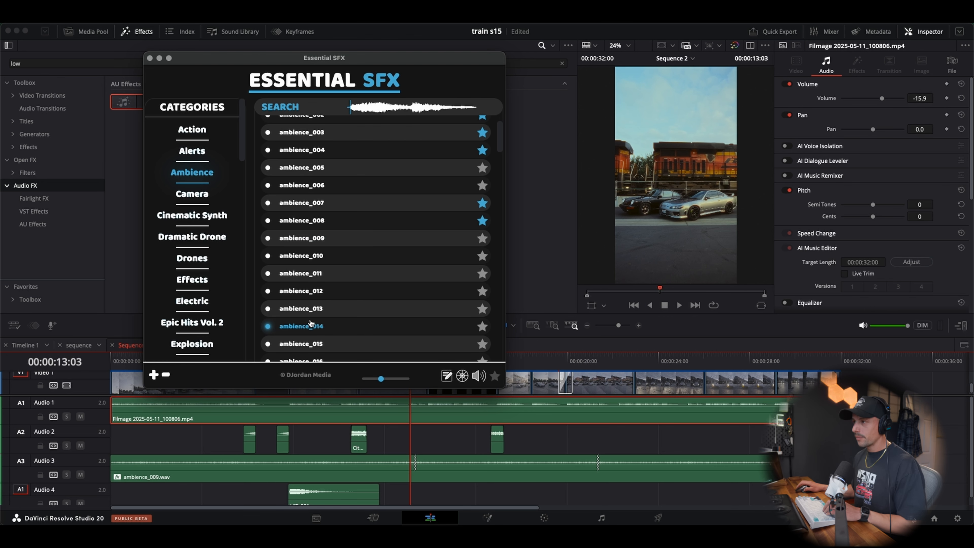
scroll(311, 324, down, 2)
click(312, 336)
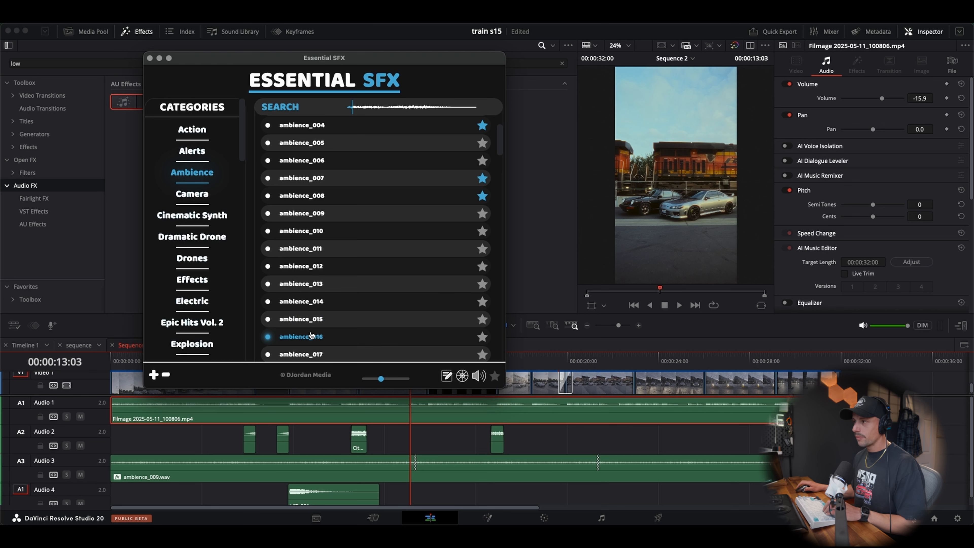
scroll(312, 336, down, 1)
click(312, 339)
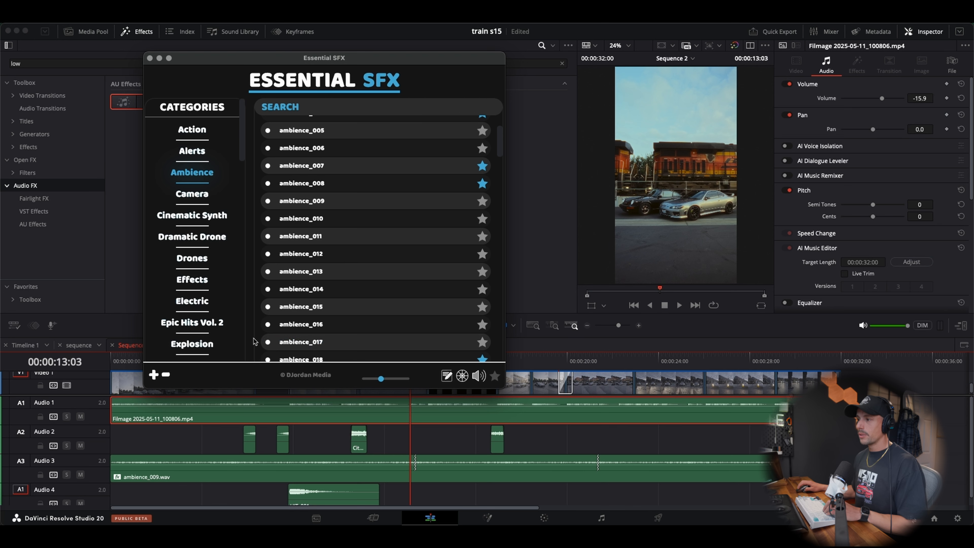
Place ambience_017 on Audio 4 from the playhead at 00:00:13:03 and split it at the start of the last Audio 2 sound
drag(290, 344, 407, 492)
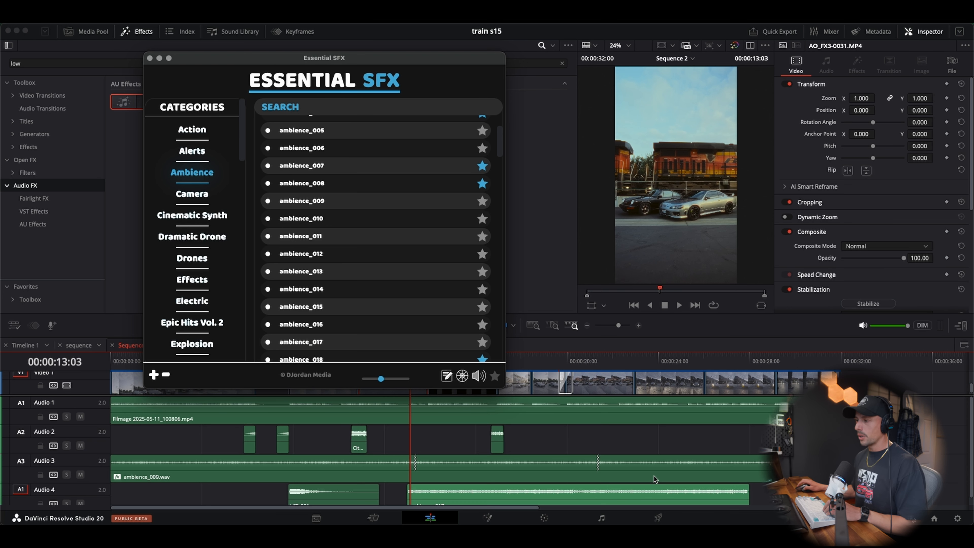
click(603, 440)
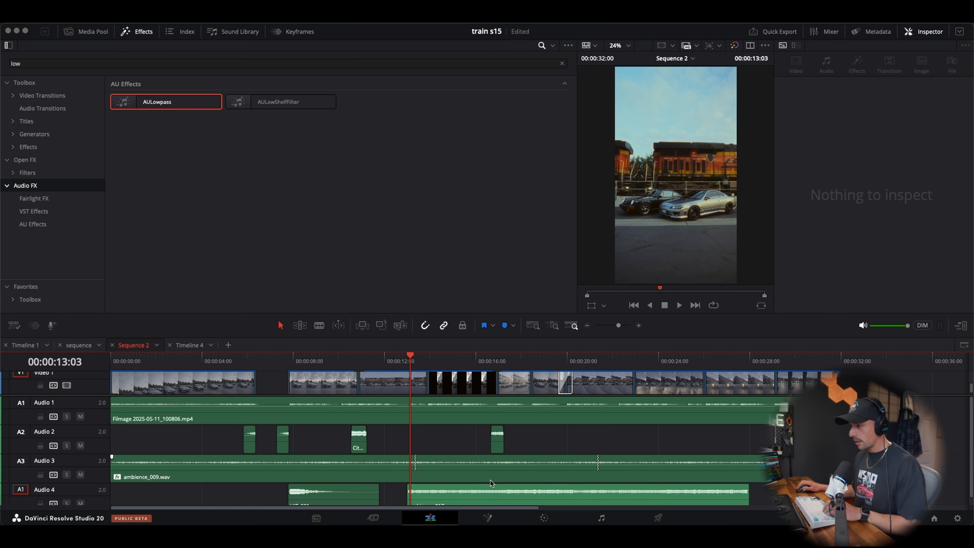
key(b)
click(491, 498)
key(a)
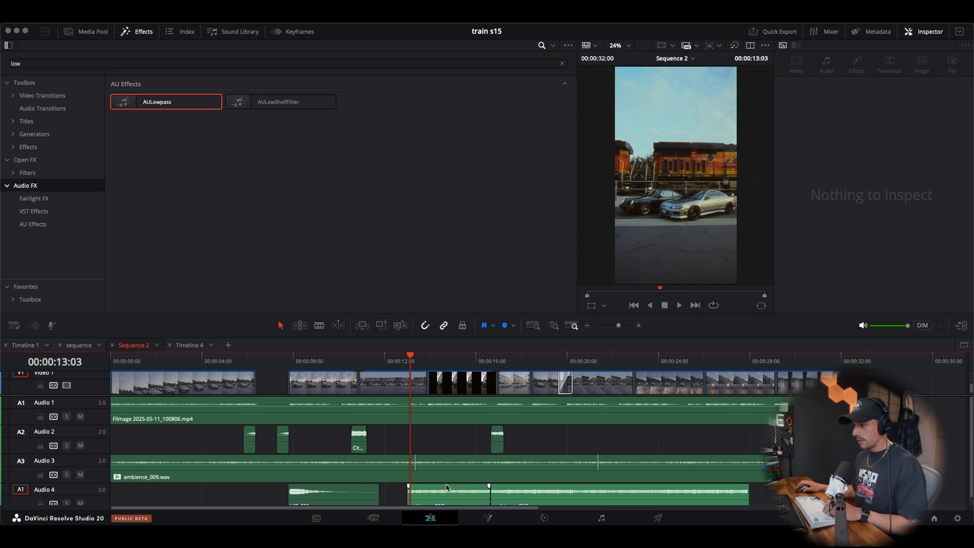
Move the shorter ambience_017 piece to a new Audio 5 track beneath the train clip and play that section
scroll(446, 485, down, 1)
drag(442, 500, 389, 501)
click(368, 359)
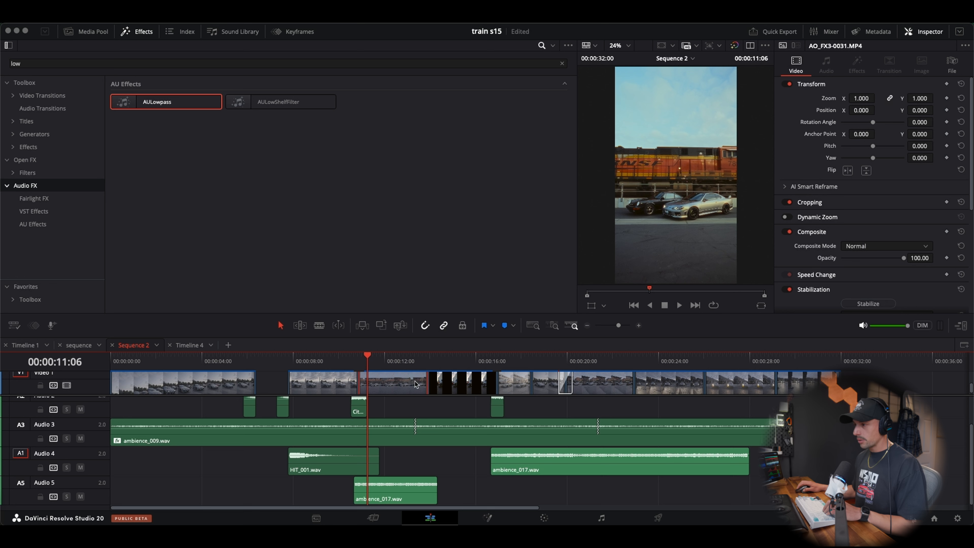
key(space)
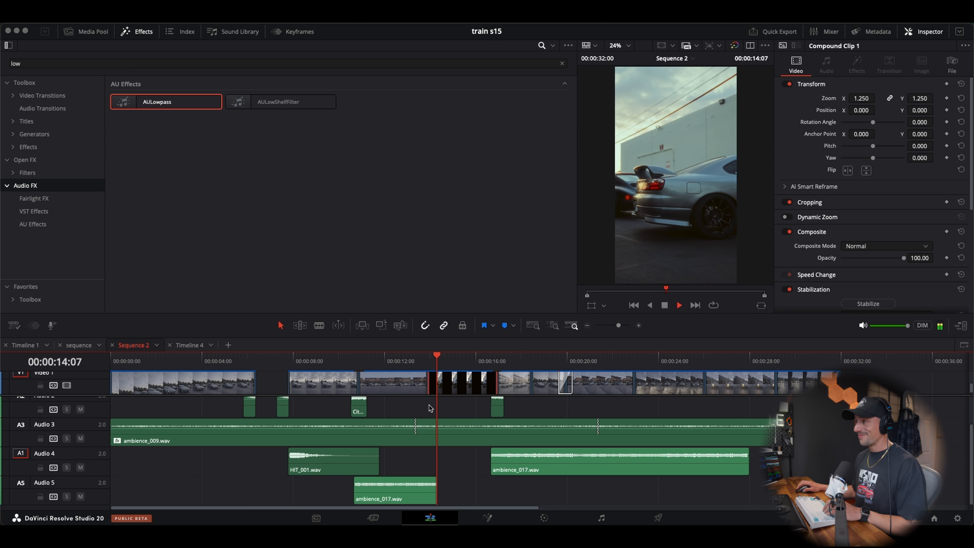
key(space)
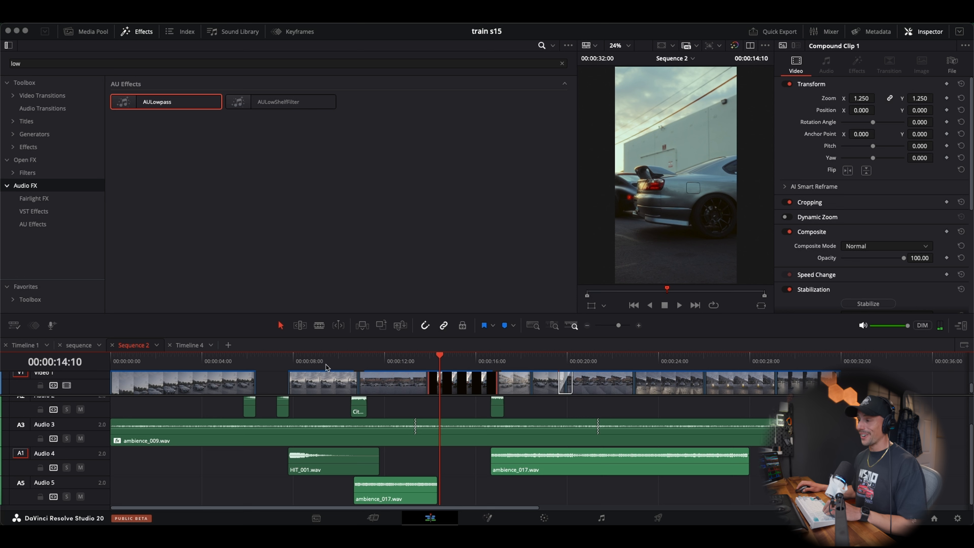
Align the Audio 5 ambience clip's start with the City Grit wipe sound and give it a short fade-in
click(359, 361)
click(640, 326)
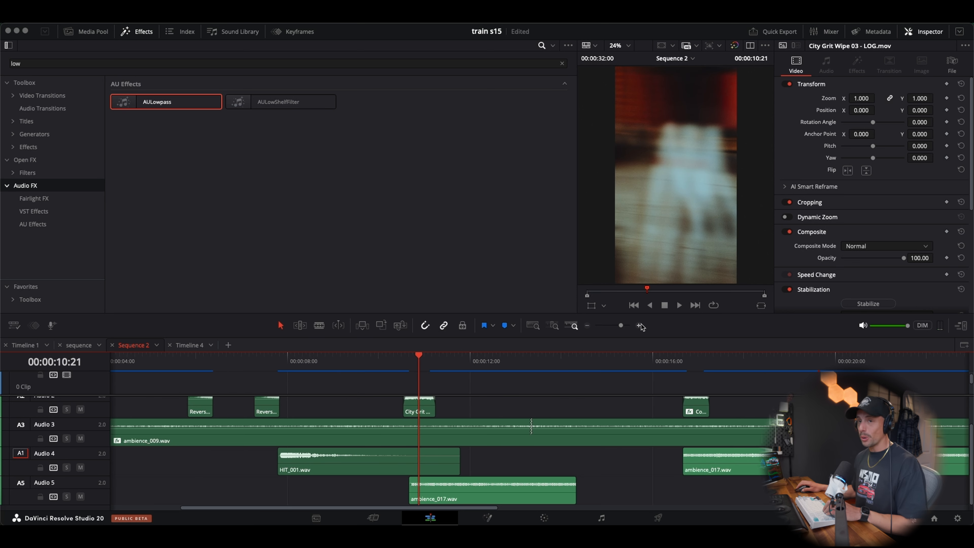
drag(456, 496, 418, 480)
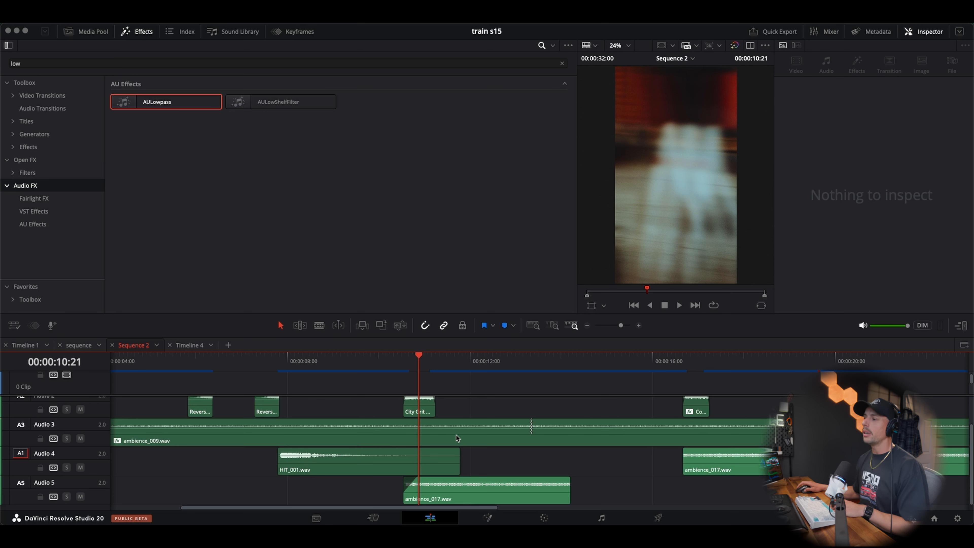
scroll(458, 453, up, 2)
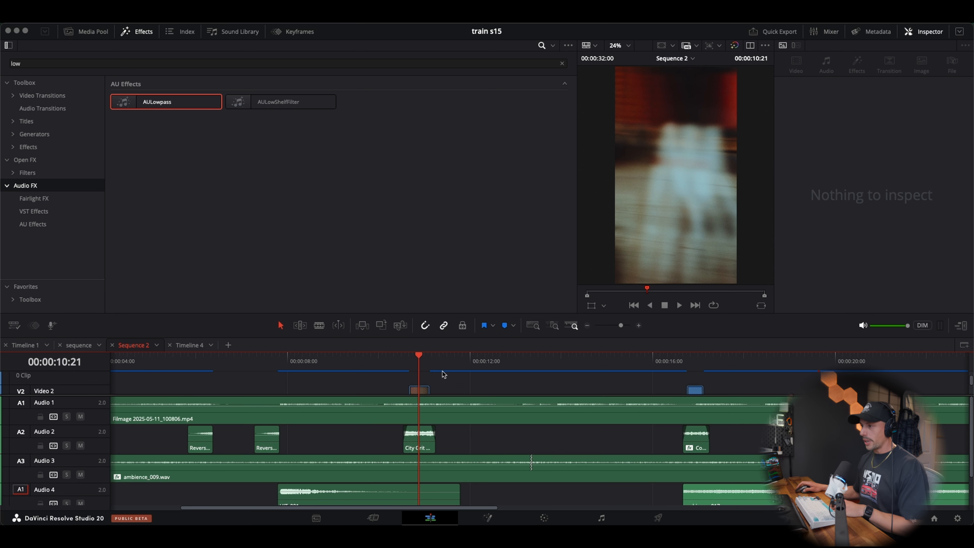
scroll(443, 374, down, 2)
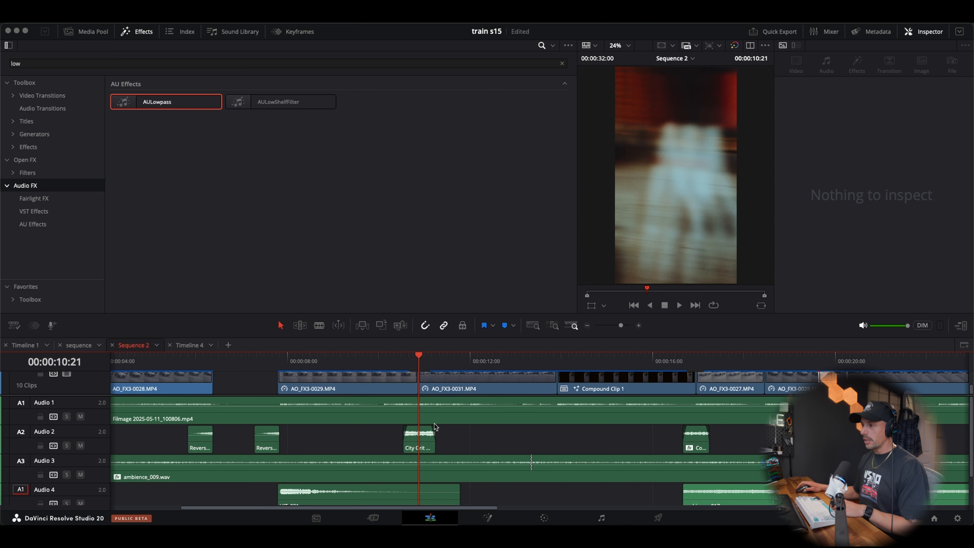
scroll(435, 426, down, 2)
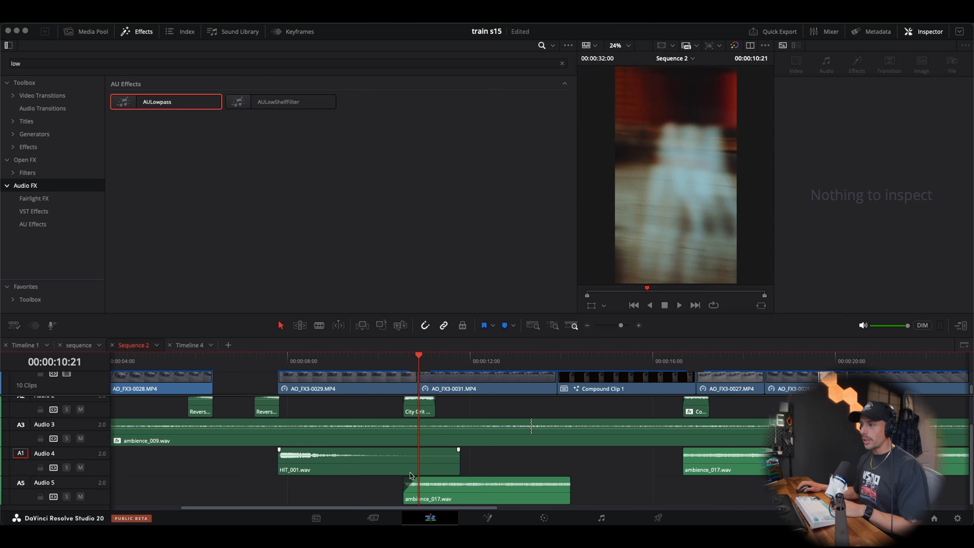
Extend the Audio 5 ambience clip slightly past the start of Compound Clip 1 and fade out its end
click(403, 364)
scroll(407, 380, up, 2)
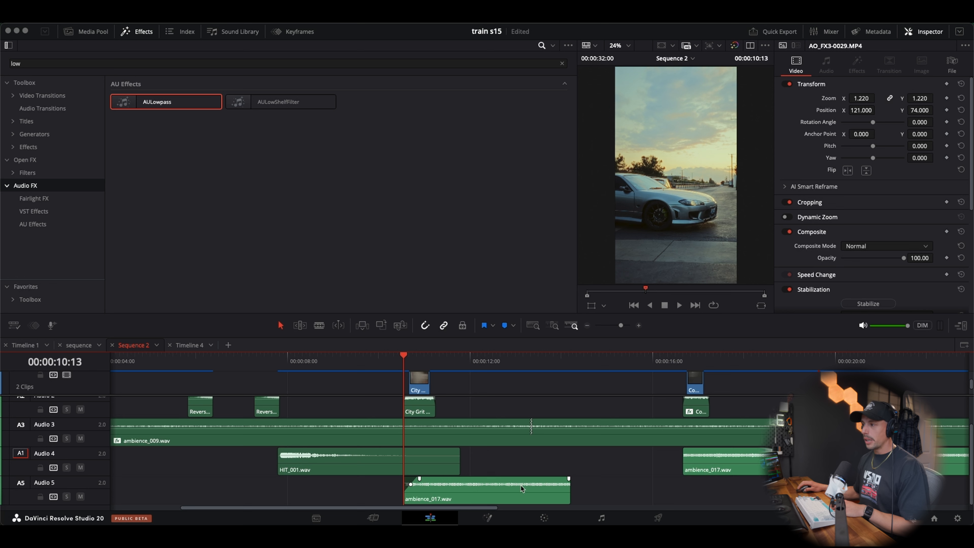
scroll(530, 388, down, 2)
scroll(558, 363, up, 2)
click(558, 363)
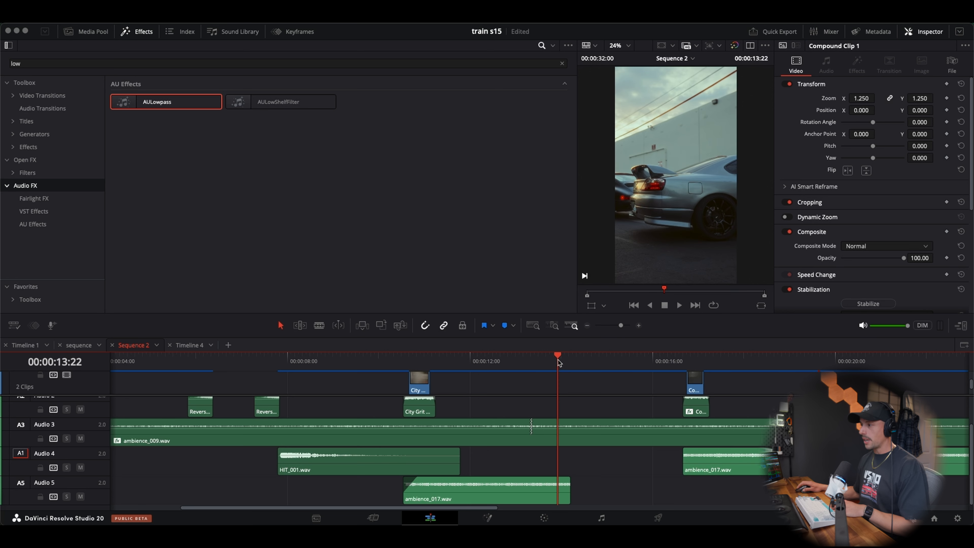
mouse_move(569, 479)
mouse_down()
mouse_move(552, 479)
mouse_move(576, 491)
mouse_up()
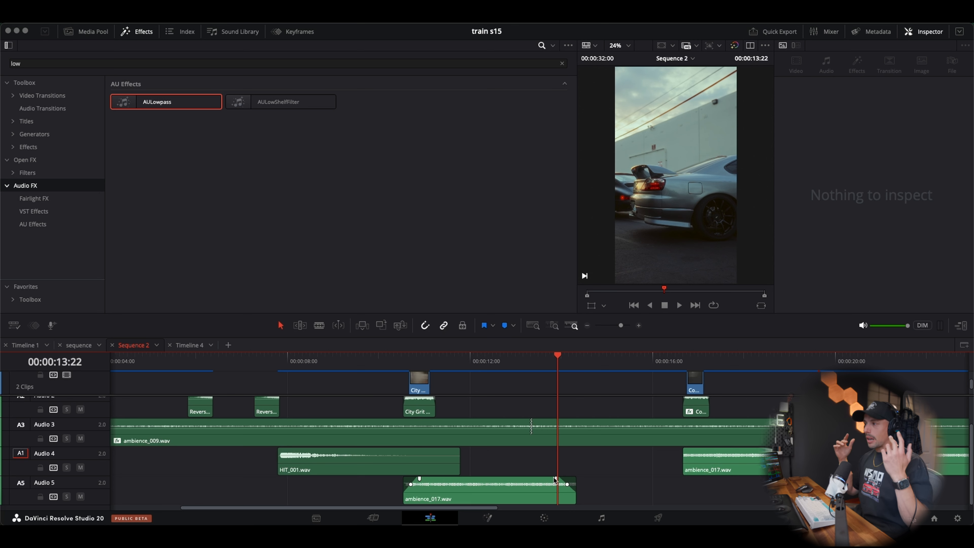
Play through the train clip, set the Audio 5 ambience clip's volume to about -9.09 dB and replay it
click(375, 369)
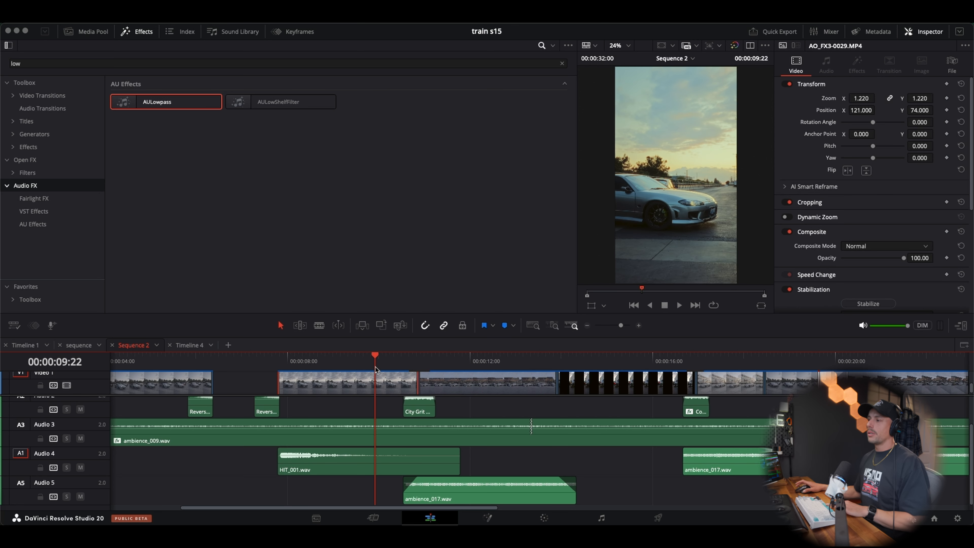
key(space)
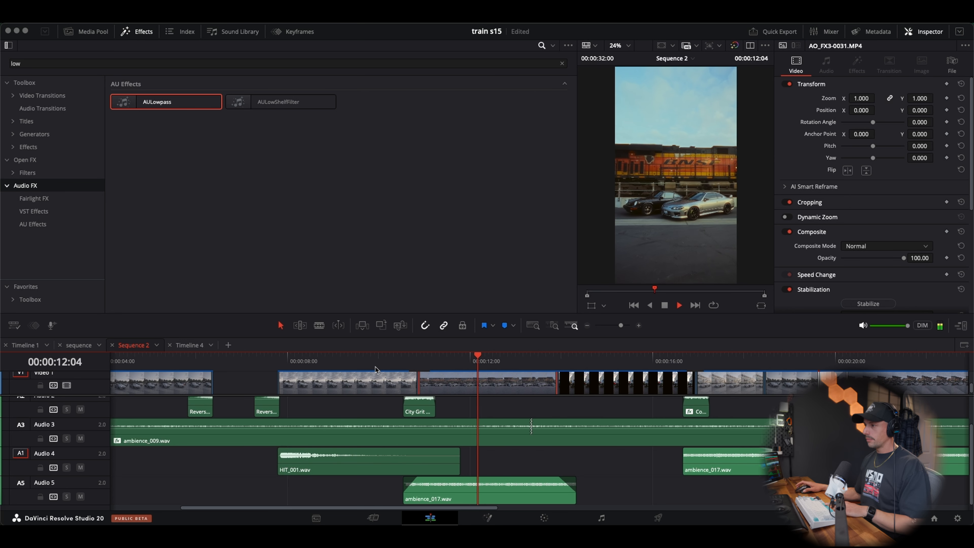
key(space)
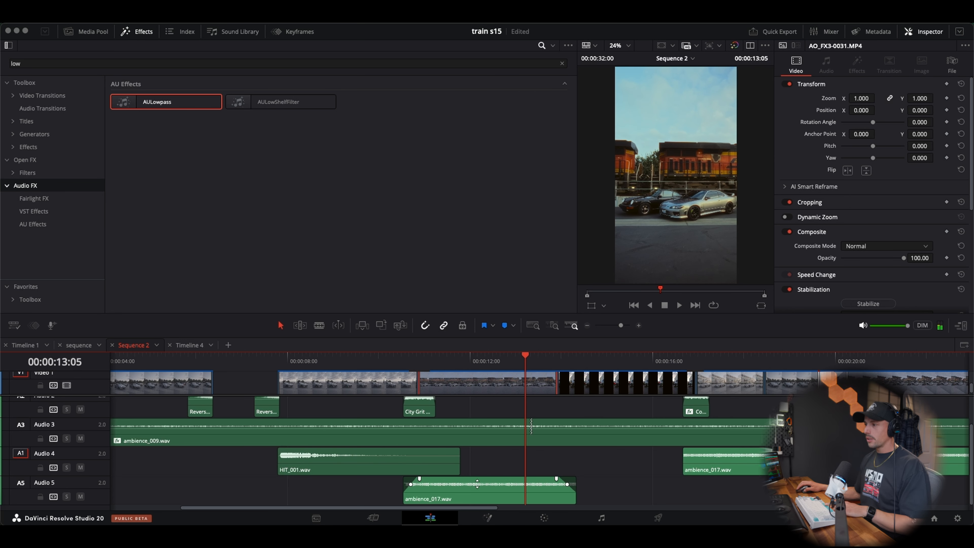
drag(477, 483, 477, 485)
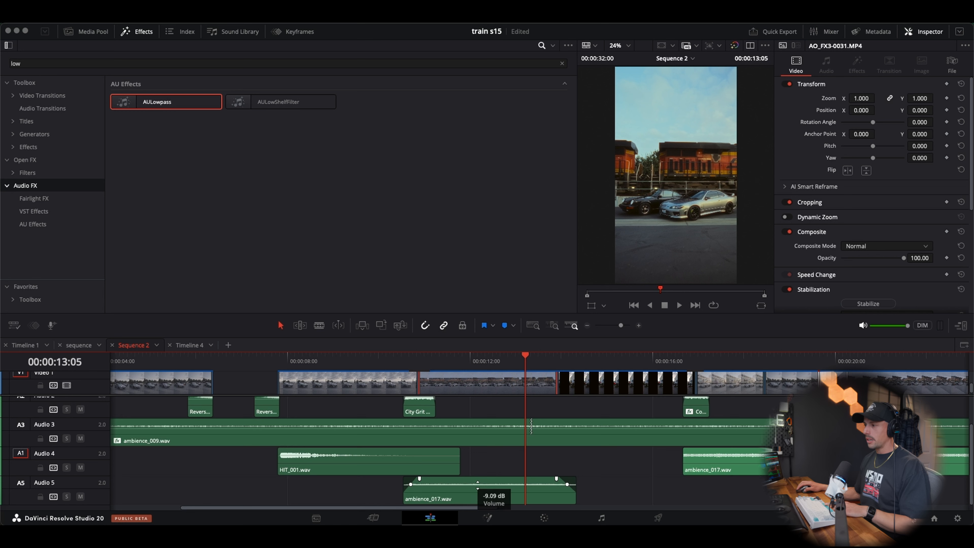
click(357, 359)
key(space)
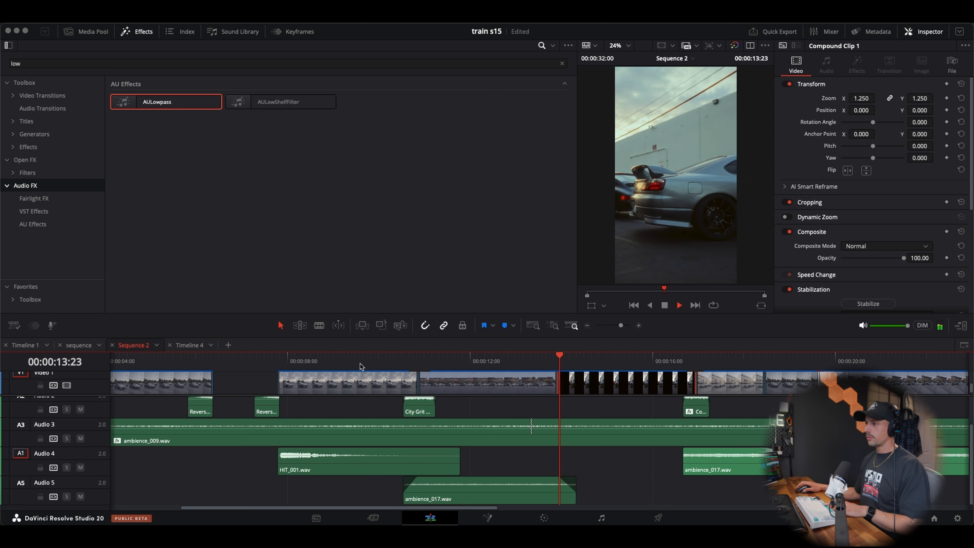
Set the Audio 5 ambience clip's volume to about -6.82 dB and solo Audio 5
click(444, 361)
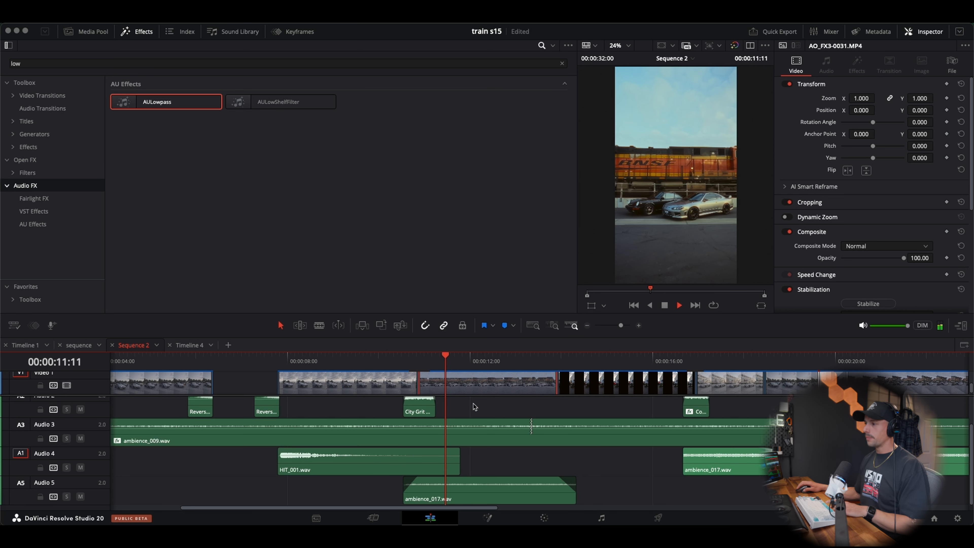
key(space)
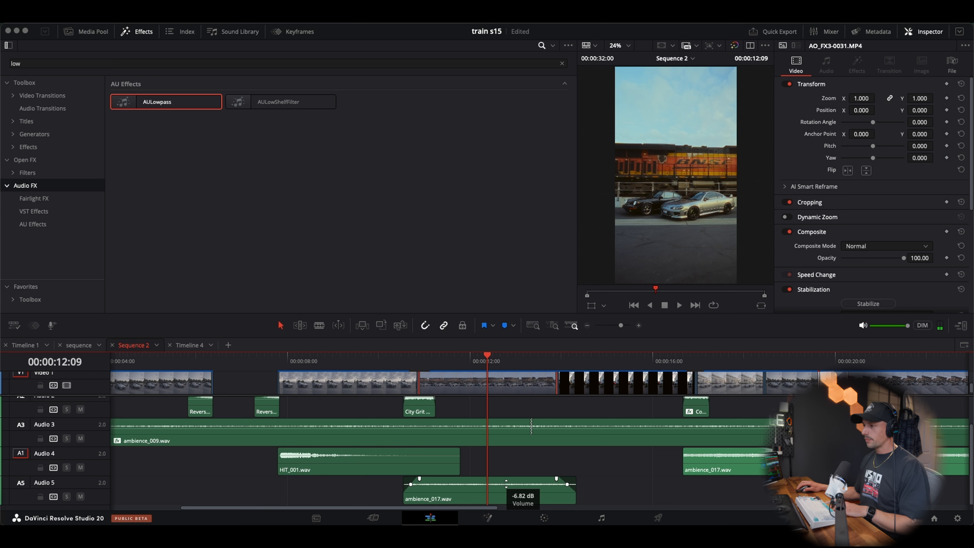
key(space)
key(space)
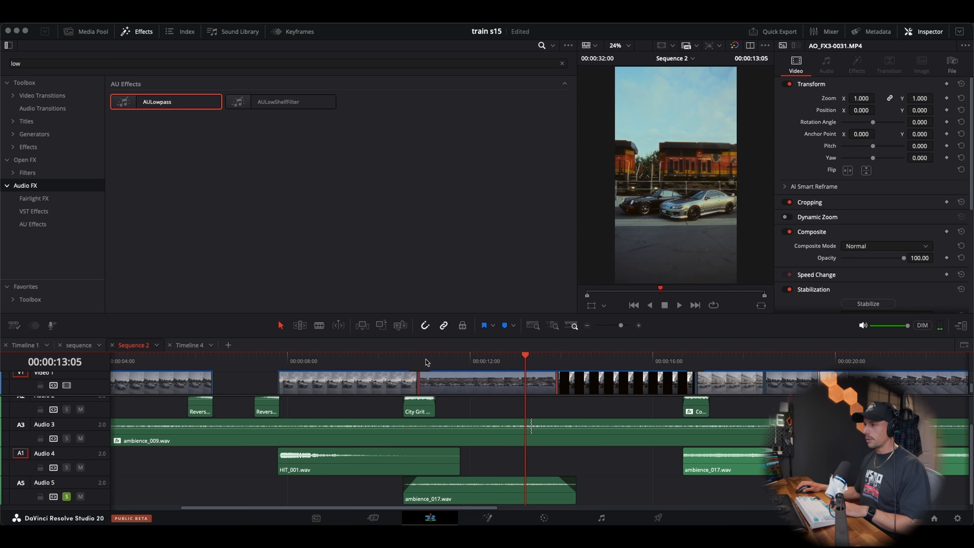
Play the soloed Audio 5 ambience clip from the start of the train clip to check its fades
click(418, 361)
key(space)
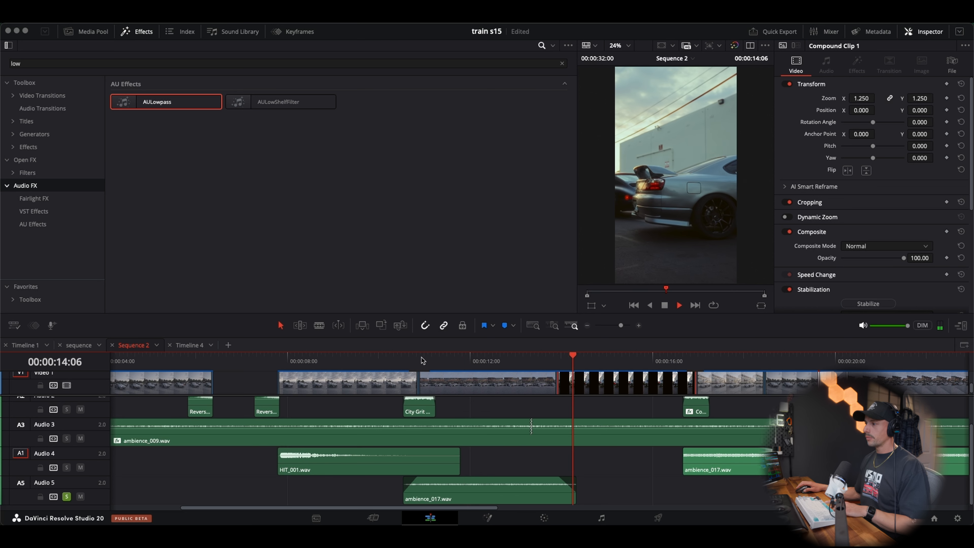
click(450, 361)
key(space)
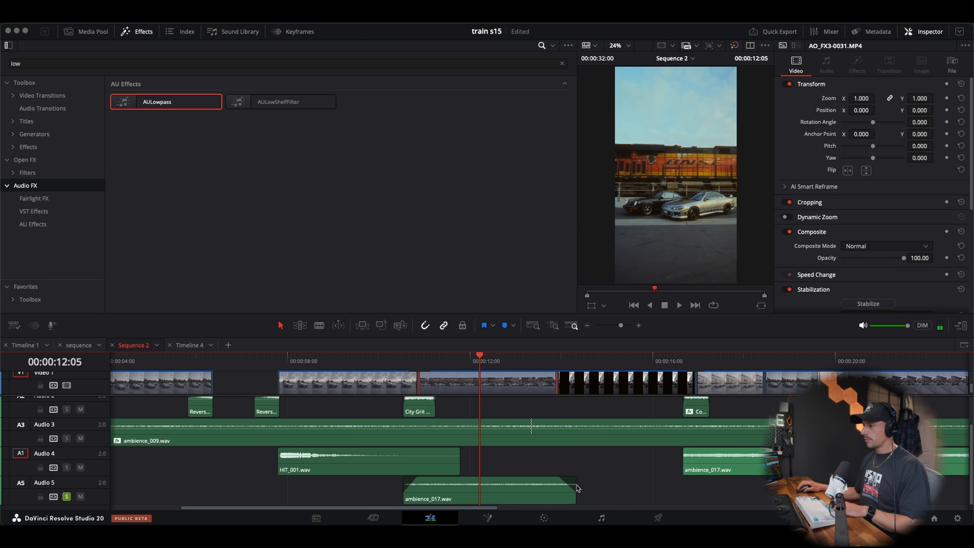
Shift the Audio 5 ambience clip to start before the City Grit wipe, extend its end further into Compound Clip 1, and replay it soloed
drag(577, 488, 587, 489)
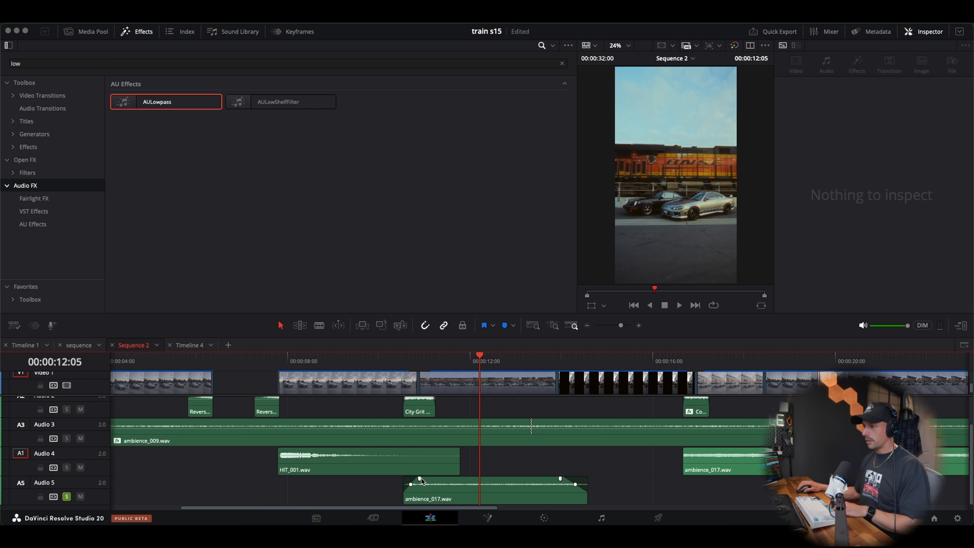
drag(426, 497, 411, 497)
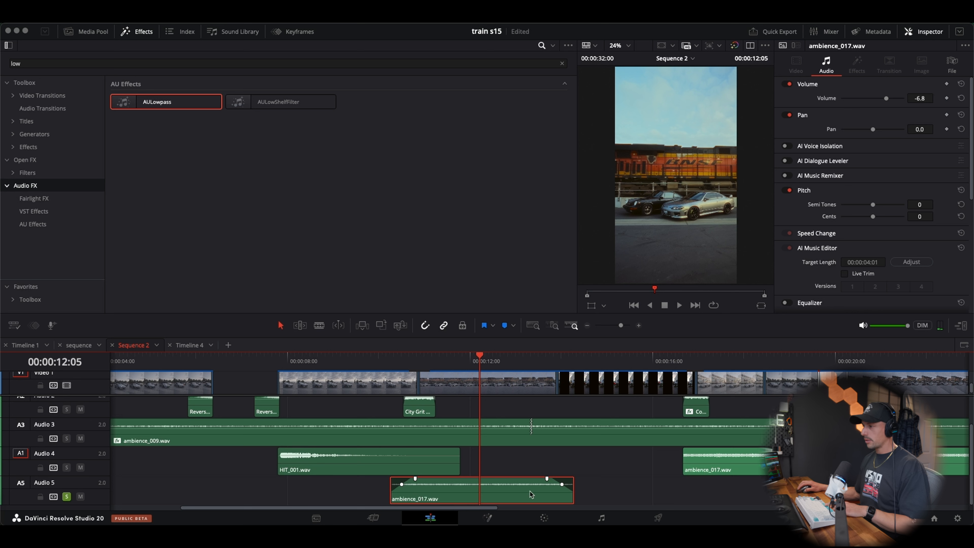
drag(570, 491, 585, 491)
click(371, 354)
key(space)
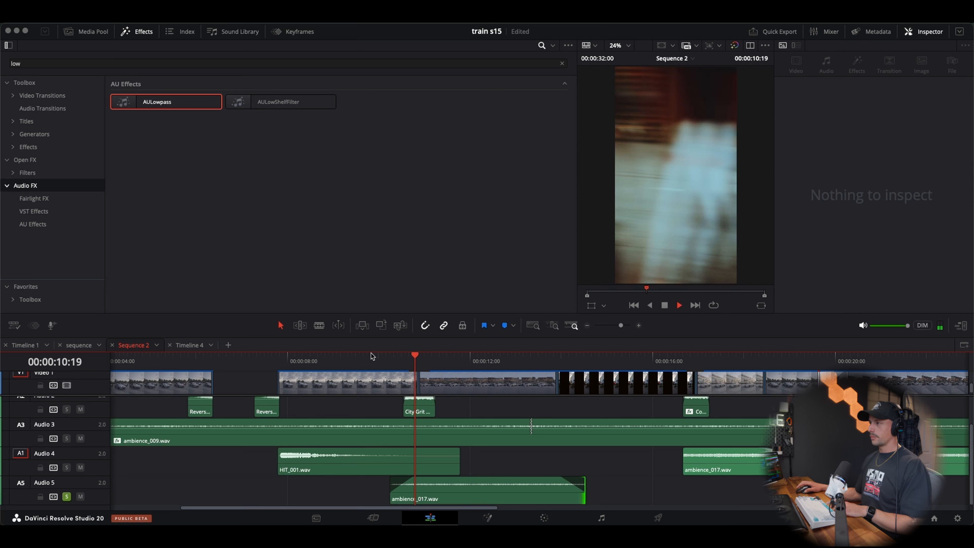
key(space)
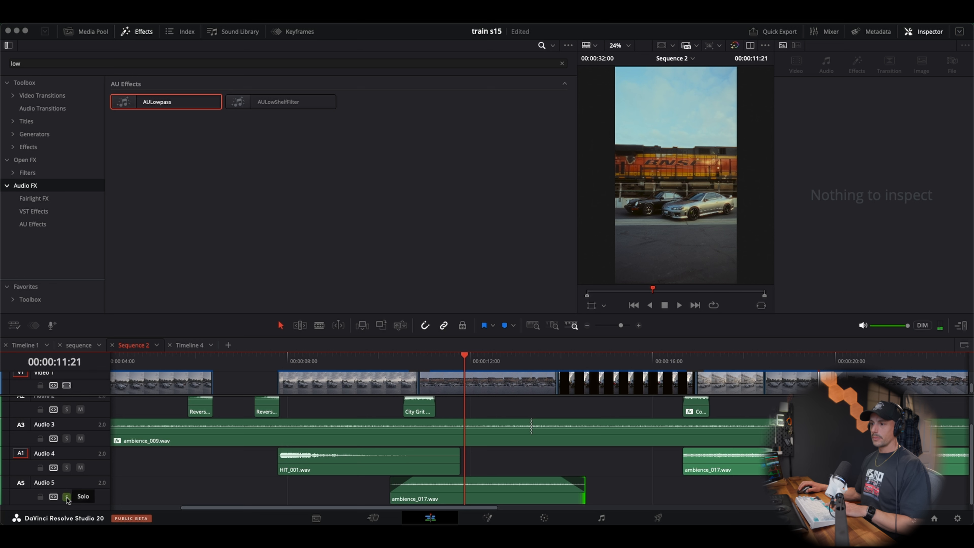
Play the full mix from just before the Audio 5 ambience clip through Compound Clip 1
click(386, 359)
key(space)
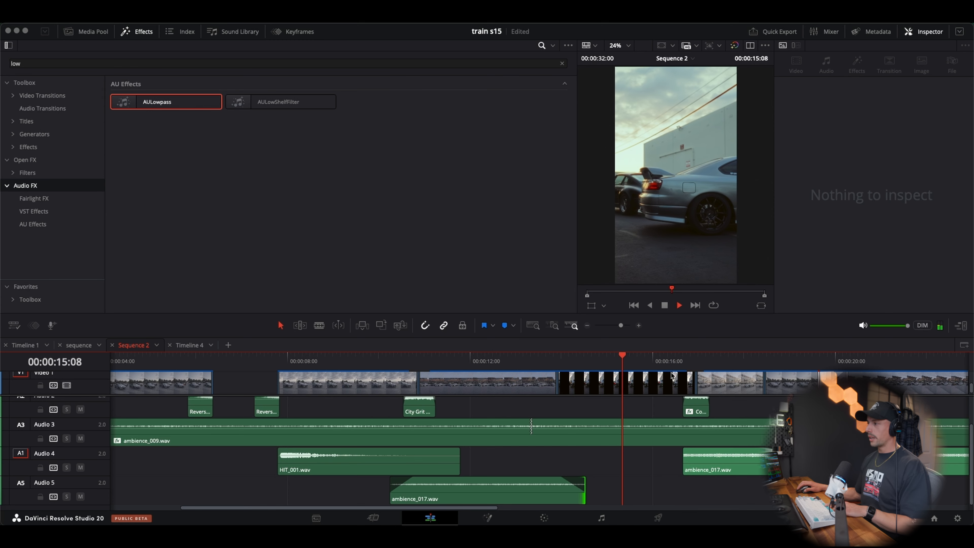
key(space)
Slightly lower the volume of the ambience_017.wav clip on Audio 4 that starts at the commuter wipe
scroll(637, 387, right, 1)
scroll(638, 388, right, 5)
click(366, 360)
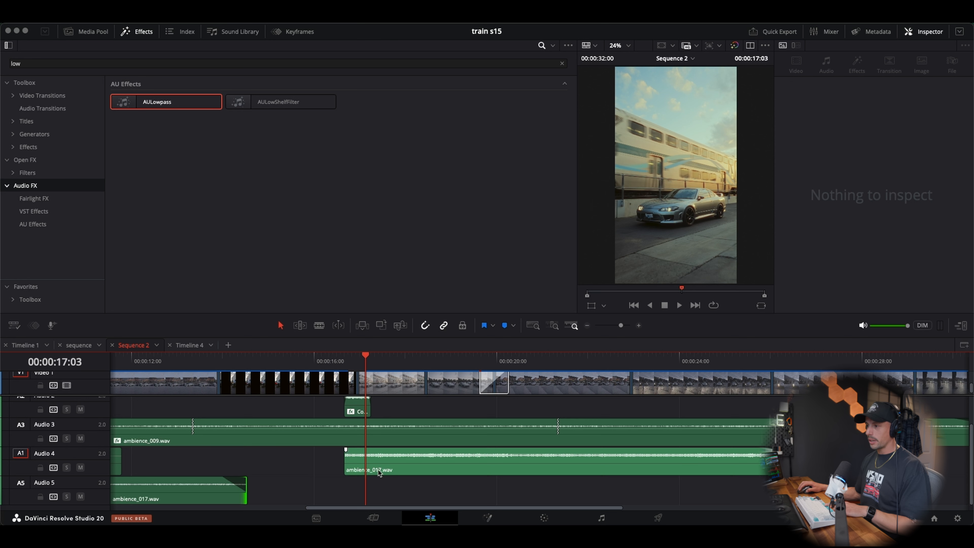
drag(434, 453, 434, 455)
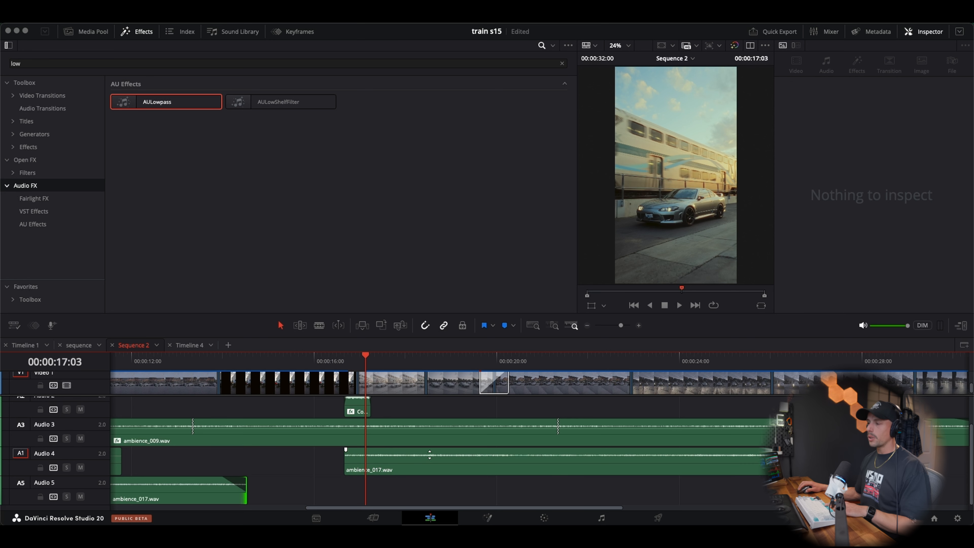
Fade in the Audio 4 ambience_017.wav clip from its start up to the cut to the train shot at 00:00:16:23
click(358, 358)
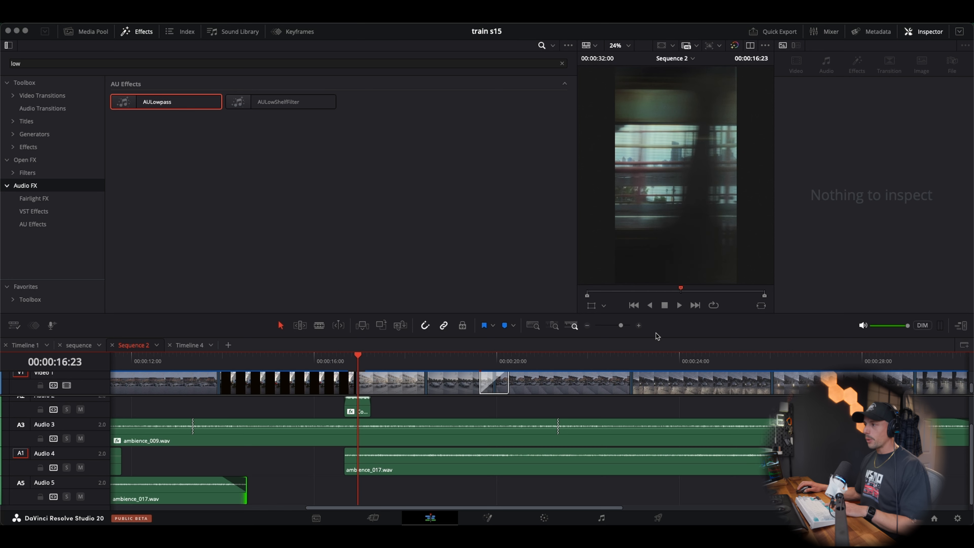
click(640, 326)
click(639, 325)
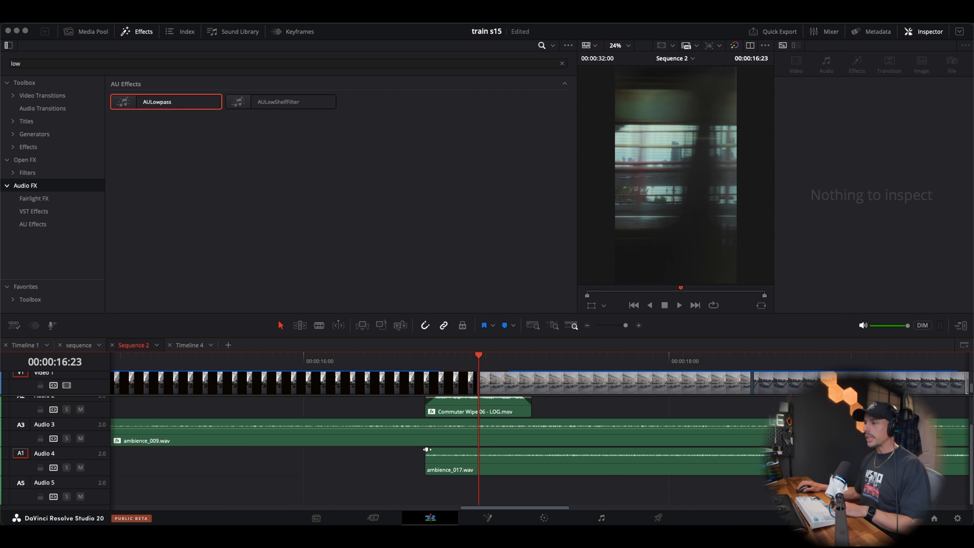
drag(426, 449, 472, 451)
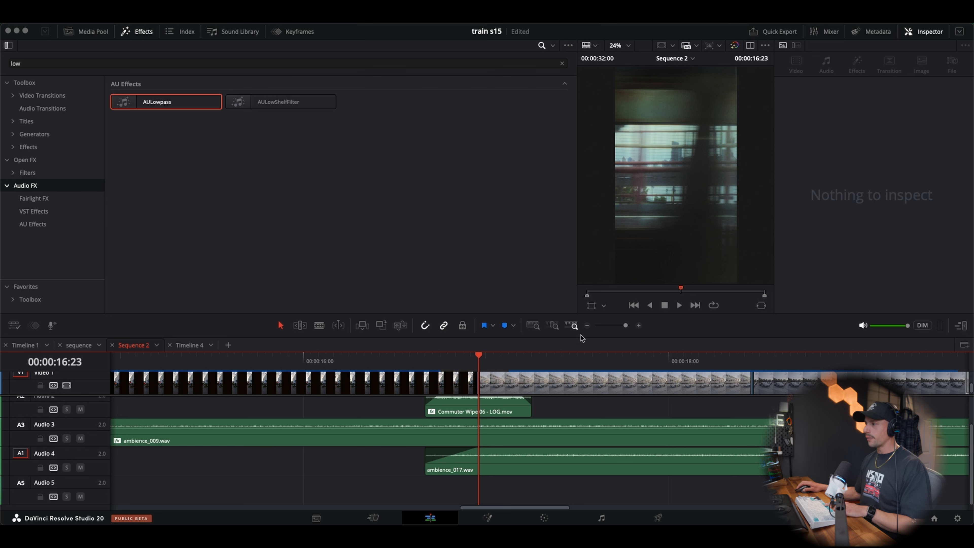
click(587, 325)
click(586, 326)
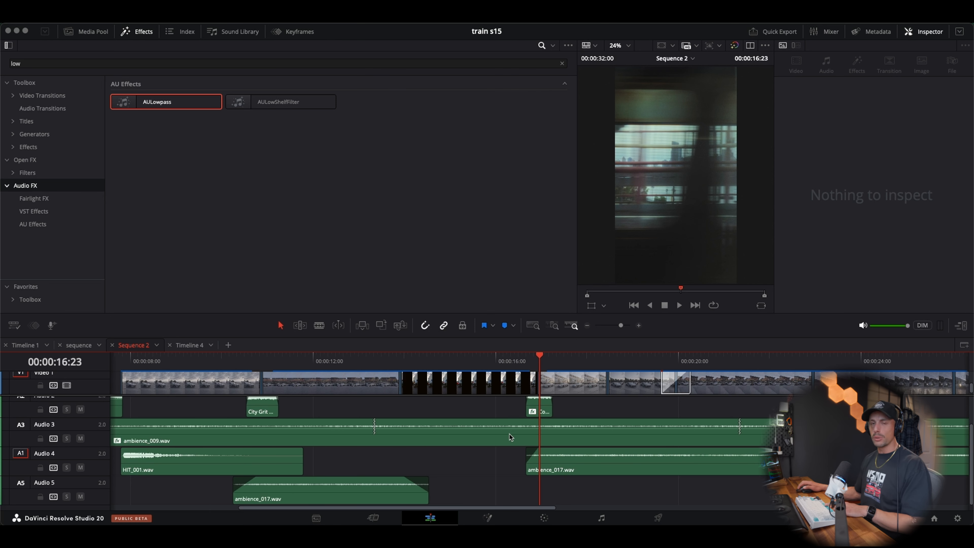
Play the commuter wipe and train shot to check the Audio 4 ambience fade-in
scroll(507, 436, right, 5)
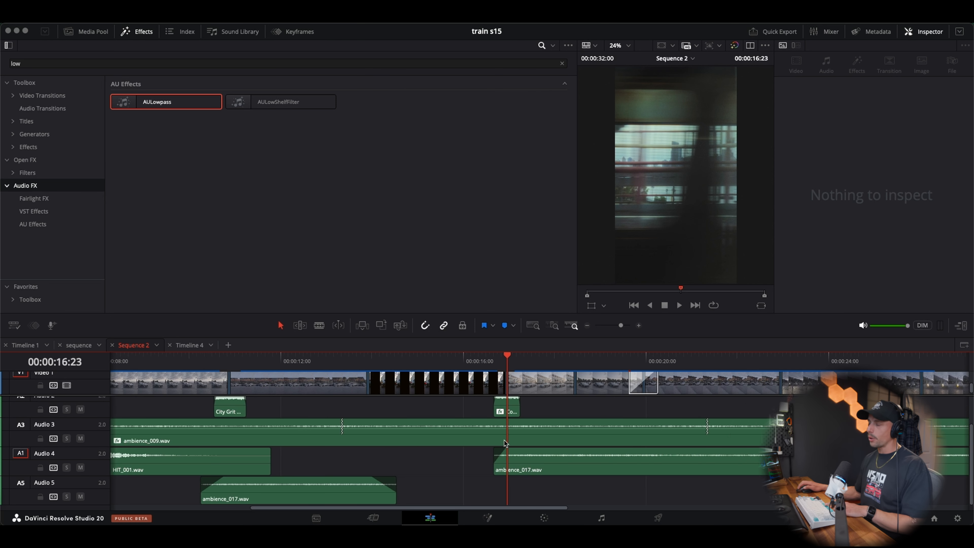
click(235, 366)
key(space)
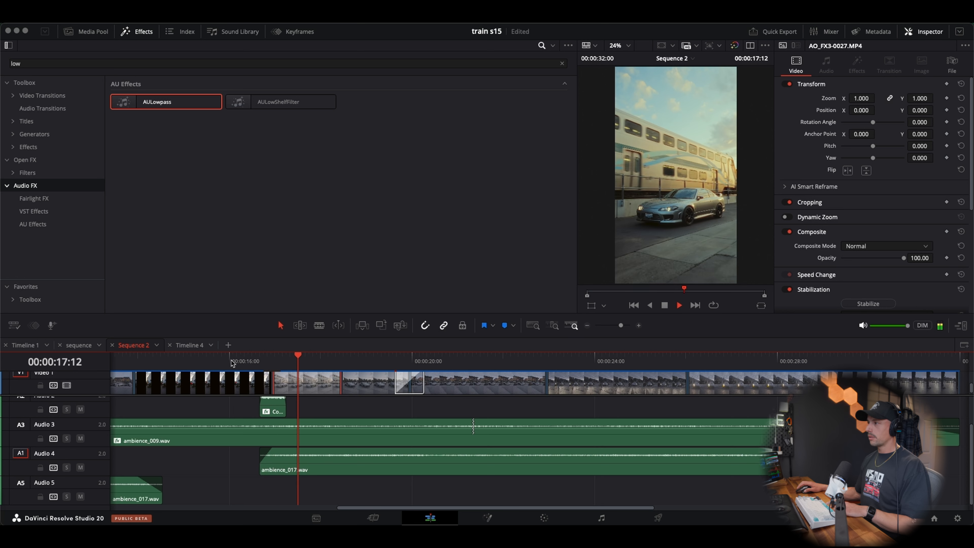
key(space)
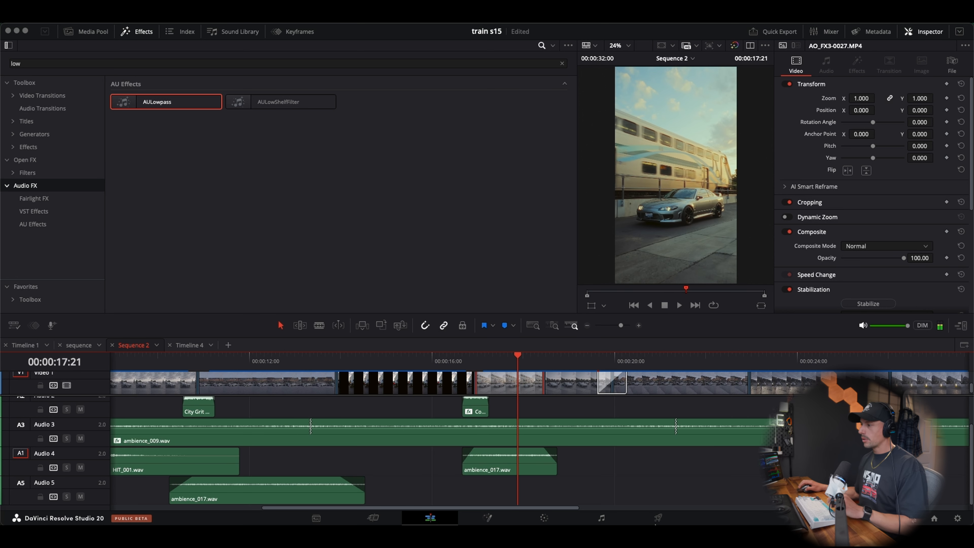
Add ambience_004 from the Essential SFX Ambience category to Audio 5 beneath the silver train shot
mouse_move(655, 524)
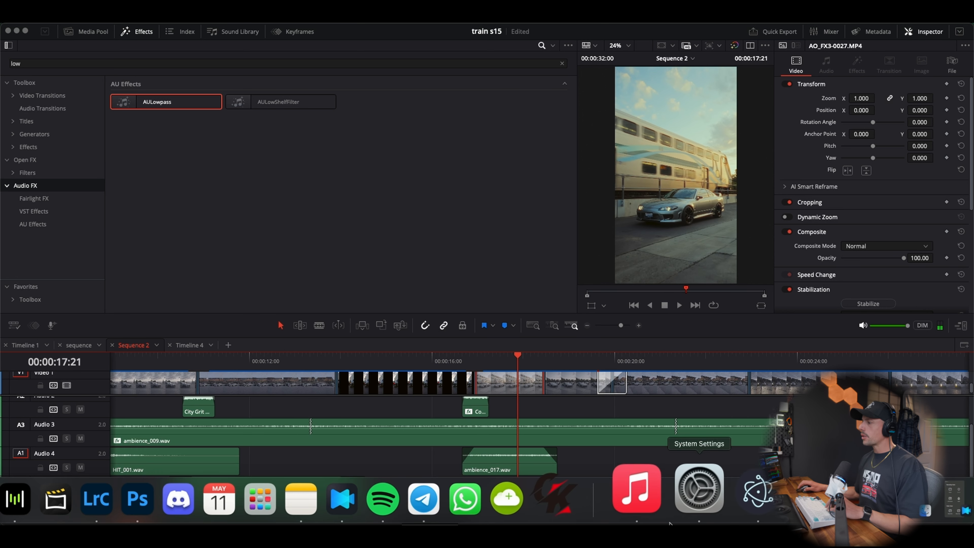
click(733, 495)
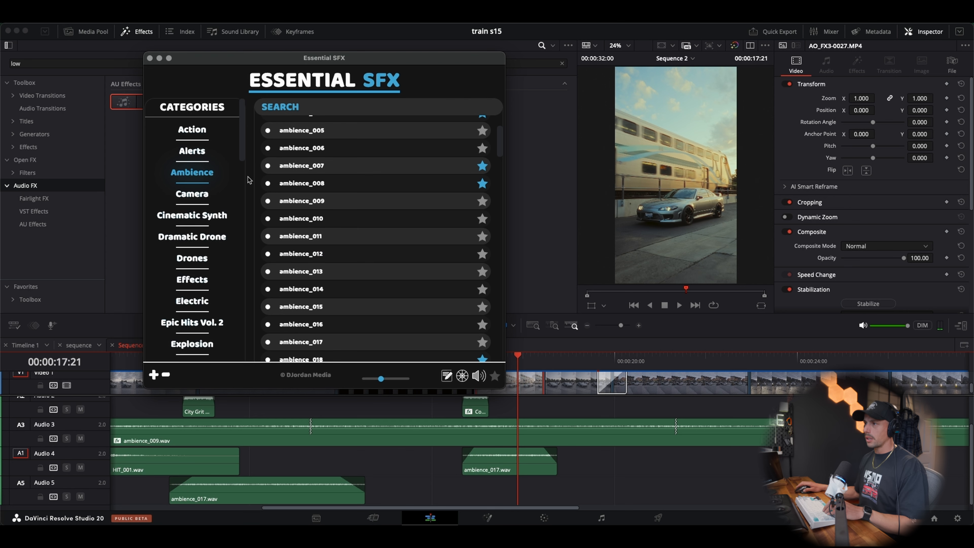
scroll(416, 208, up, 3)
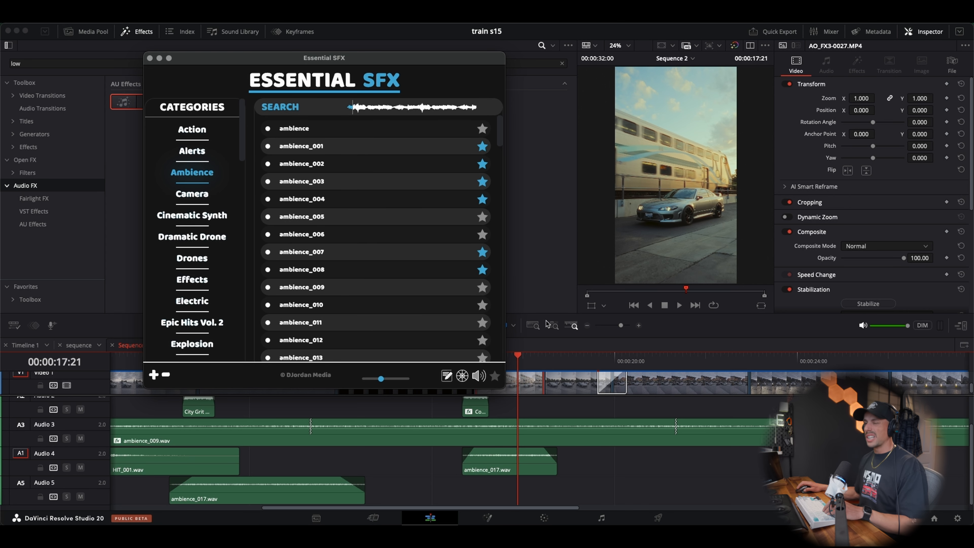
scroll(580, 366, left, 4)
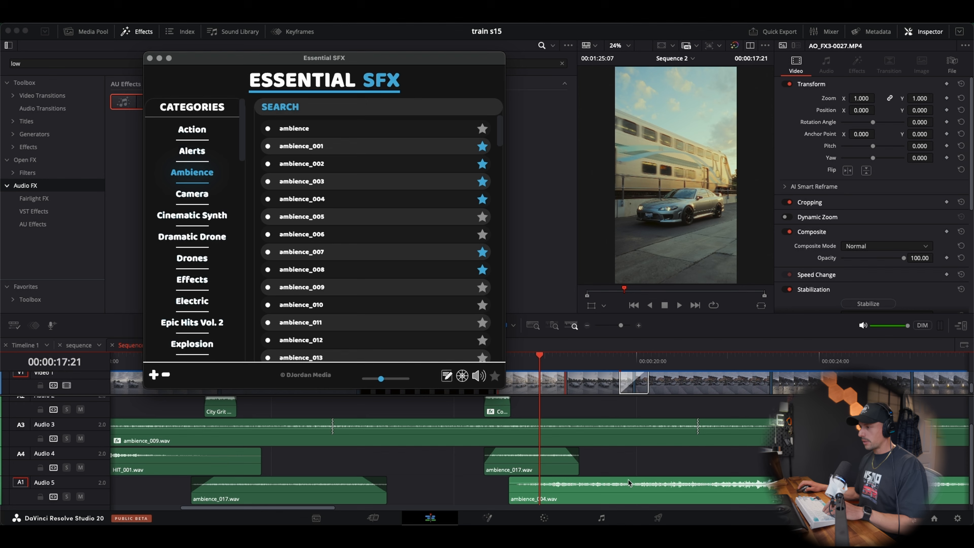
click(624, 493)
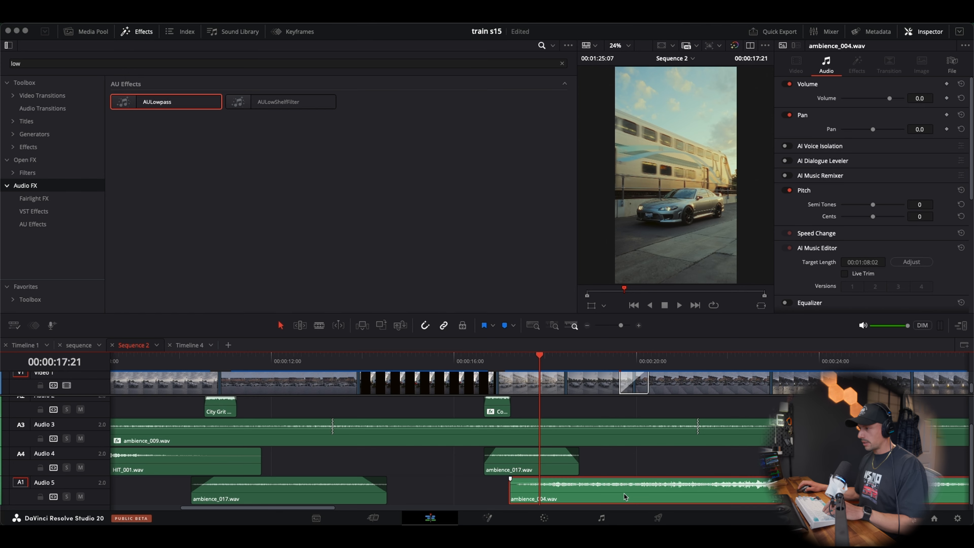
Cut a short section from ambience_004.wav, place it on Audio 5 from about 00:00:16:13, and keep the remainder further down the track
drag(624, 494, 860, 495)
key(b)
click(602, 491)
key(a)
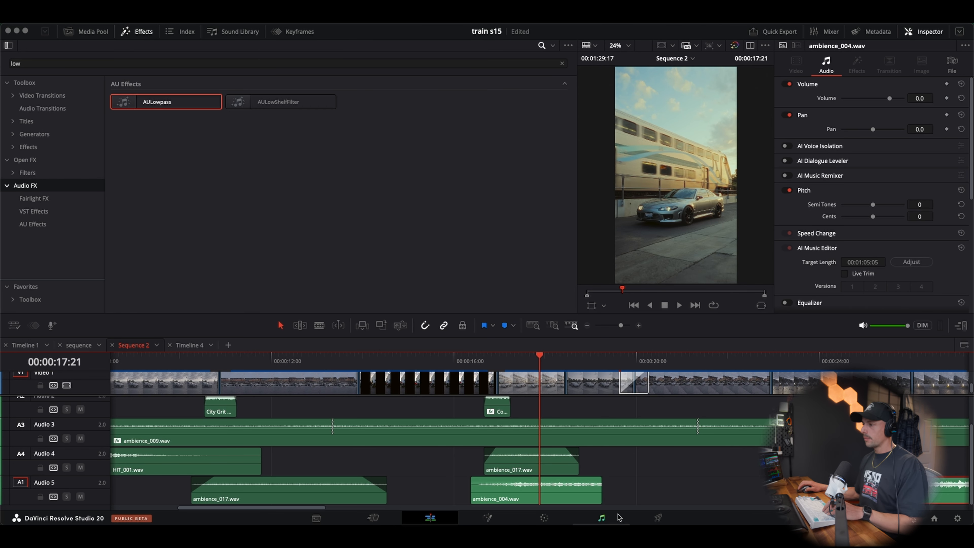
drag(568, 488, 579, 489)
Play the full mix from before the commuter wipe to the end of the short ambience_004.wav section
click(454, 353)
key(space)
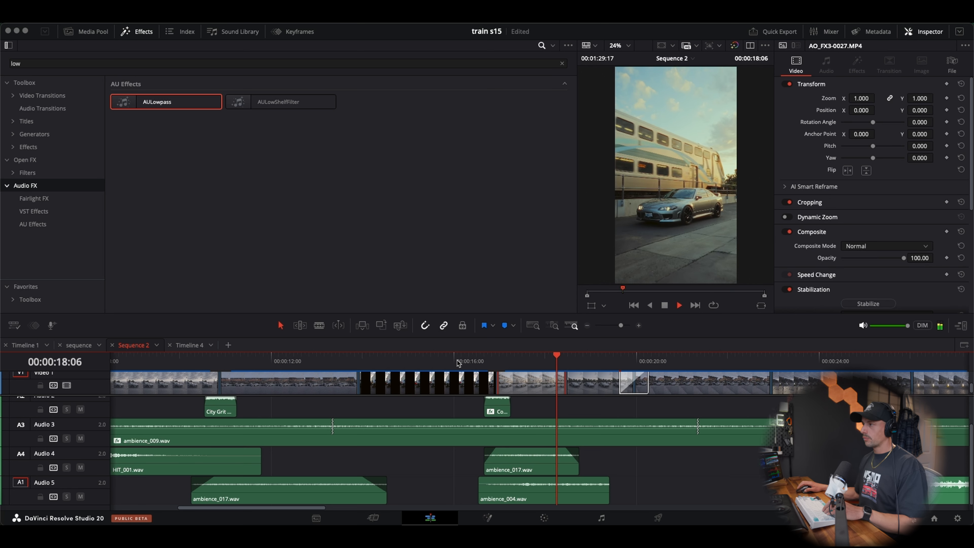
key(space)
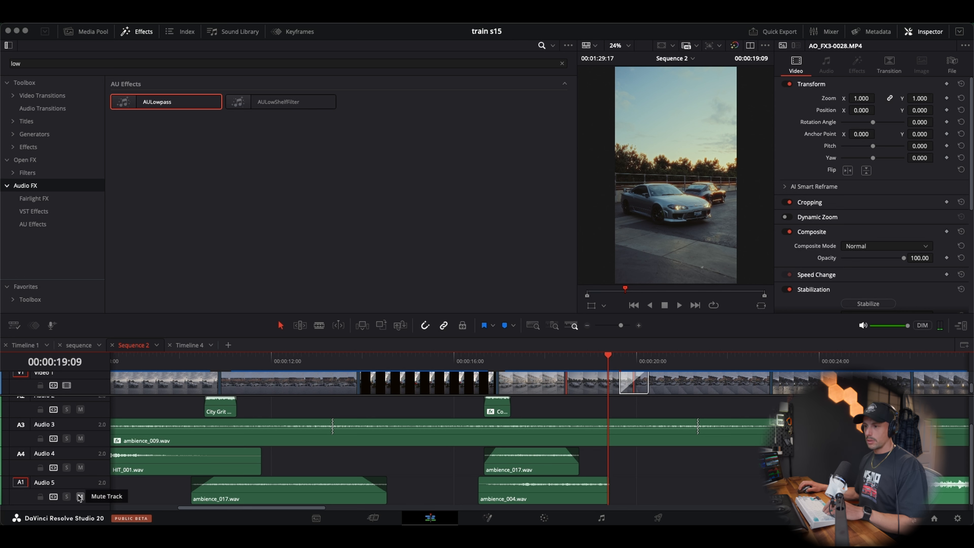
Solo Audio 3 and Audio 5 and play the train shot to hear the two ambiences together
click(67, 438)
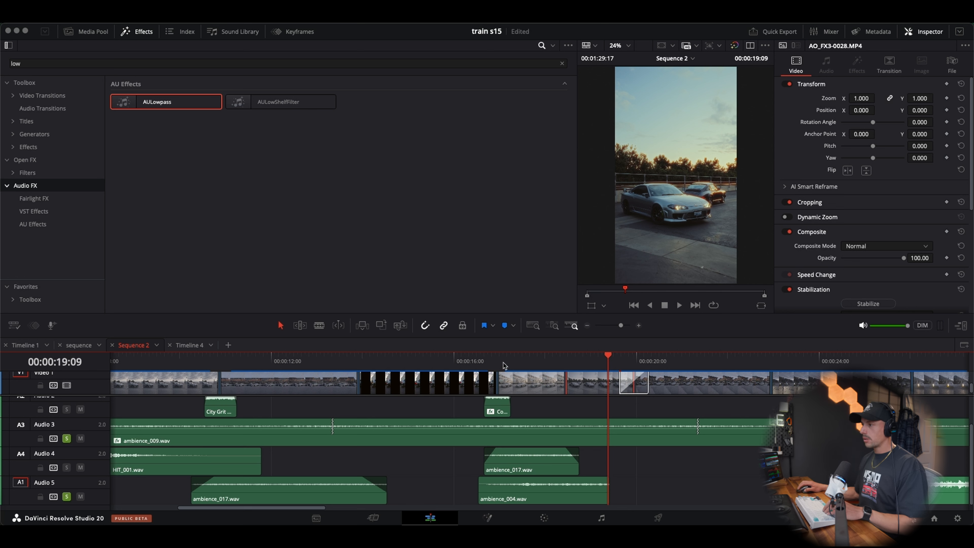
click(488, 362)
key(space)
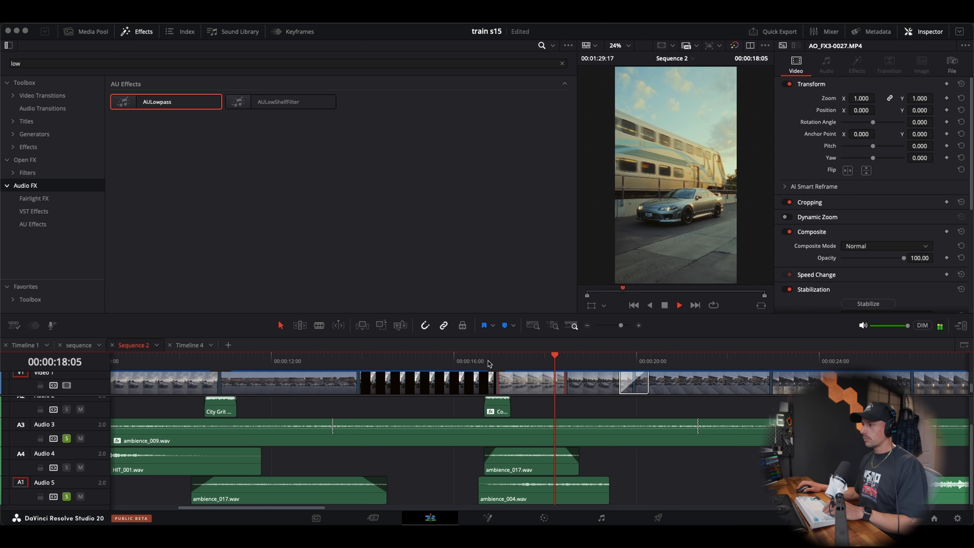
key(space)
Solo Audio 4 as well and replay the three layered ambiences from the commuter wipe
click(66, 467)
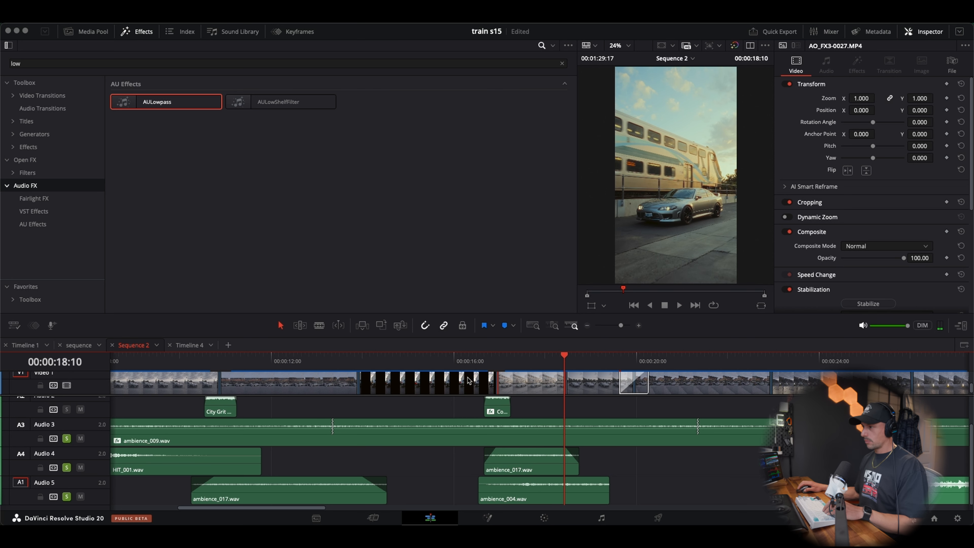
click(489, 361)
key(space)
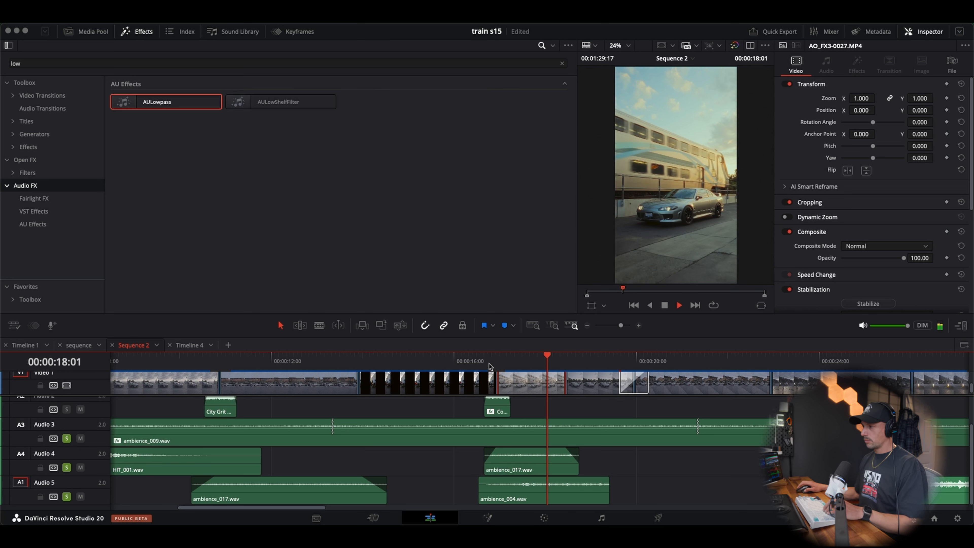
key(space)
scroll(73, 445, up, 2)
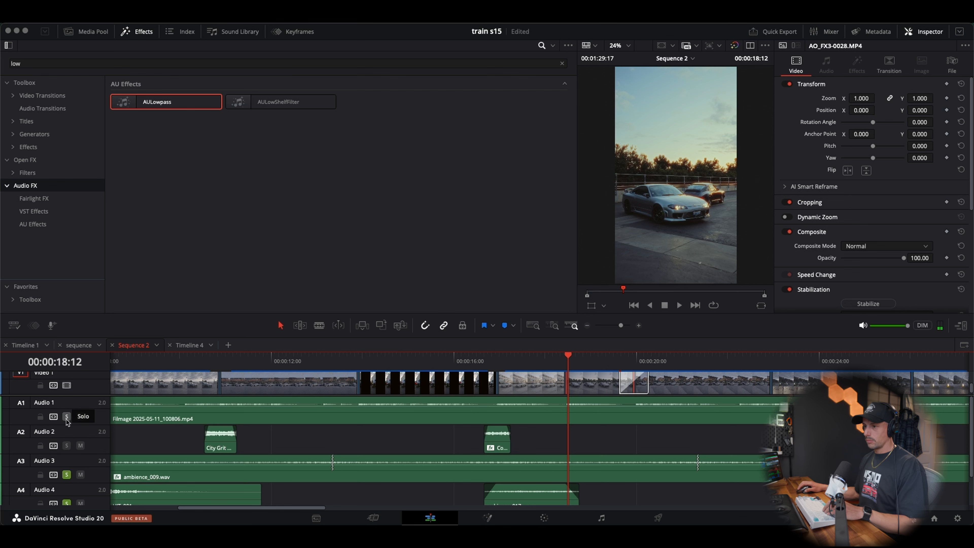
scroll(496, 409, down, 2)
click(496, 361)
click(479, 361)
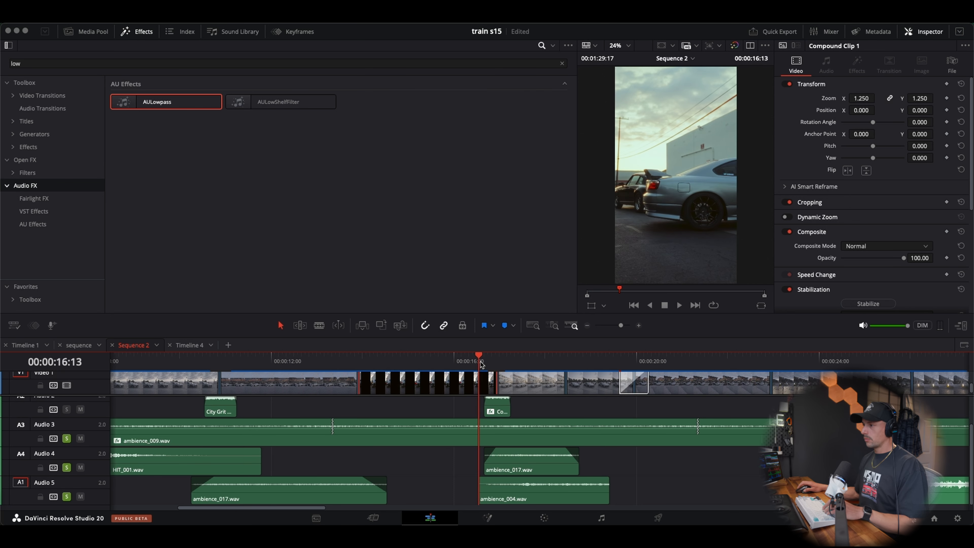
key(space)
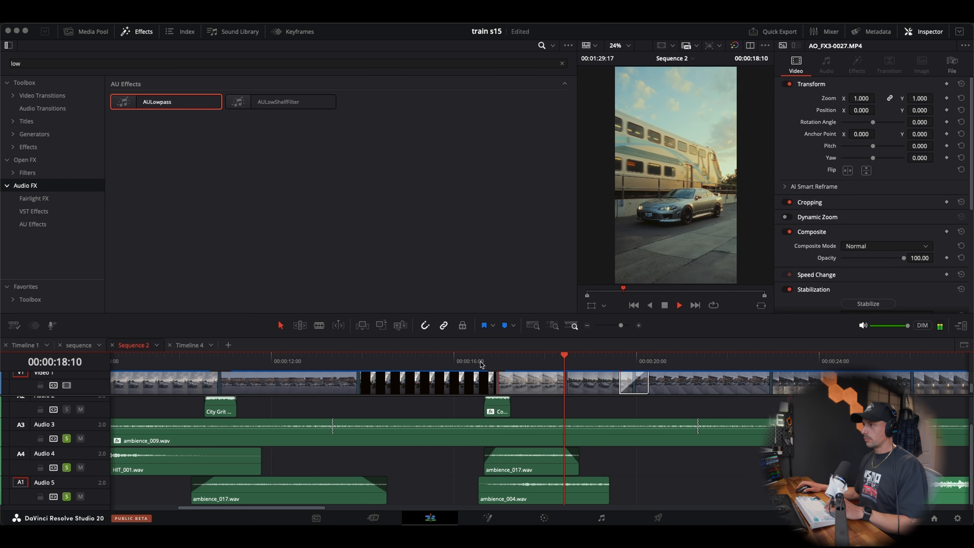
Clear the solo from Audio 3, 4 and 5 and replay the full mix from before the commuter wipe
click(66, 438)
click(67, 467)
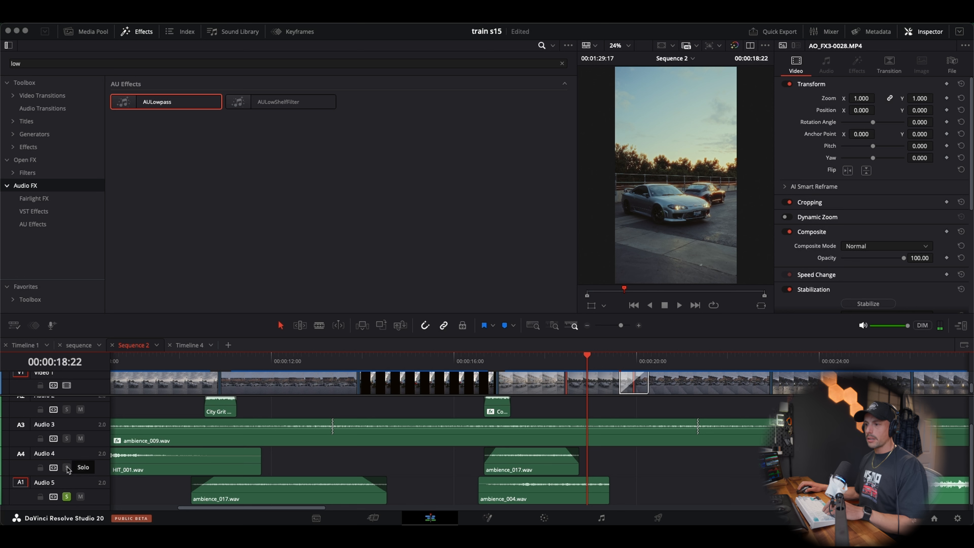
click(66, 496)
scroll(69, 465, up, 1)
click(66, 416)
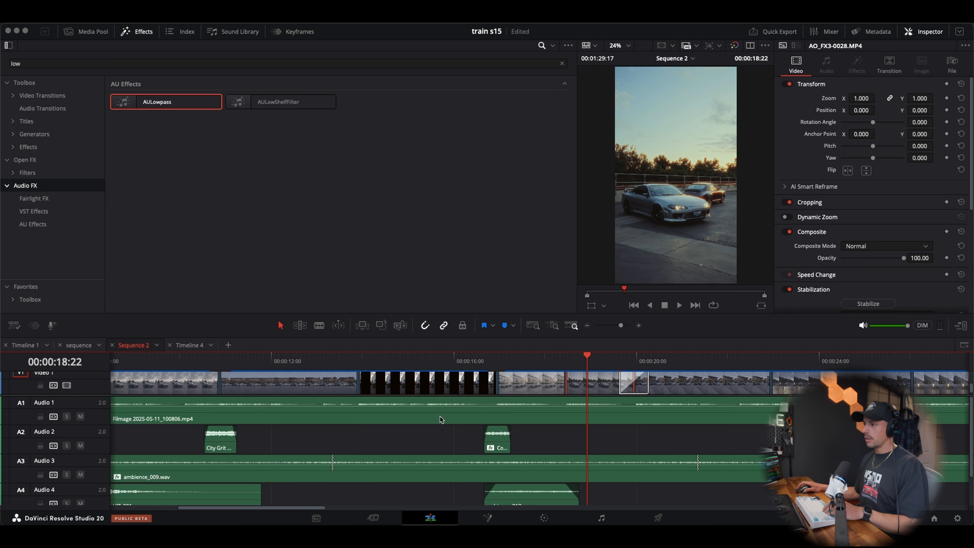
click(474, 363)
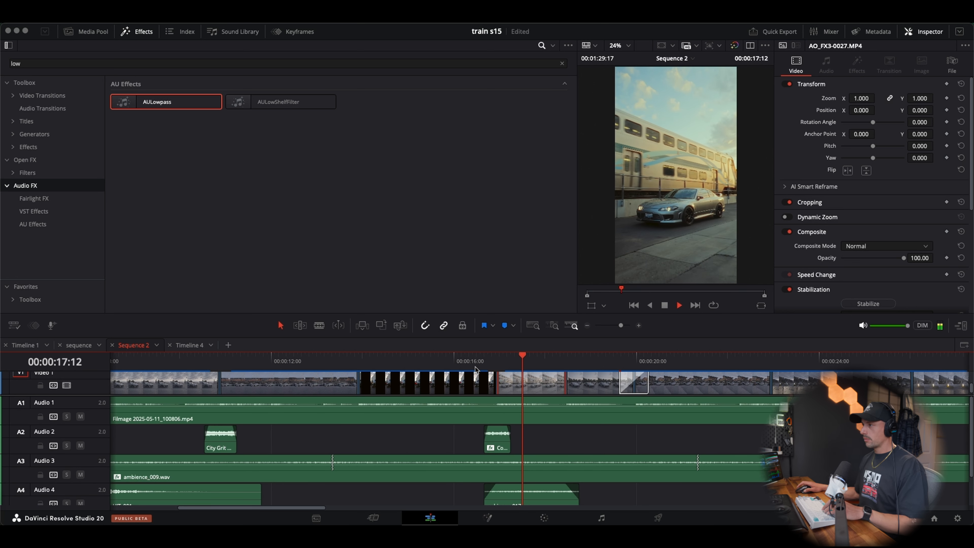
click(457, 361)
key(space)
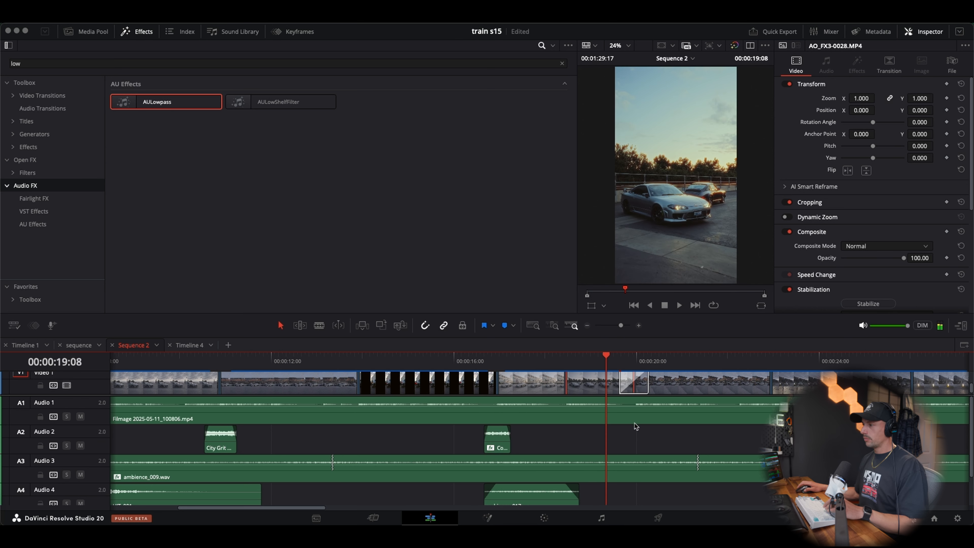
key(space)
Shorten the ambience_004.wav section to end just after the Audio 4 ambience, add a short fade-out, and replay the train shot
scroll(627, 475, down, 1)
drag(606, 489, 584, 491)
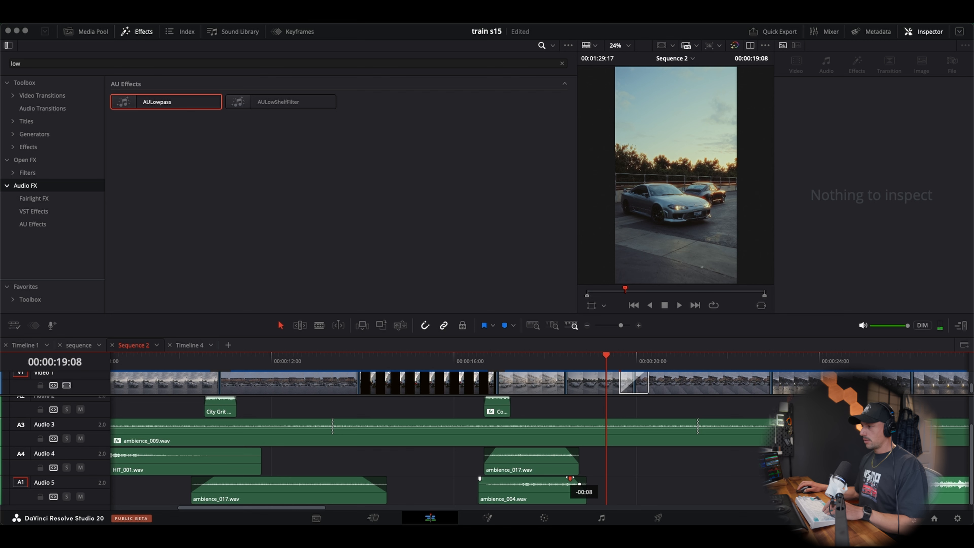
click(493, 361)
key(space)
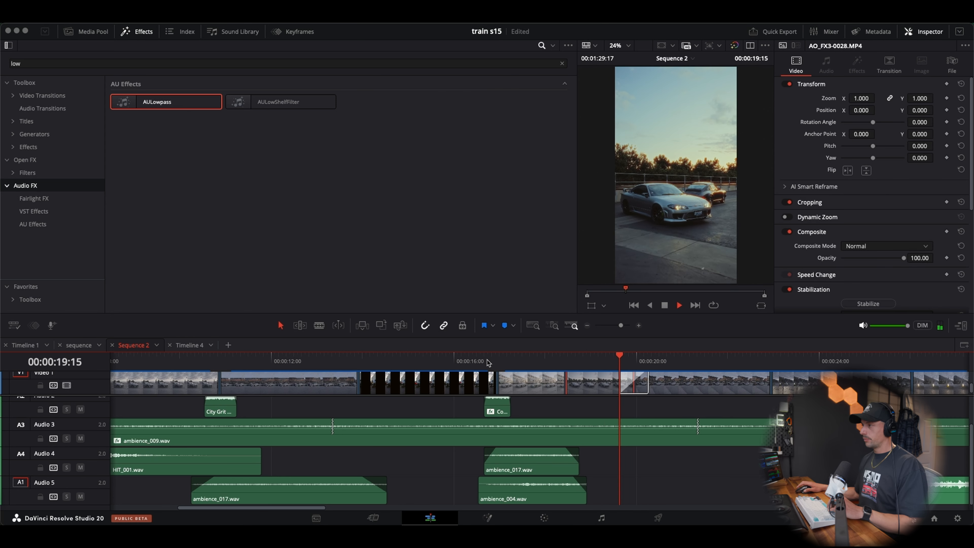
click(488, 361)
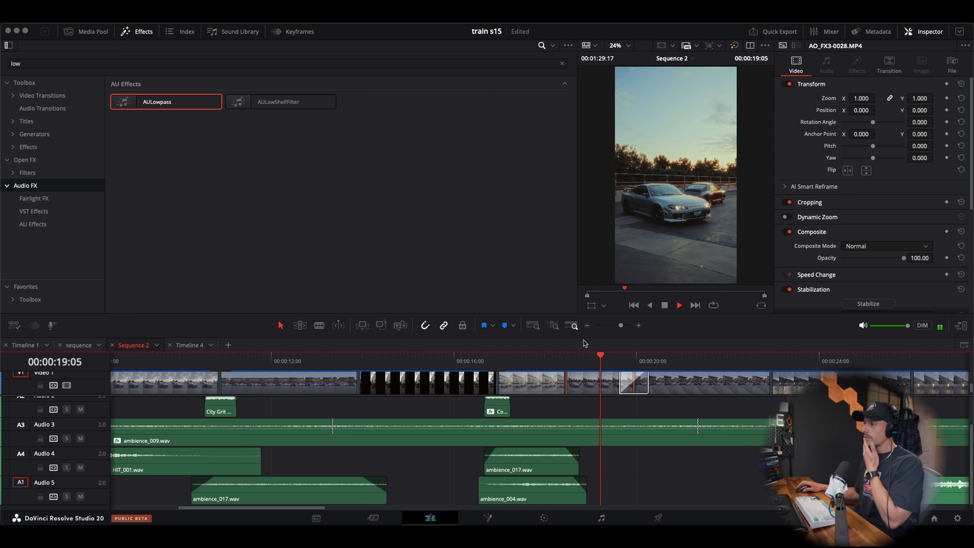
key(space)
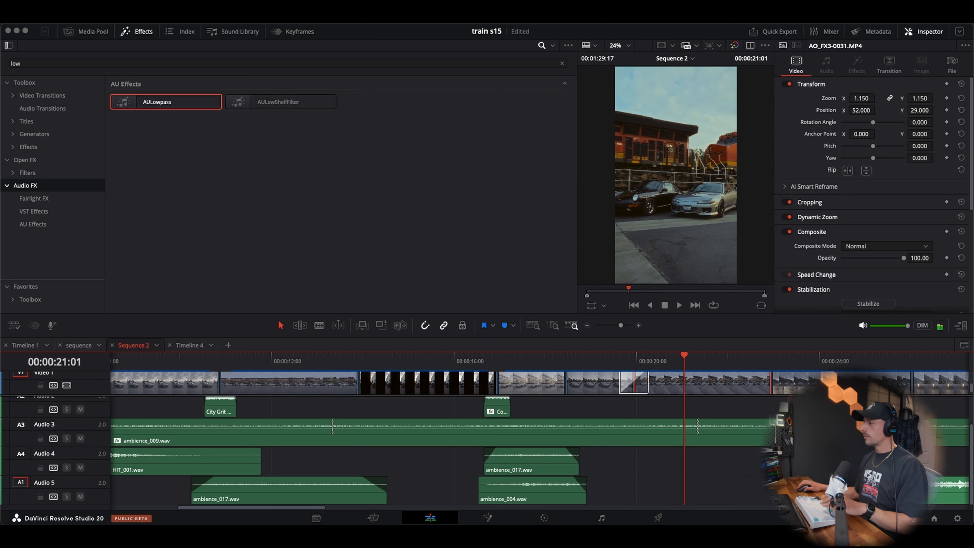
Play the transition into the orange locomotive shot to check the ambience on Audio 4
click(590, 363)
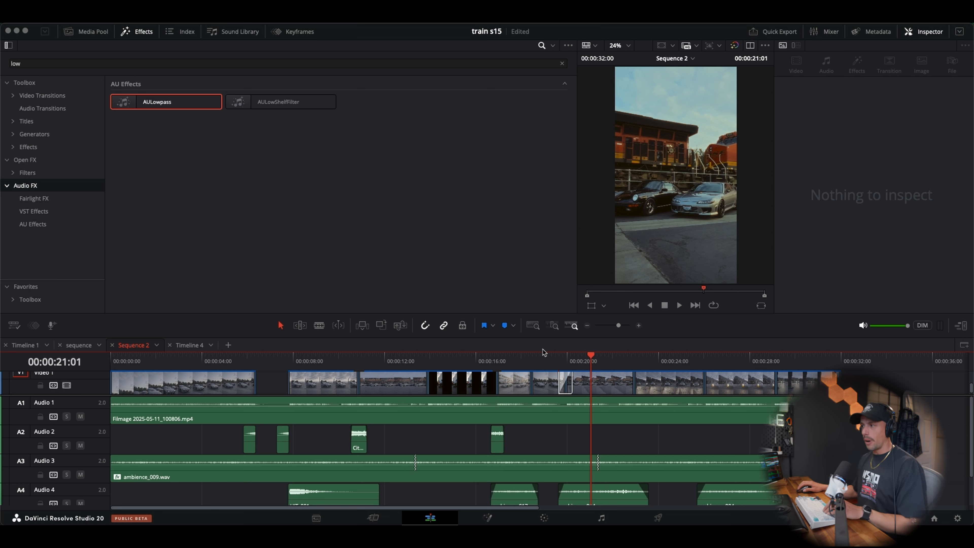
click(542, 357)
key(space)
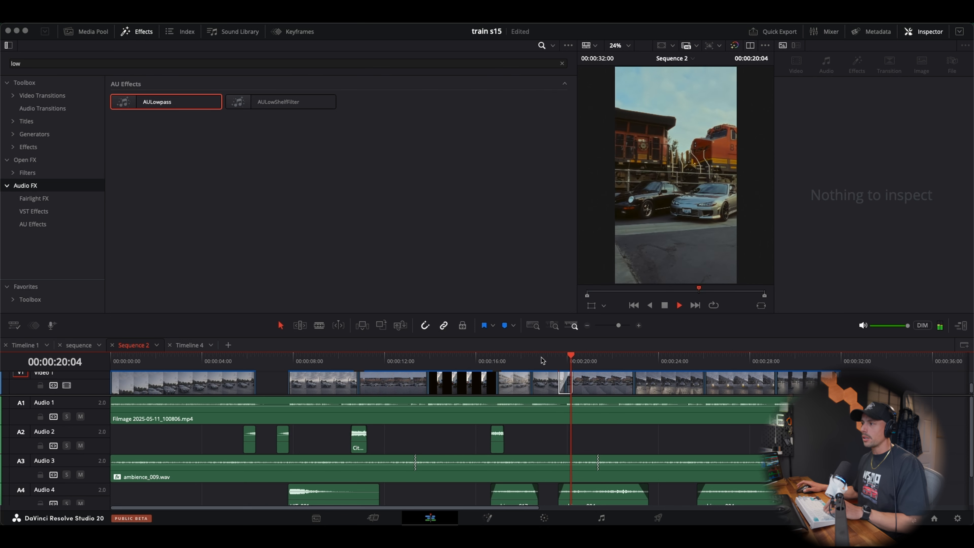
click(563, 358)
click(554, 357)
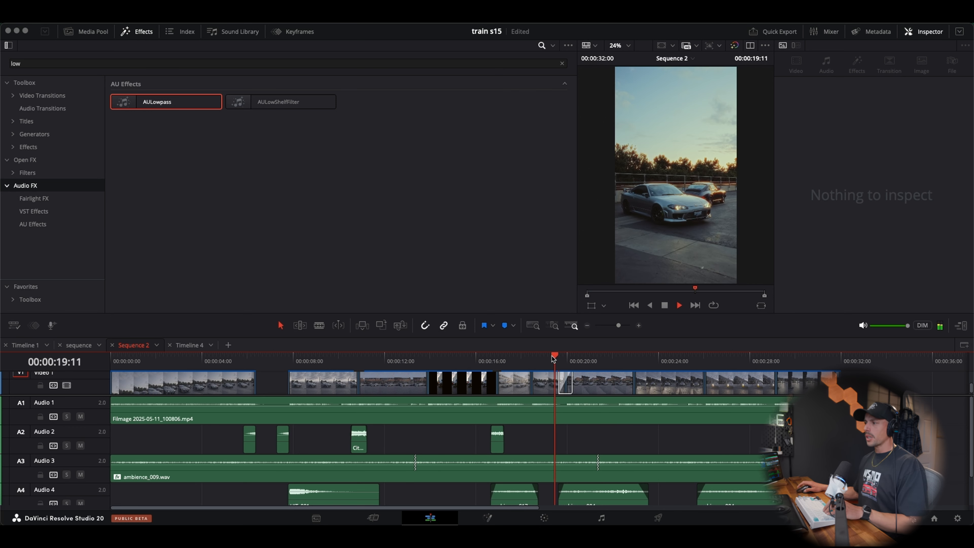
Audition Camera_4, Camera_2, Camera_1 and Camera from the Camera category in Essential SFX for the flash transition into the locomotive shot
click(552, 358)
key(space)
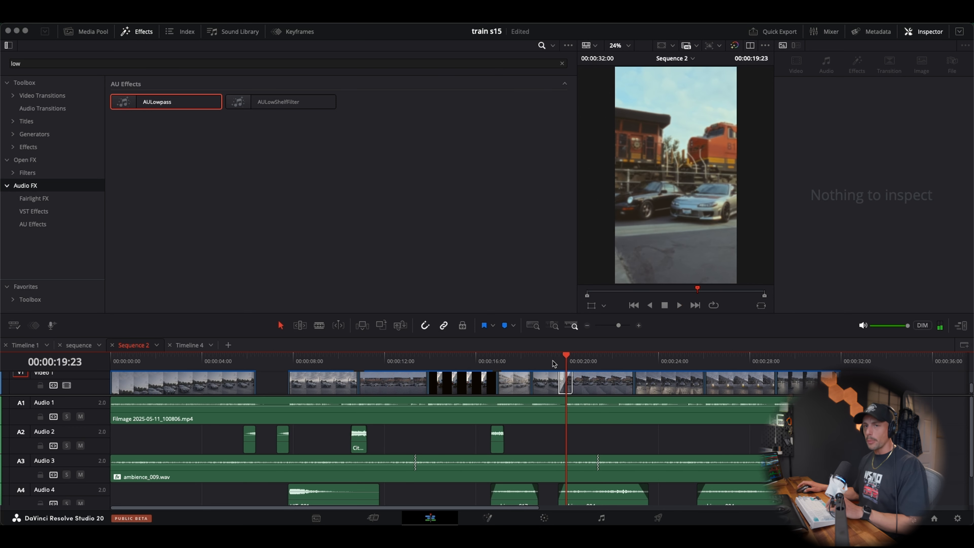
click(730, 488)
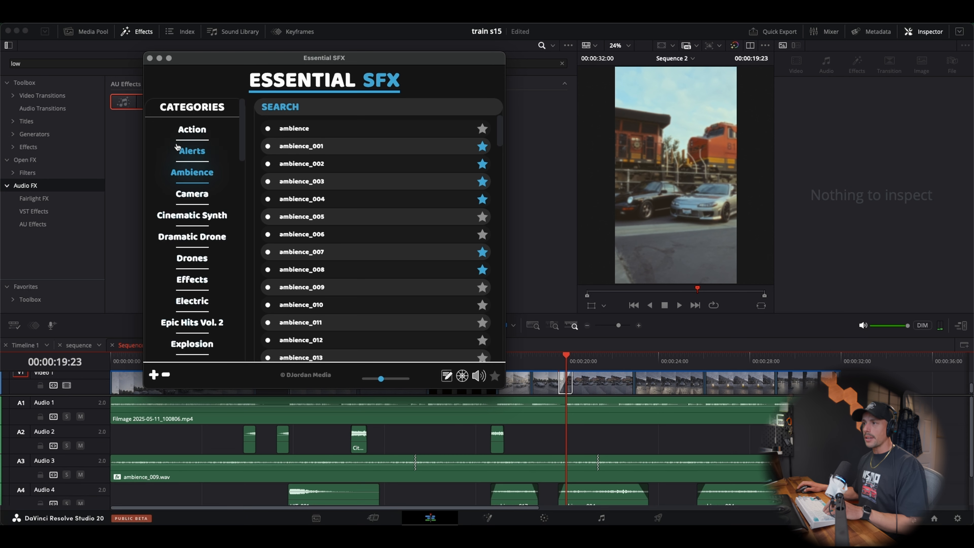
click(184, 195)
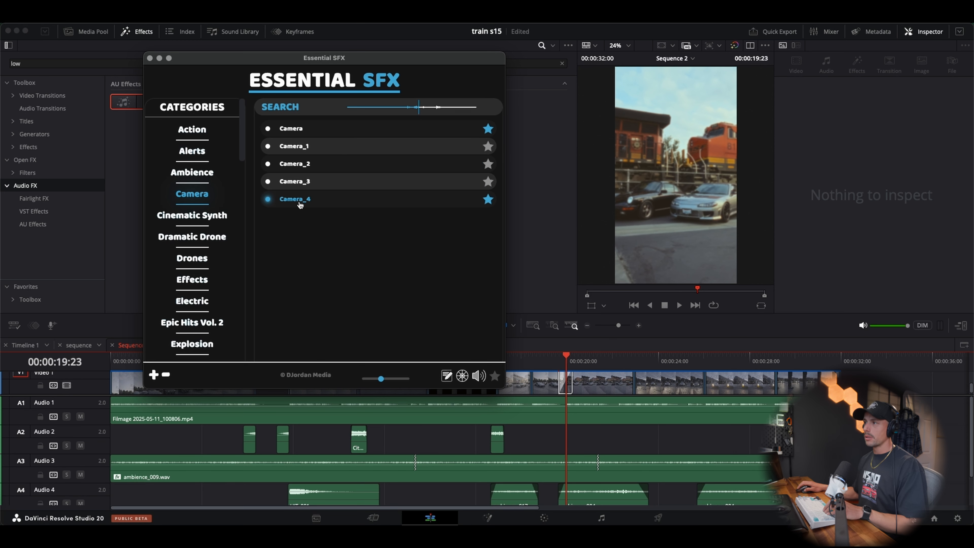
click(294, 164)
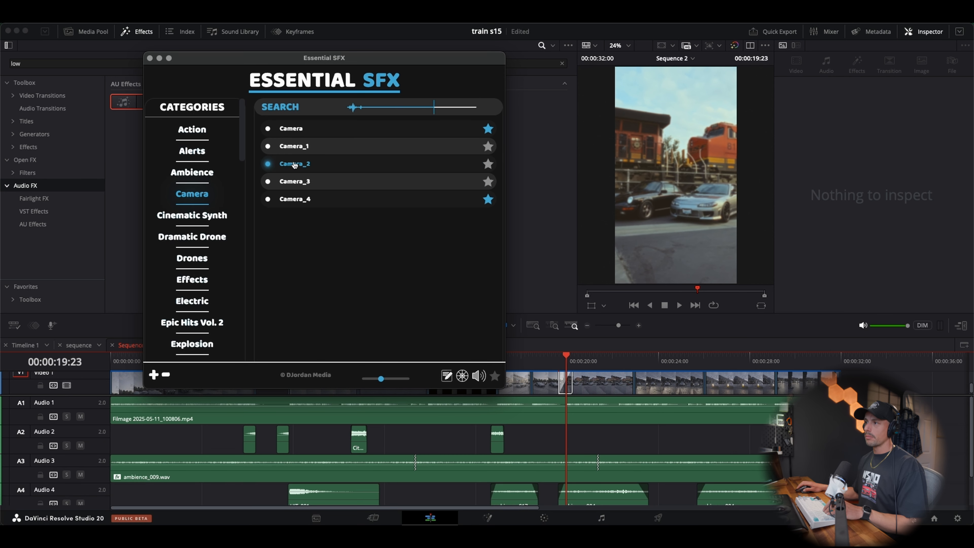
click(296, 147)
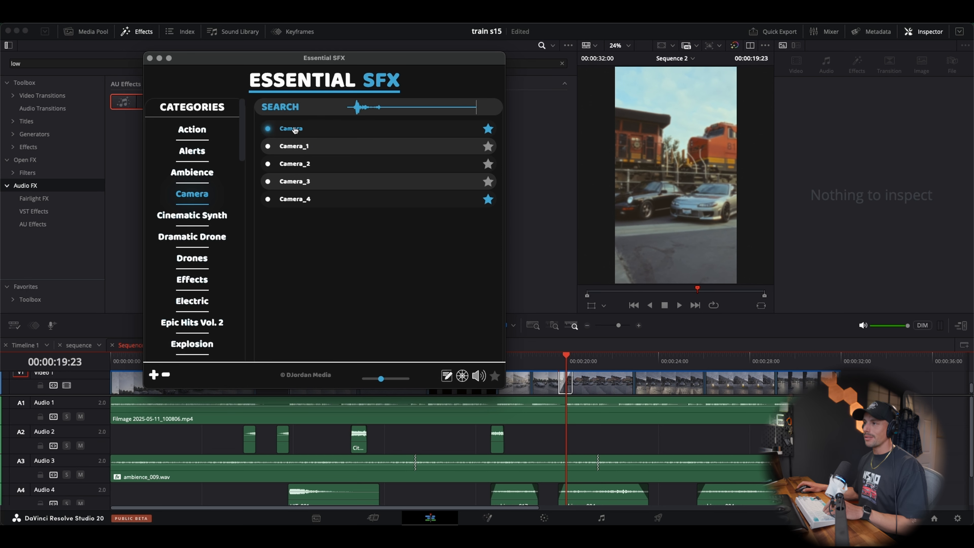
Place Camera.wav on Audio 2 under the flash transition into the locomotive shot and lower its volume to about -13.6 dB
click(607, 446)
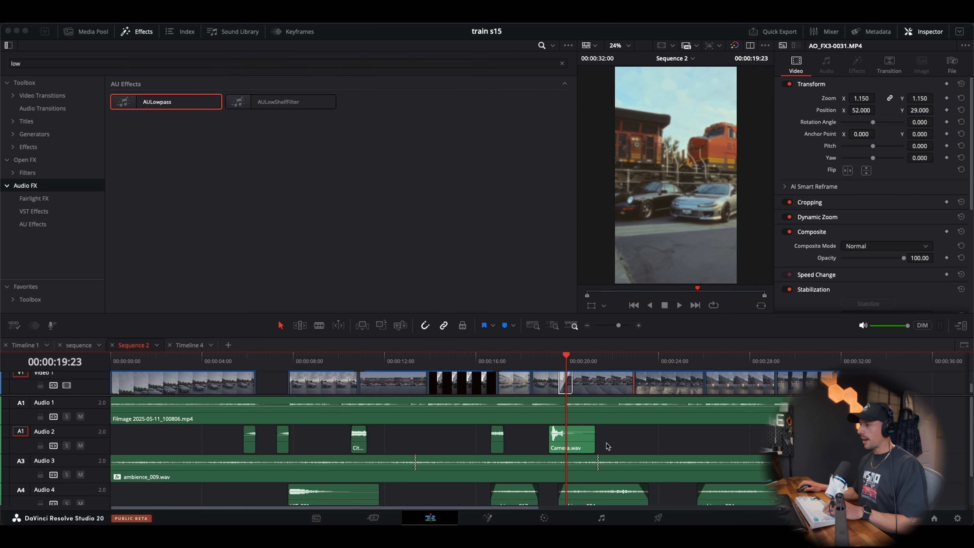
drag(583, 444, 594, 443)
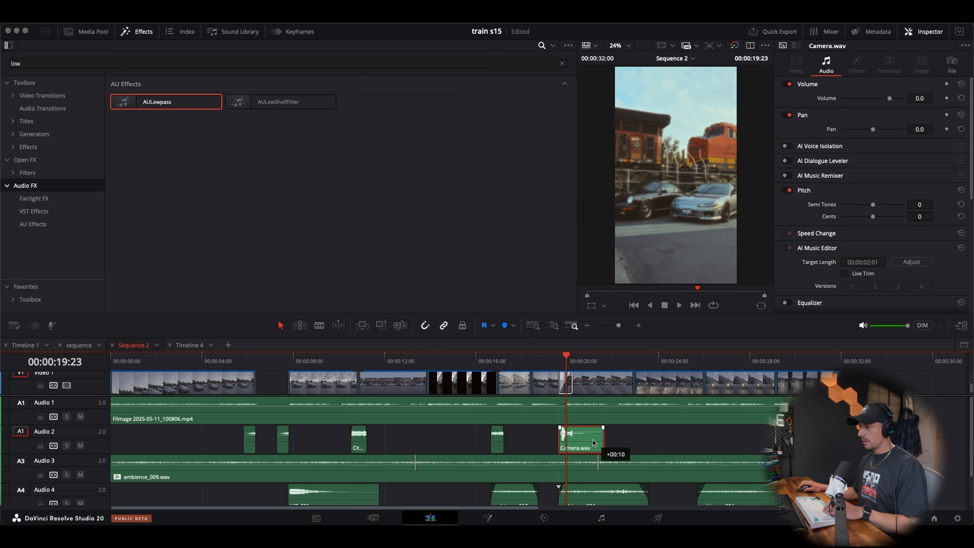
click(639, 325)
mouse_move(563, 447)
mouse_down()
mouse_move(573, 446)
mouse_move(565, 436)
mouse_up()
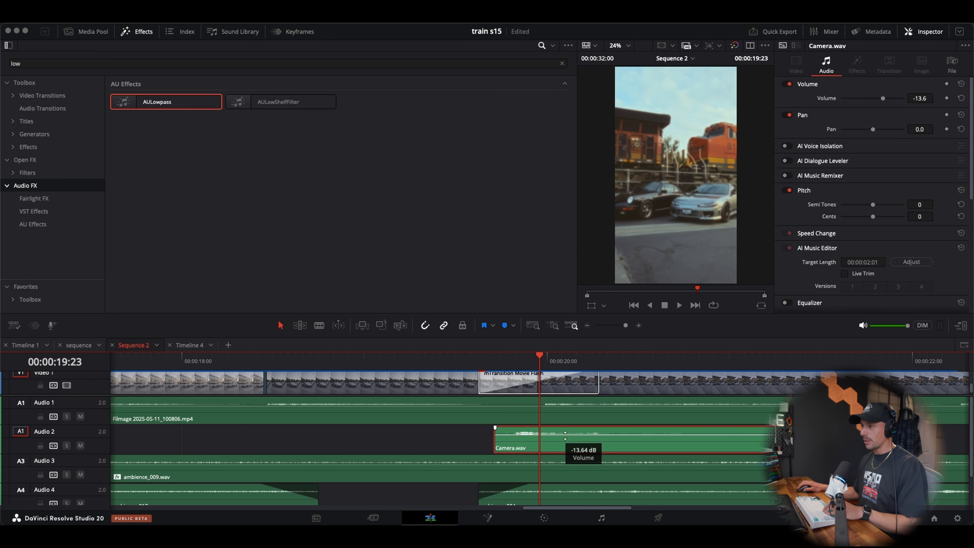
Play the flash transition from 00:00:19:00 to check the timing and level of the camera sound
click(365, 358)
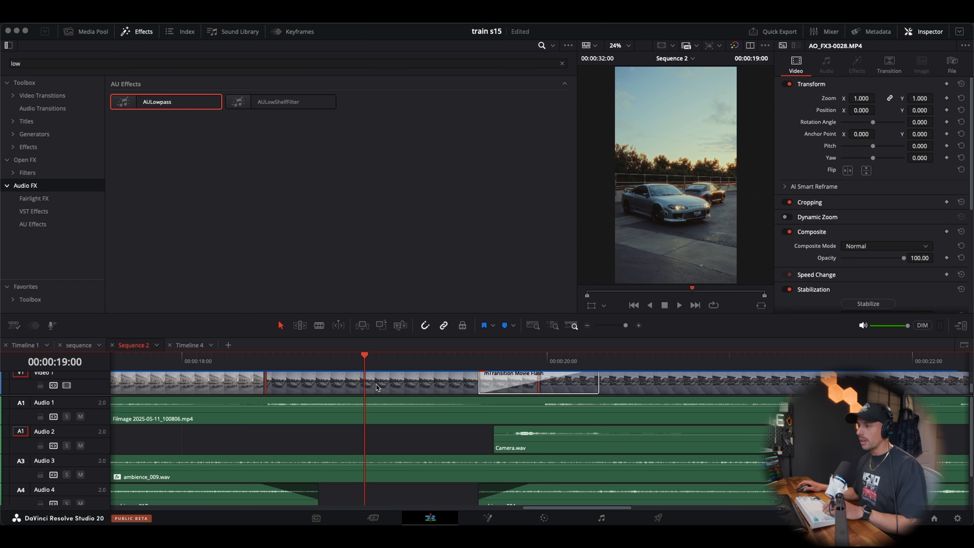
key(space)
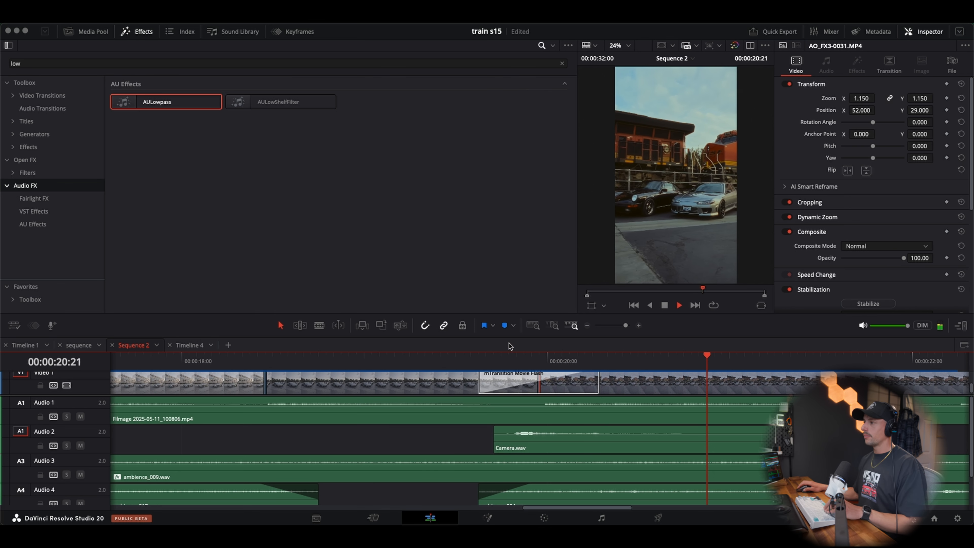
key(space)
Set the right channel source of Camera.wav to Embedded Channel 1 in its clip attributes so both sides use the same channel
click(622, 446)
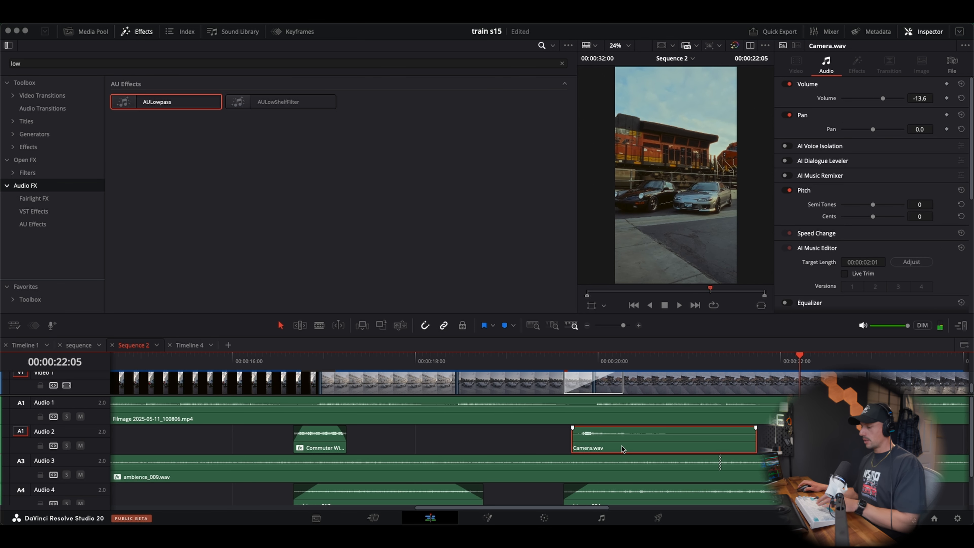
key(shift+g)
click(358, 117)
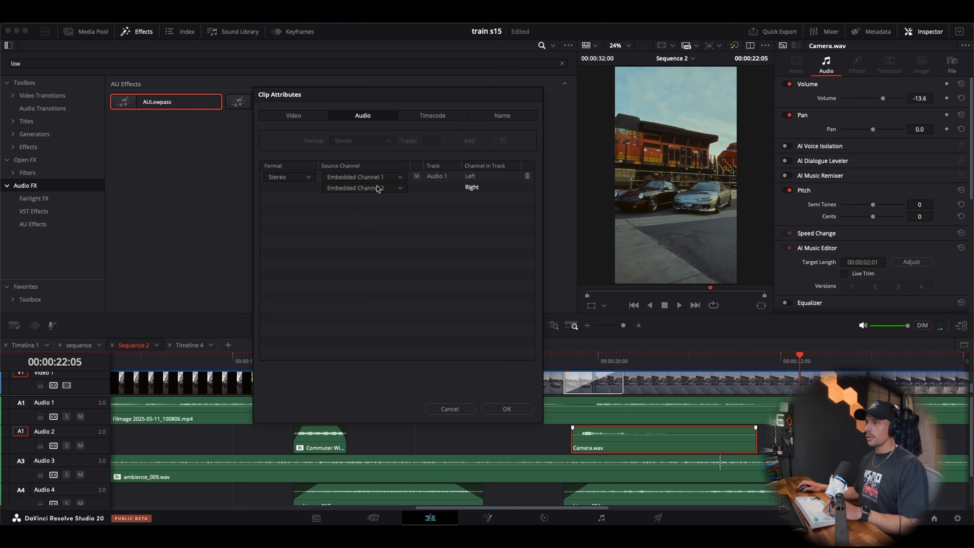
click(395, 189)
click(395, 211)
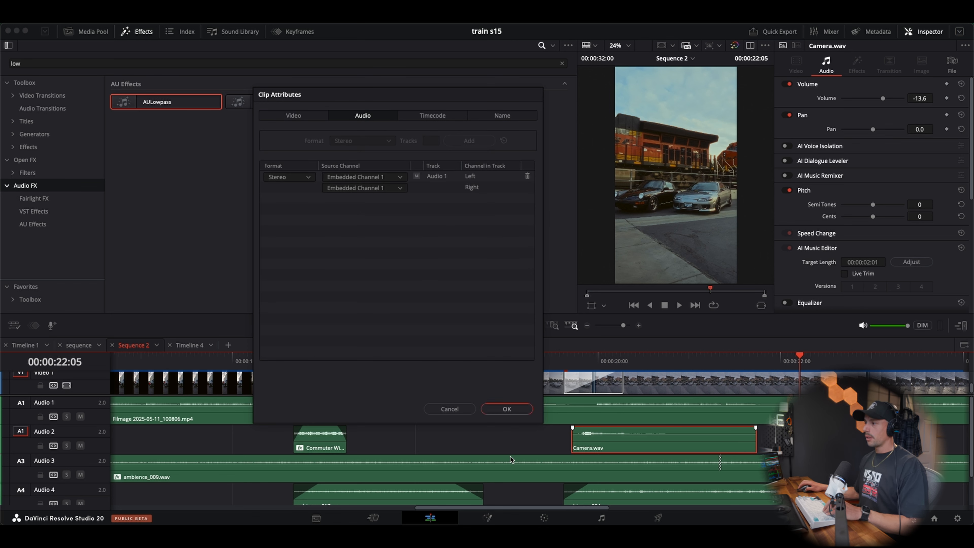
click(506, 409)
Replay the flash transition to check the camera sound with the new channel mapping
click(536, 363)
key(space)
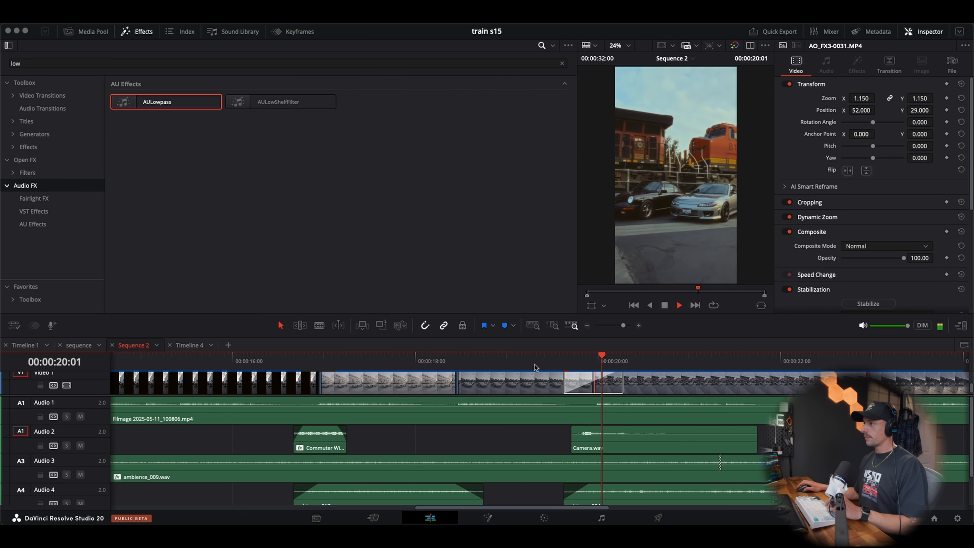
click(523, 360)
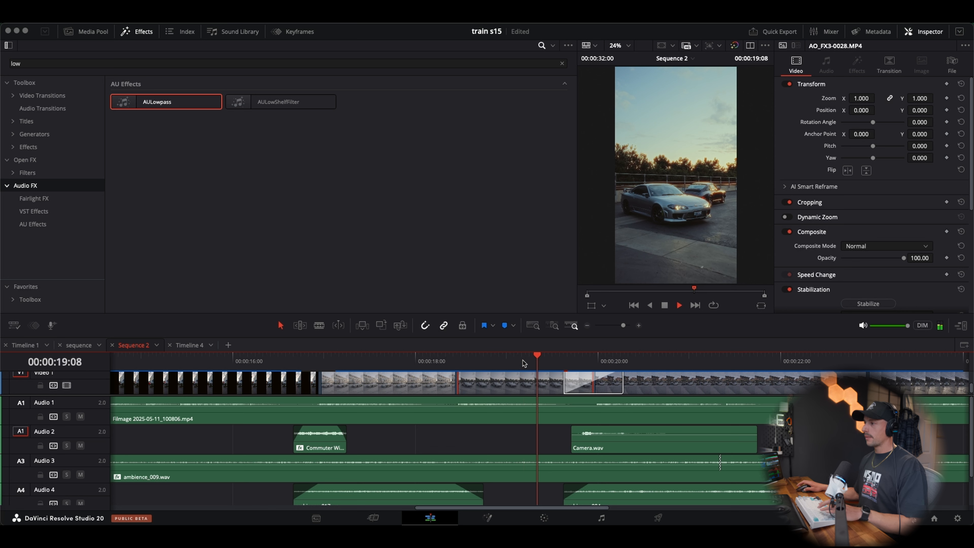
key(space)
Play the whole sequence from the beginning to review the complete sound design
click(588, 326)
click(587, 326)
click(588, 326)
drag(352, 358, 88, 361)
click(129, 383)
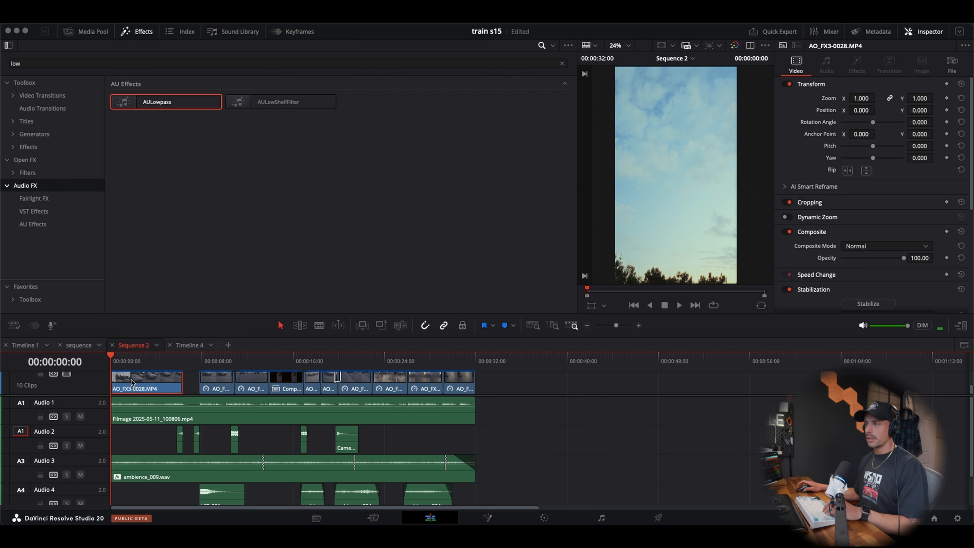
key(space)
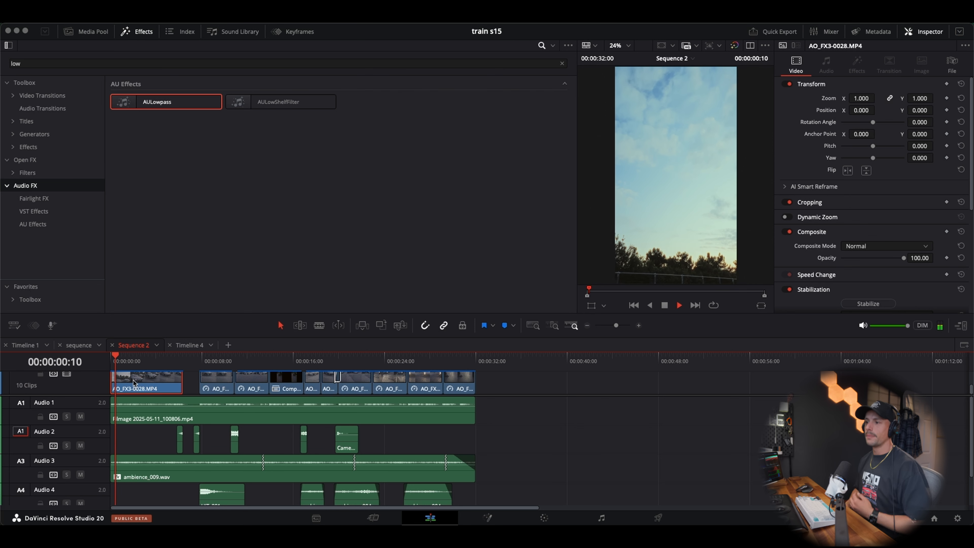
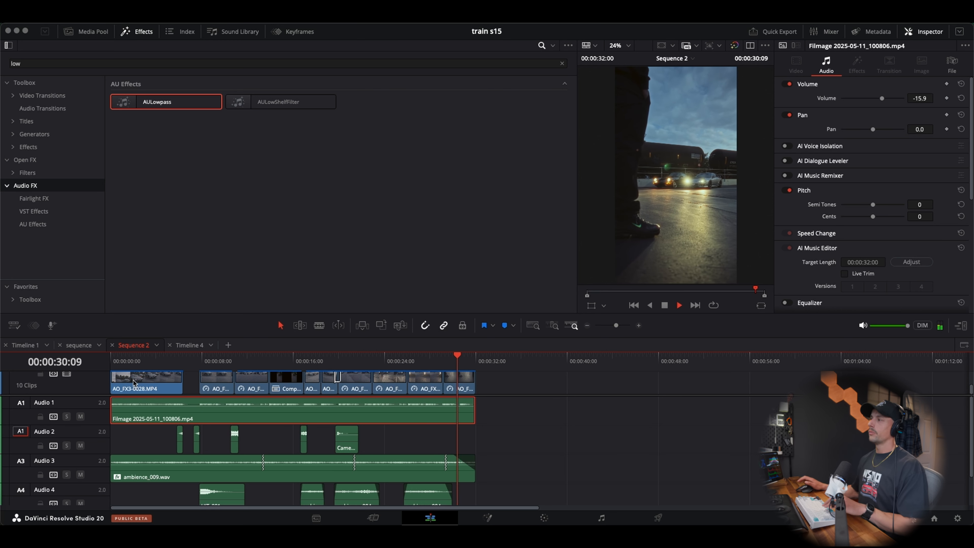
Stop playback, widen the timeline viewer and return the playhead to the start of Sequence 2
key(space)
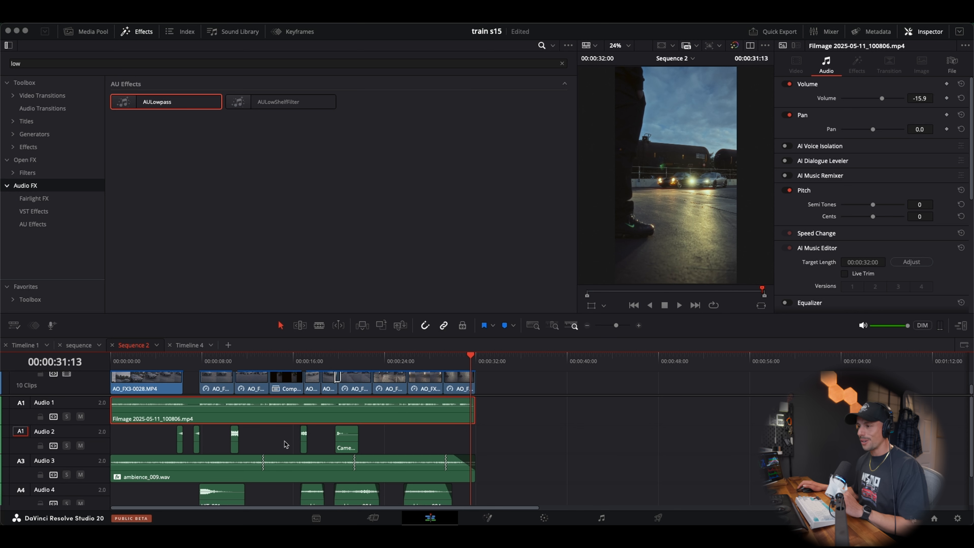
click(637, 325)
click(638, 325)
click(637, 325)
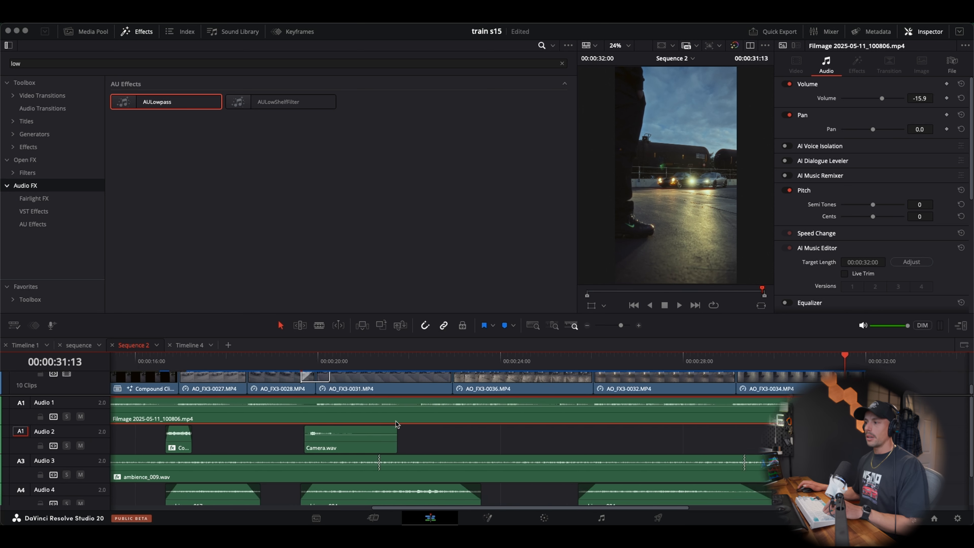
scroll(396, 423, left, 15)
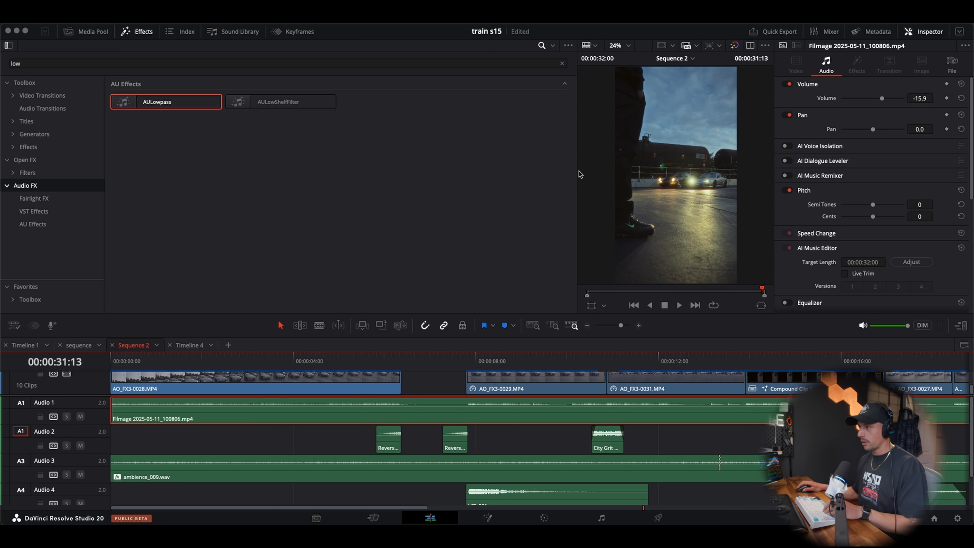
drag(580, 175, 435, 172)
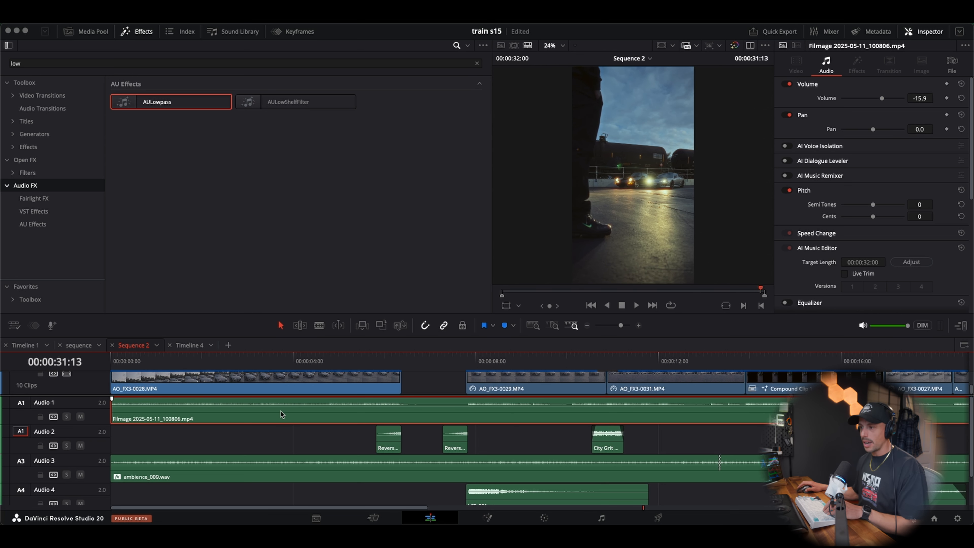
scroll(280, 415, down, 2)
scroll(262, 421, up, 2)
drag(123, 360, 90, 357)
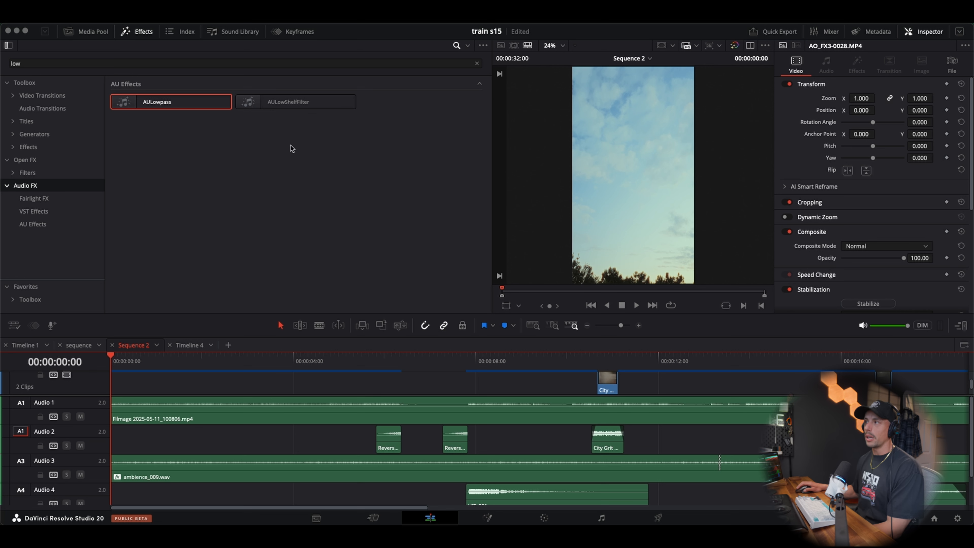
Audition the hit sounds from 01 Big Moment to 07 Bold Promise in the Lens Distortions Anticipation Hits bin
click(477, 64)
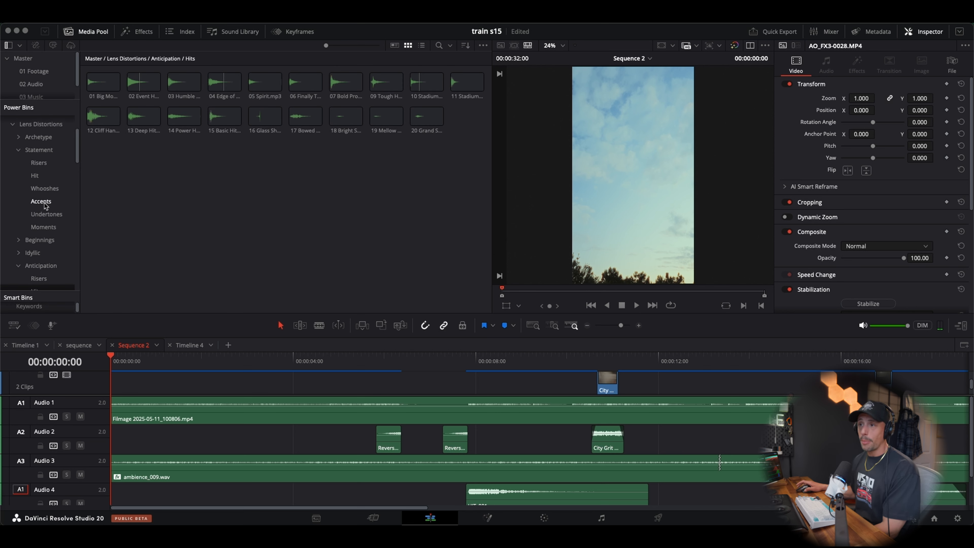
scroll(45, 203, down, 2)
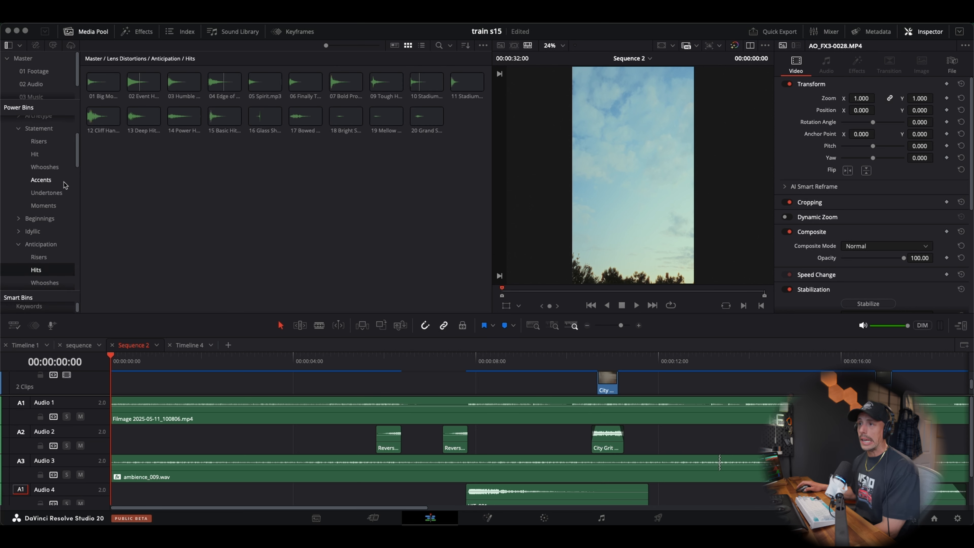
scroll(61, 188, down, 2)
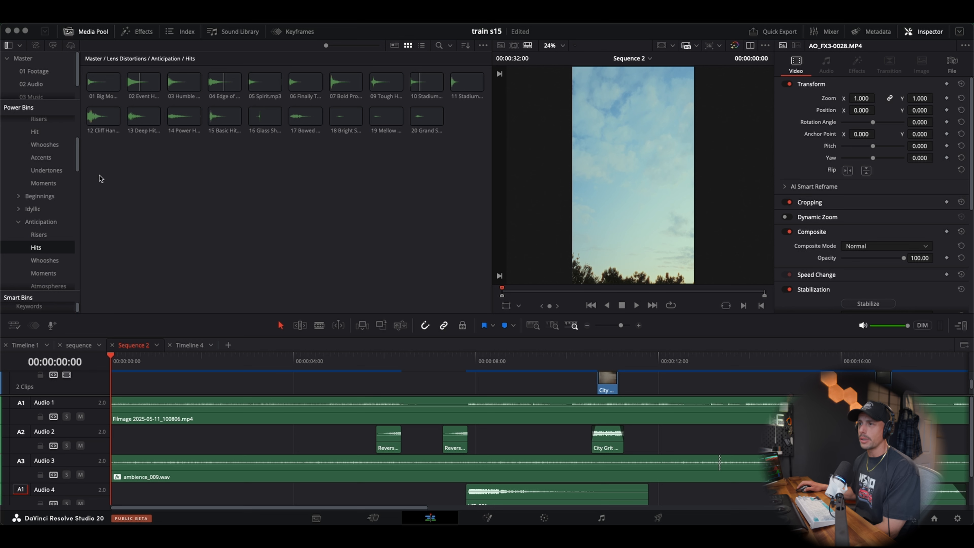
click(107, 92)
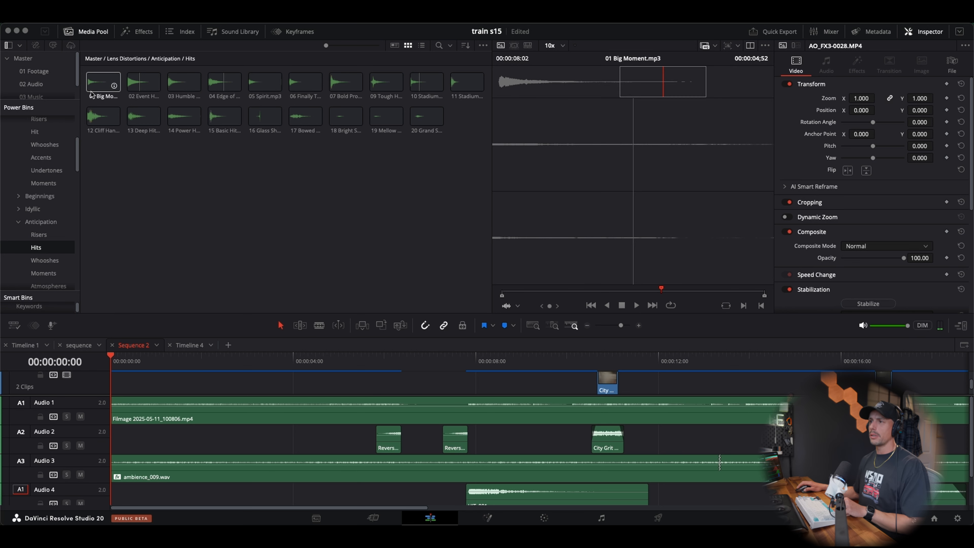
key(space)
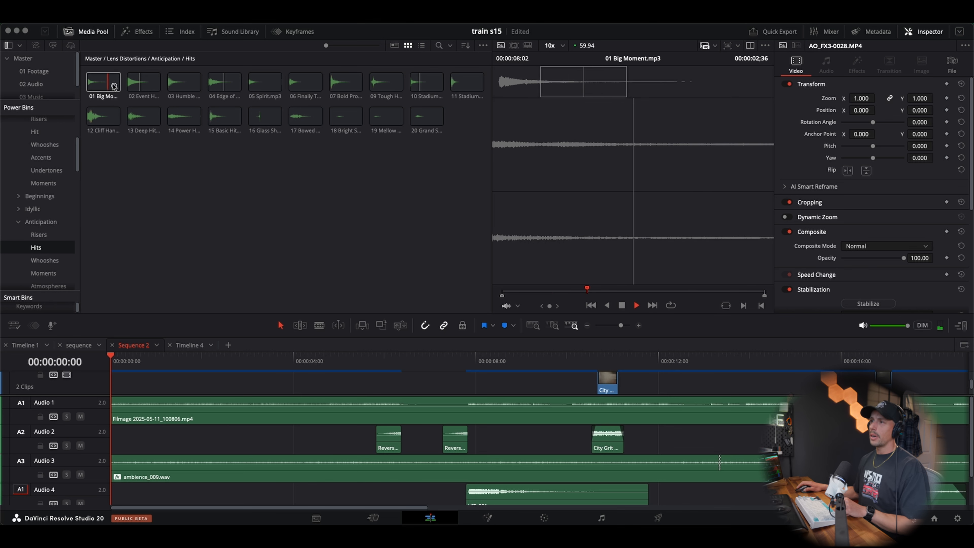
click(128, 90)
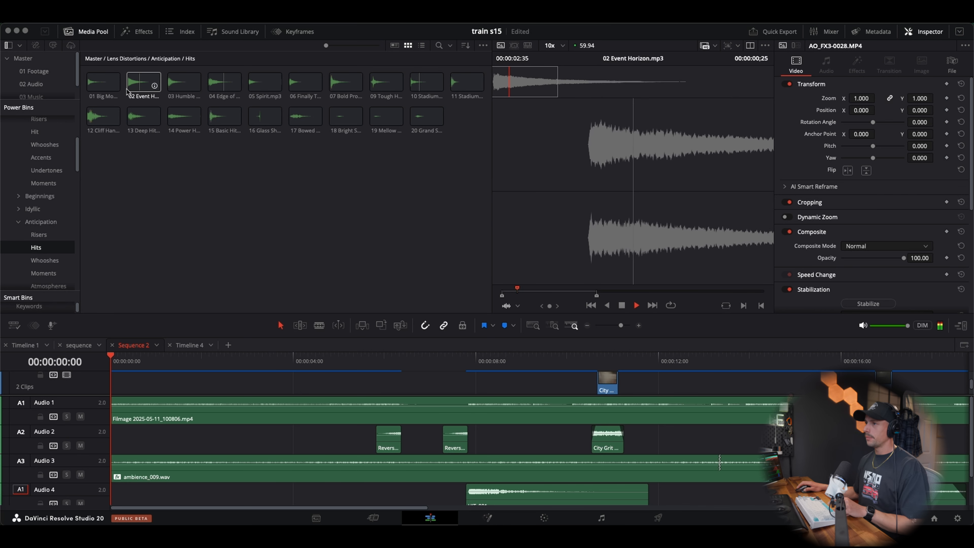
click(168, 91)
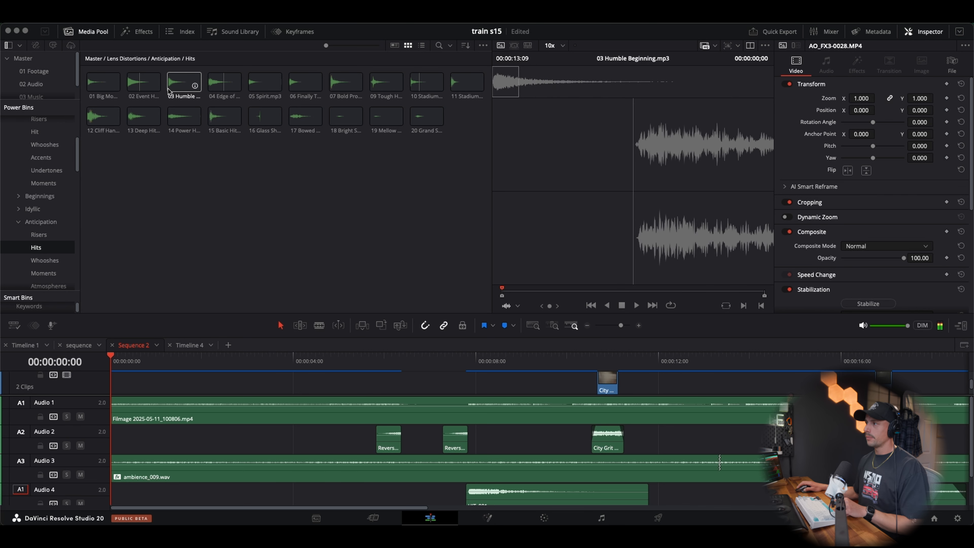
click(209, 89)
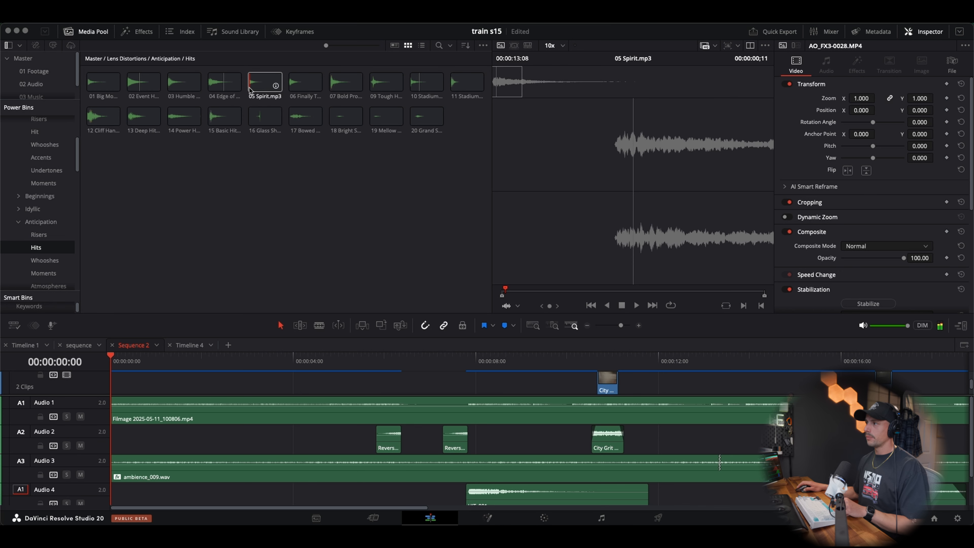
click(290, 89)
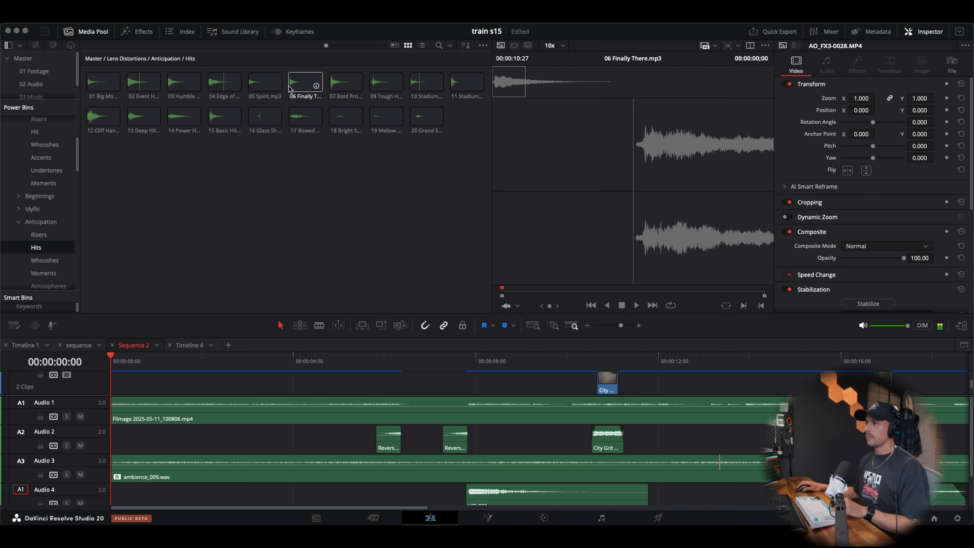
click(329, 88)
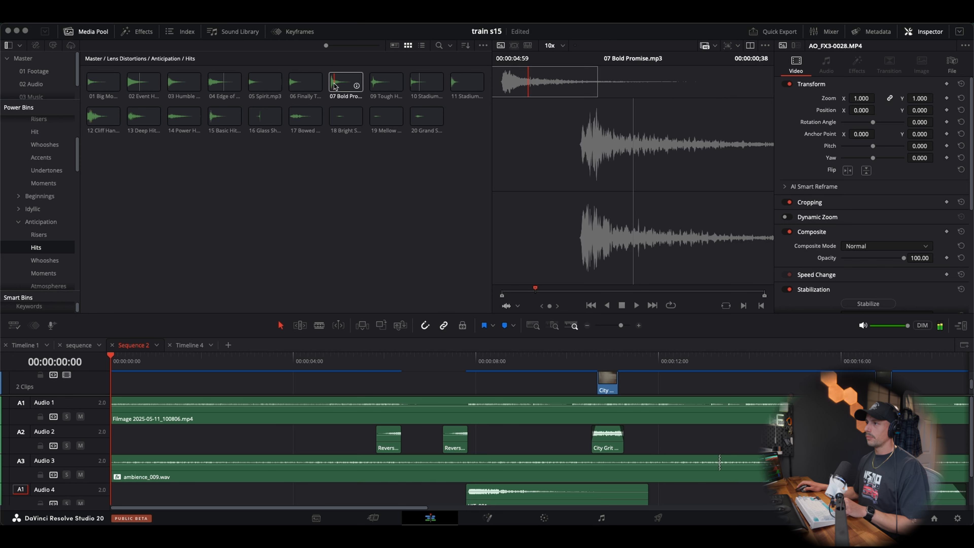
key(space)
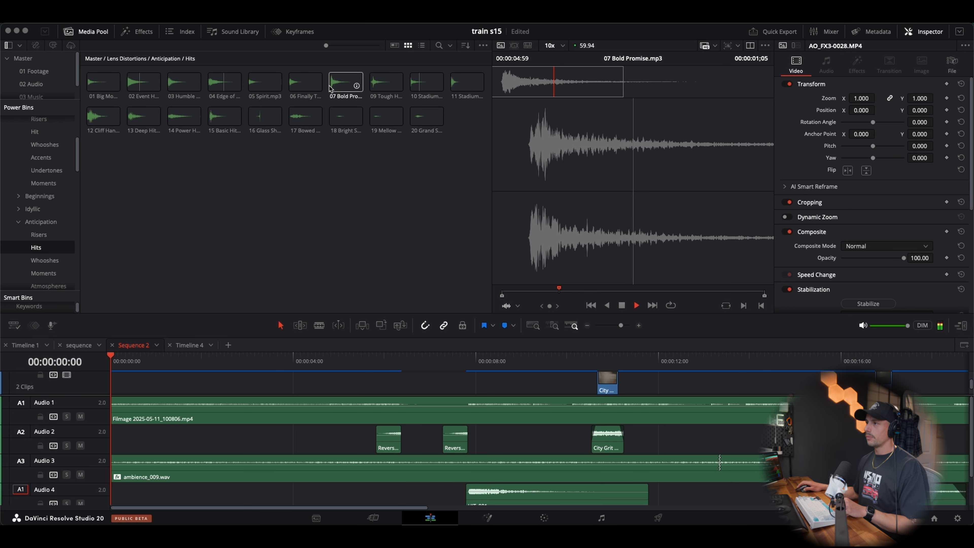
Place 07 Bold Promise.mp3 at the start of Audio 2 and lower its volume to about -6.82 dB
drag(330, 89, 118, 442)
key(space)
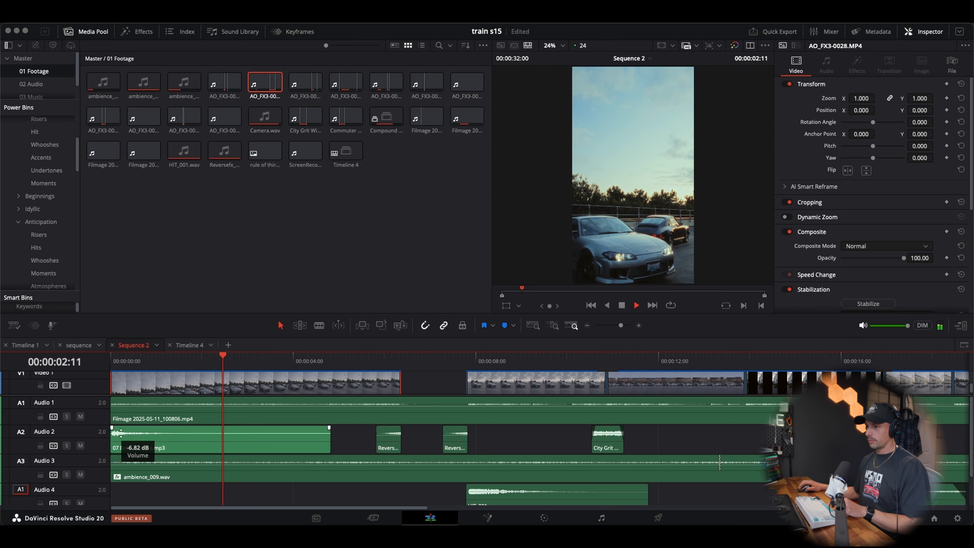
key(Home)
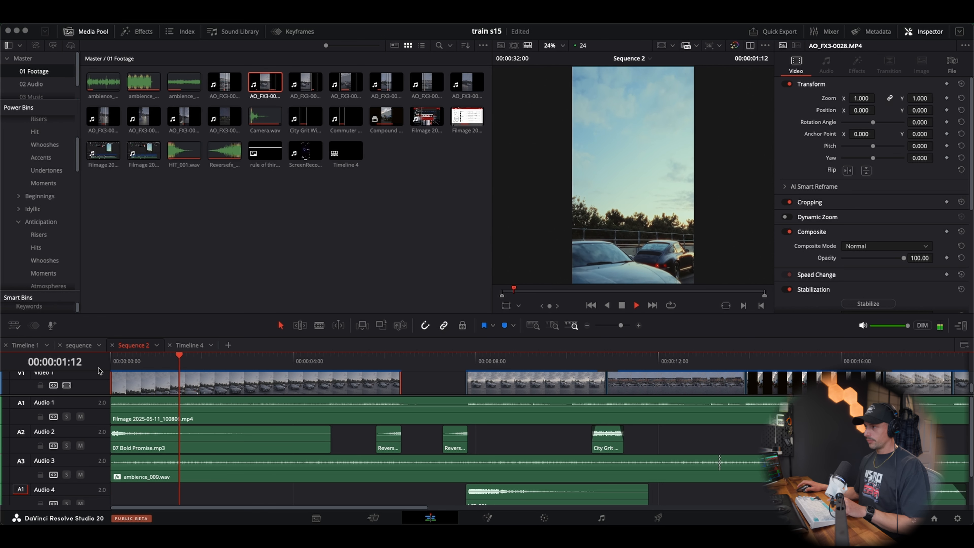
Replay the opening shot from the beginning to check how the 07 Bold Promise hit sounds
key(Home)
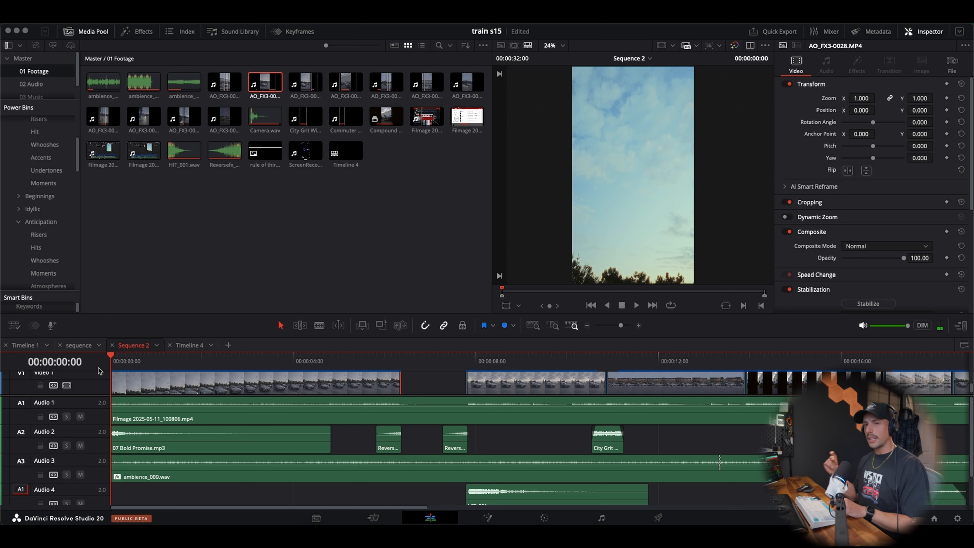
key(space)
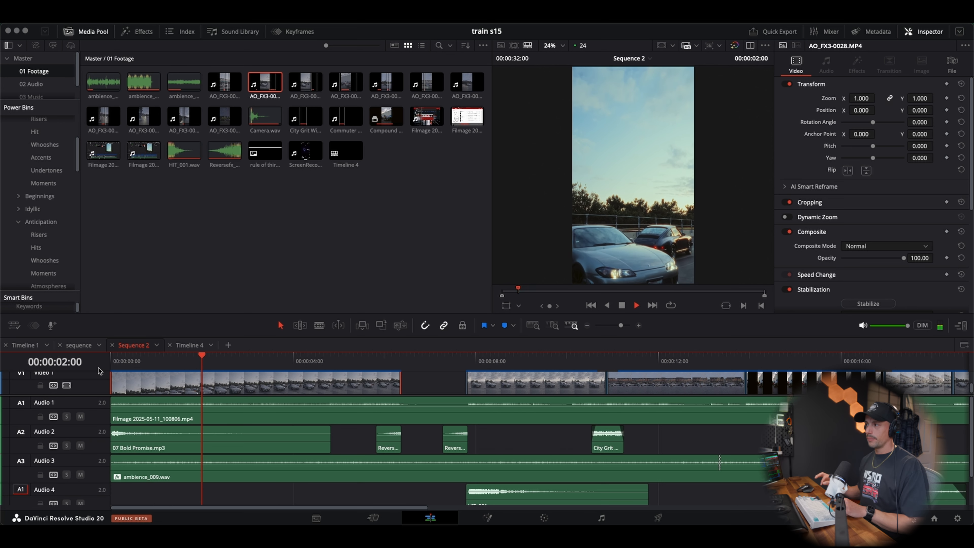
key(Home)
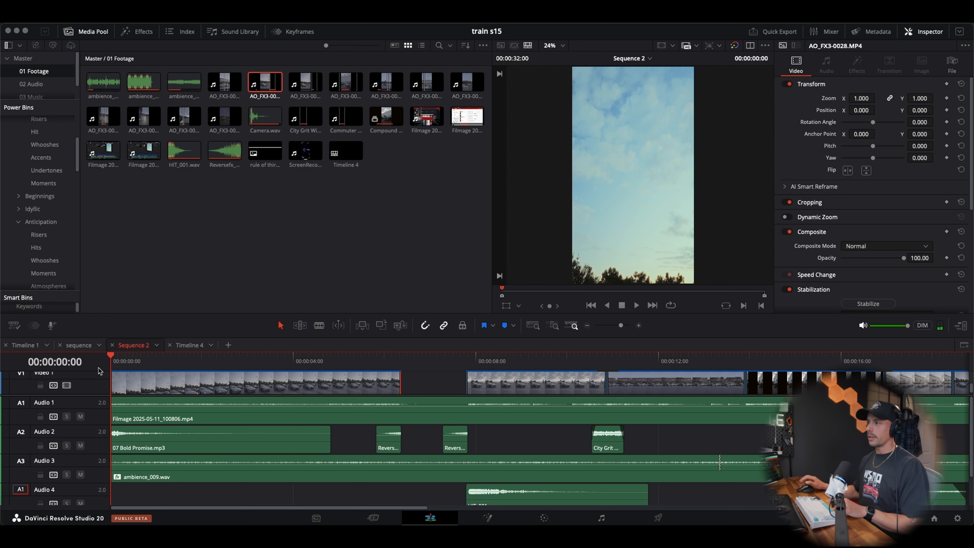
key(space)
key(space)
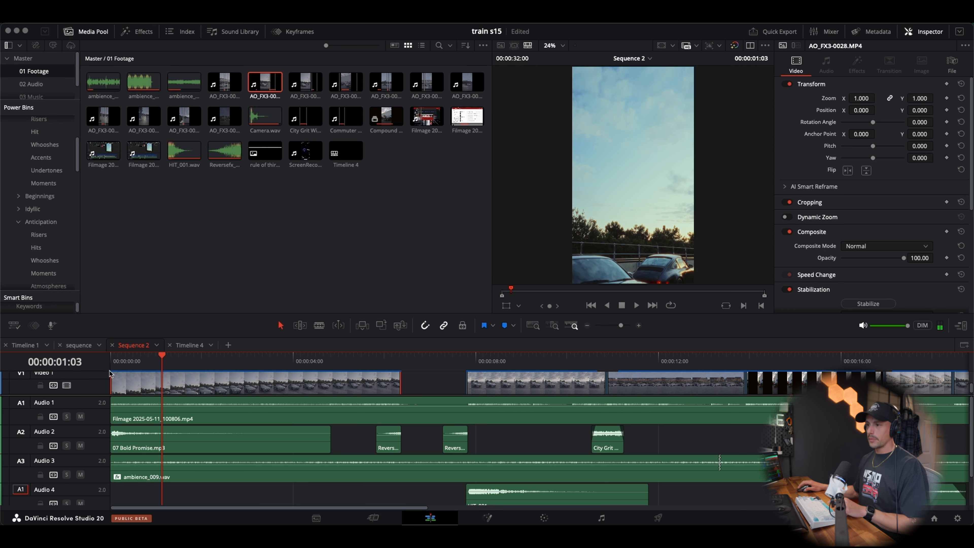
Add 01 Big Moment.mp3 from the Anticipation Hits bin at the start of Audio 4 and lower its volume to about -6.82 dB
drag(116, 364, 108, 362)
click(43, 237)
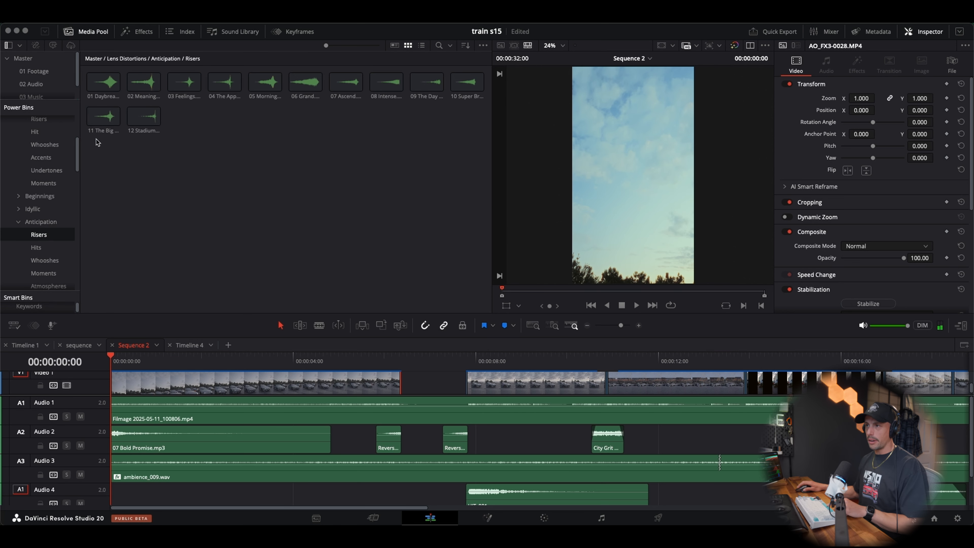
click(36, 248)
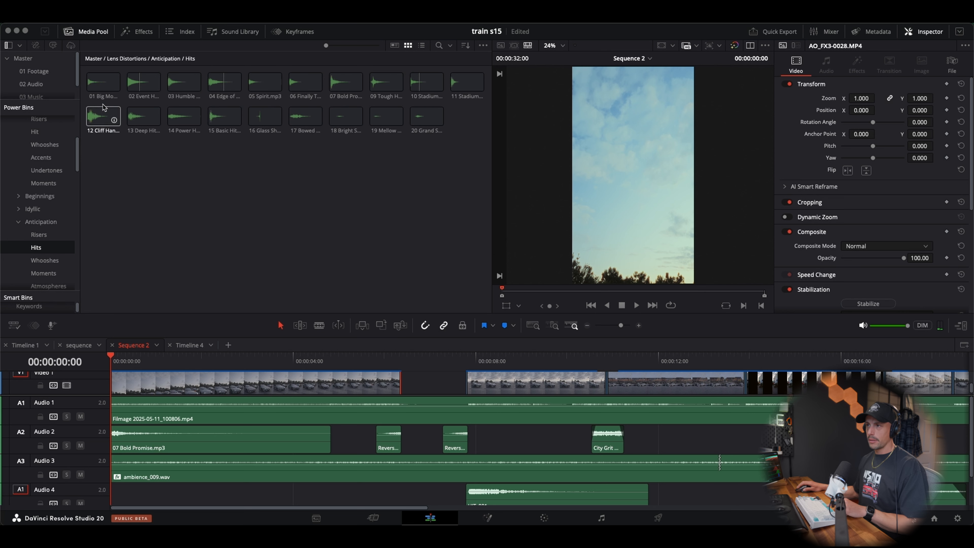
drag(89, 92, 117, 501)
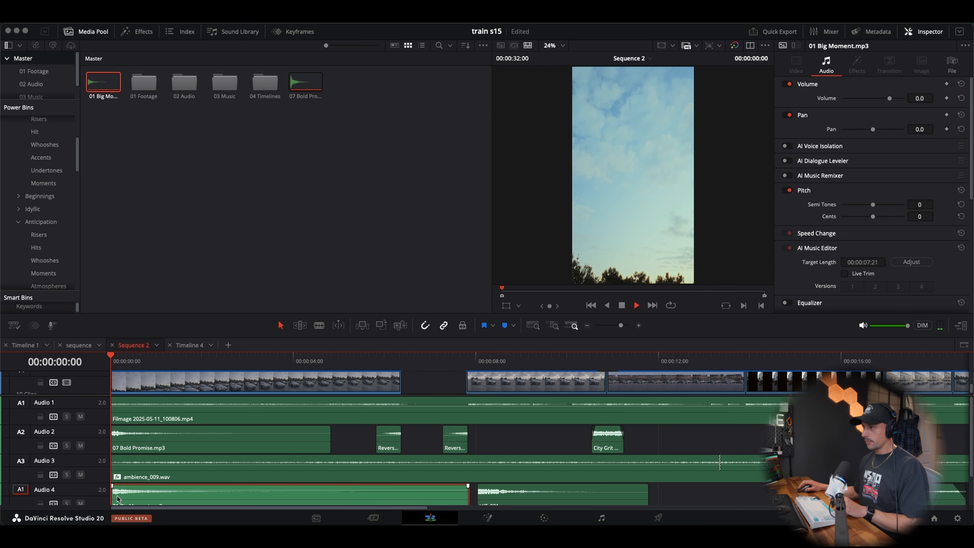
key(space)
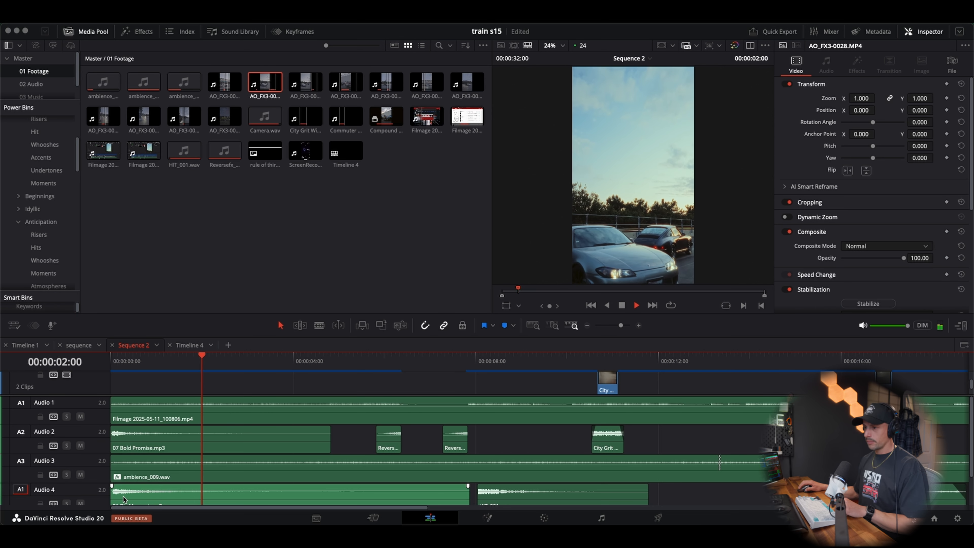
key(space)
drag(126, 488, 125, 493)
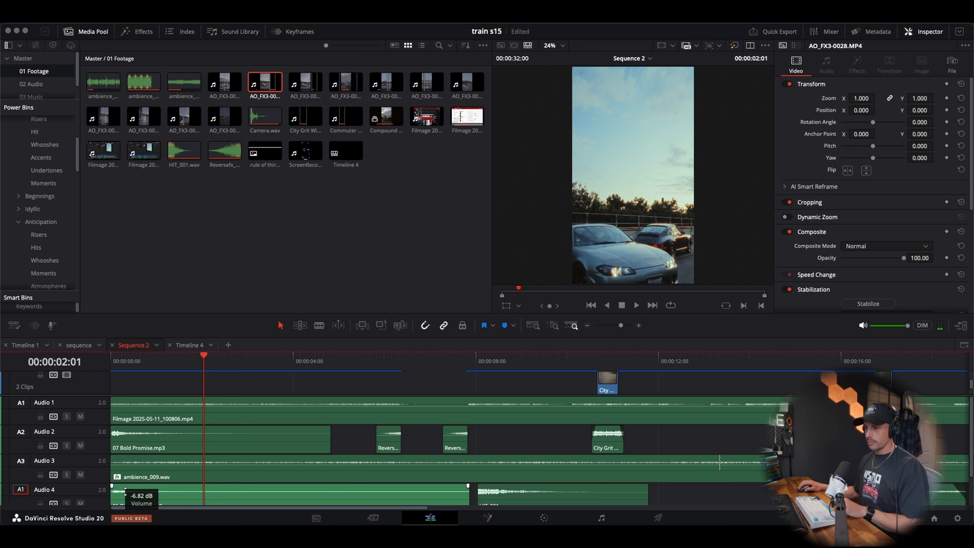
Play the opening from the start of the sequence to check the timing of the two layered hits
drag(134, 362, 92, 354)
key(space)
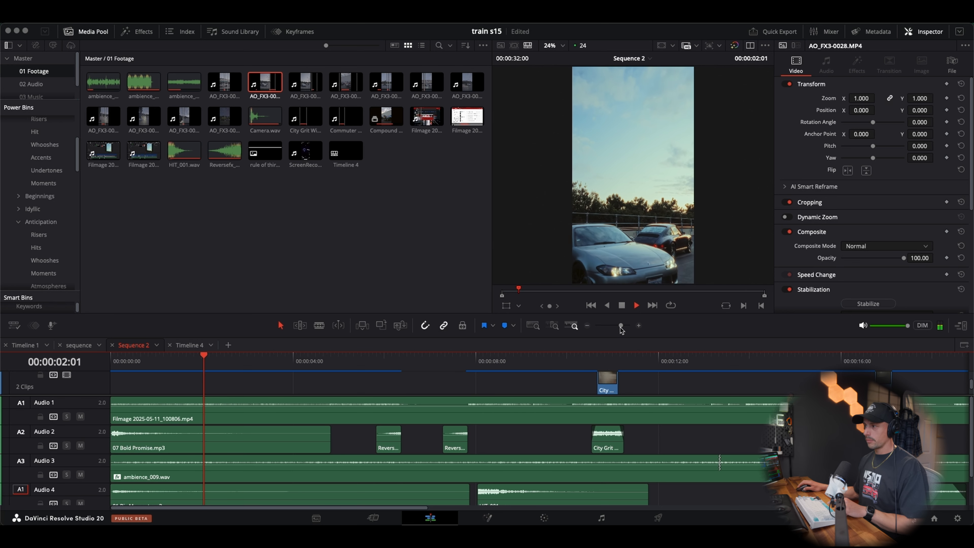
click(639, 326)
key(Home)
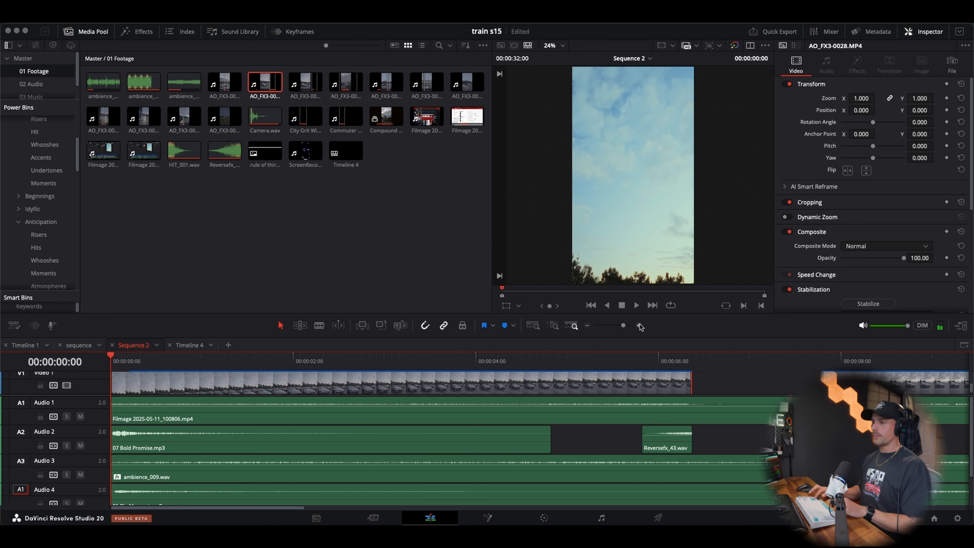
key(space)
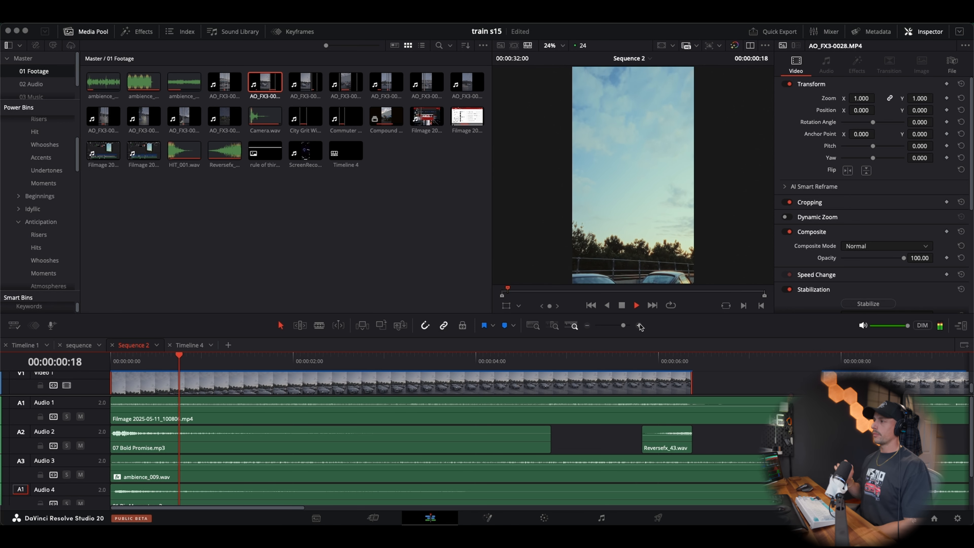
key(space)
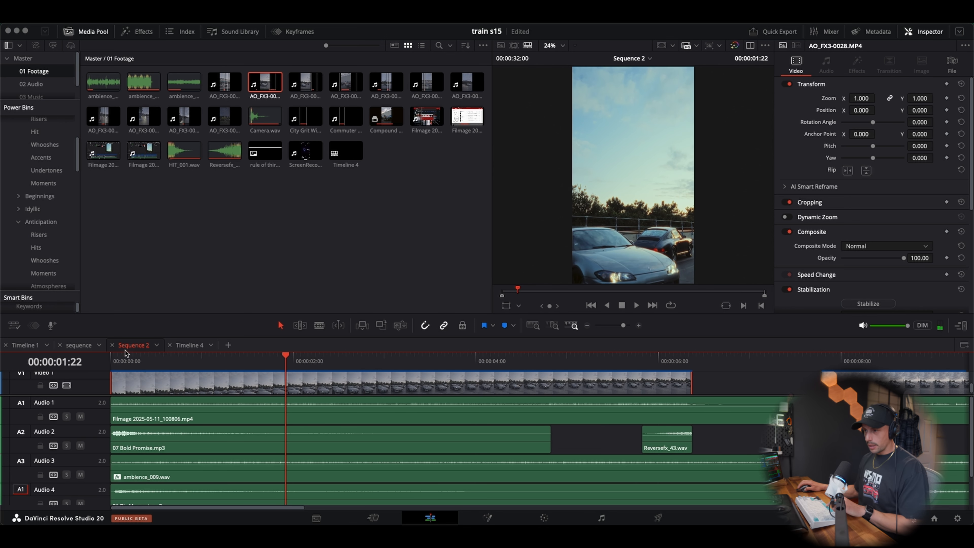
With snapping off, trim the quiet head of 01 Big Moment.mp3 on Audio 4 and move the clip back to the sequence start
click(109, 362)
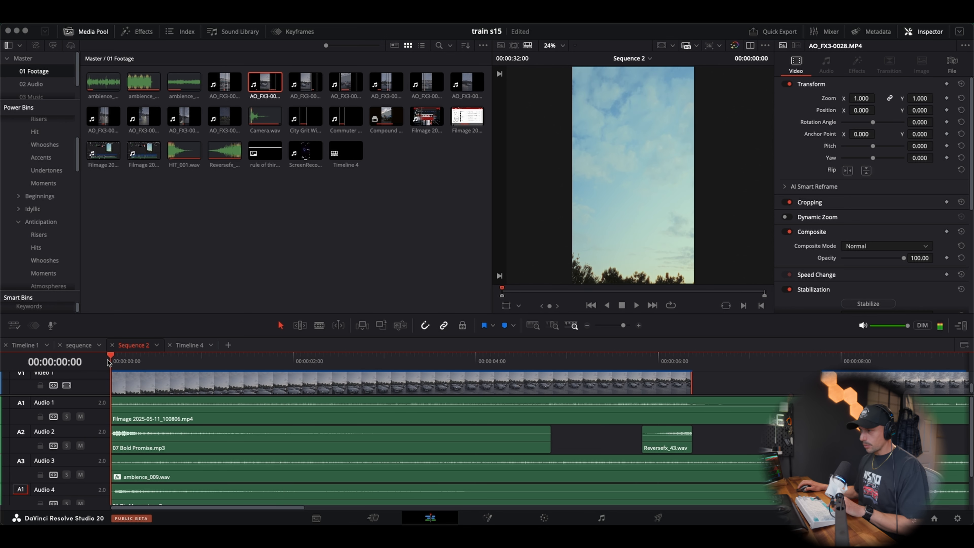
click(639, 325)
click(638, 325)
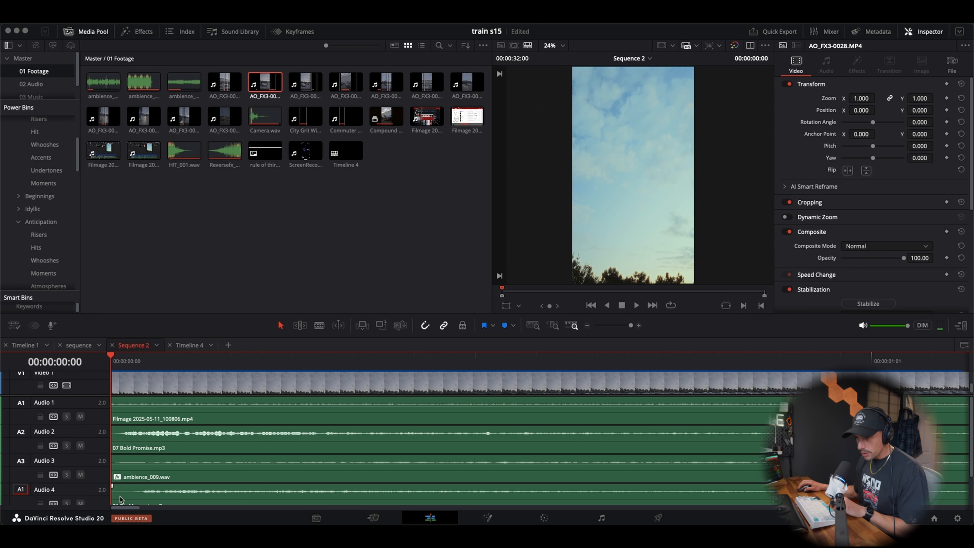
drag(117, 496, 133, 497)
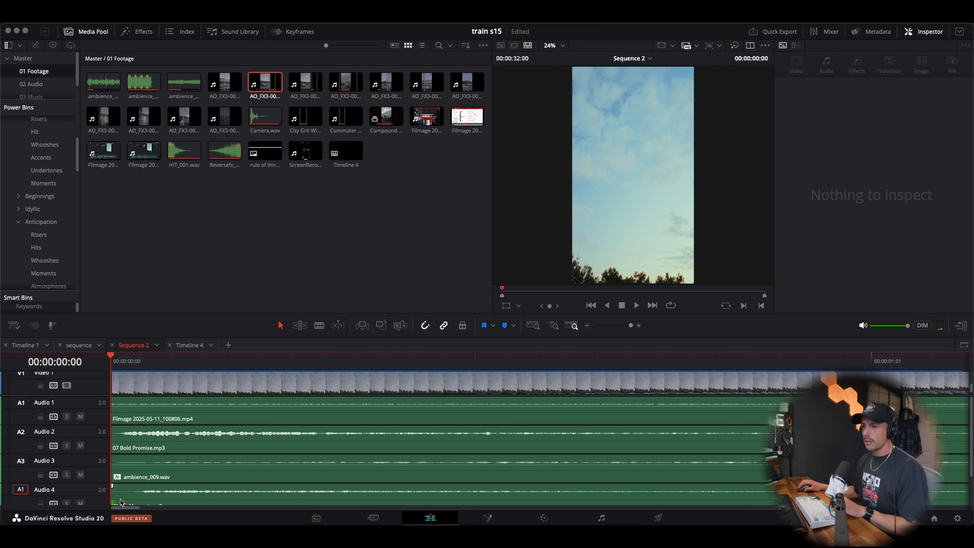
scroll(128, 488, down, 2)
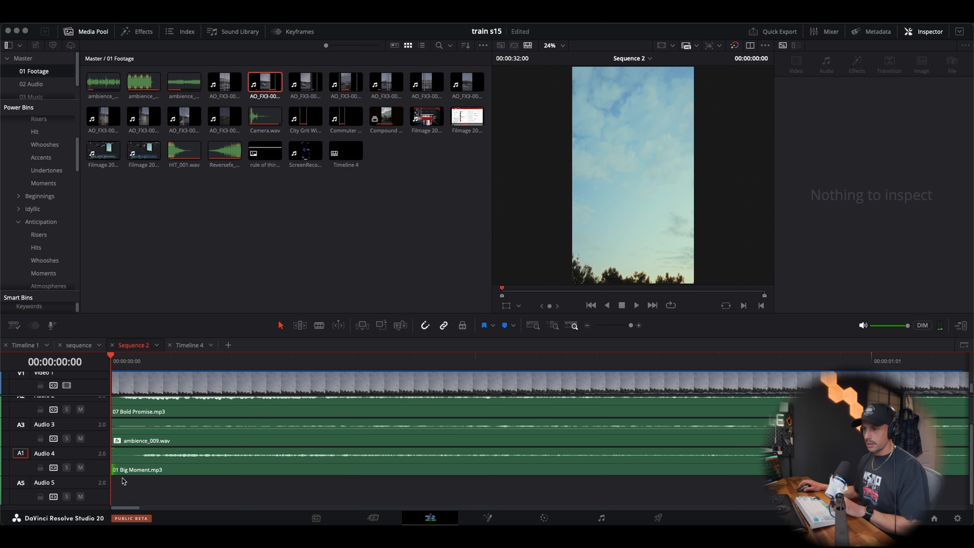
drag(149, 465, 144, 467)
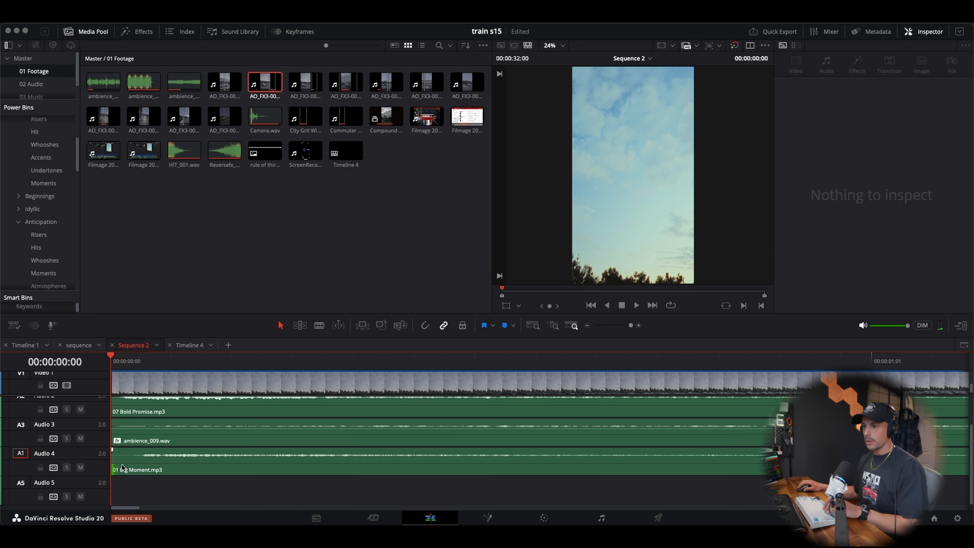
click(129, 469)
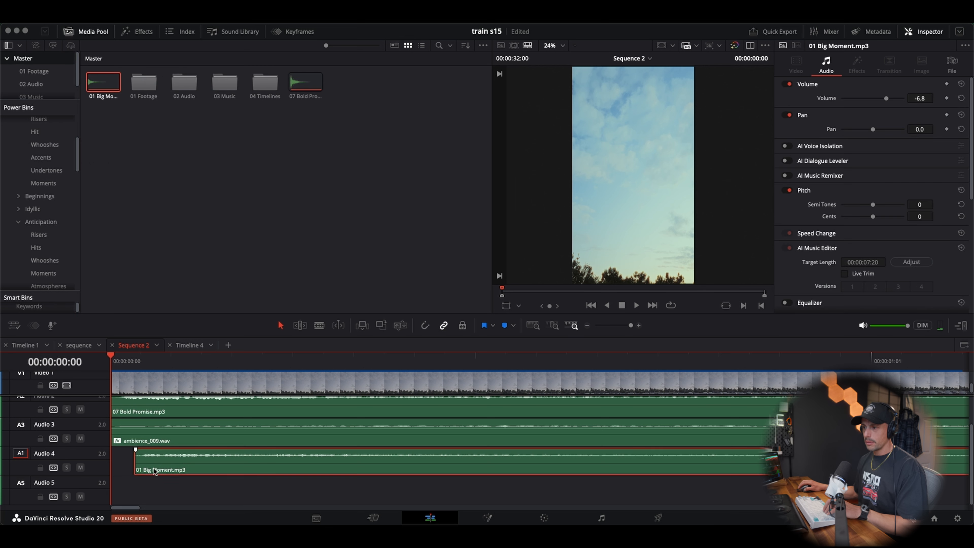
Play the opening from the start to check the timing of the trimmed 01 Big Moment hit
key(space)
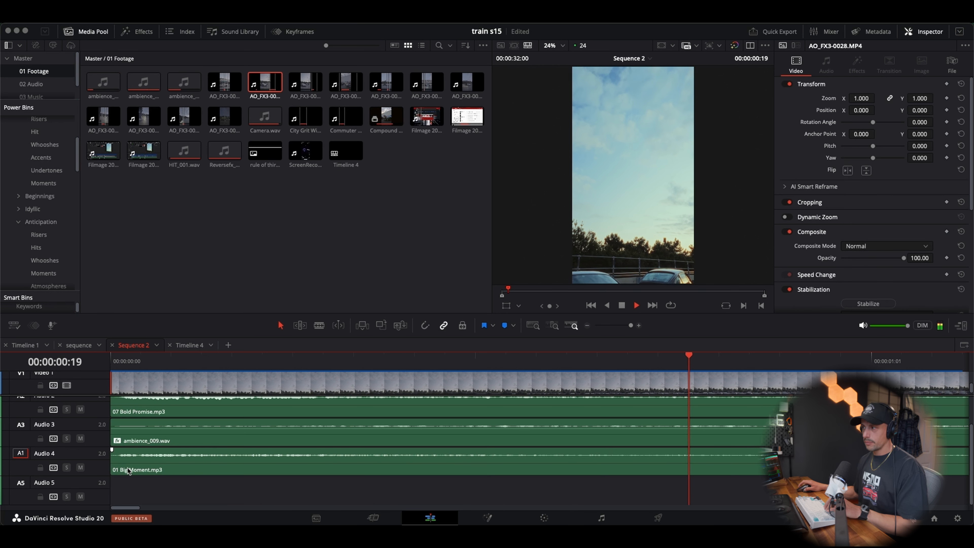
key(space)
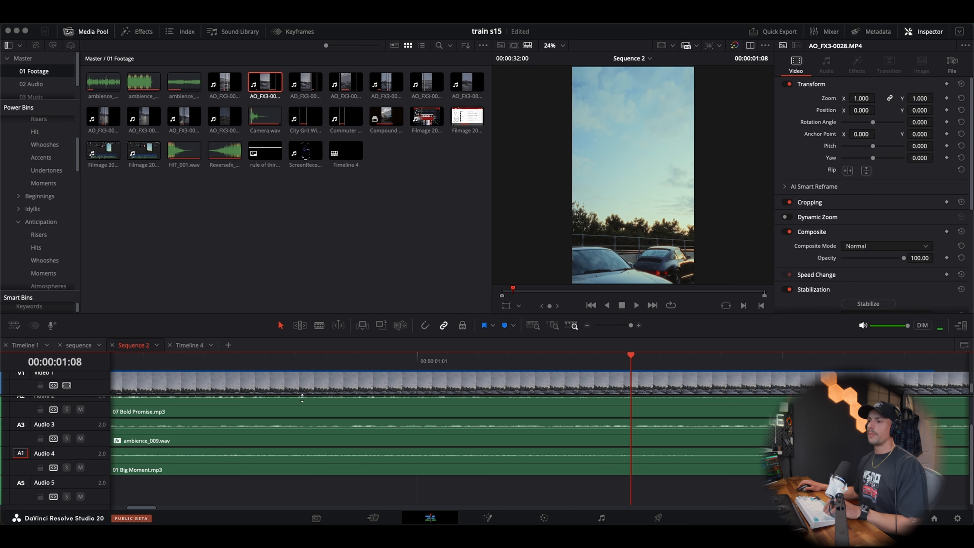
scroll(186, 460, left, 10)
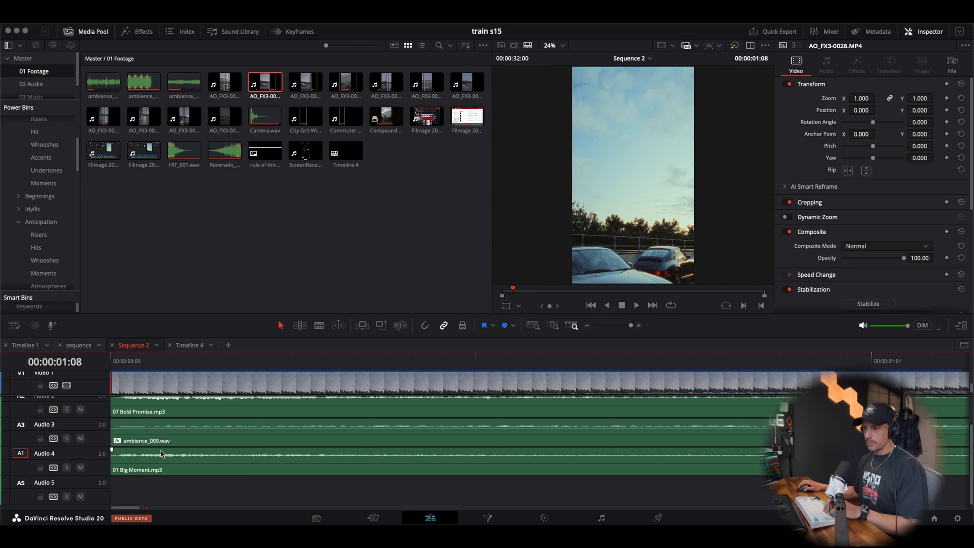
Compare the volume levels of the two opening hits and slightly lower 01 Big Moment.mp3 on Audio 4
scroll(161, 446, up, 2)
scroll(161, 446, down, 1)
click(160, 421)
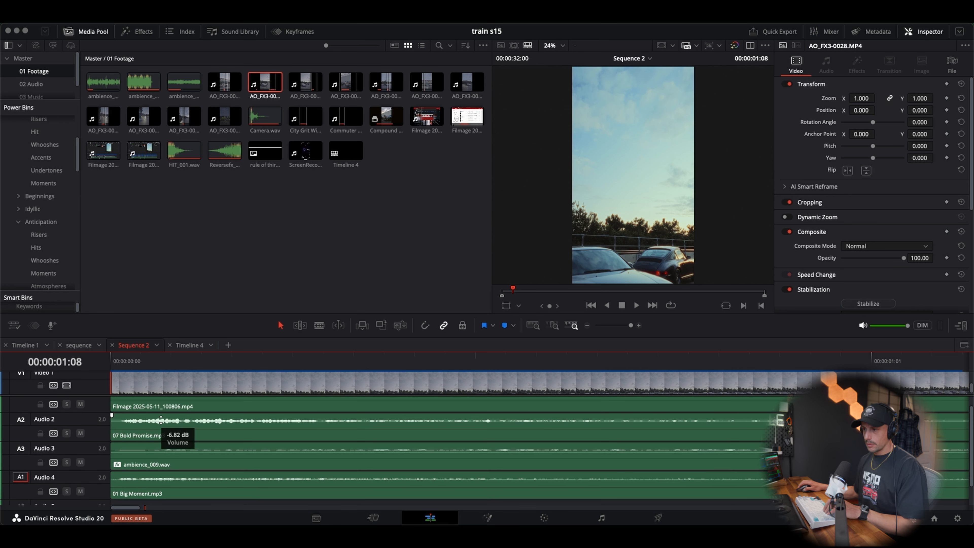
click(165, 477)
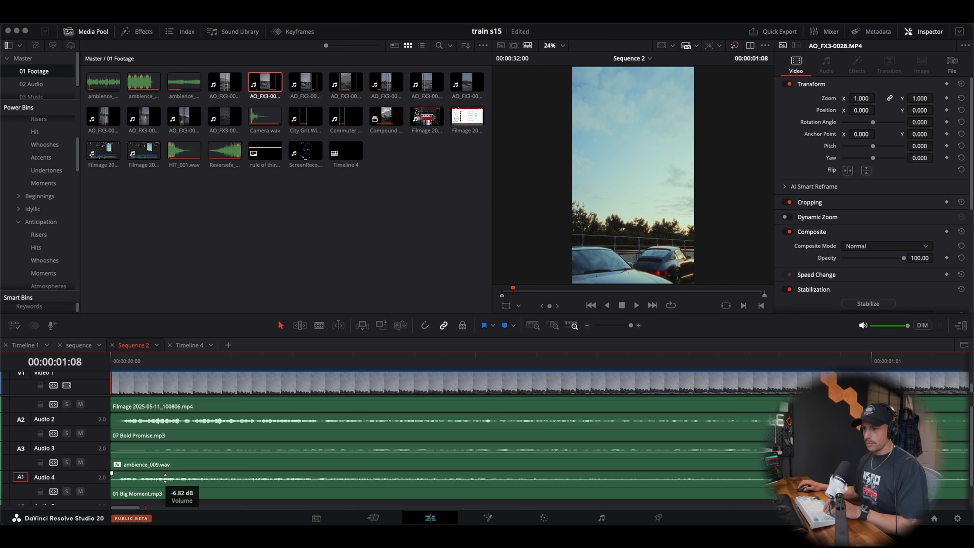
drag(164, 478, 165, 479)
Replay the opening from the sequence start to check the balance between the two layered hits
click(118, 360)
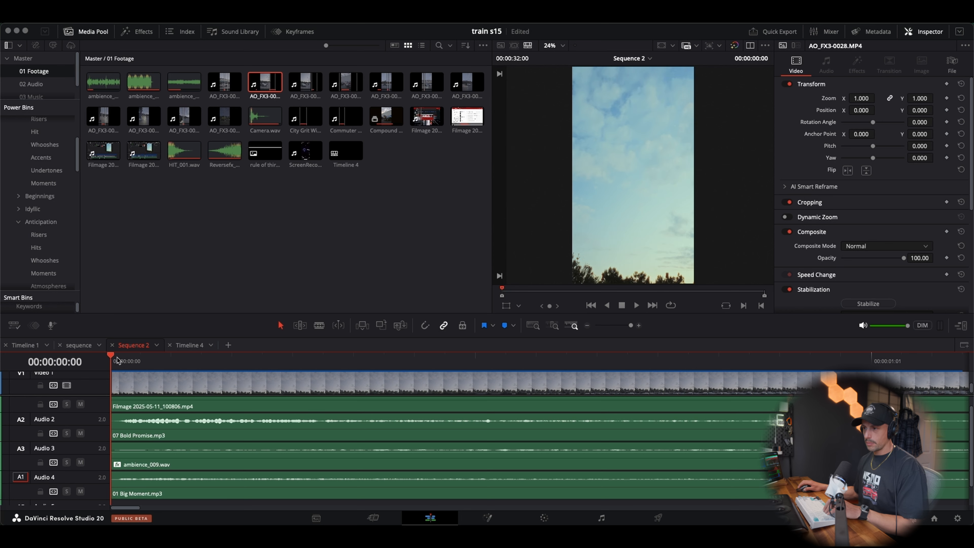
key(space)
key(space)
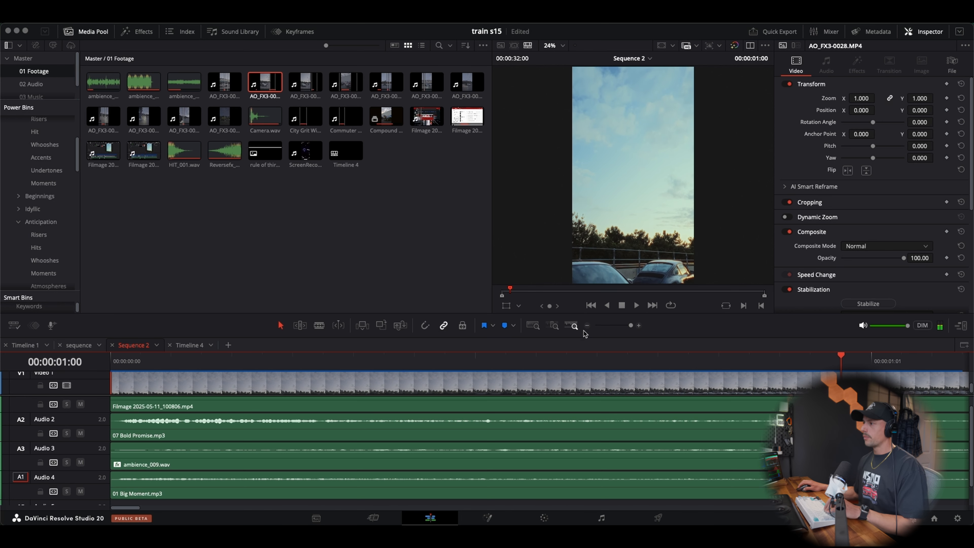
click(587, 326)
click(587, 325)
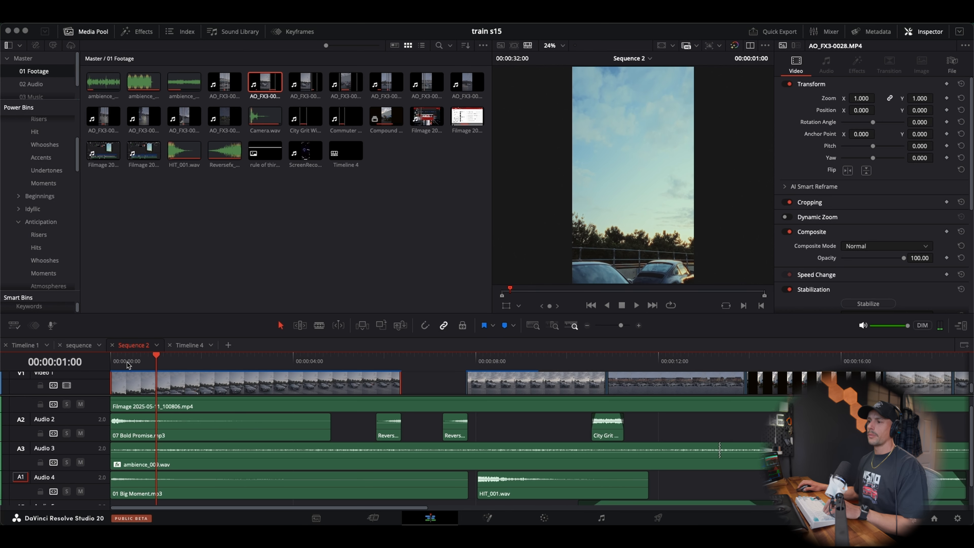
drag(127, 363, 27, 353)
key(space)
Add a light burn overlay from the Power Bins to Video 2 at the start of the sequence
scroll(40, 202, down, 5)
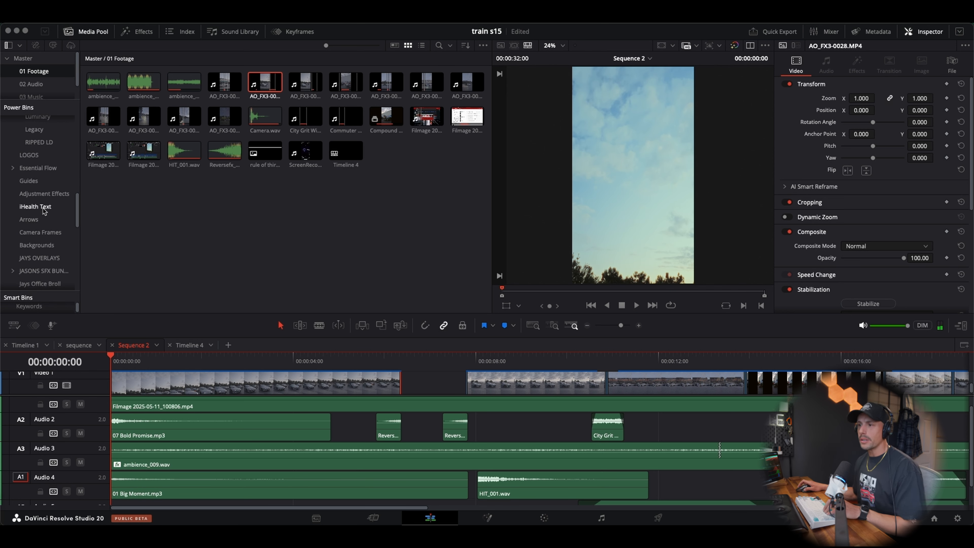
scroll(43, 223, up, 10)
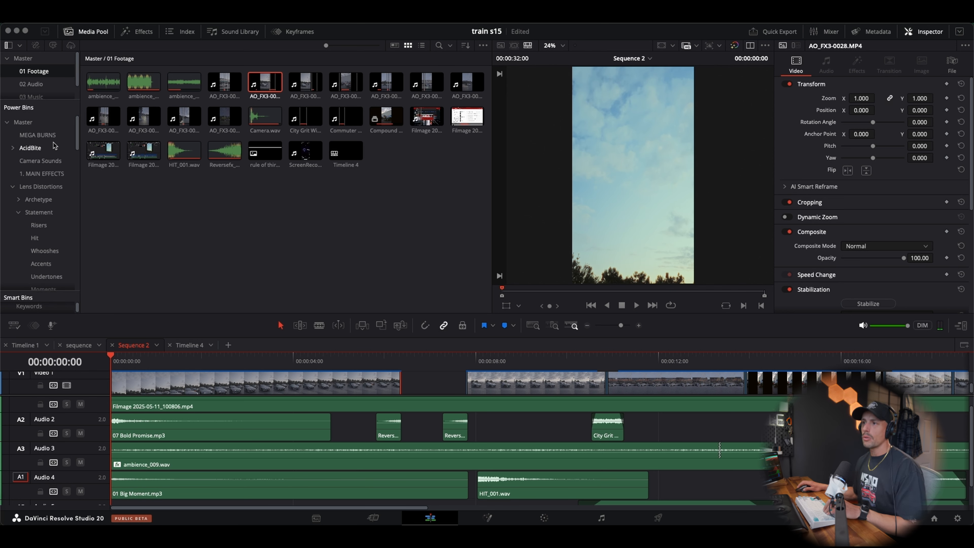
click(46, 135)
drag(99, 410, 100, 414)
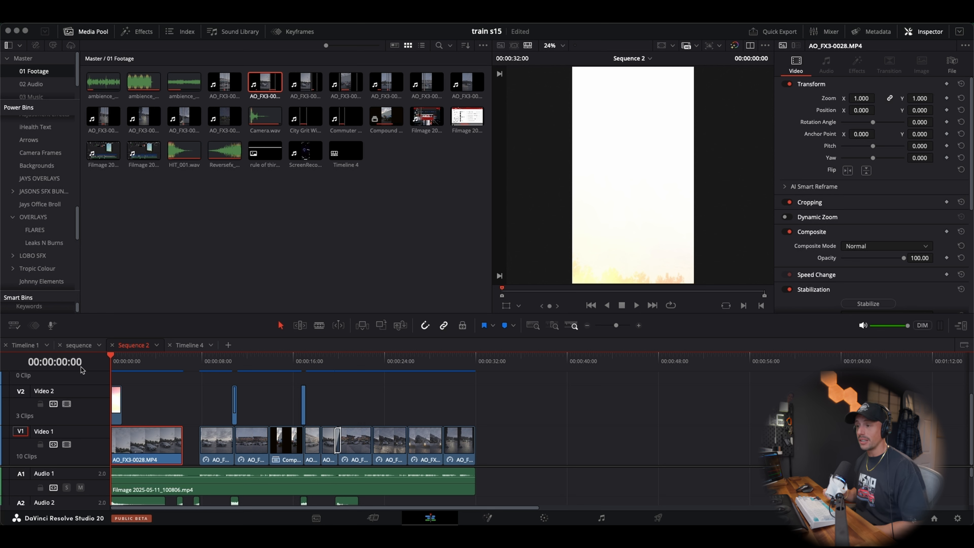
Play the sequence from the start and replay the black gap between AO_FX3-0028.MP4 and AO_FX3-0029.MP4 to judge its sound effects
key(space)
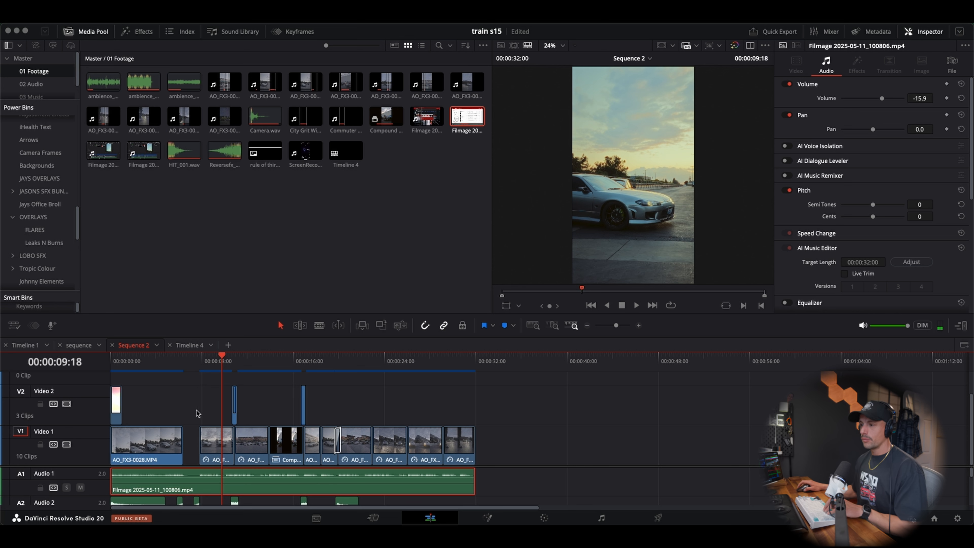
scroll(196, 472, down, 3)
click(639, 325)
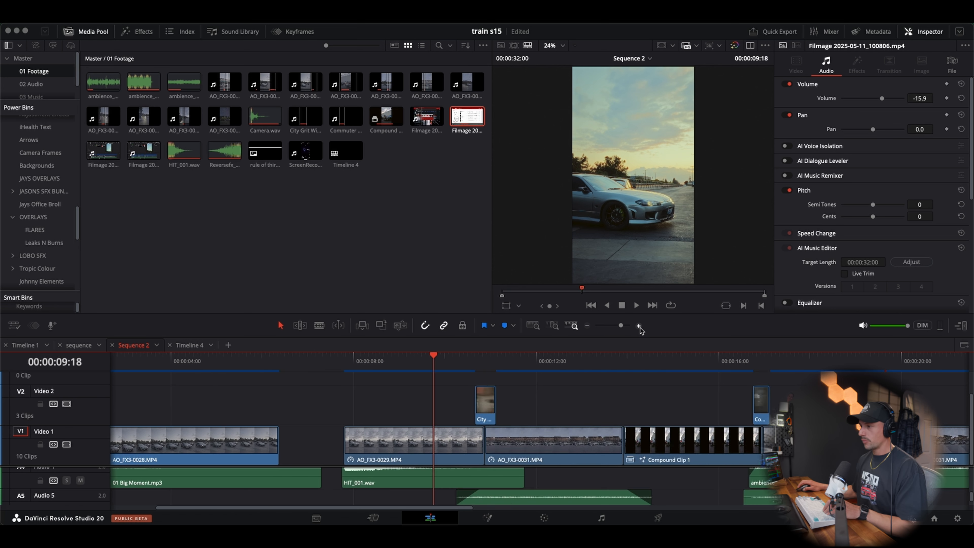
scroll(349, 498, up, 3)
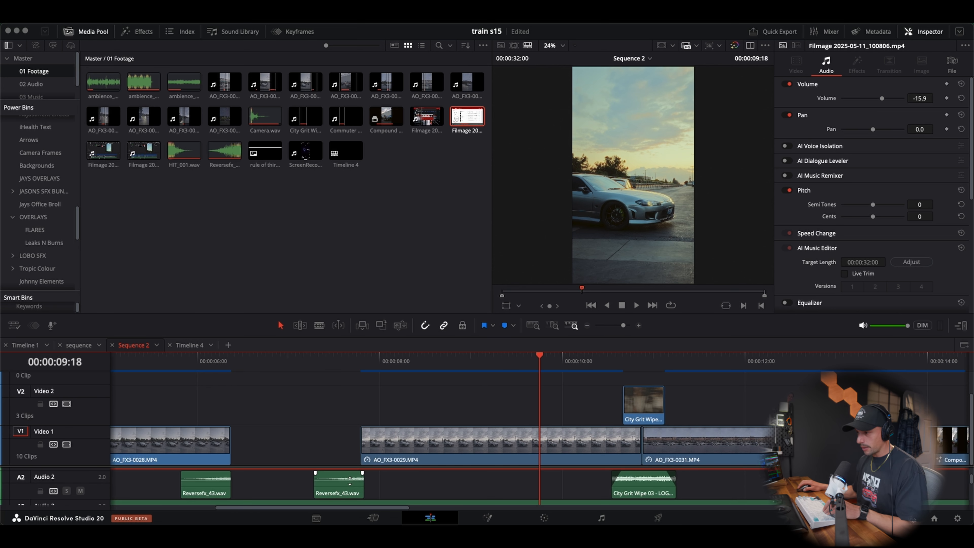
scroll(321, 364, up, 1)
click(334, 363)
key(space)
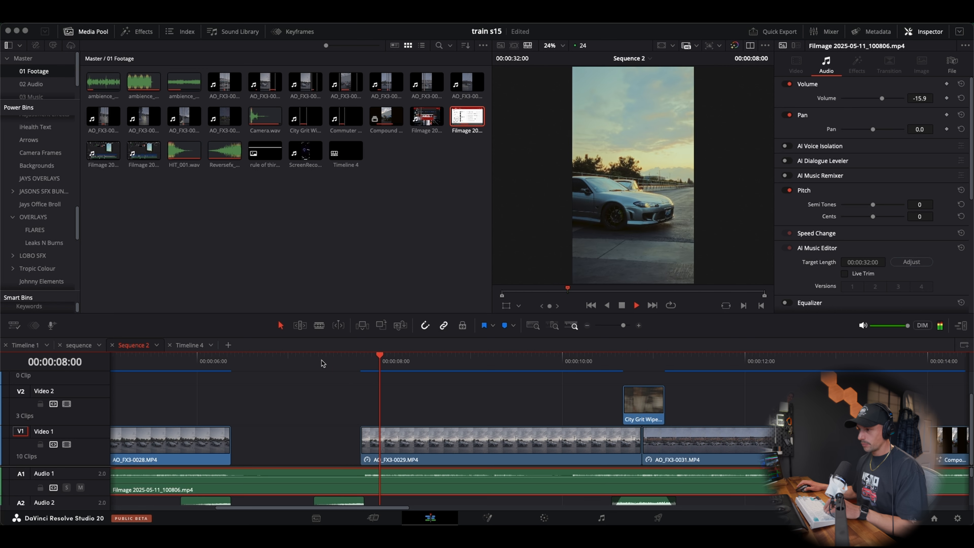
click(149, 364)
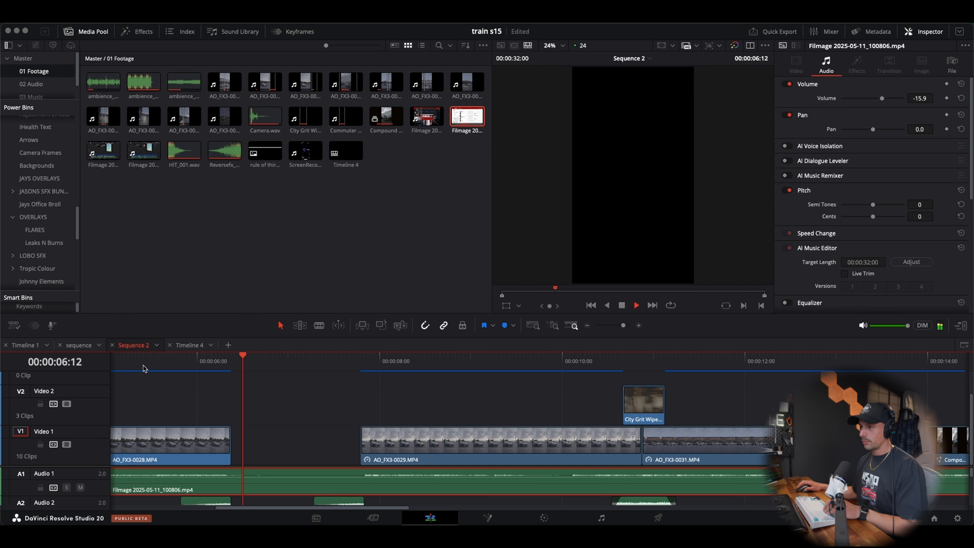
key(space)
click(326, 364)
Delete the Reversefx_43.wav clip on Audio 2 that leads into AO_FX3-0029.MP4
scroll(345, 478, down, 2)
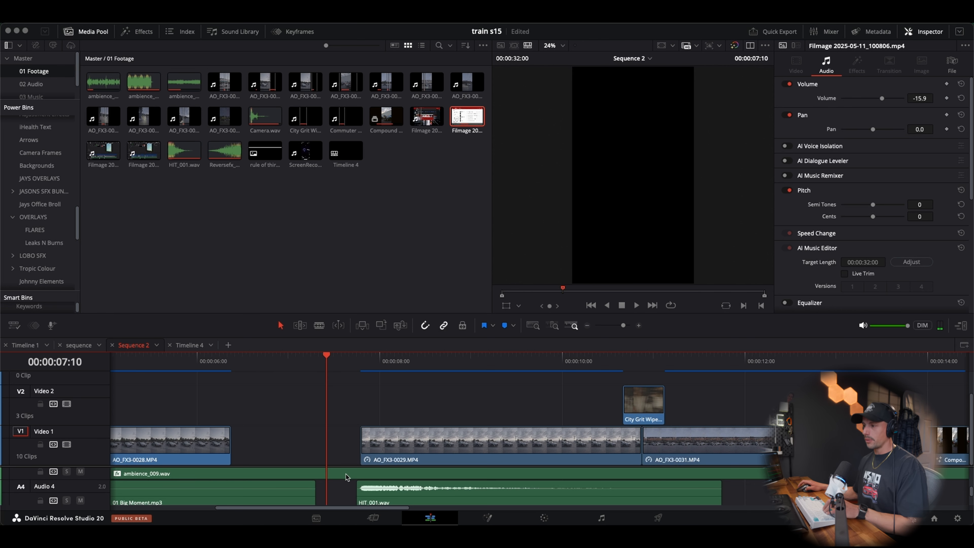
click(345, 478)
key(BackSpace)
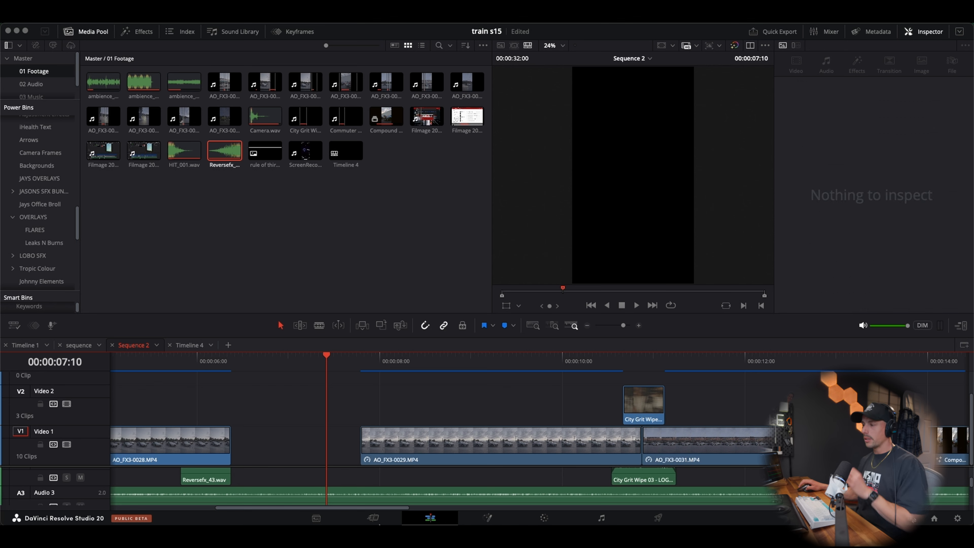
Switch to Essential SFX and audition Reversefx_04, 42, 44, 45 and 46 in the Reverse FX category
mouse_move(423, 521)
click(732, 497)
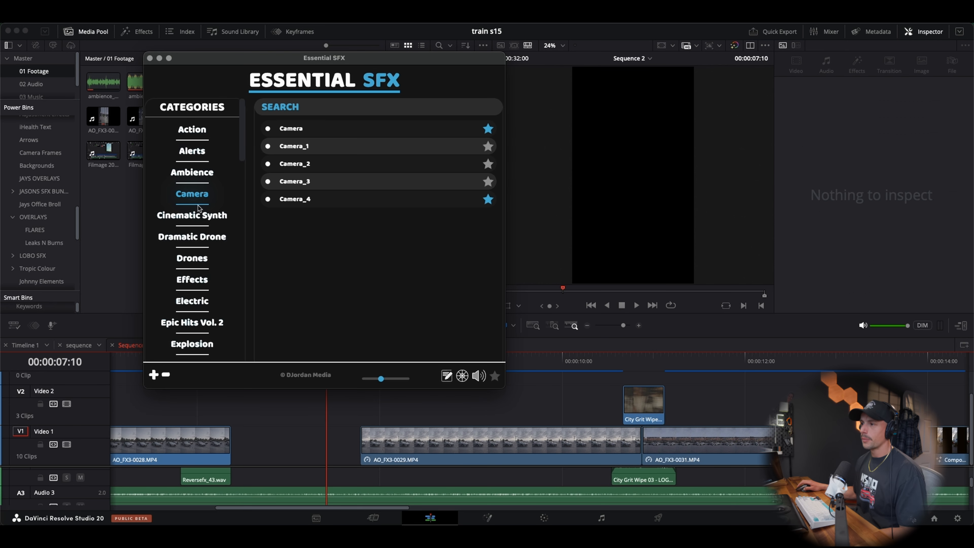
scroll(198, 207, down, 15)
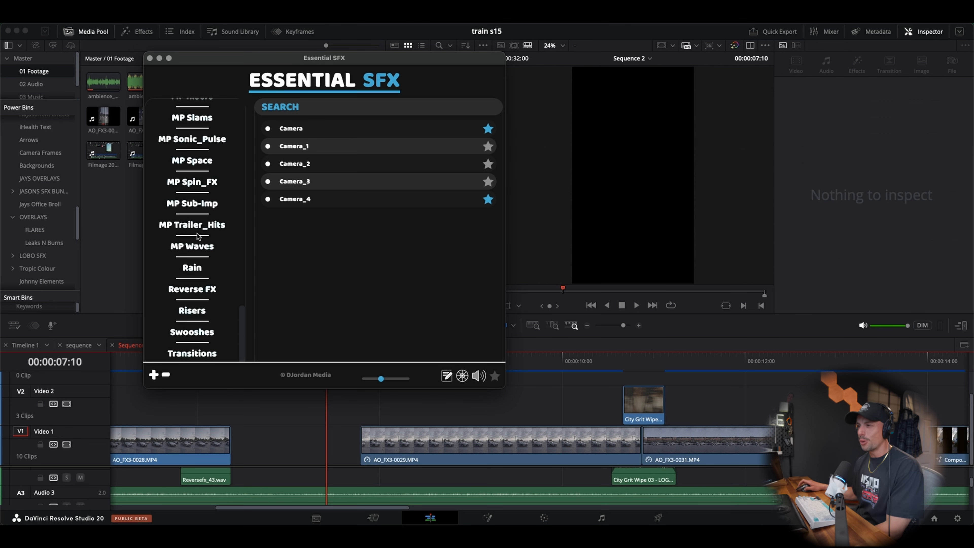
click(204, 299)
click(326, 200)
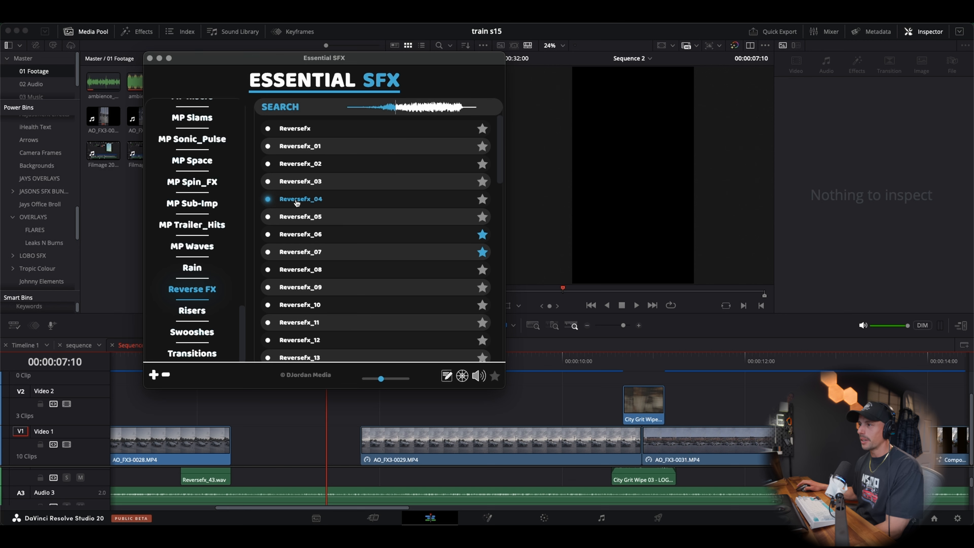
scroll(297, 202, down, 10)
click(298, 219)
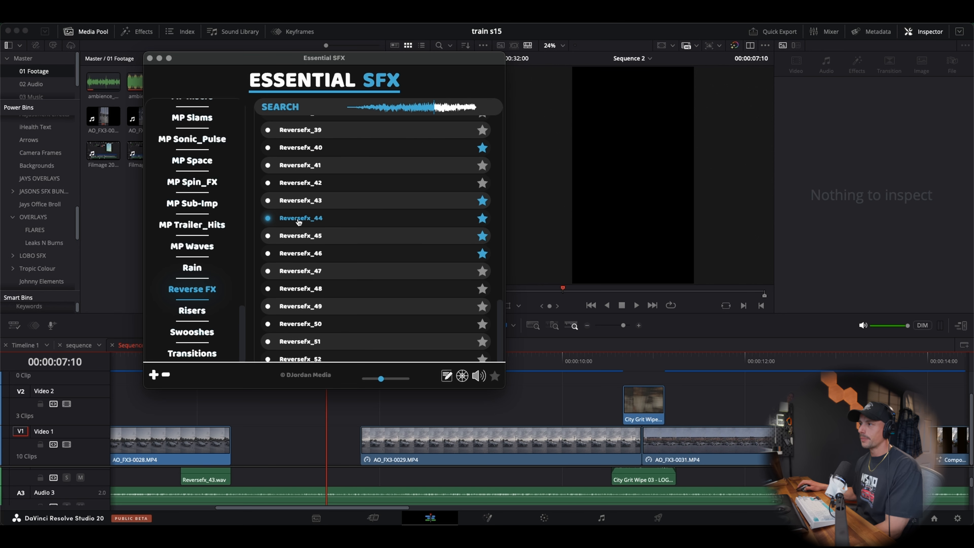
click(303, 183)
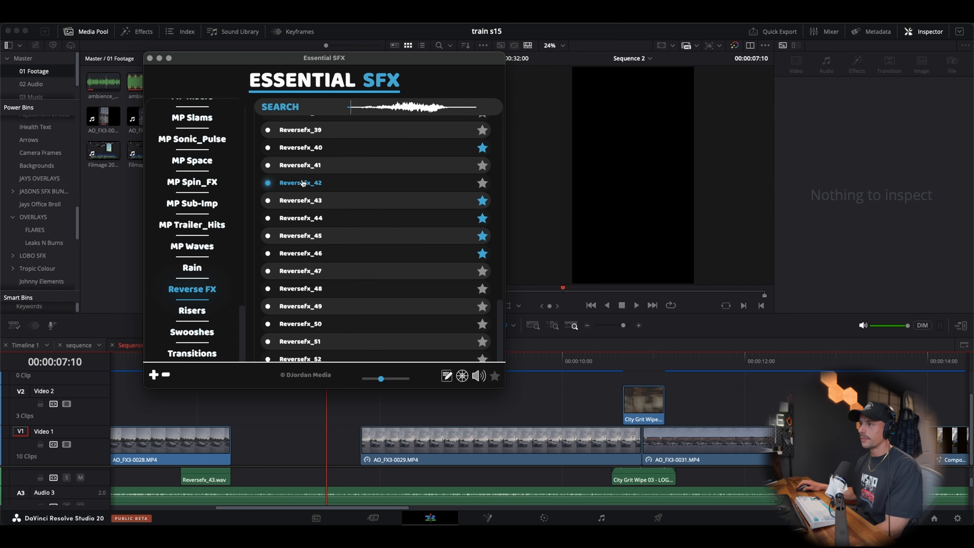
click(307, 219)
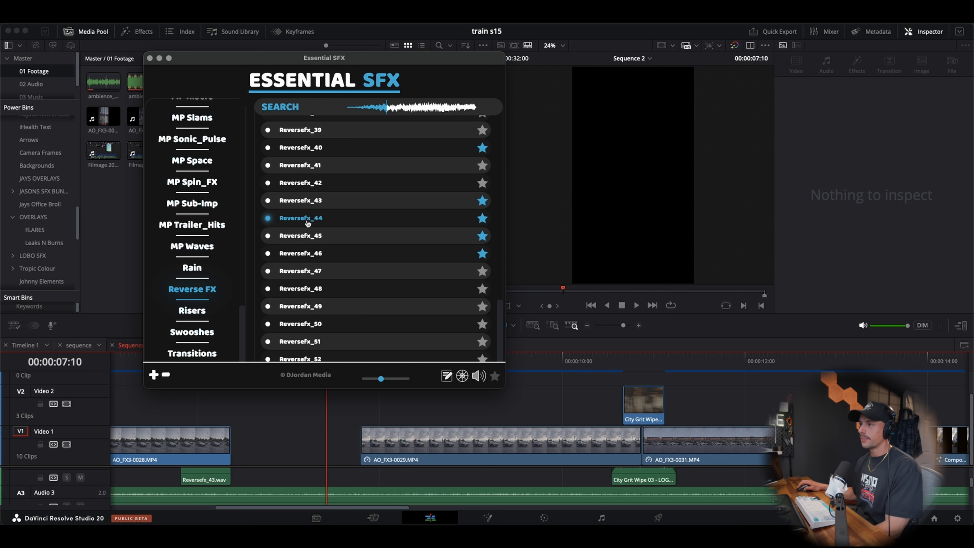
click(307, 236)
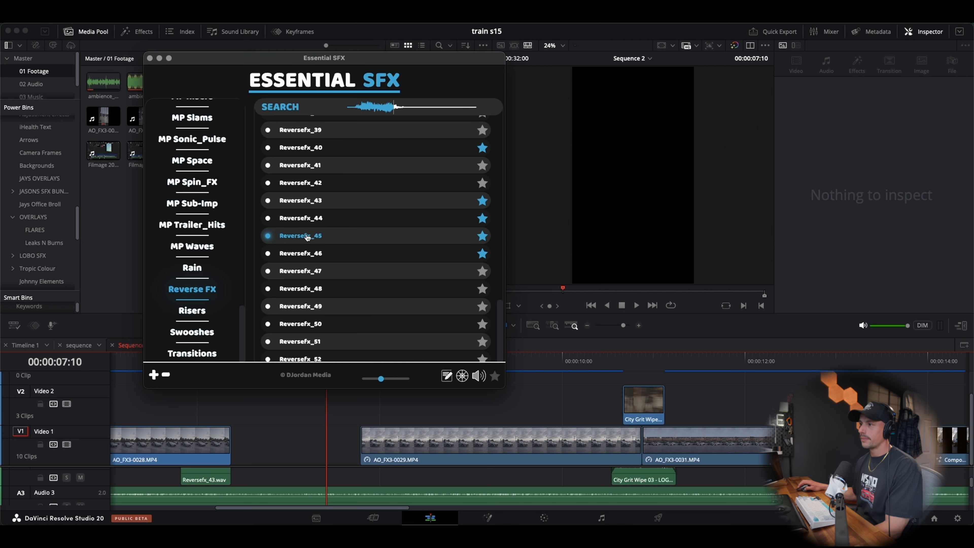
click(309, 254)
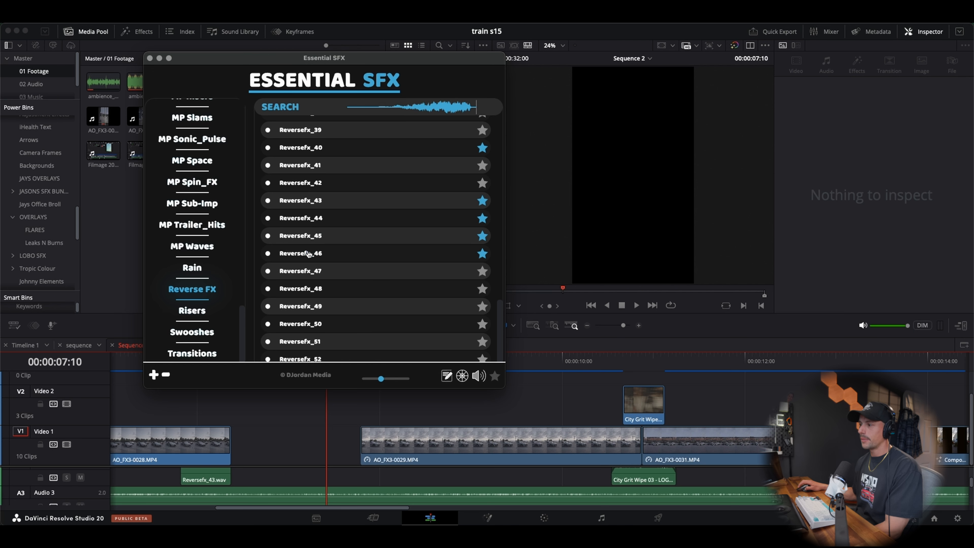
Place Reversefx_46.wav on Audio 2 in the black gap and extend its end to about the start of AO_FX3-0029.MP4
scroll(402, 471, up, 2)
click(403, 472)
scroll(403, 475, down, 2)
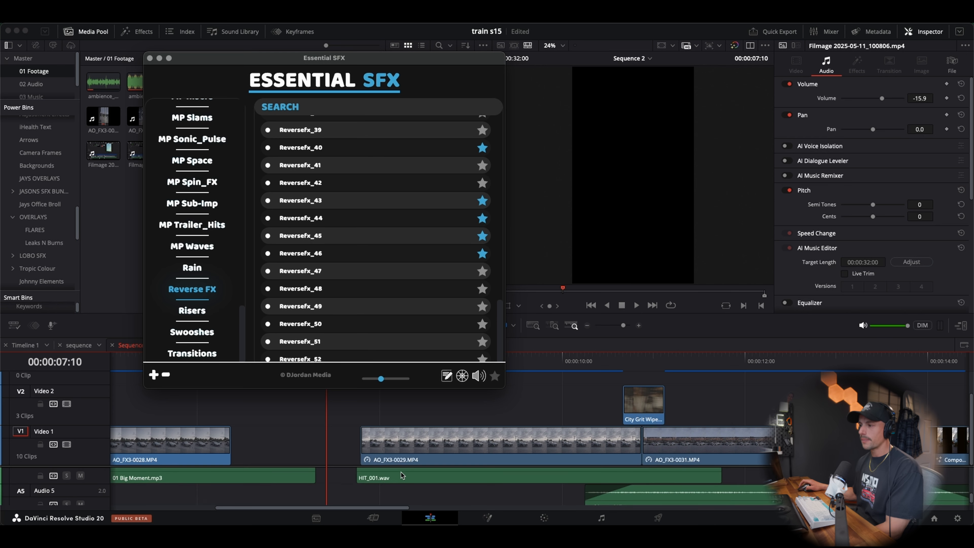
scroll(353, 481, up, 2)
scroll(353, 480, down, 2)
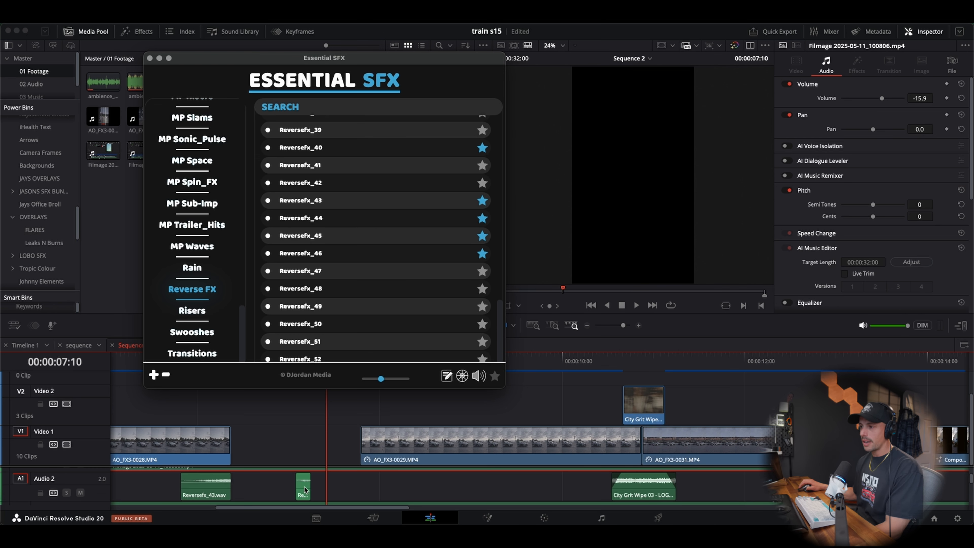
drag(305, 490, 304, 489)
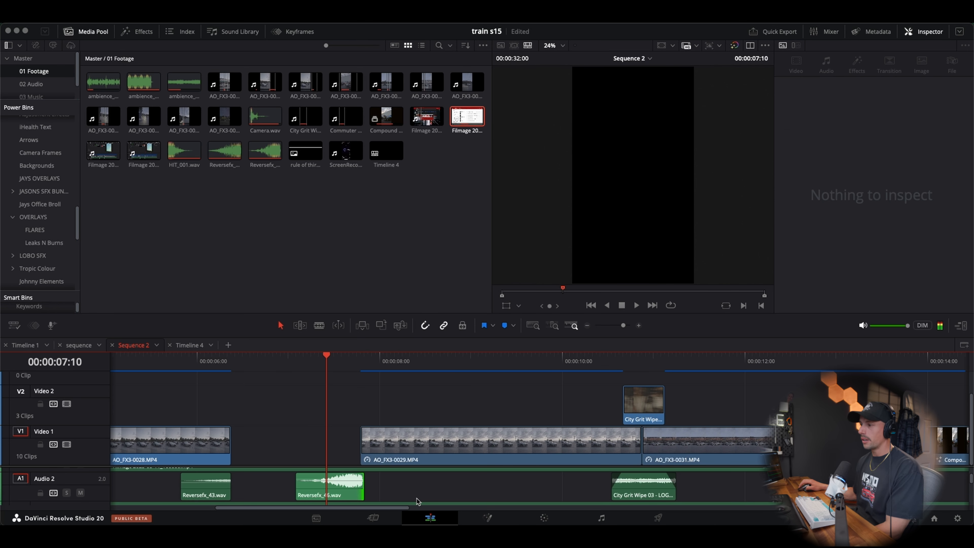
Lower the volume of Reversefx_46.wav on Audio 2 and replay the black gap leading into AO_FX3-0029.MP4
drag(352, 476, 352, 482)
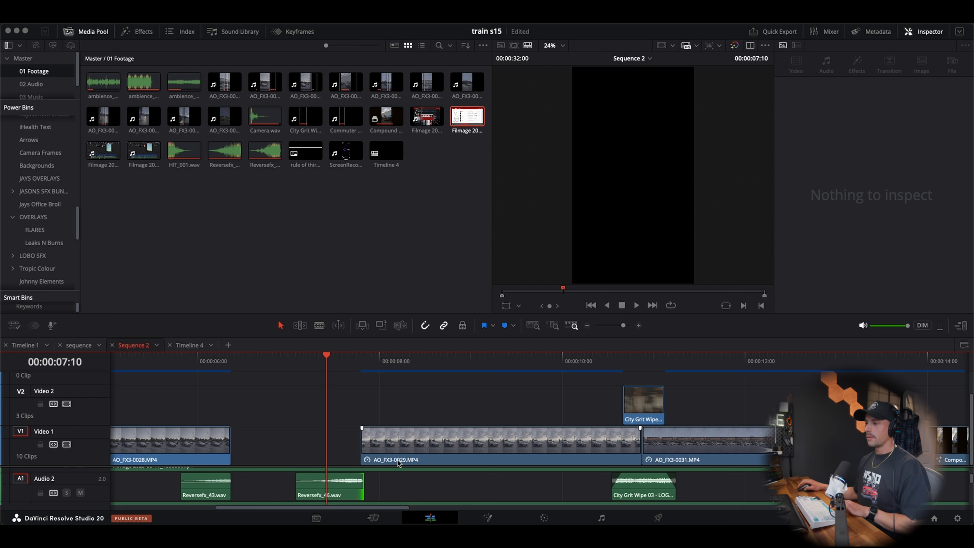
key(space)
click(164, 361)
key(space)
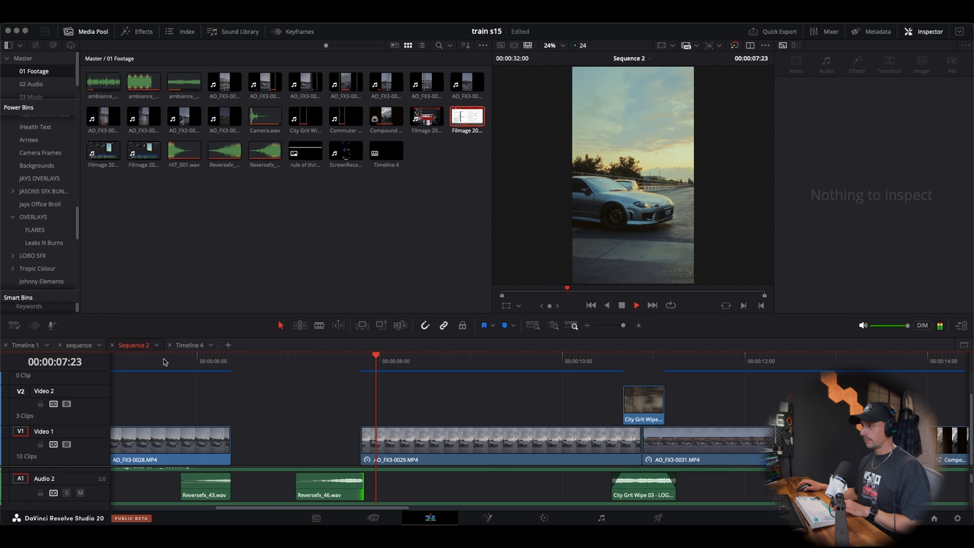
click(145, 361)
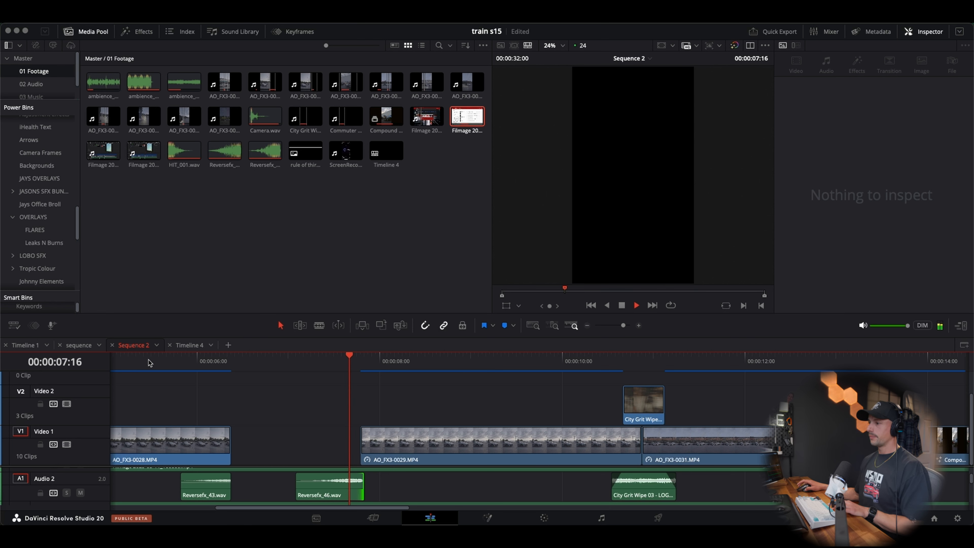
key(space)
Search the effects for "low" and apply AULowpass to Reversefx_46.wav on Audio 2
click(137, 31)
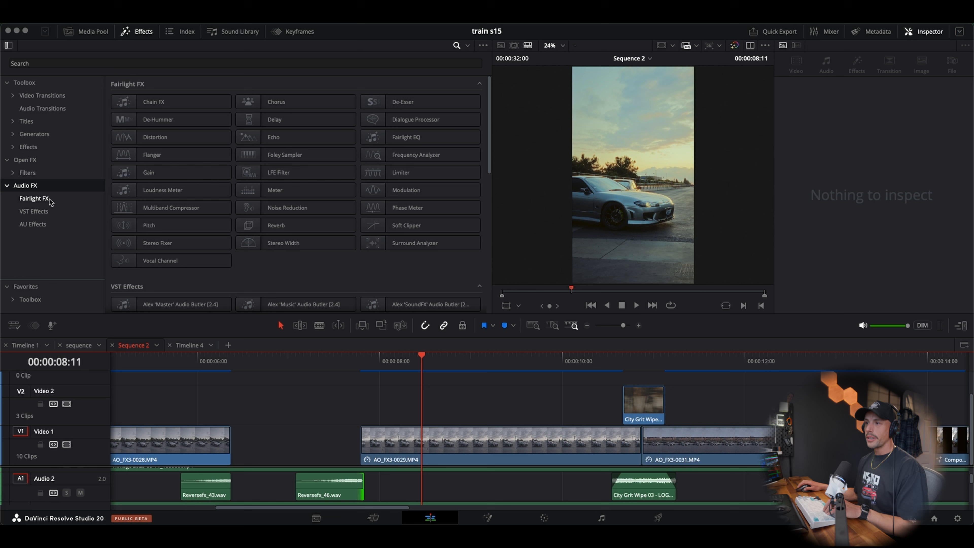
click(162, 63)
text(low)
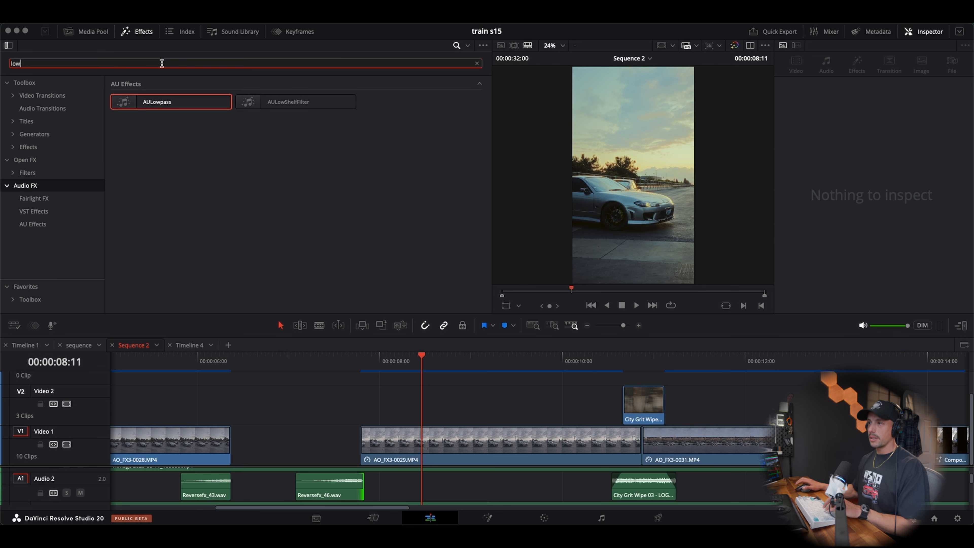
drag(159, 105, 339, 495)
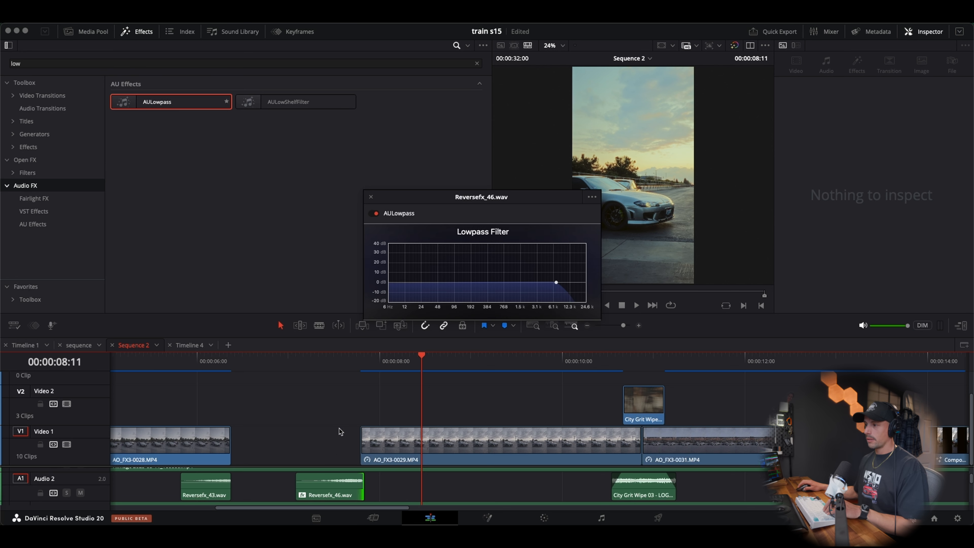
Set the lowpass filter on Reversefx_46.wav to about 3272 Hz with 4.47 dB resonance and audition the transition
drag(559, 284, 538, 278)
click(322, 360)
key(space)
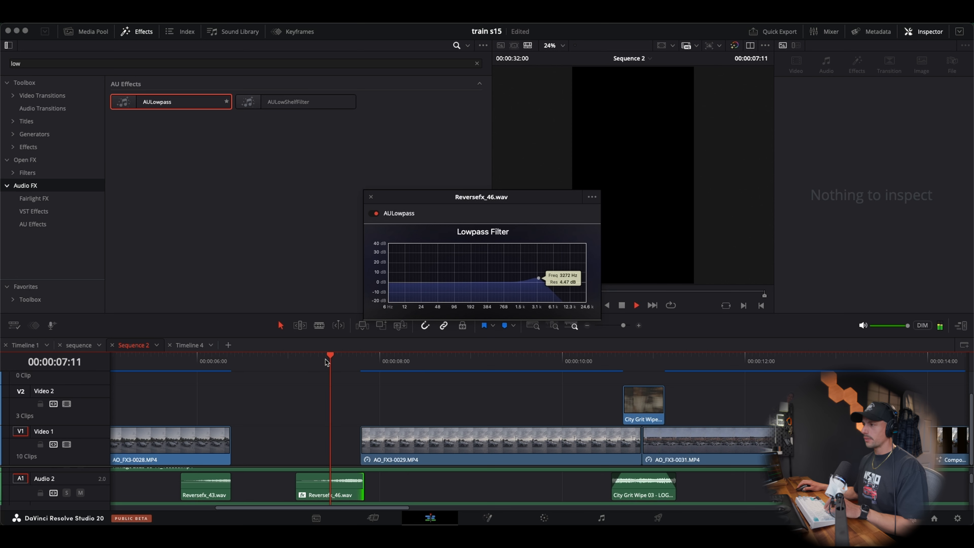
click(305, 359)
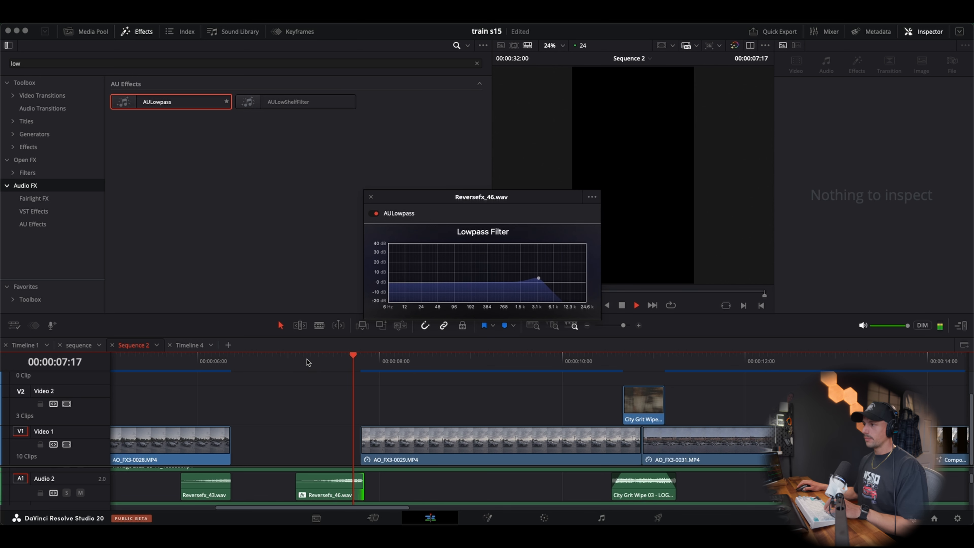
click(309, 359)
key(space)
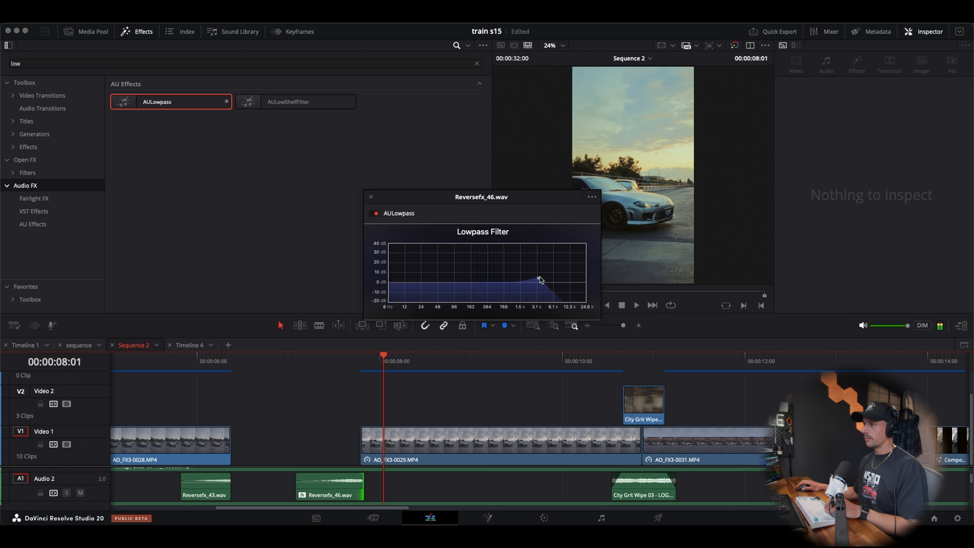
Set the Reversefx_46.wav lowpass filter to about 4196 Hz with 2.79 dB resonance, audition the transition and close the filter window
drag(539, 277, 544, 280)
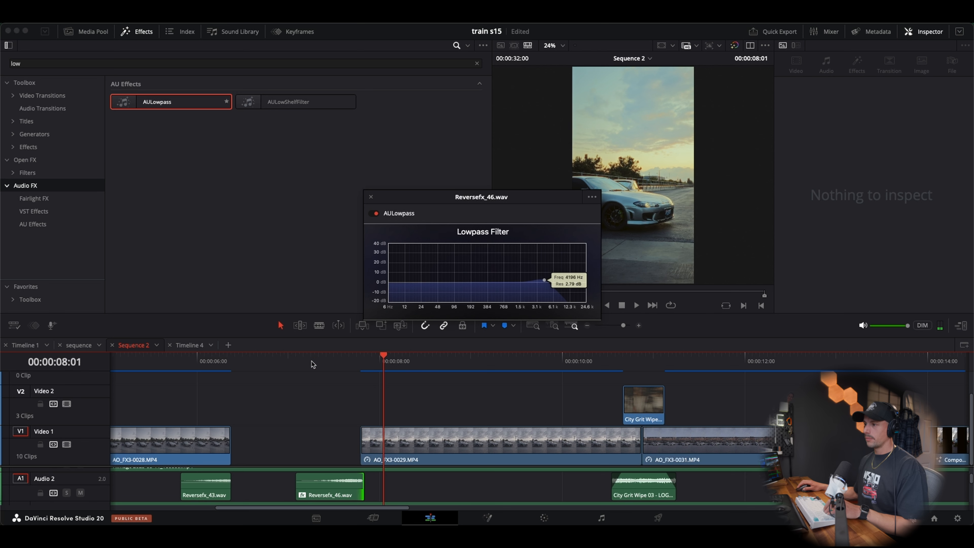
key(space)
click(324, 361)
click(175, 361)
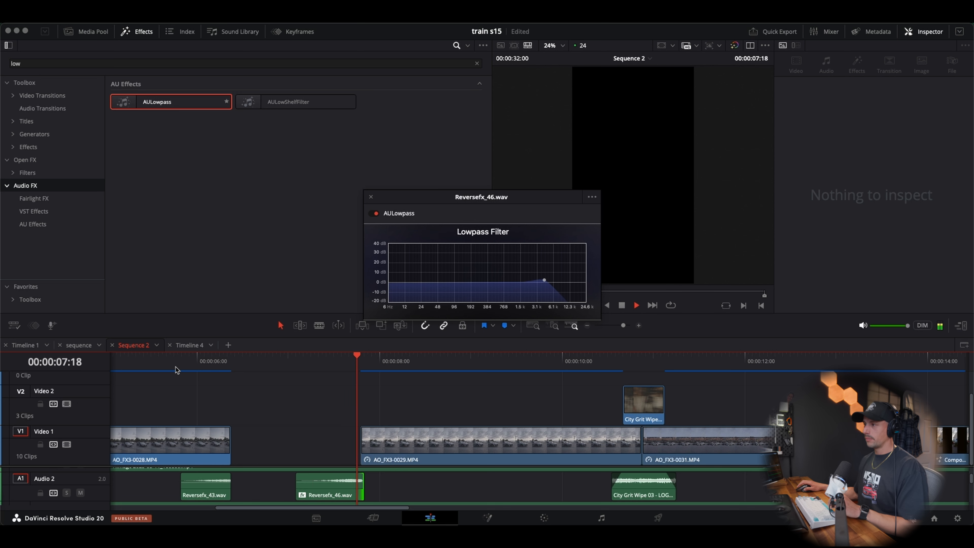
key(space)
click(371, 197)
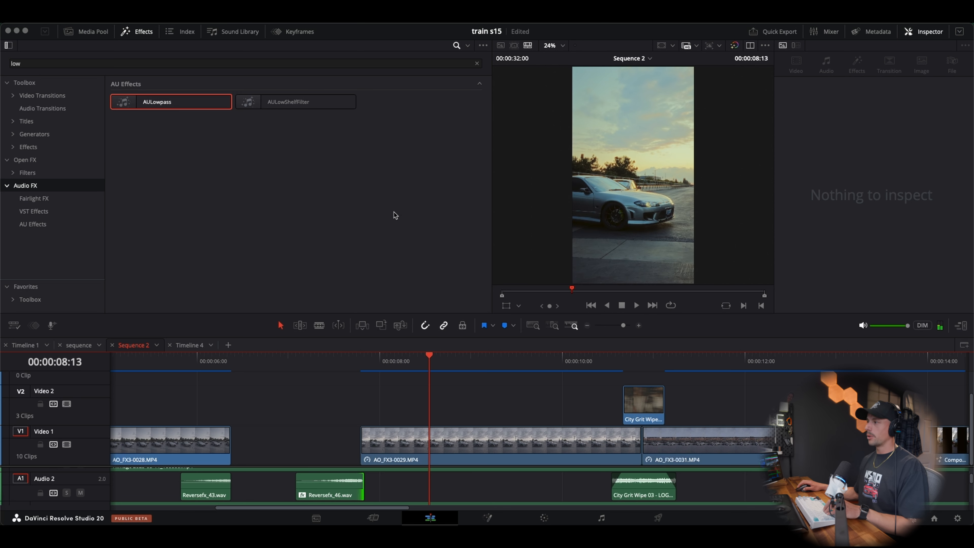
Play the whole sequence from the start to review its sound effects through to the final clips
click(588, 325)
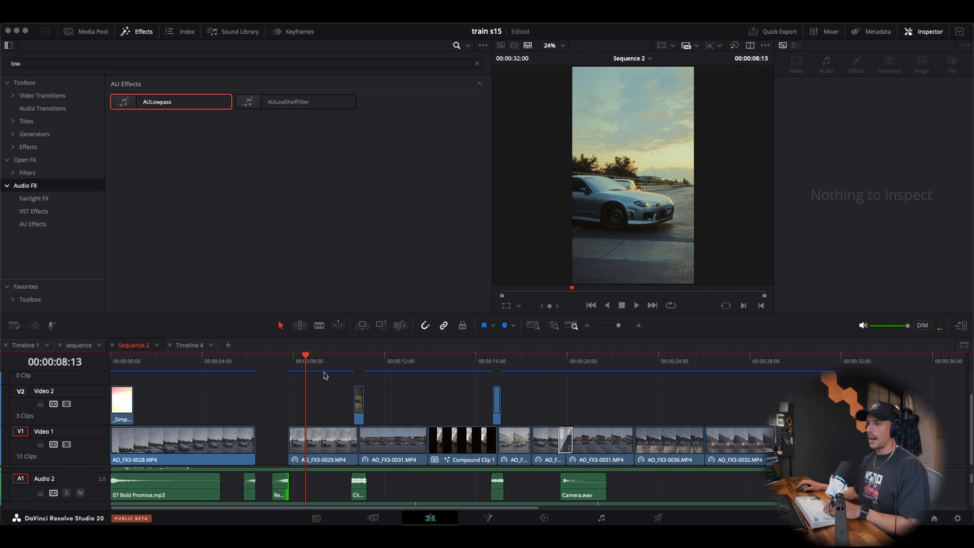
click(164, 362)
click(114, 364)
key(space)
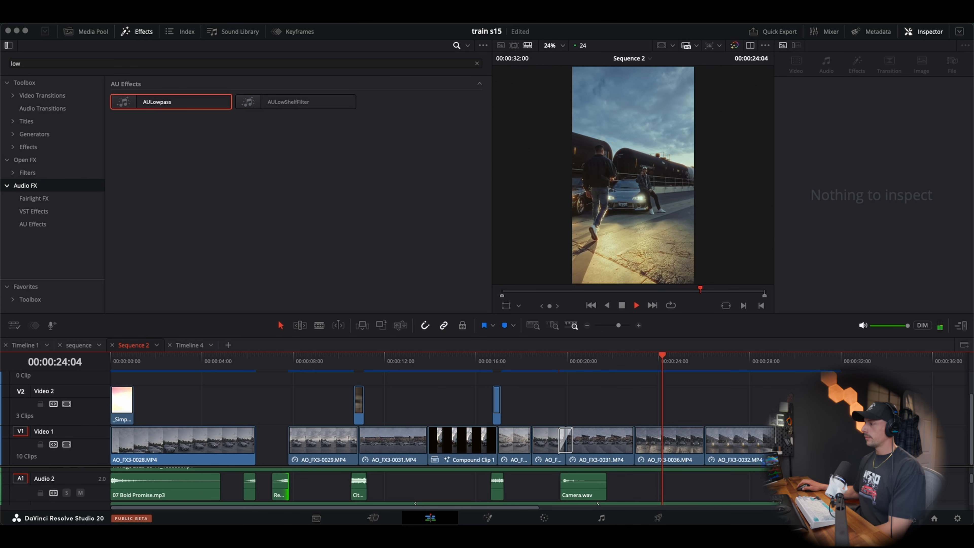
scroll(225, 362, right, 5)
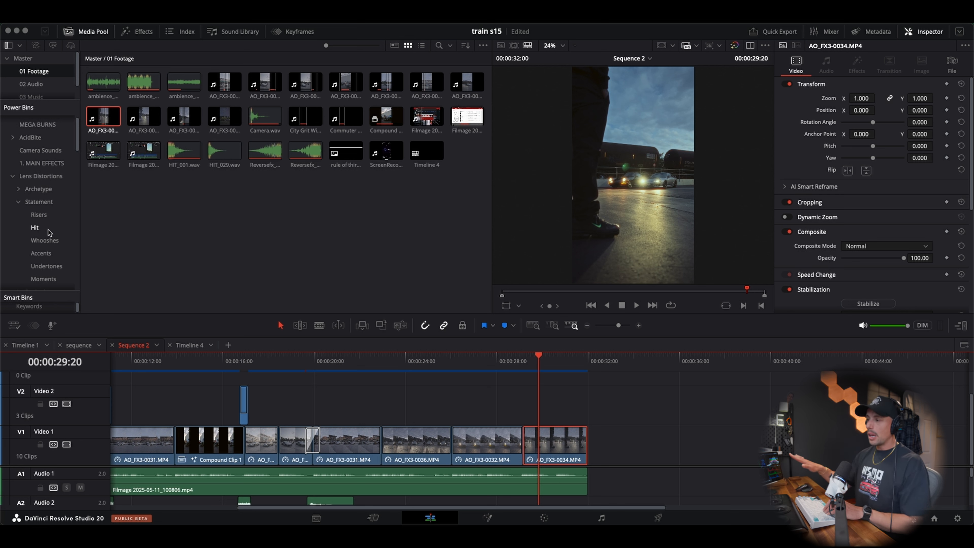
Place 03 Whoosh Hit.wav from the Statement Hit bin on Audio 2, overlapping the end of AO_FX3-0034.MP4, and play the ending
click(35, 228)
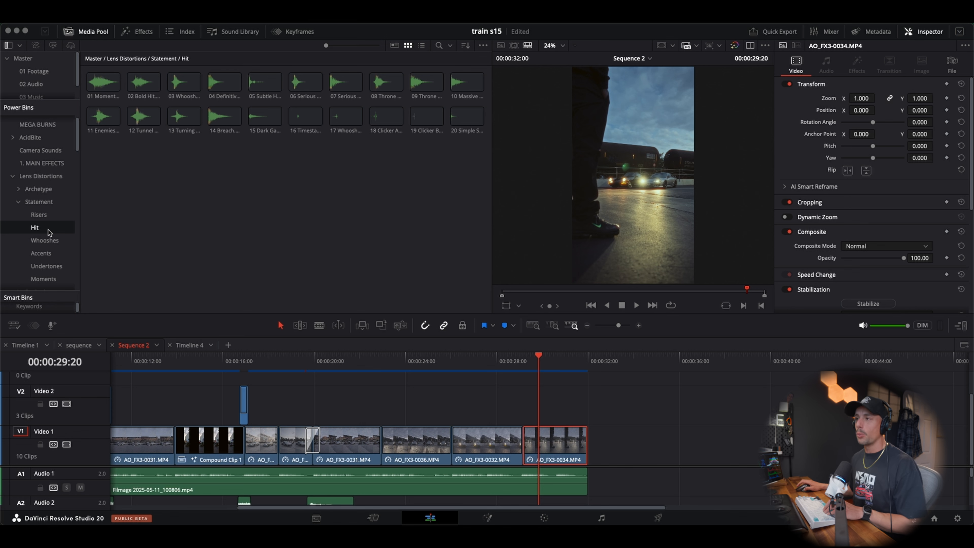
click(185, 82)
drag(189, 85, 589, 494)
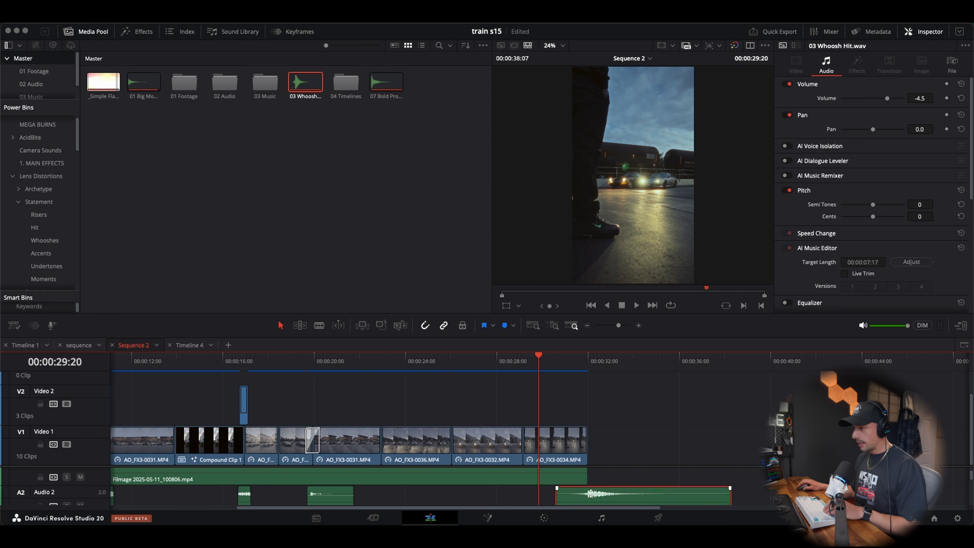
click(501, 368)
key(space)
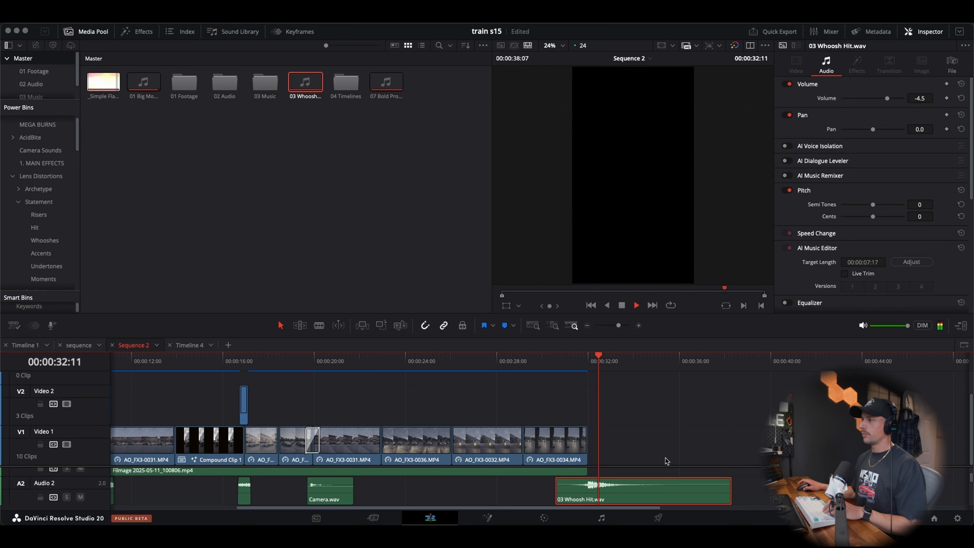
Mark the sequence's out point at 00:00:34:07, replay the ending and return the playhead to the start
key(space)
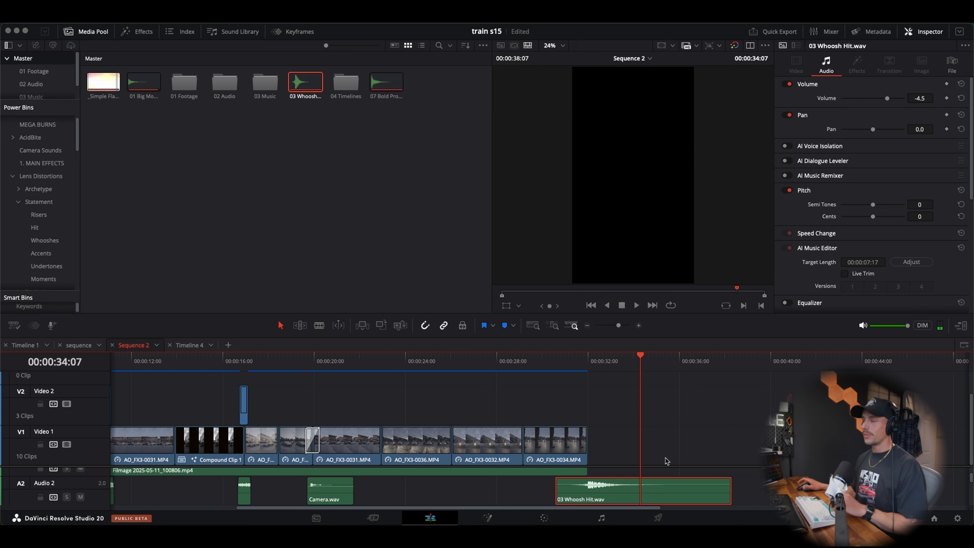
key(o)
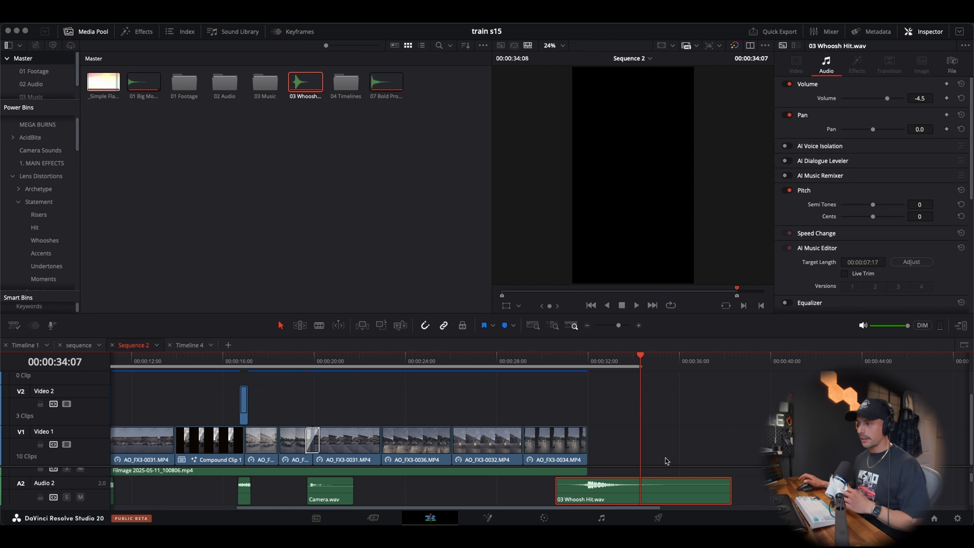
click(539, 368)
key(space)
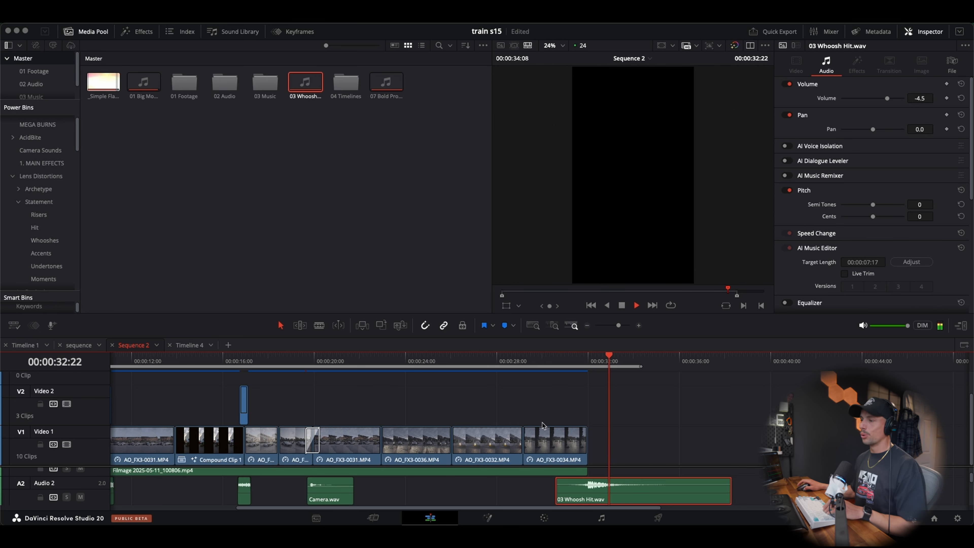
drag(403, 367, 74, 363)
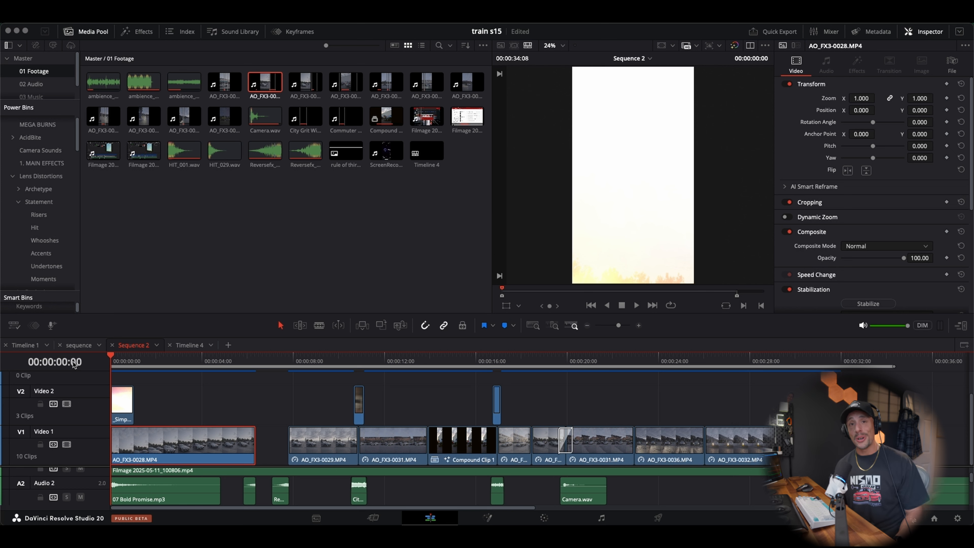